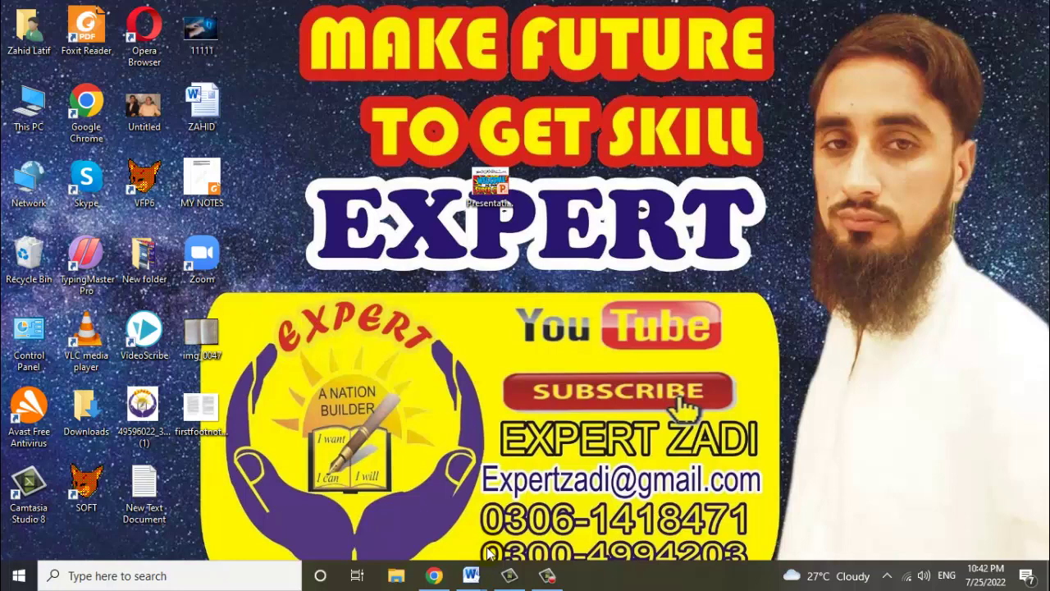
Bring the blank Document2 Word window to the front from the taskbar previews.
left_click(472, 575)
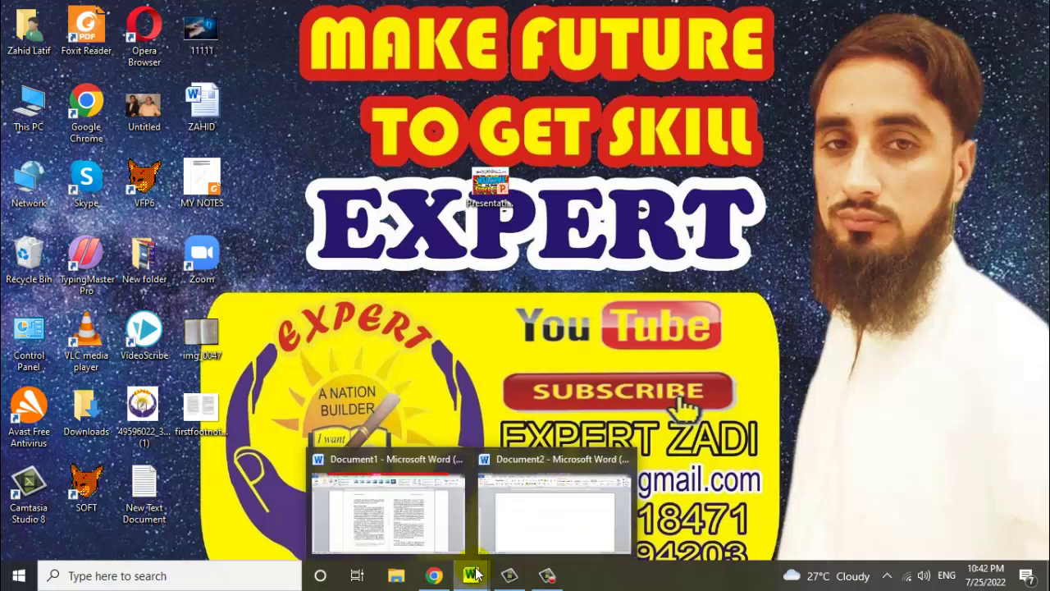
left_click(589, 529)
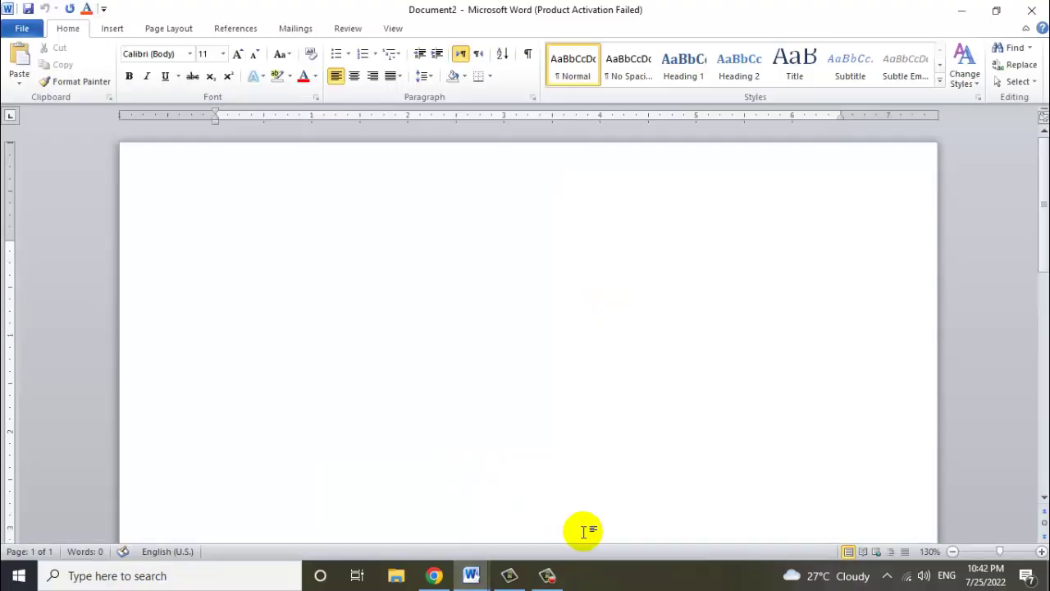
Switch the ribbon to the References tools for the empty Document2.
left_click(235, 30)
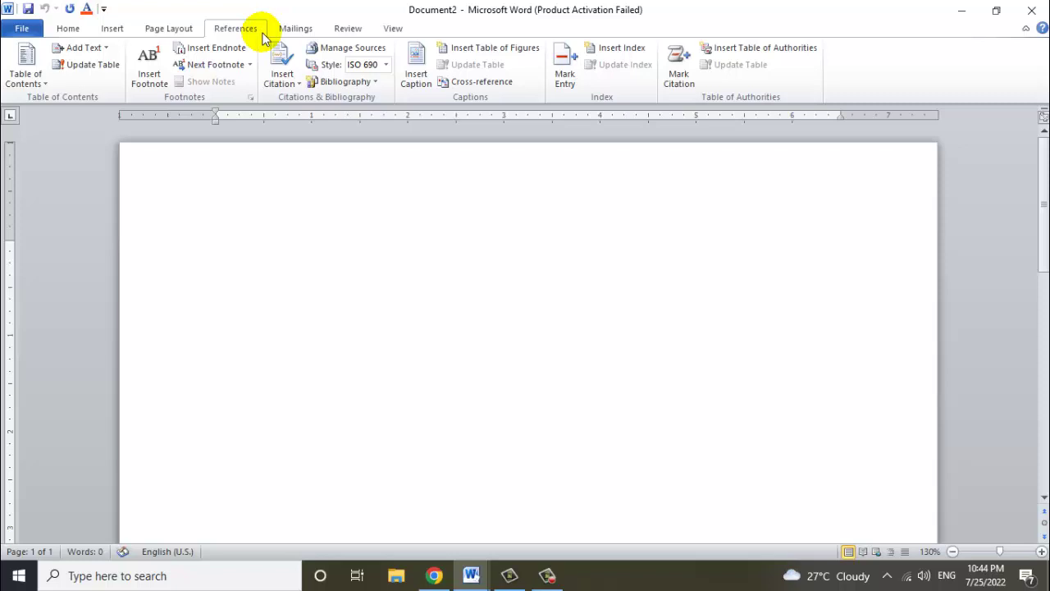
Generate 50 filler paragraphs with =rand(50) and select the first line.
type("=ran")
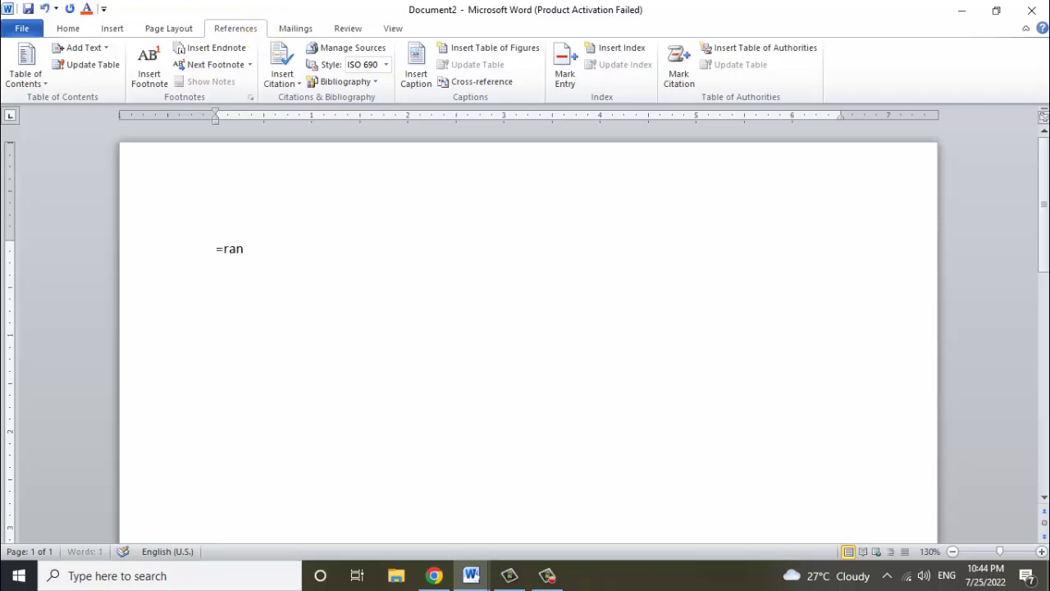
type("d(3")
key("BackSpace")
type("50")
type(")")
key("Return")
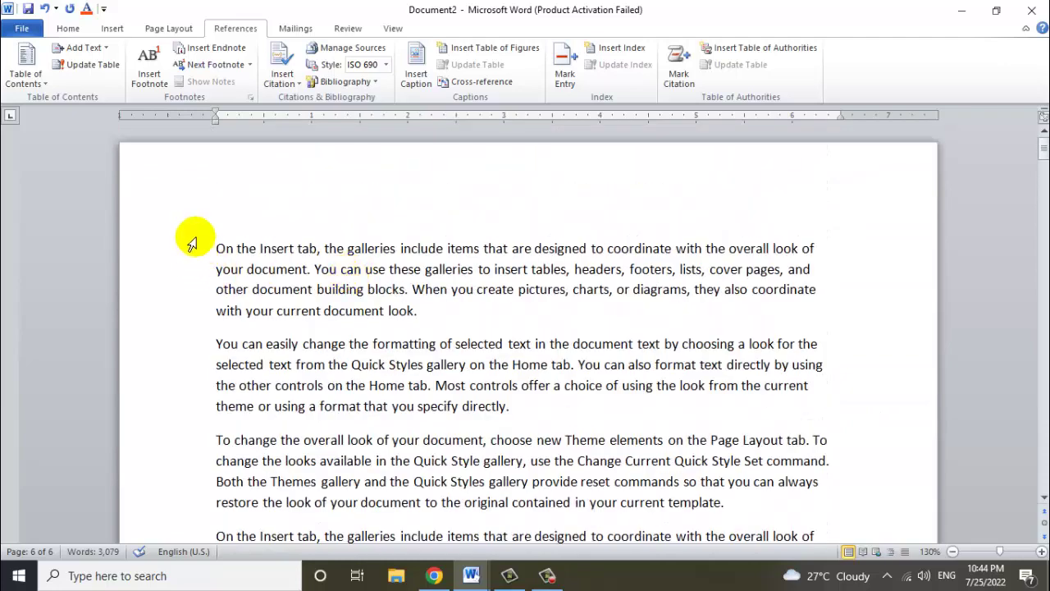
left_click(191, 244)
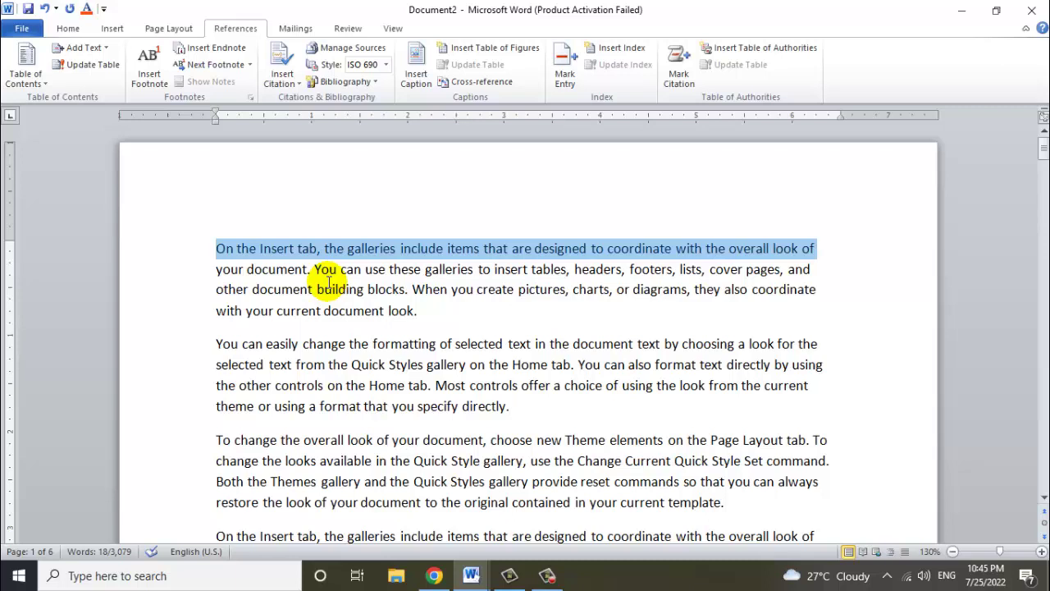
Insert a page break before the filler text so page 1 is blank.
left_click(418, 248)
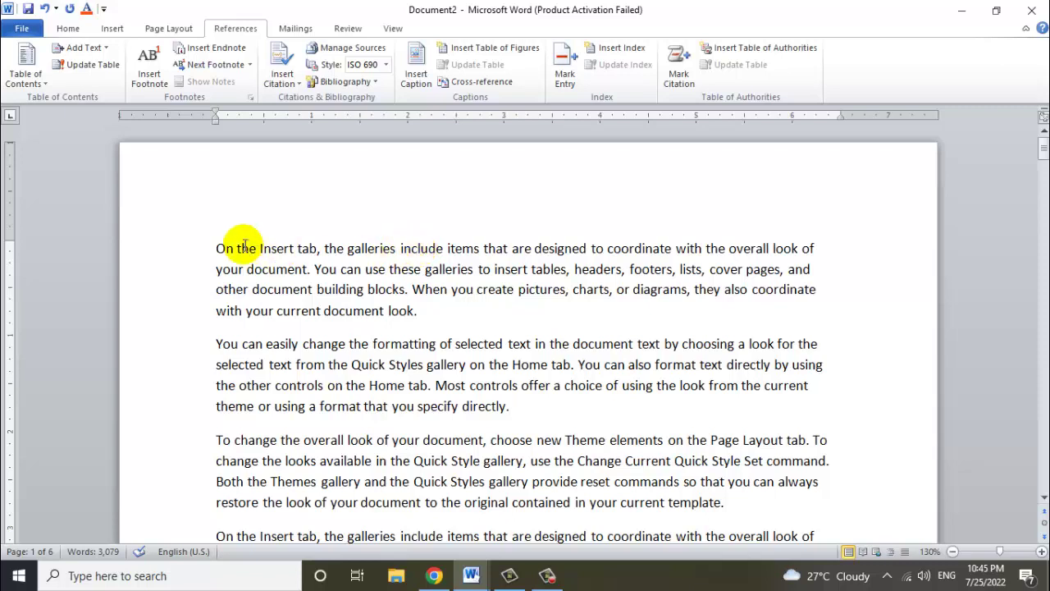
left_click(217, 248)
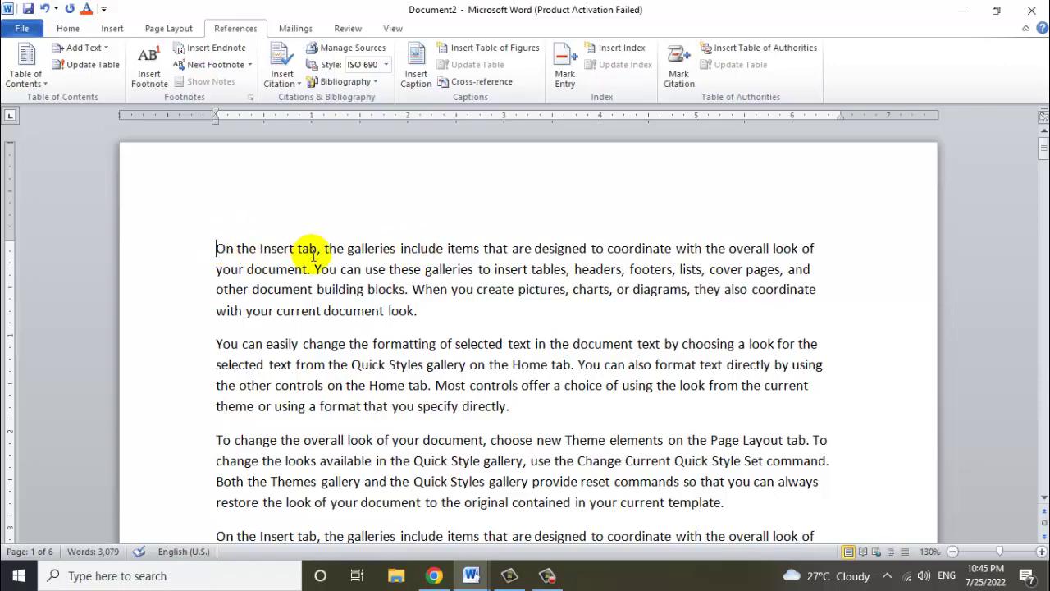
key("Return")
key("Return")
key("Return")
key("Return")
key("Return")
key("Return")
key("Return")
key("Return")
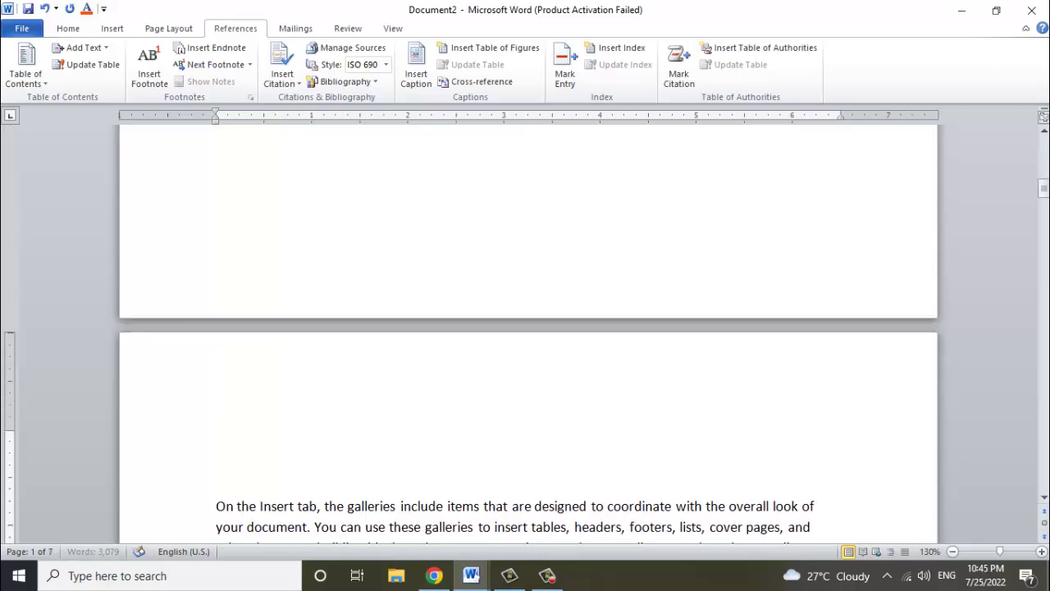
key("BackSpace")
key("BackSpace")
key("BackSpace")
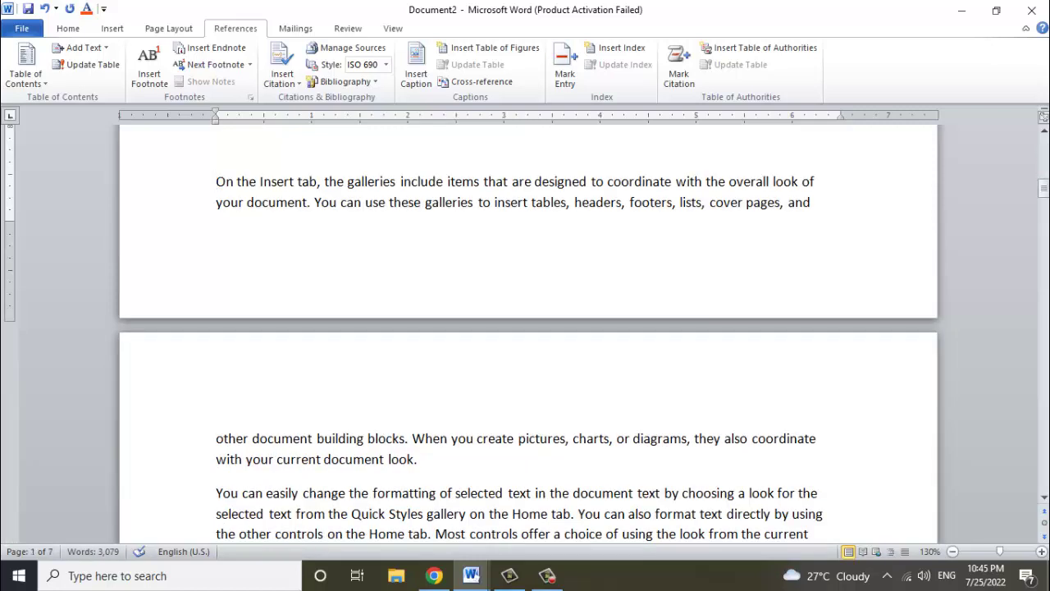
key("ctrl+Return")
scroll(353, 284, "up", 5)
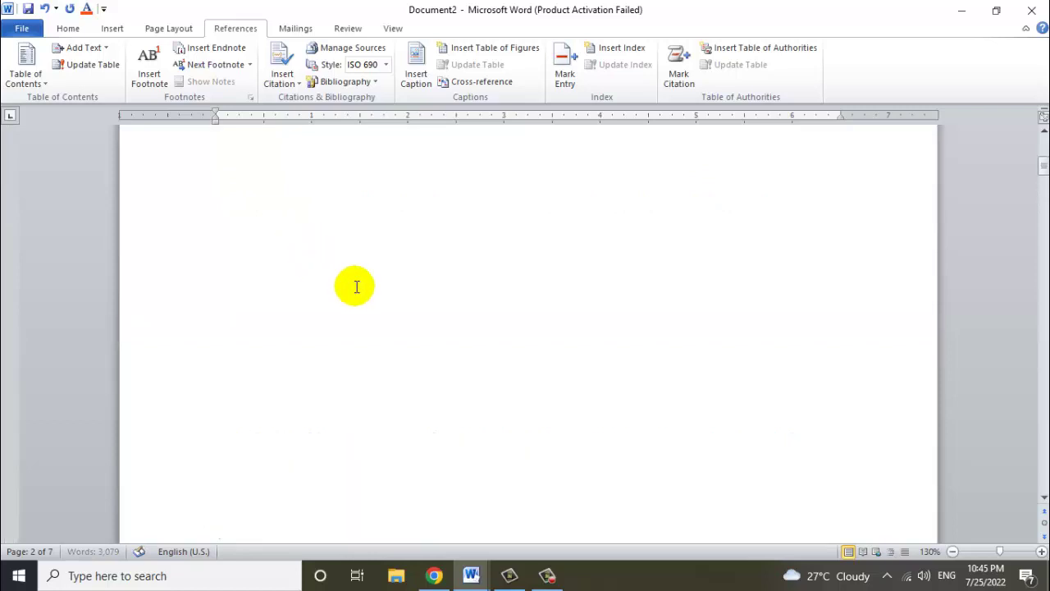
scroll(357, 286, "up", 1)
left_click(414, 243)
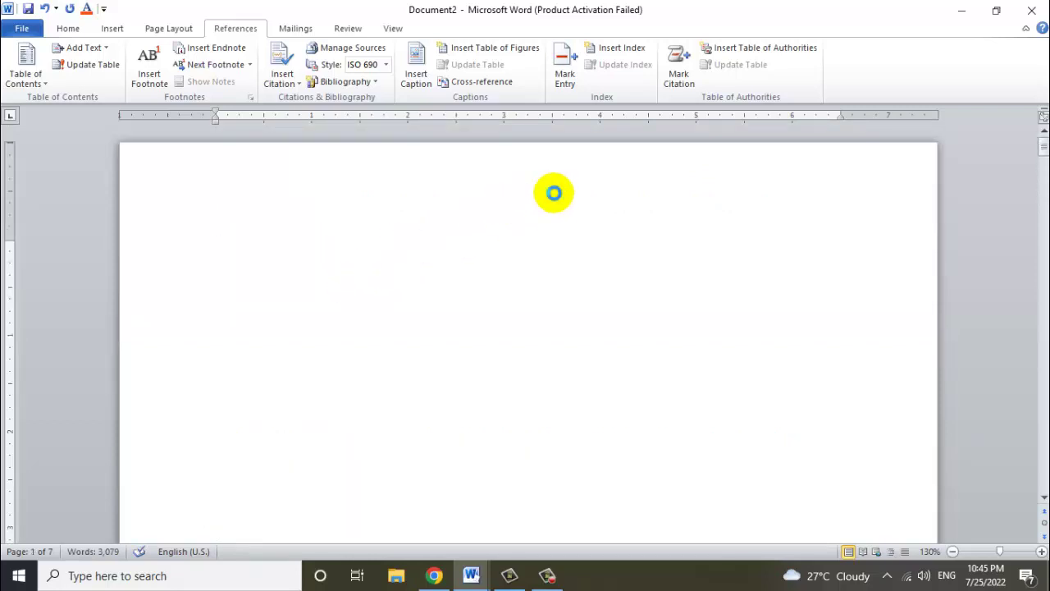
Check the first three pages in print preview, then return to editing.
key("ctrl+p")
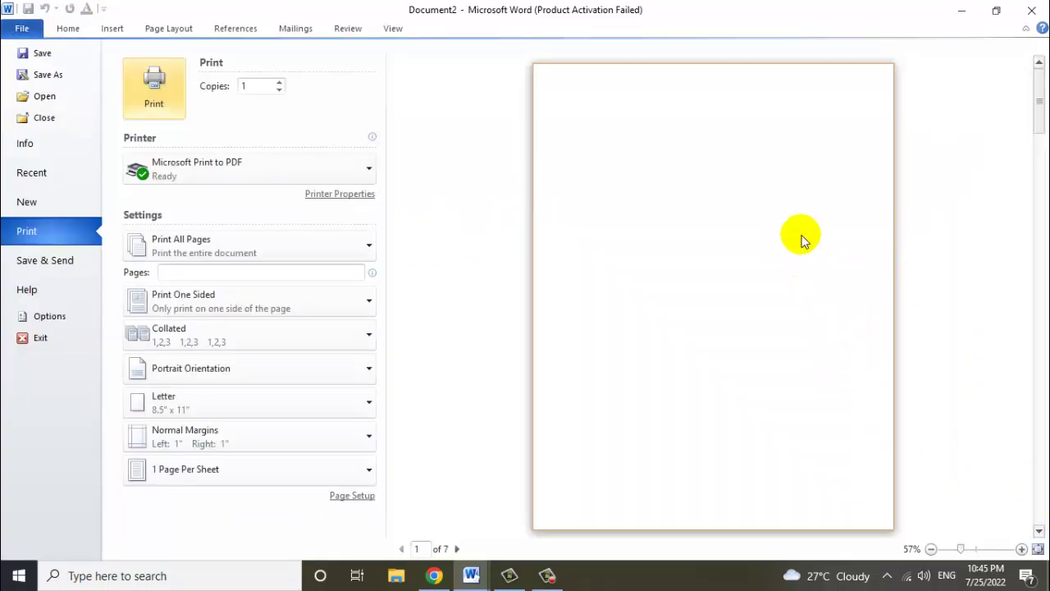
left_click(1039, 535)
left_click(1039, 535)
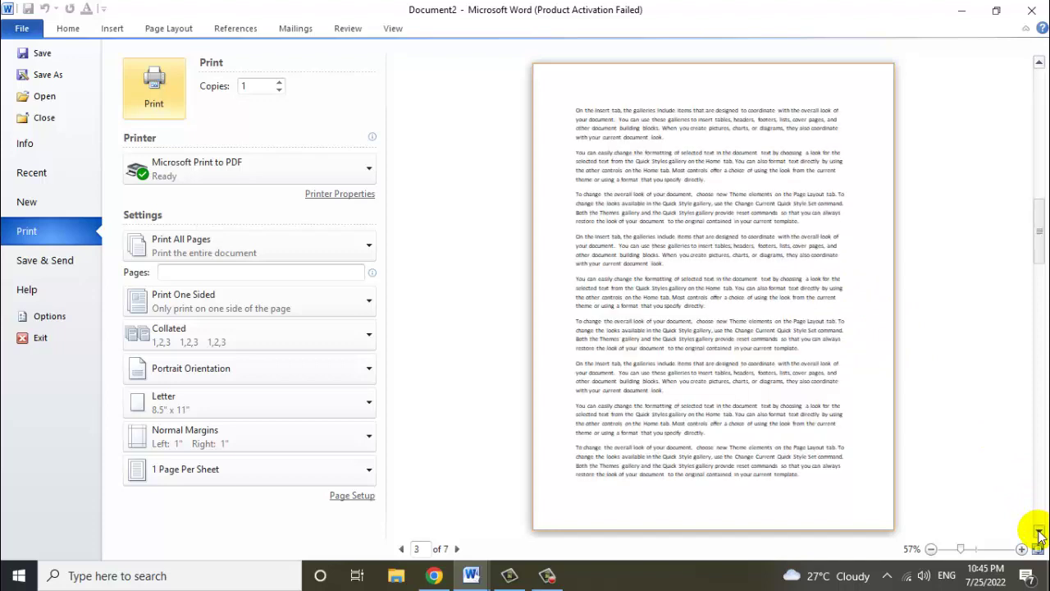
key("Escape")
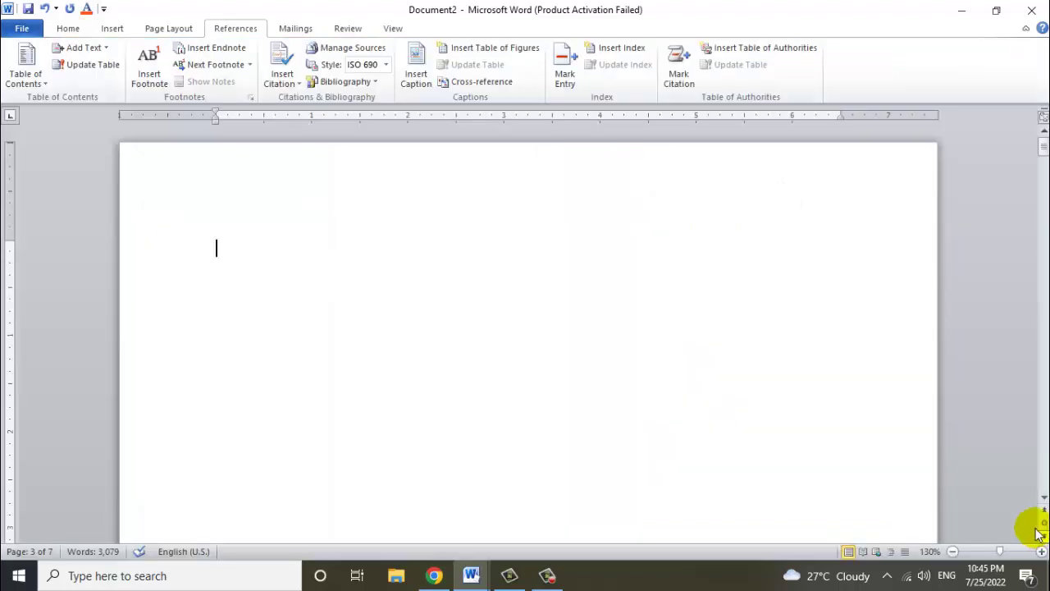
Add Plain Number 2 page numbers centred at the top of every page.
left_click(119, 32)
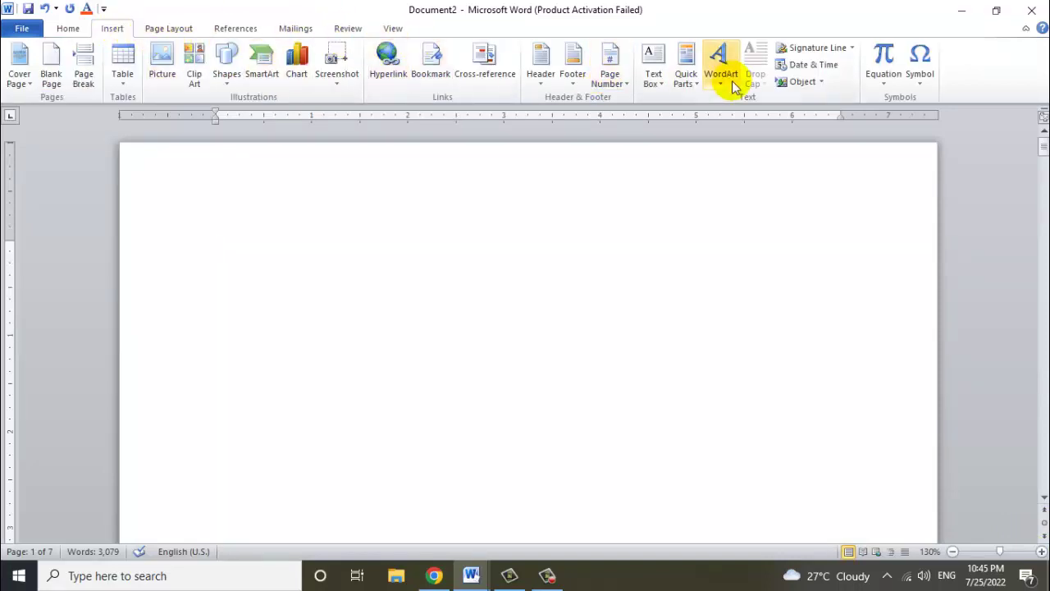
left_click(620, 80)
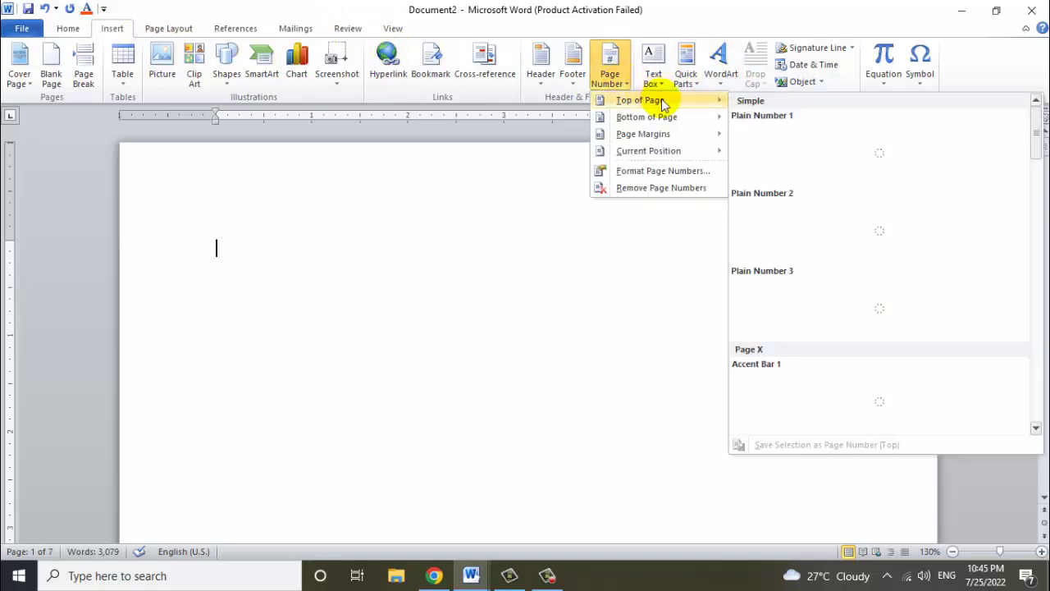
mouse_move(640, 100)
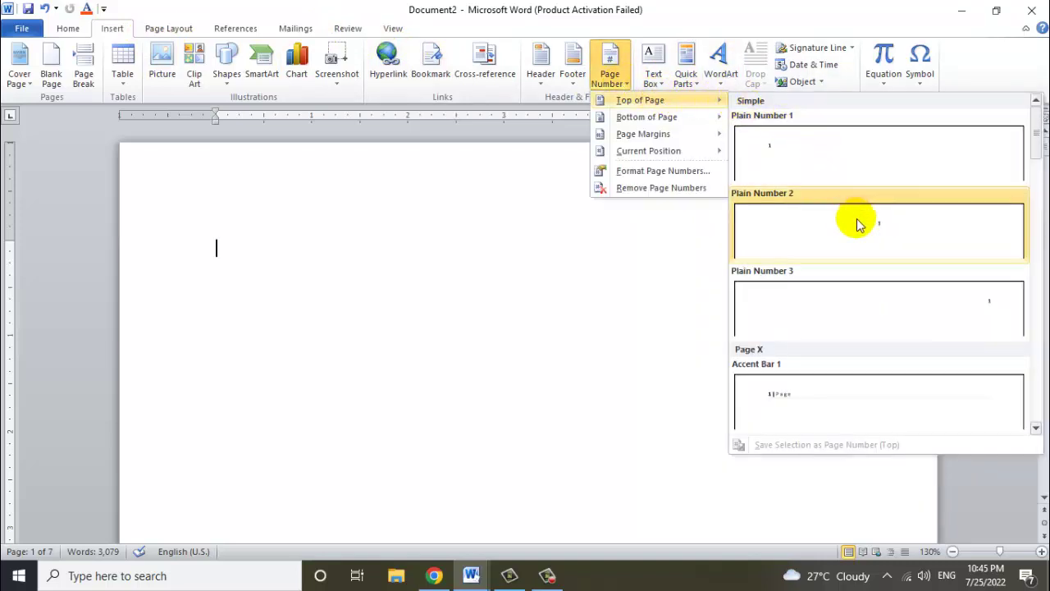
left_click(858, 223)
double_click(602, 255)
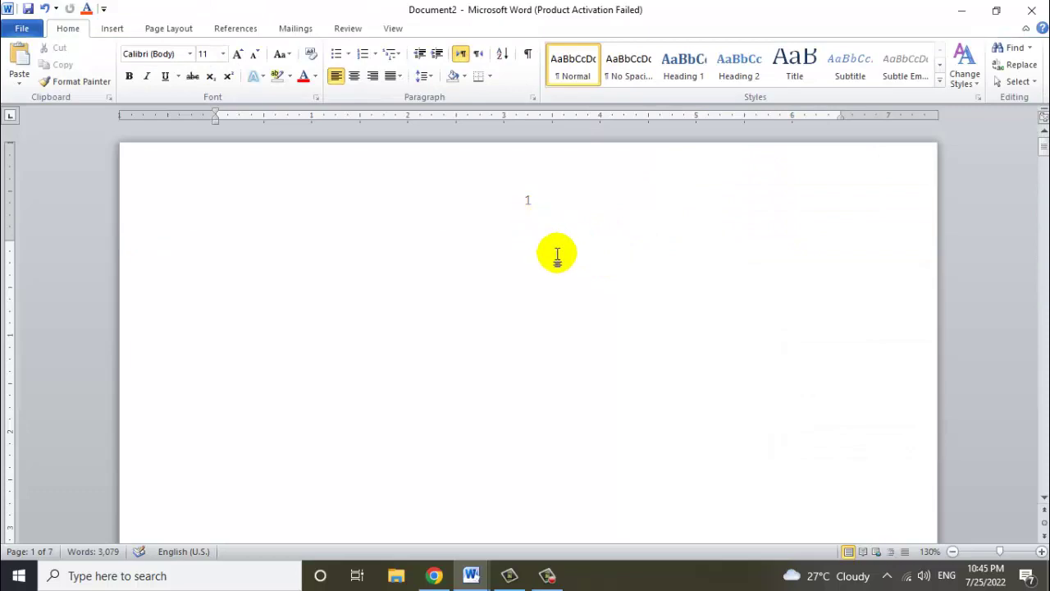
Review the numbered pages and place the cursor in page 2's first paragraph.
scroll(557, 255, "down", 3)
scroll(574, 270, "down", 10)
scroll(574, 273, "down", 10)
scroll(541, 271, "down", 5)
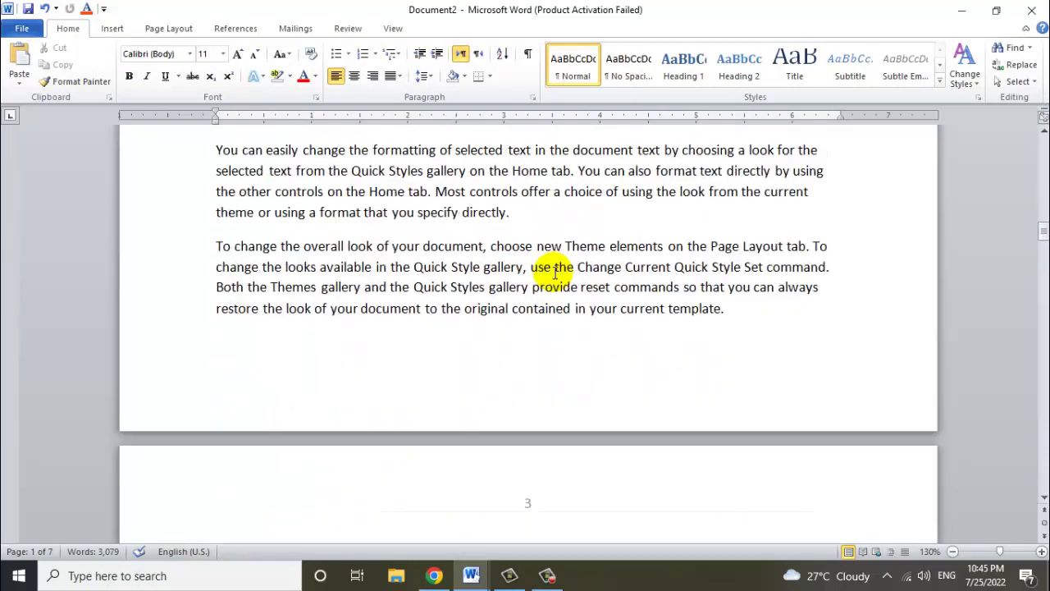
scroll(534, 271, "down", 4)
scroll(492, 258, "up", 4)
scroll(423, 239, "up", 4)
scroll(421, 240, "up", 15)
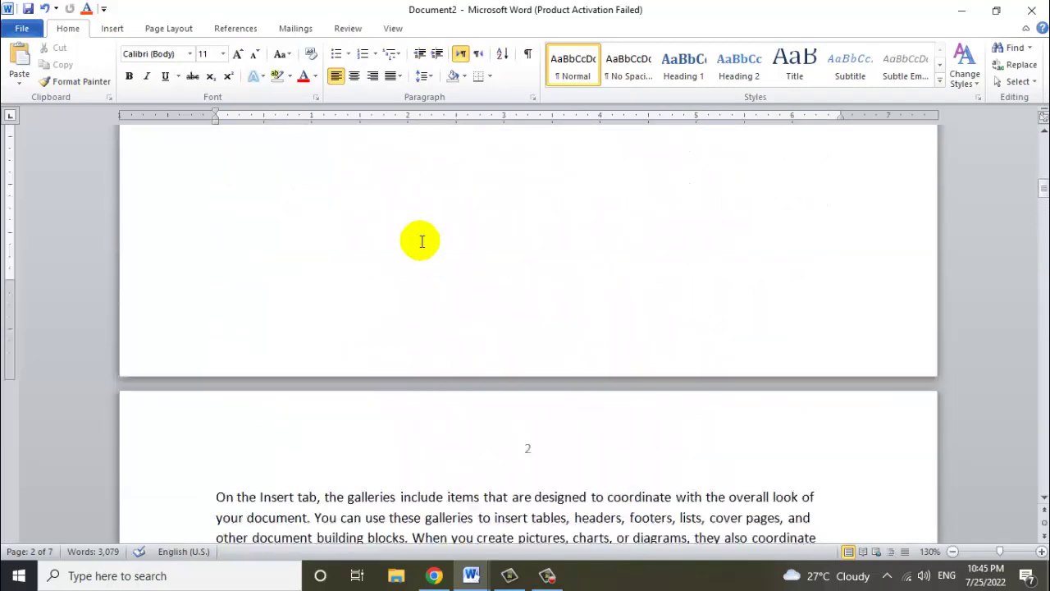
scroll(421, 240, "up", 15)
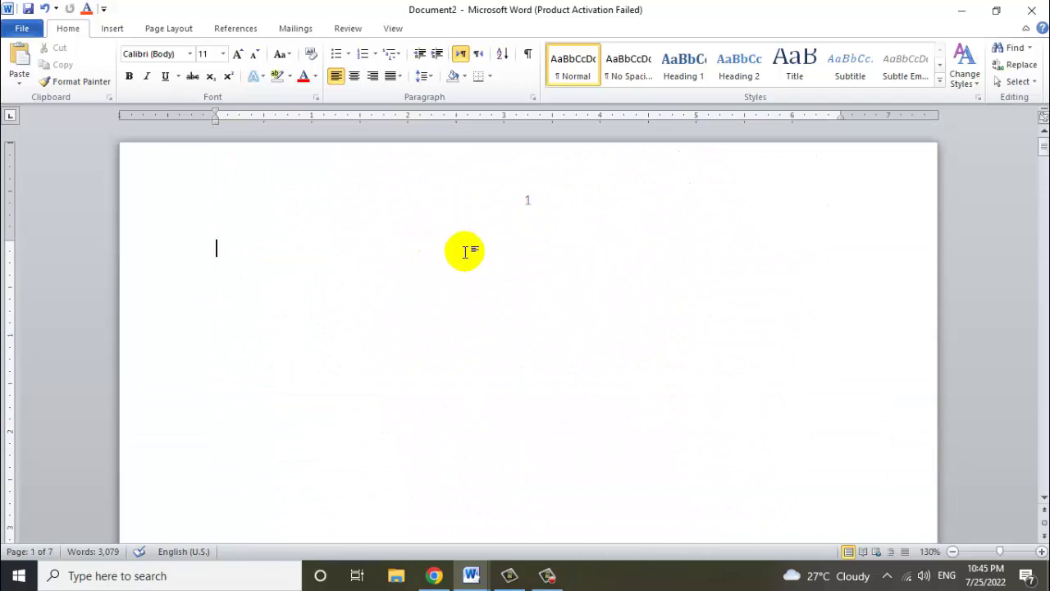
scroll(464, 249, "down", 2)
scroll(464, 253, "down", 20)
scroll(460, 255, "down", 3)
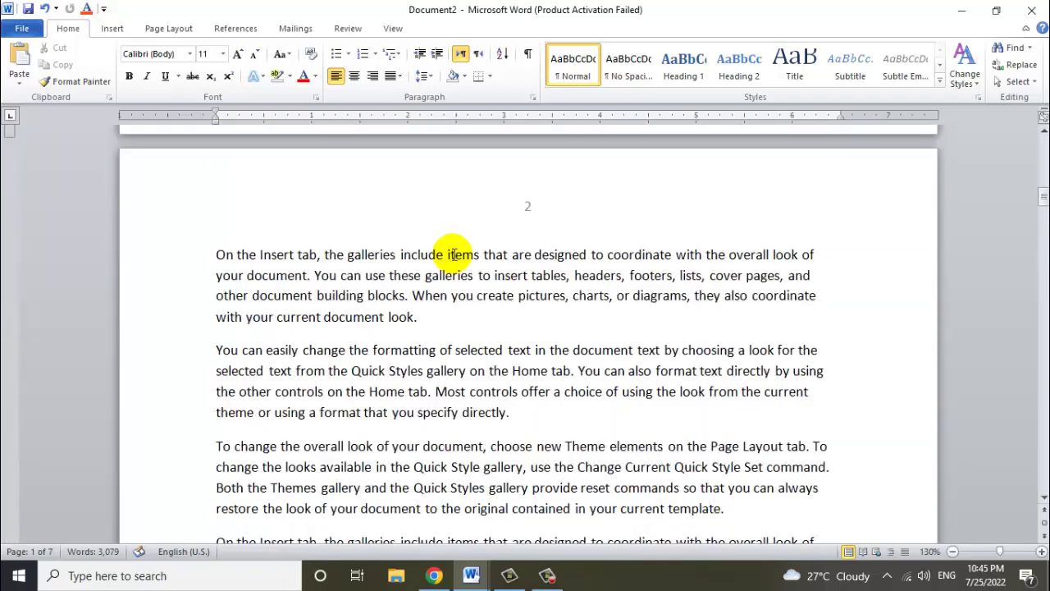
left_click(325, 255)
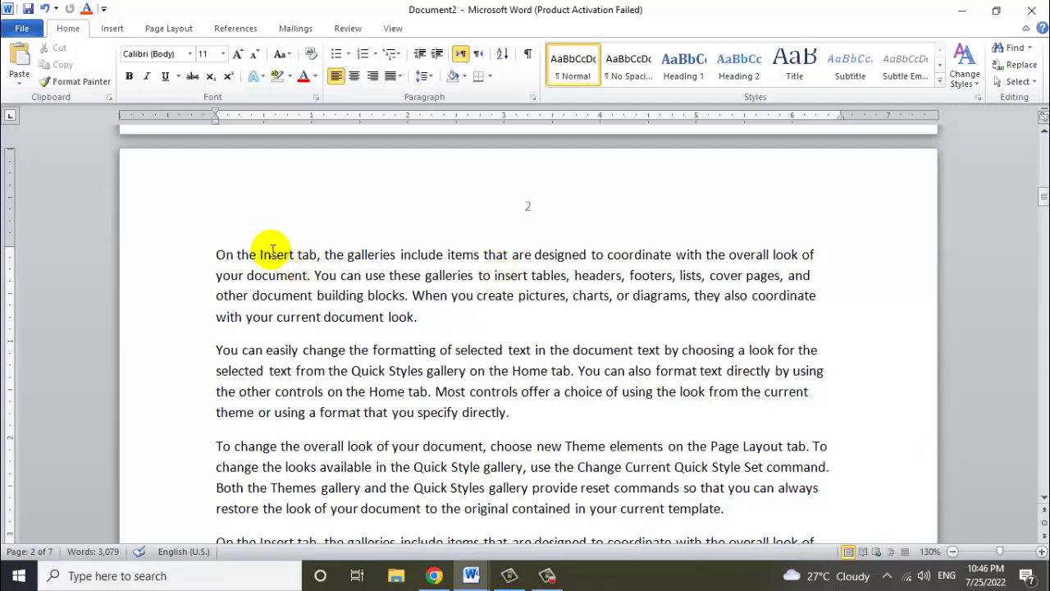
Add a new line above page 2's first paragraph and start the chapter label.
left_click(216, 254)
key("Return")
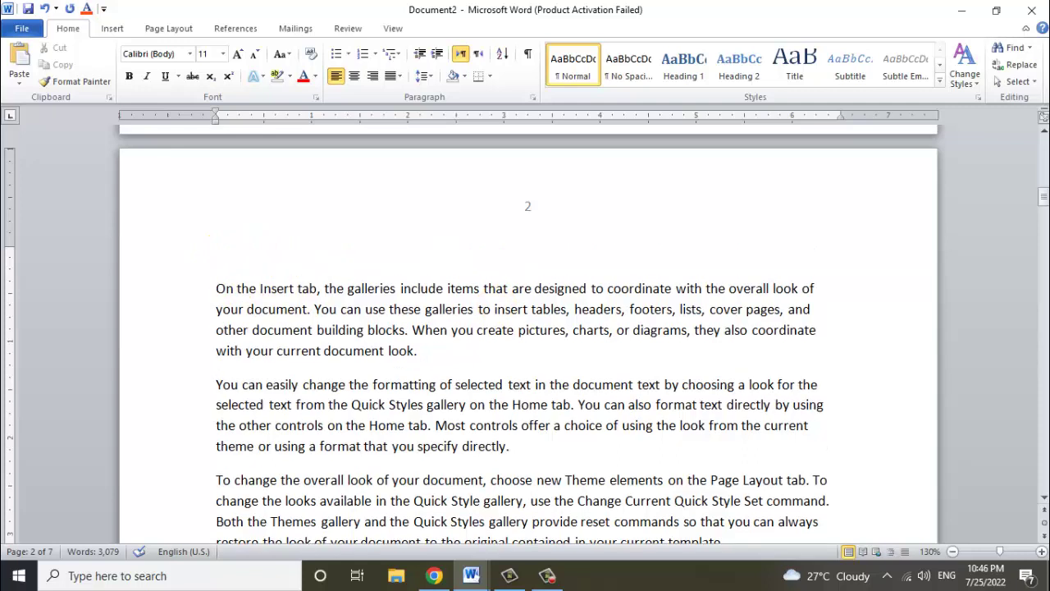
type("CHAPTER NO 1")
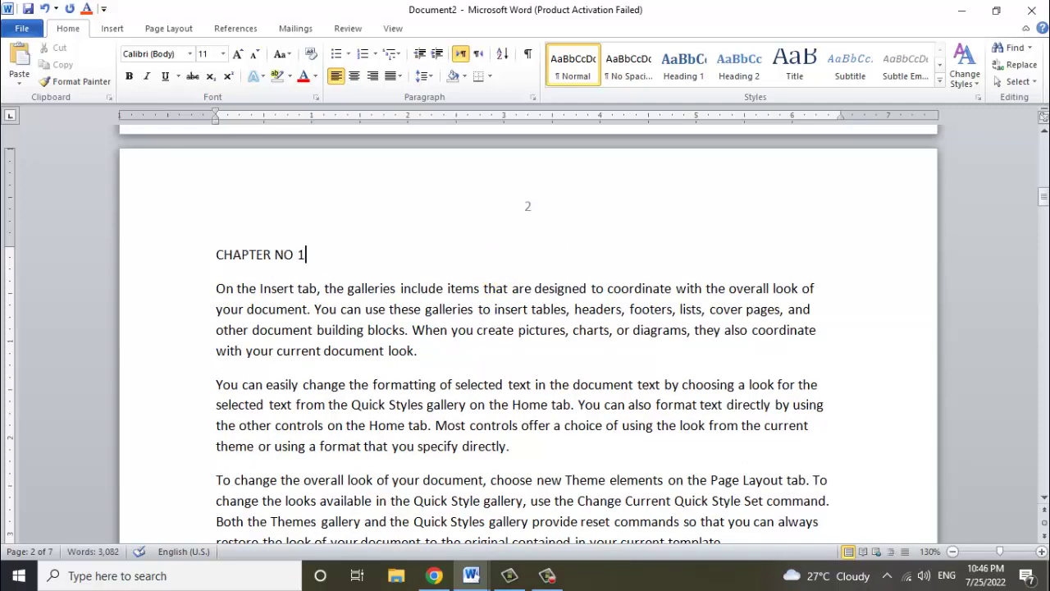
Open an empty line above the 'Both' paragraph on page 5 for CHAPTER NO 2.
scroll(449, 361, "down", 5)
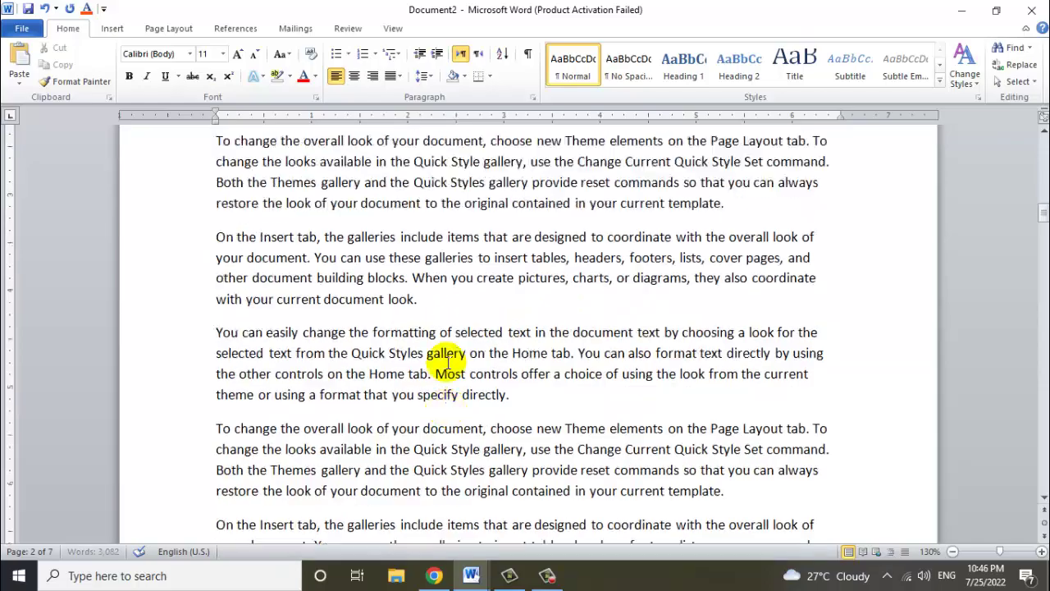
scroll(449, 361, "down", 3)
scroll(434, 359, "down", 2)
scroll(435, 328, "down", 2)
scroll(435, 288, "down", 2)
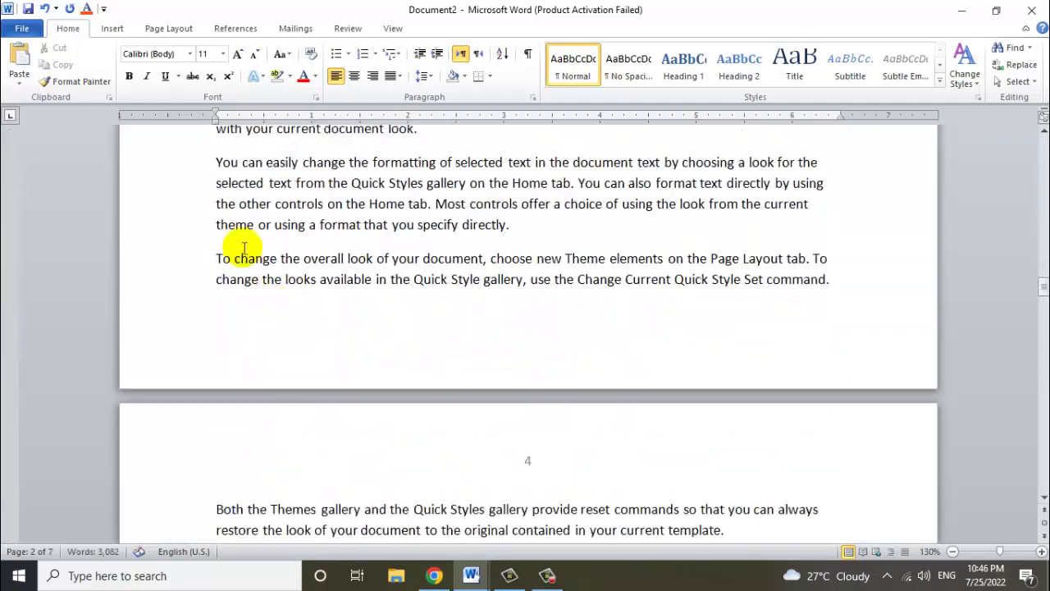
scroll(270, 301, "down", 3)
scroll(267, 303, "down", 8)
scroll(271, 306, "down", 8)
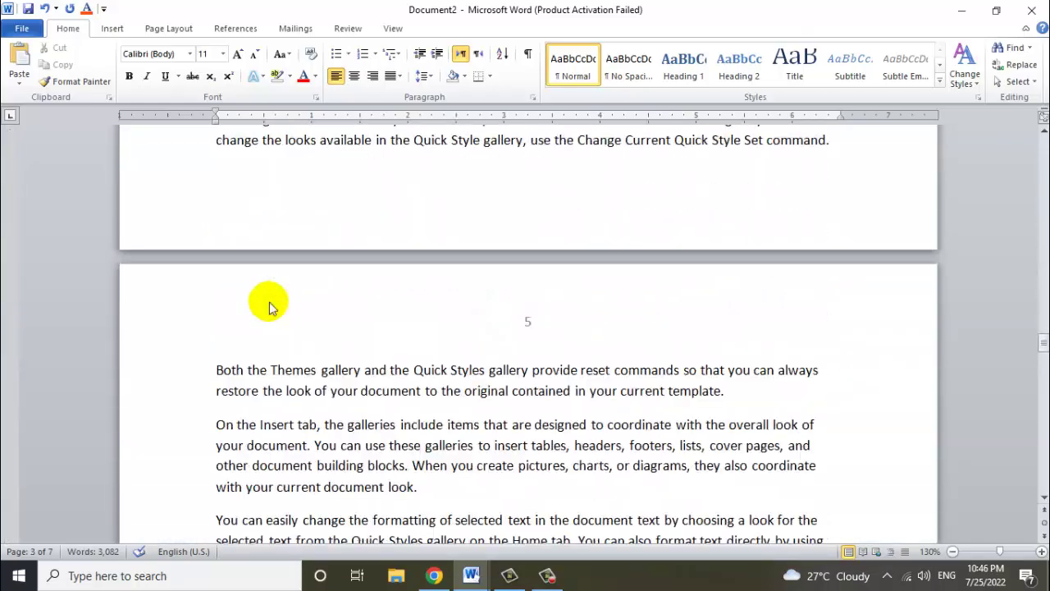
left_click(216, 370)
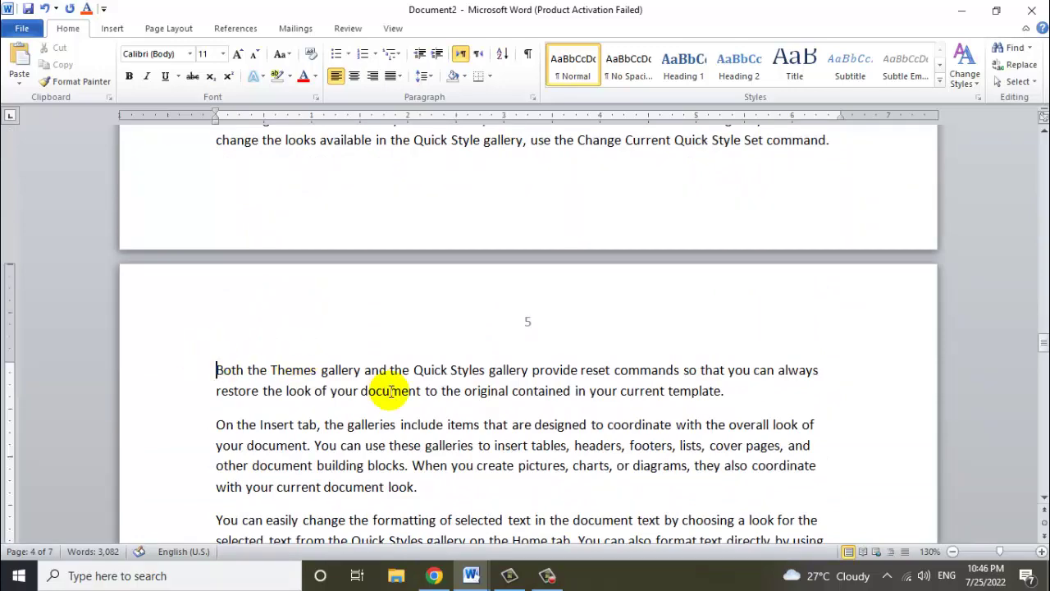
key("Up")
type("CHAPT")
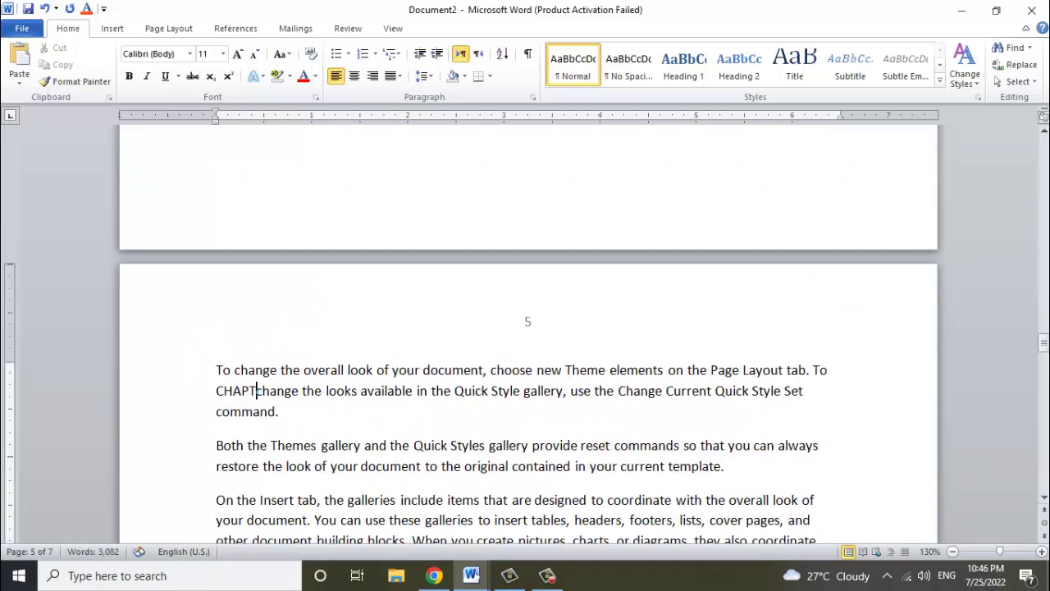
key("ctrl+z")
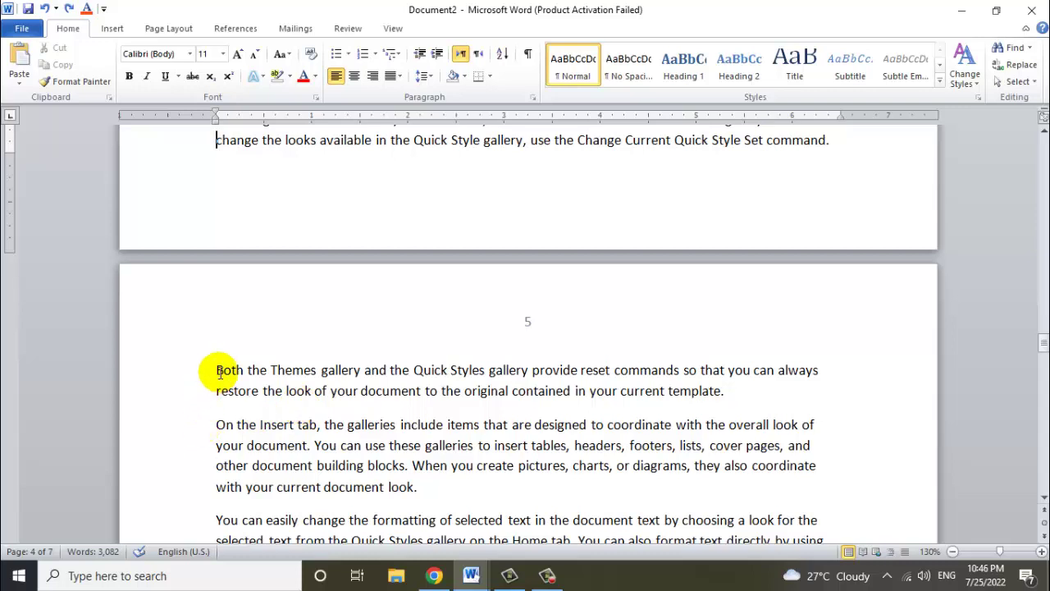
left_click(216, 370)
key("Return")
type("CHAPTER NO 2")
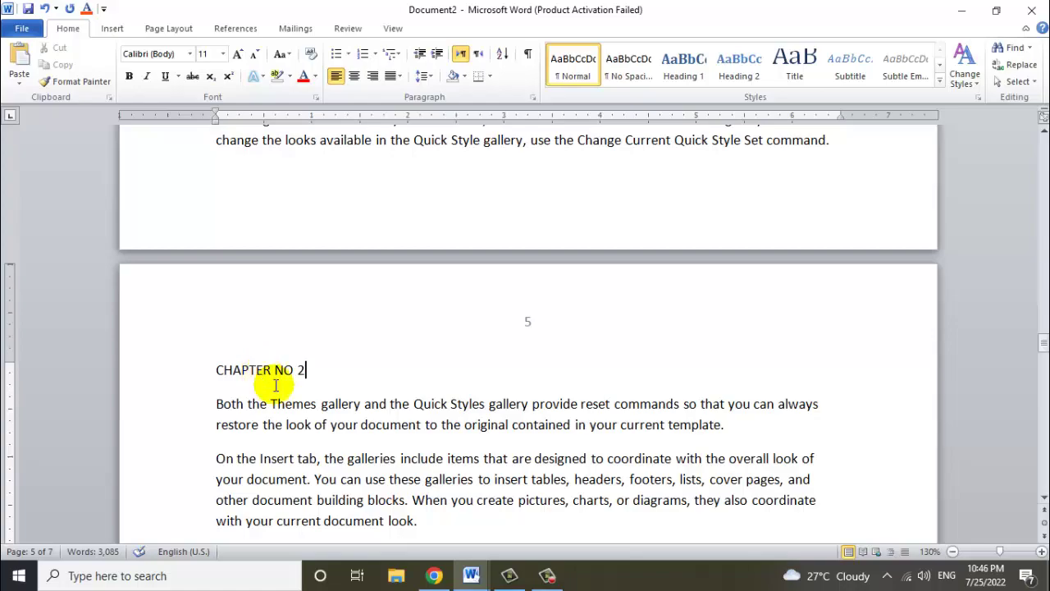
Open an empty line above page 7's first paragraph for CHAPTER NO 3.
scroll(271, 320, "down", 5)
scroll(274, 361, "down", 3)
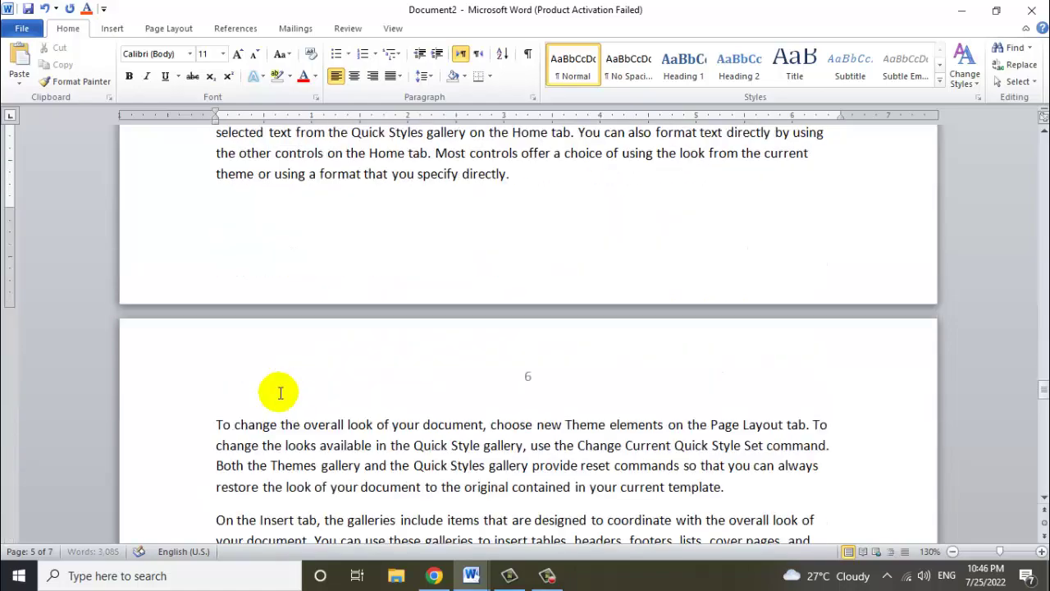
scroll(278, 392, "down", 3)
scroll(253, 452, "down", 3)
scroll(277, 391, "down", 4)
scroll(276, 433, "down", 6)
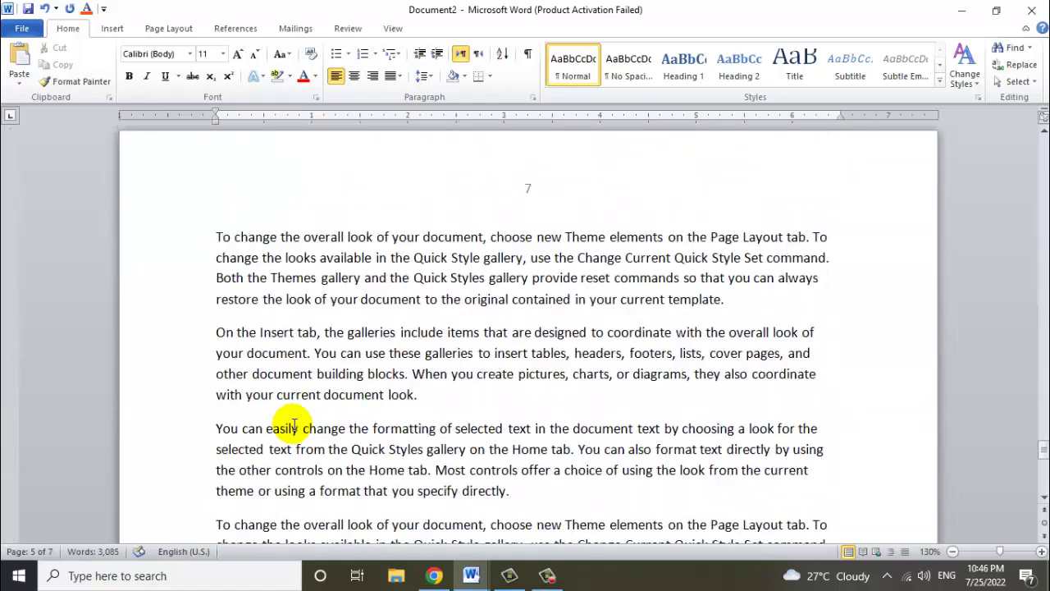
left_click(215, 237)
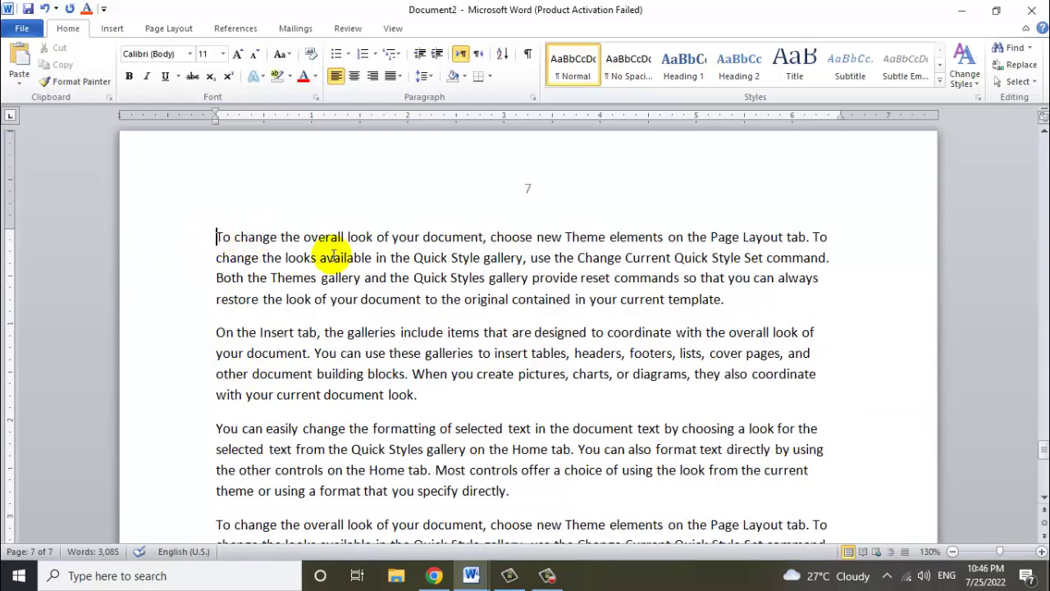
key("Return")
type("CHAPTER NO 3")
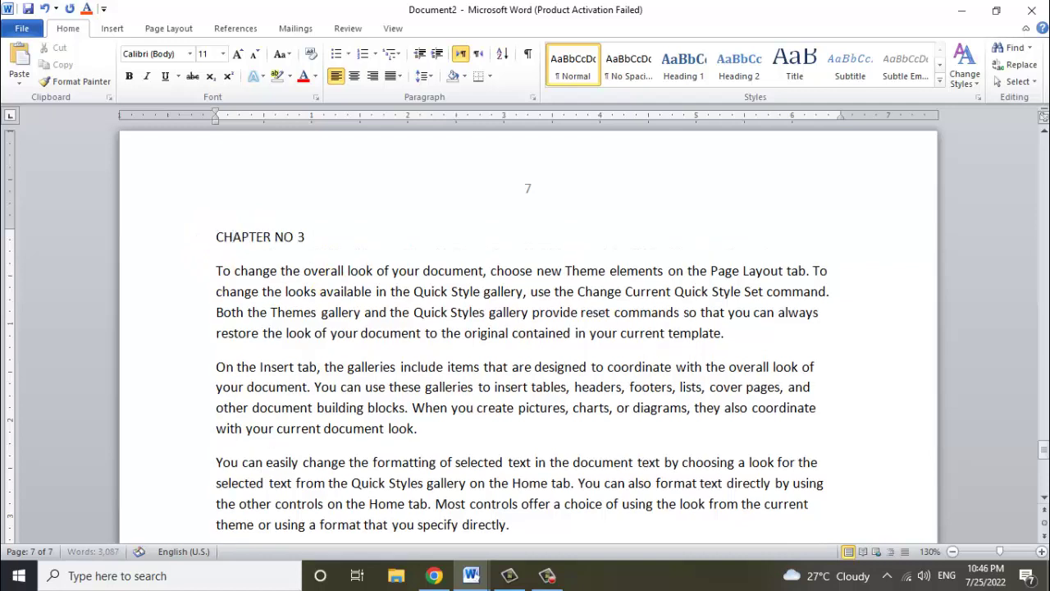
scroll(632, 239, "down", 2)
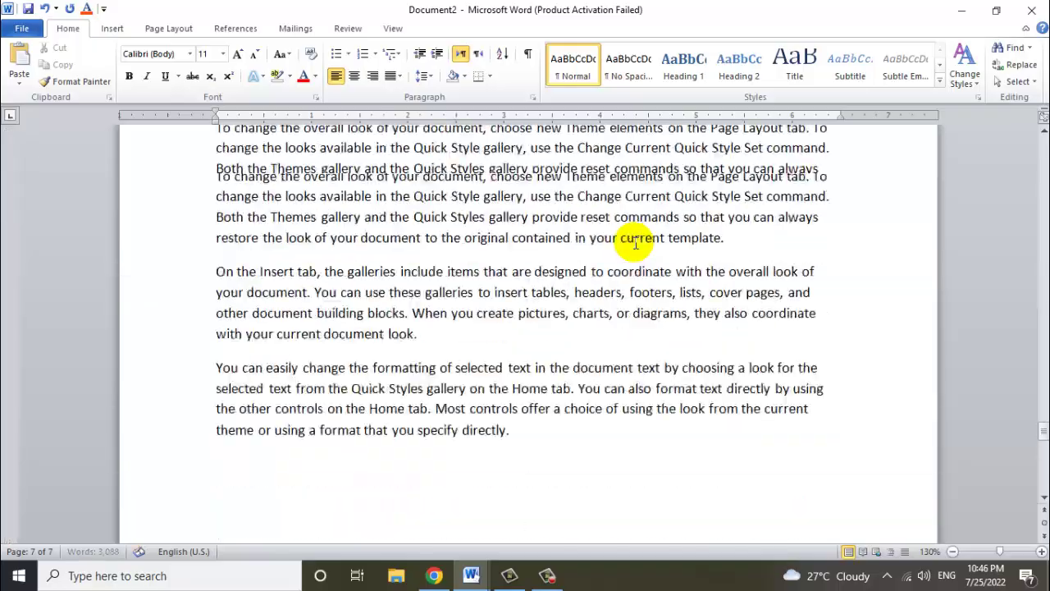
scroll(635, 243, "up", 1)
scroll(635, 243, "up", 2)
scroll(635, 243, "down", 2)
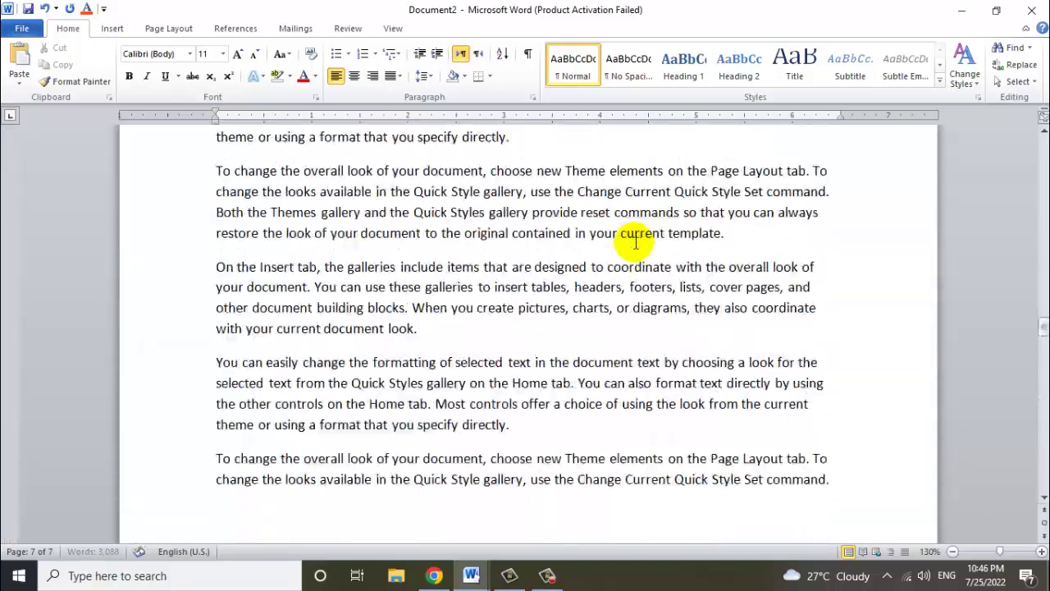
scroll(635, 243, "up", 2)
scroll(635, 243, "down", 3)
scroll(635, 243, "up", 3)
scroll(634, 243, "up", 5)
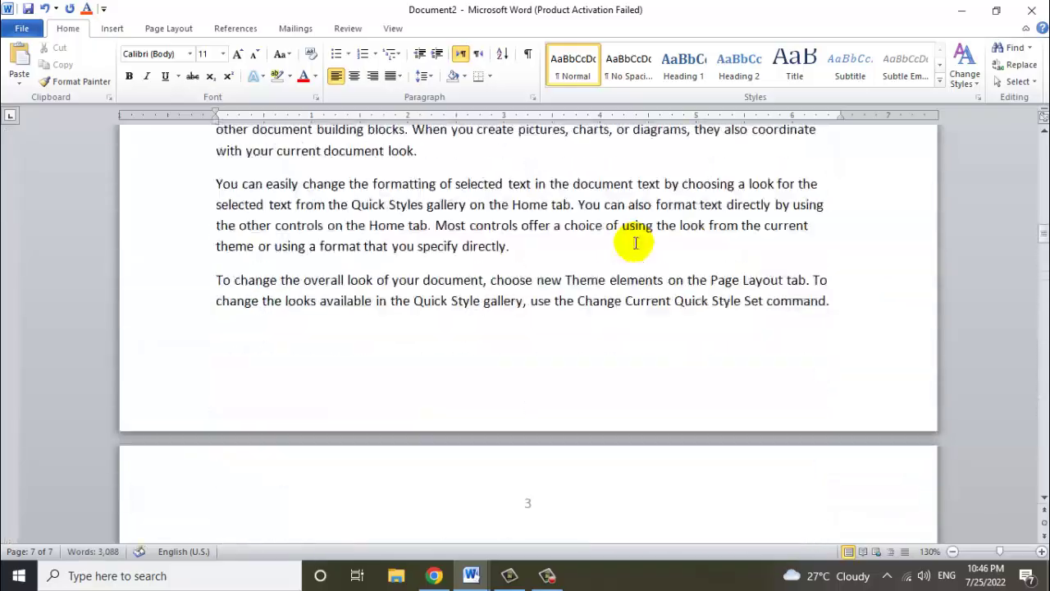
scroll(635, 243, "down", 8)
scroll(635, 243, "up", 3)
scroll(628, 241, "up", 4)
scroll(628, 238, "down", 3)
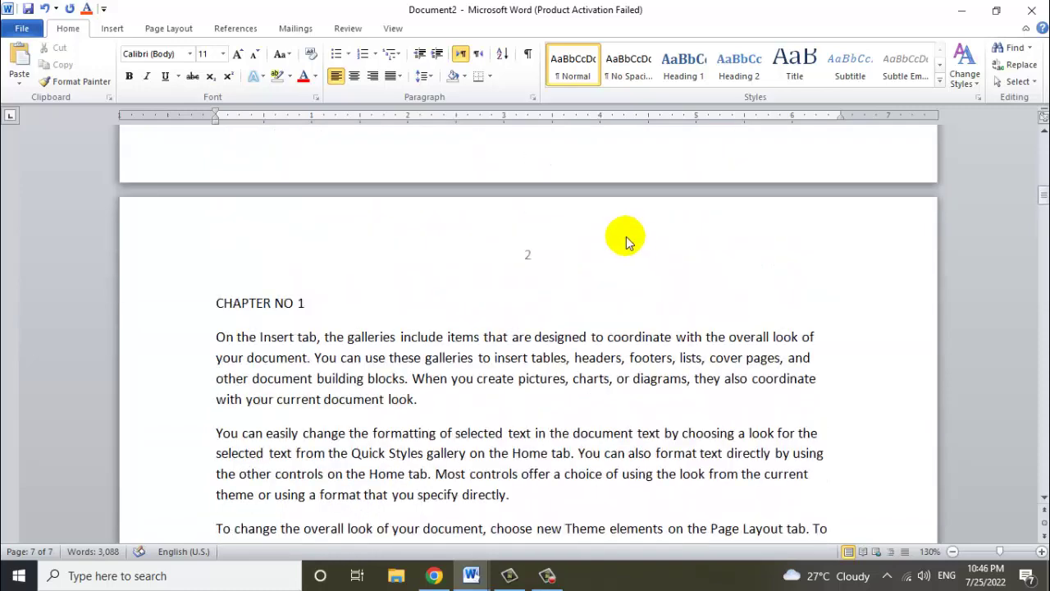
scroll(615, 262, "up", 1)
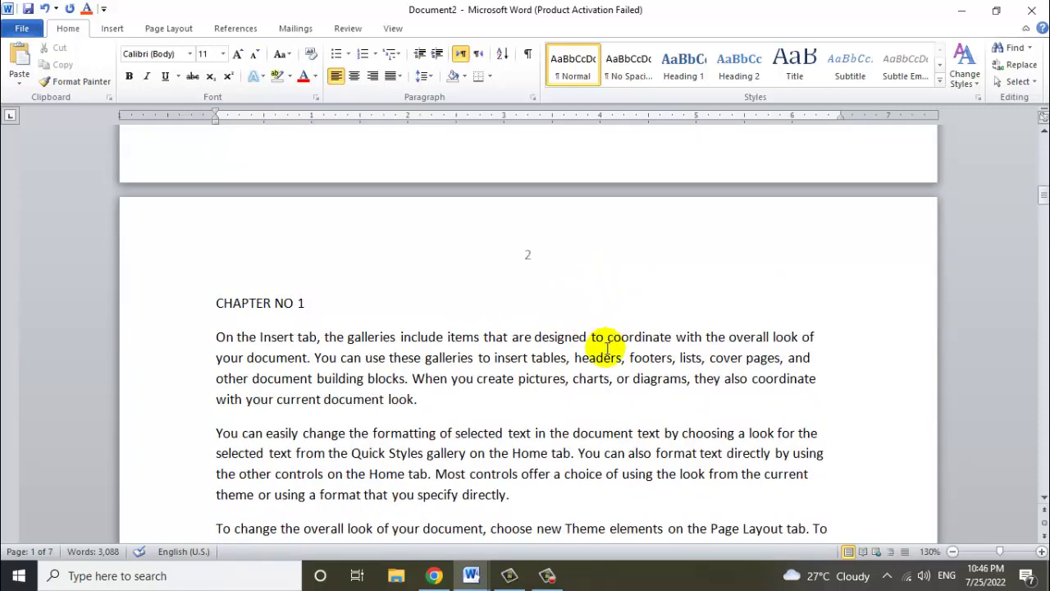
Apply the Heading 1 style to the CHAPTER NO 1 line on page 2.
left_click(486, 336)
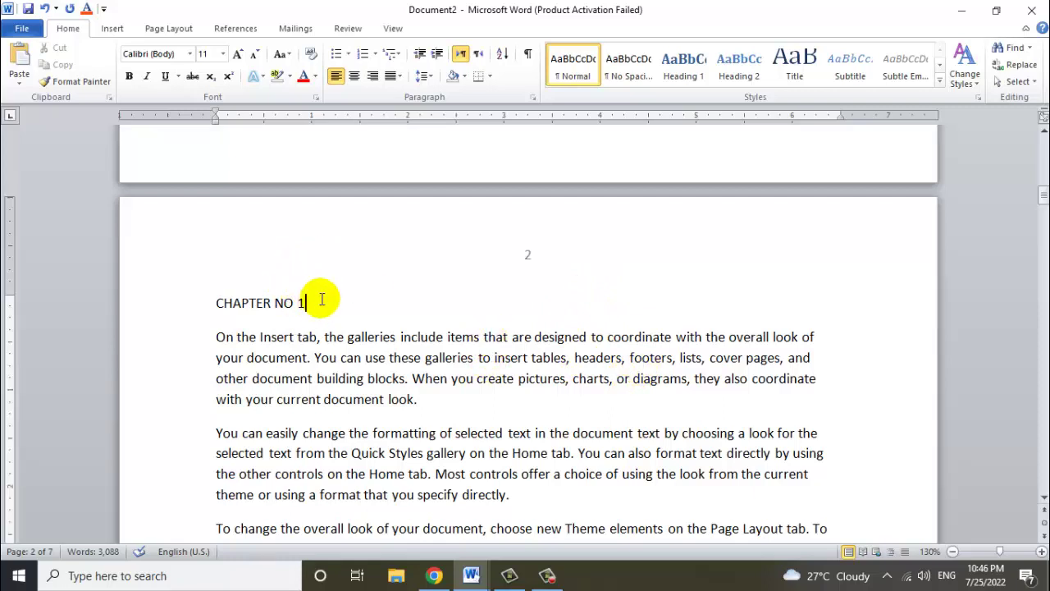
left_click_drag(322, 299, 226, 302)
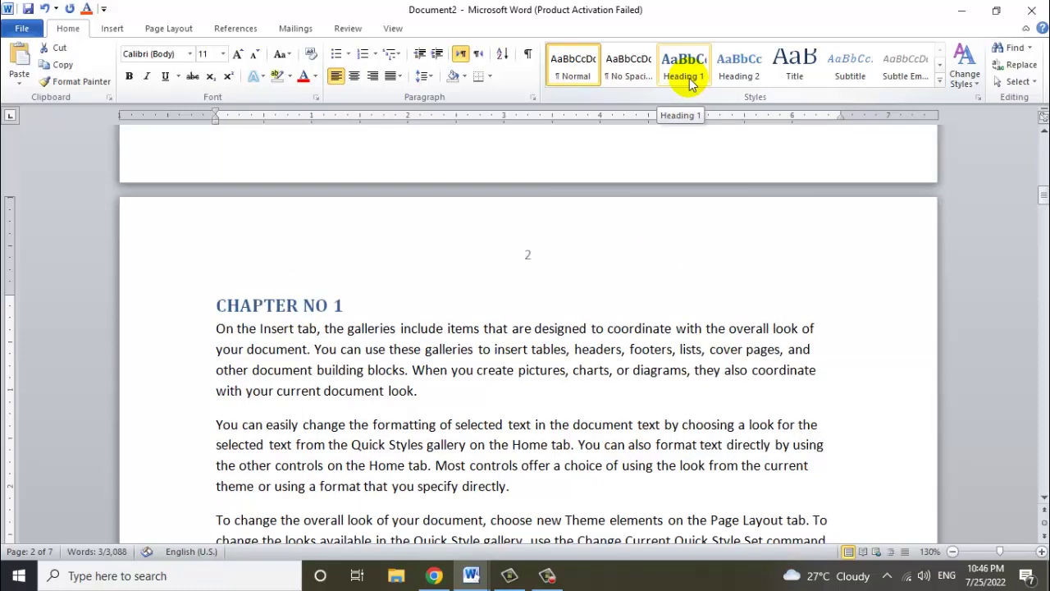
left_click(689, 82)
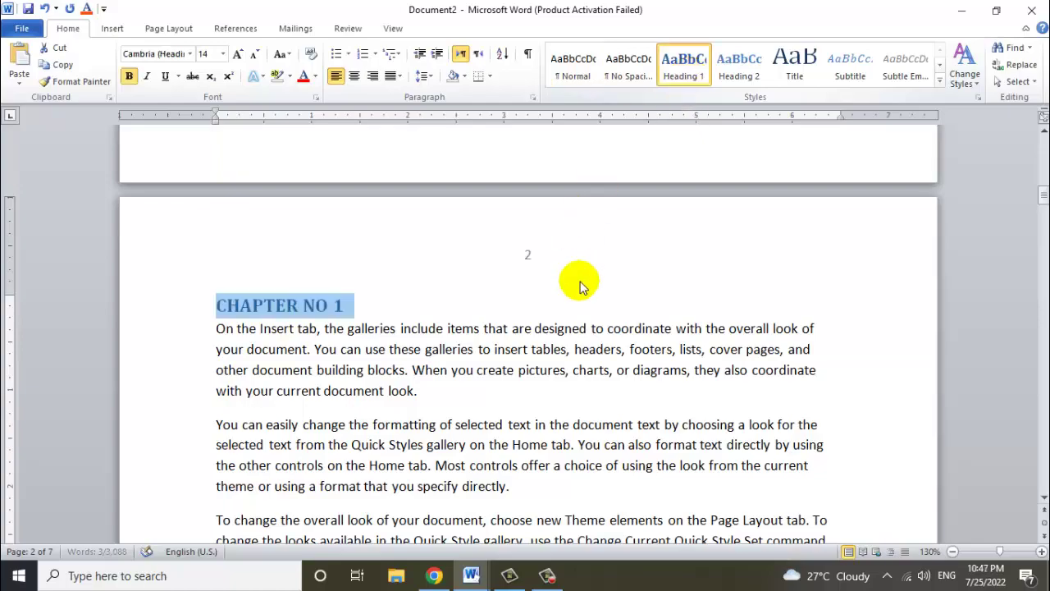
left_click(579, 305)
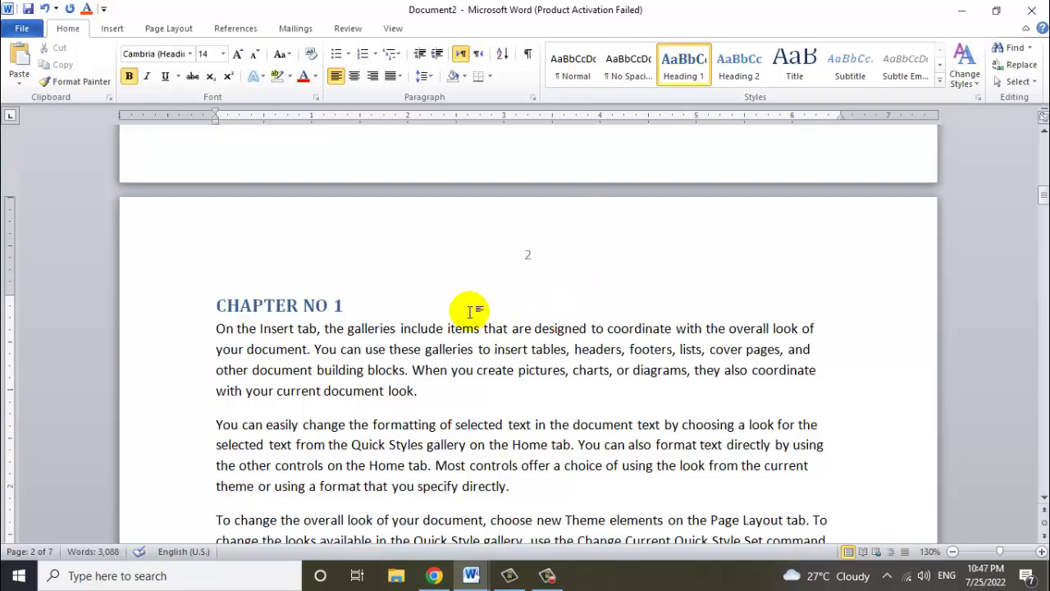
scroll(471, 310, "down", 3)
scroll(471, 308, "down", 4)
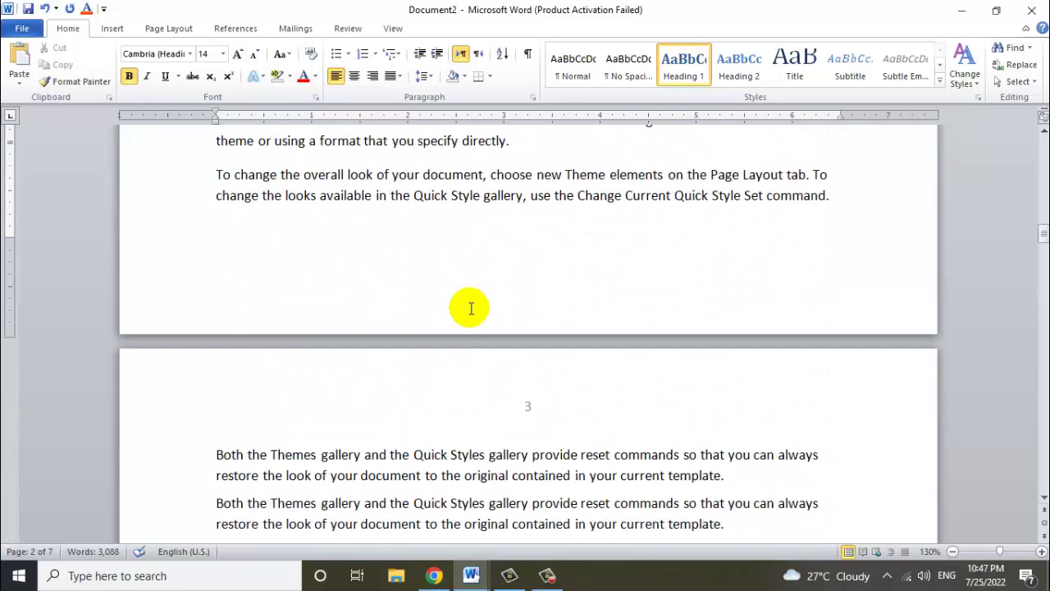
scroll(471, 308, "down", 7)
scroll(471, 309, "down", 7)
scroll(471, 308, "down", 5)
scroll(471, 308, "down", 5)
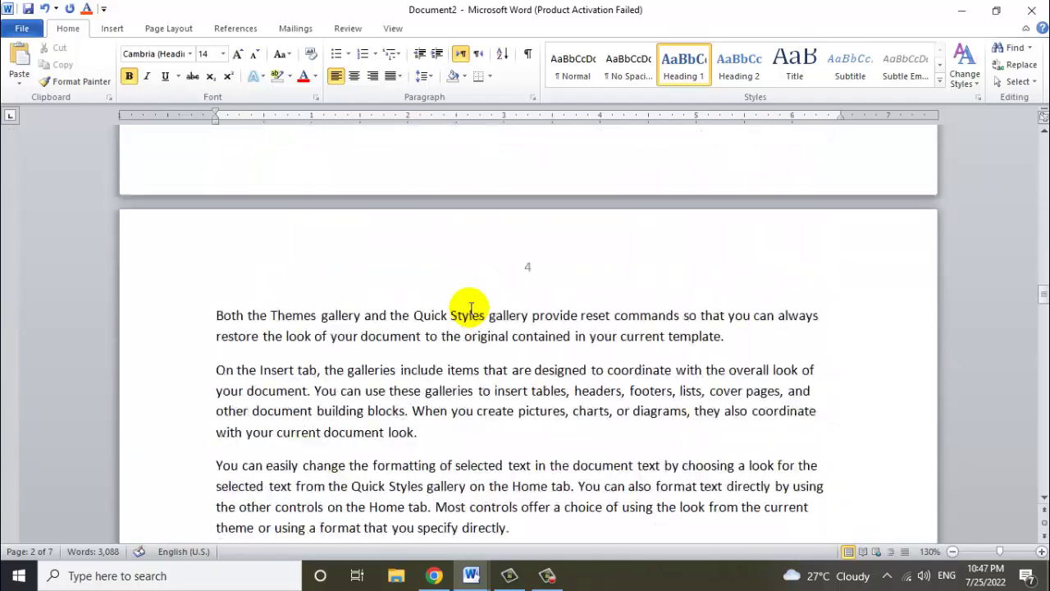
scroll(471, 309, "down", 5)
scroll(471, 310, "down", 5)
scroll(471, 312, "down", 5)
Apply the Heading 2 style to the CHAPTER NO 2 line on page 5.
scroll(471, 313, "down", 2)
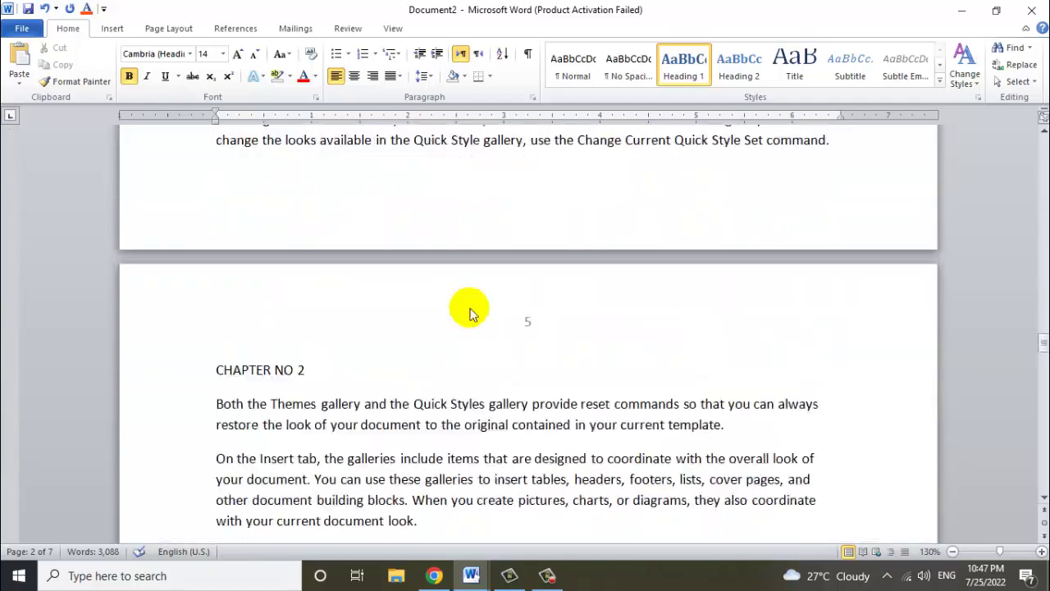
scroll(471, 312, "down", 3)
left_click(375, 281)
left_click(397, 218)
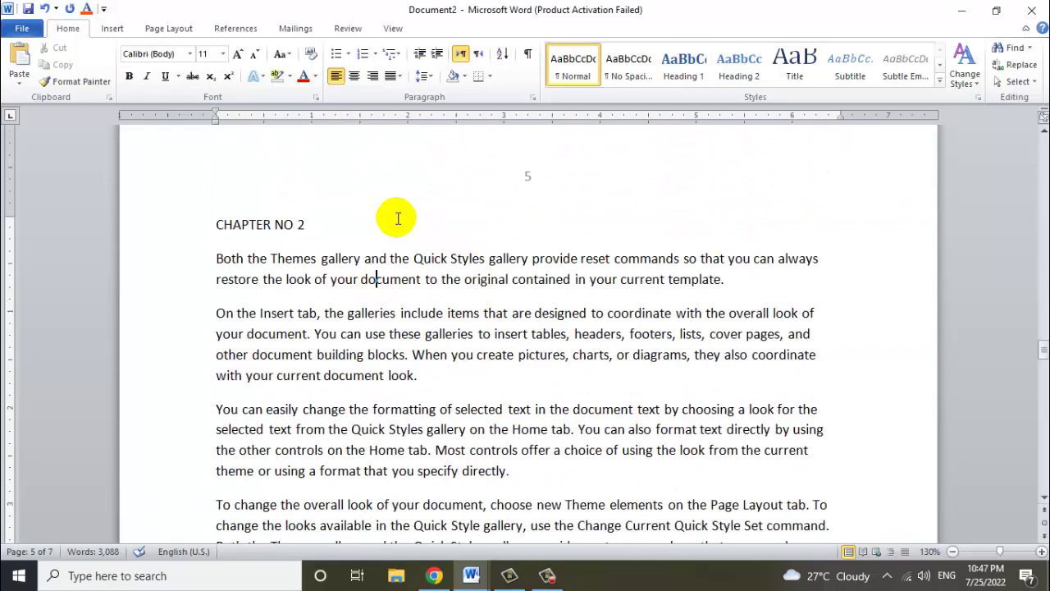
triple_click(278, 224)
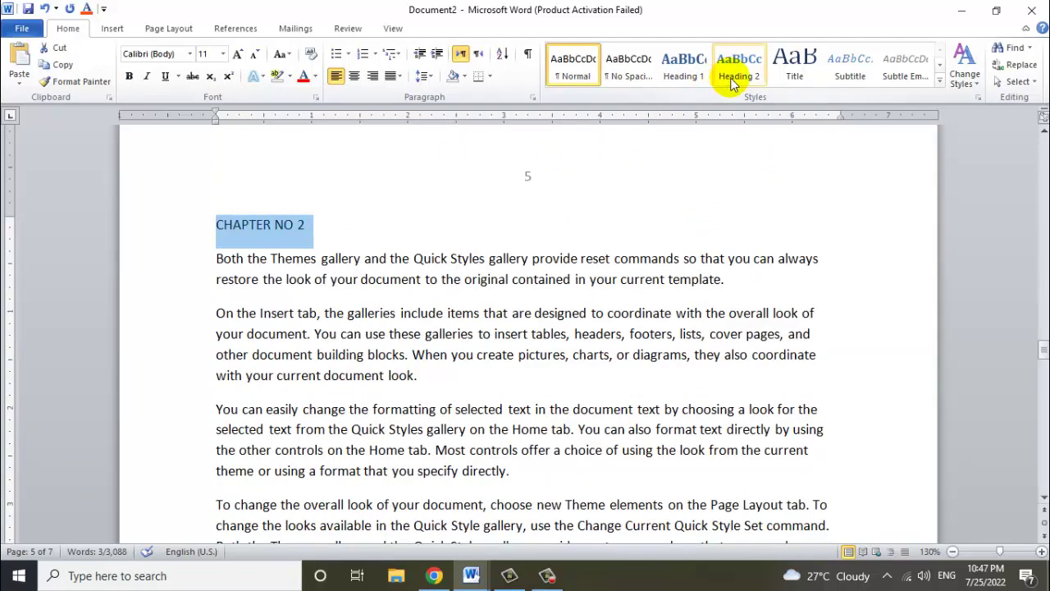
left_click(733, 82)
left_click(527, 262)
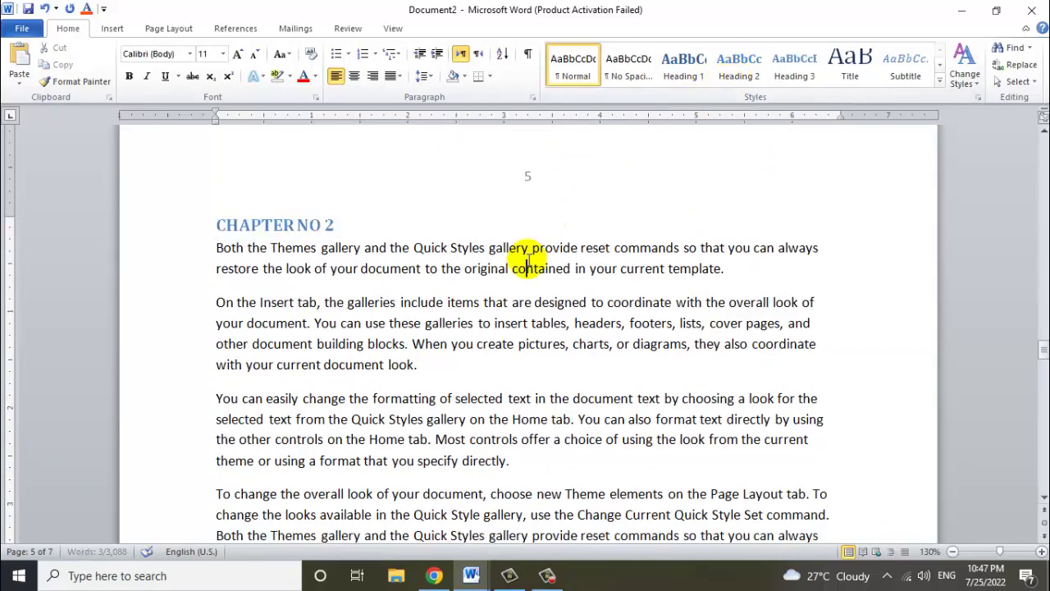
Apply the Heading 3 style to the CHAPTER NO 3 line on page 7.
scroll(492, 256, "down", 5)
scroll(410, 250, "down", 3)
scroll(459, 254, "down", 5)
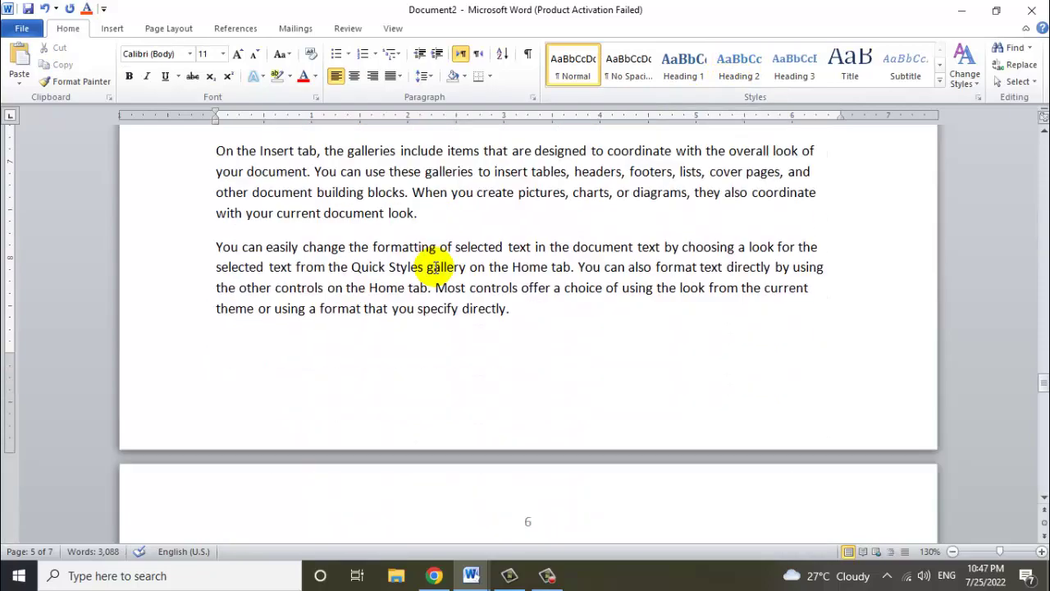
scroll(439, 265, "down", 6)
scroll(439, 265, "down", 6)
scroll(439, 265, "down", 6)
scroll(437, 265, "down", 6)
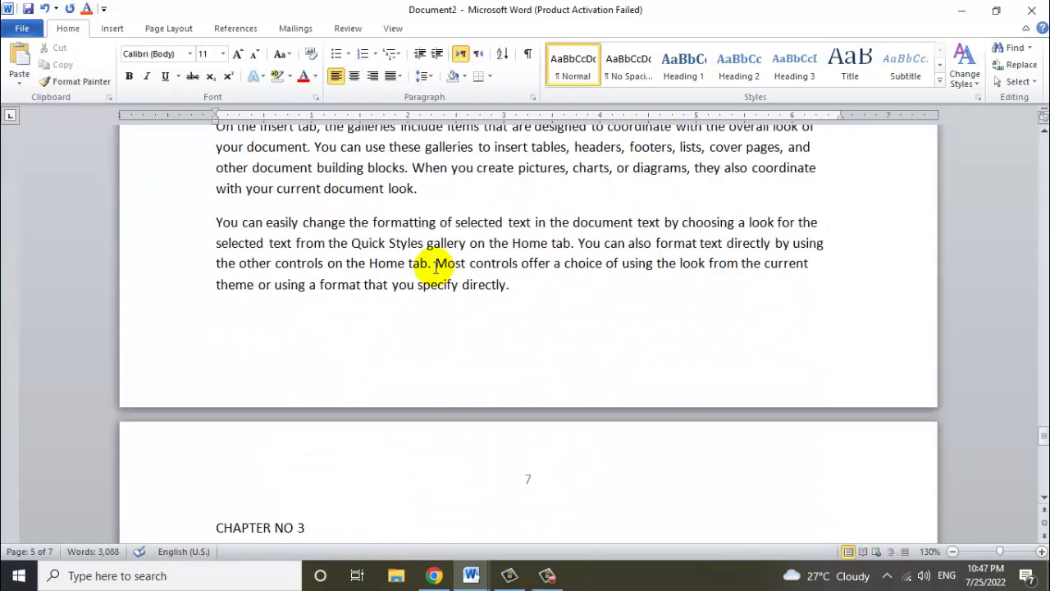
scroll(436, 266, "down", 3)
scroll(433, 270, "down", 1)
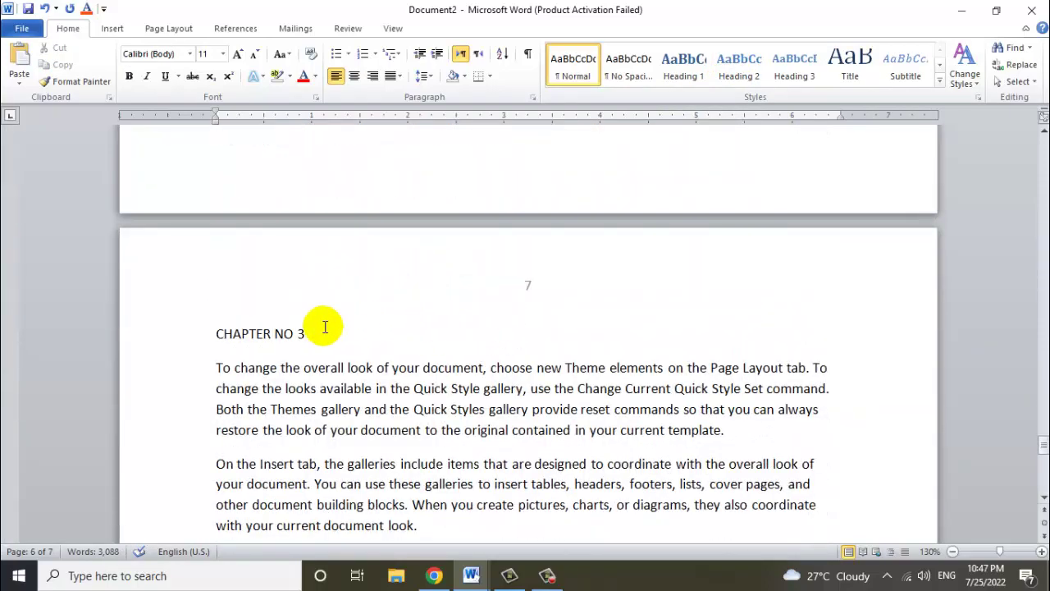
left_click_drag(305, 333, 224, 333)
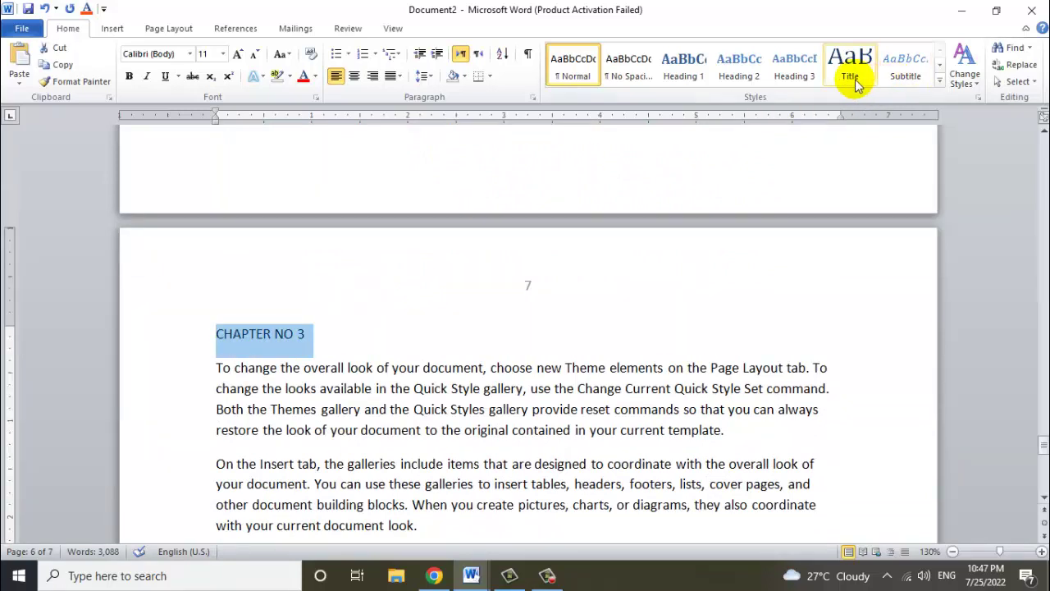
left_click(807, 78)
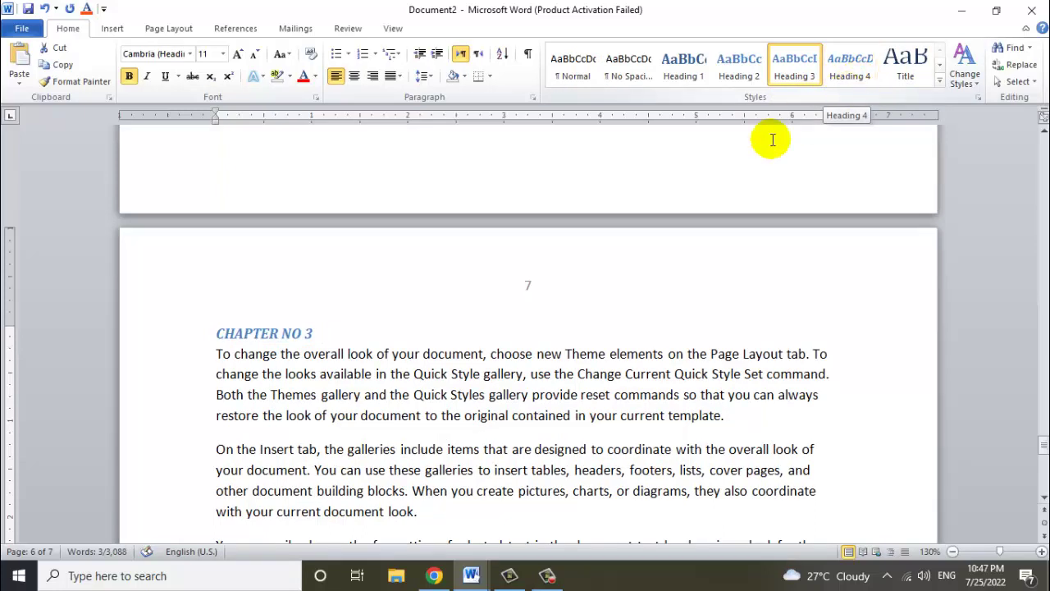
scroll(629, 319, "down", 5)
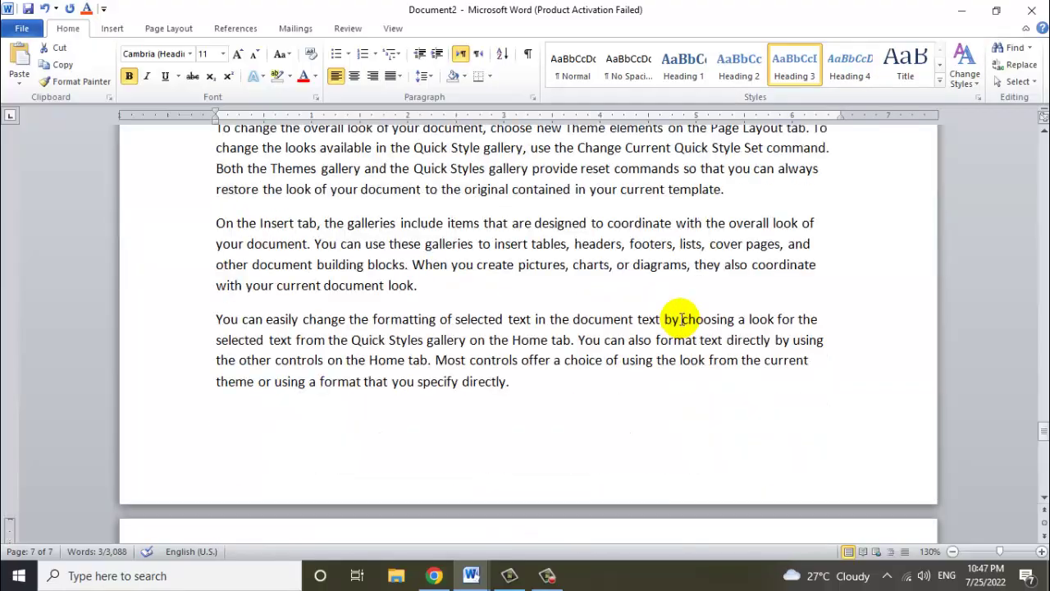
scroll(745, 369, "down", 3)
scroll(745, 257, "down", 2)
scroll(745, 288, "down", 2)
scroll(680, 287, "up", 5)
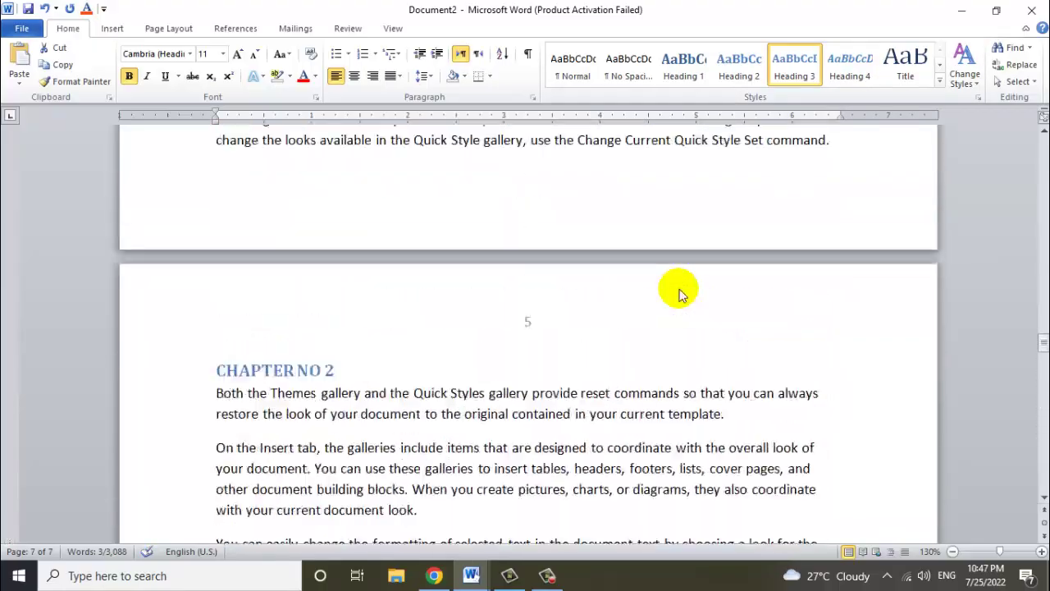
scroll(680, 287, "up", 5)
scroll(680, 288, "up", 5)
scroll(680, 288, "up", 5)
scroll(680, 289, "up", 5)
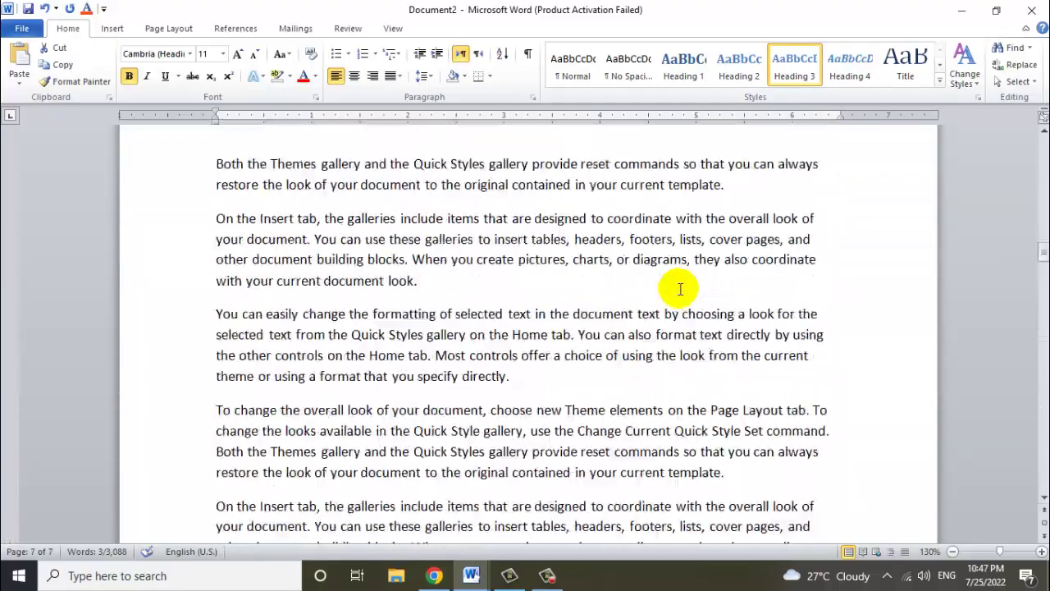
scroll(680, 289, "up", 5)
scroll(680, 289, "up", 5)
scroll(680, 289, "up", 5)
scroll(680, 289, "up", 10)
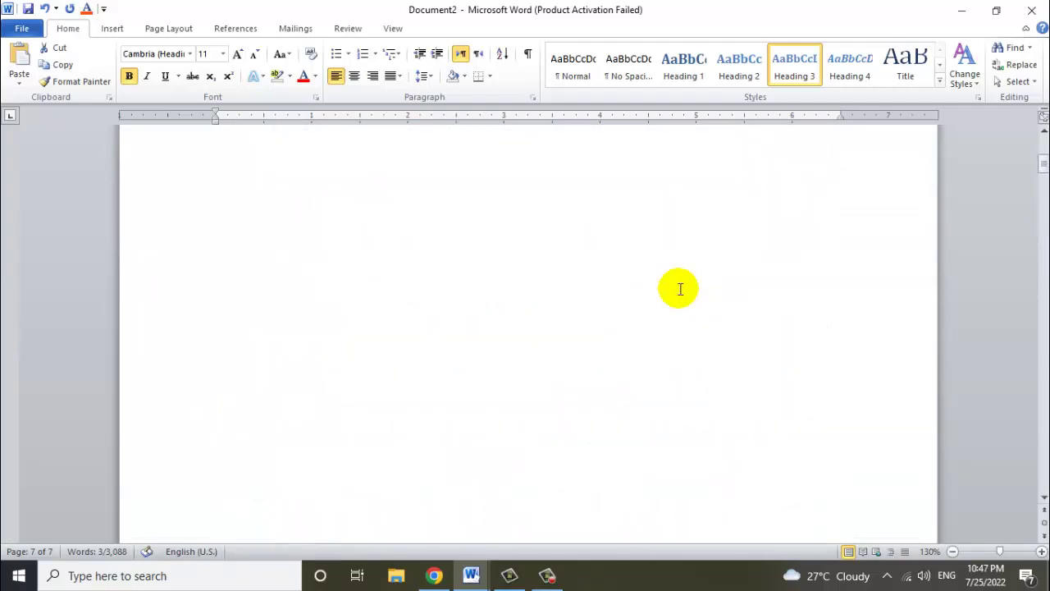
scroll(677, 287, "up", 5)
Insert an Automatic Table 1 table of contents below INDEX on page 1.
left_click(482, 252)
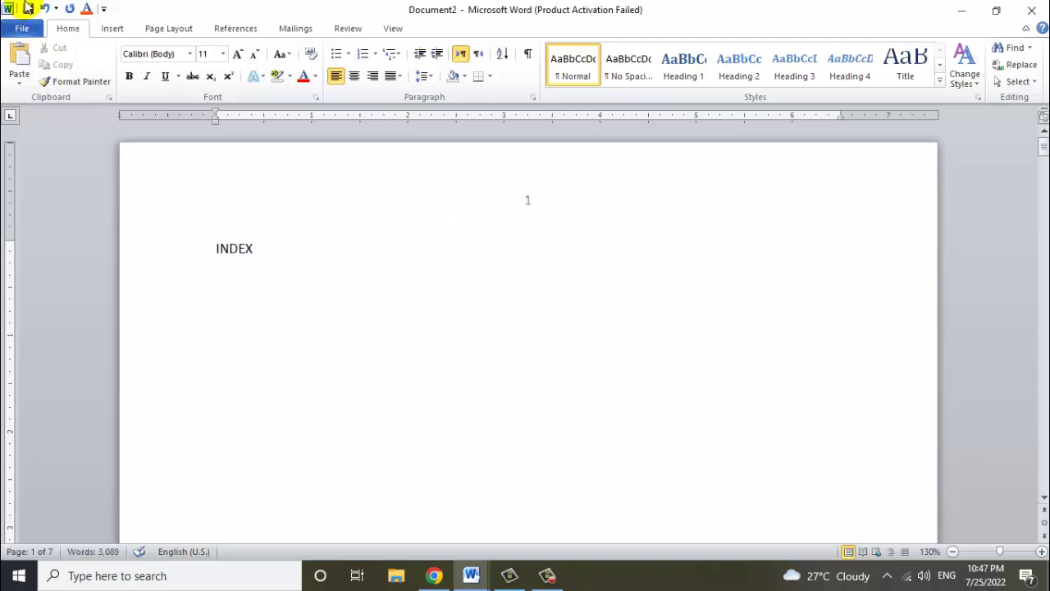
left_click(236, 28)
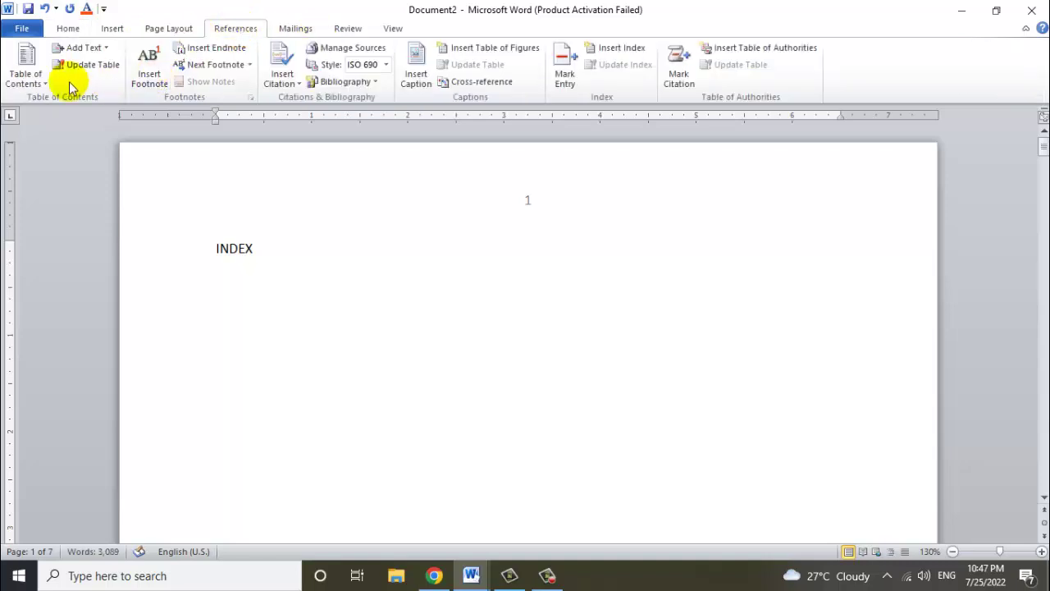
left_click(27, 76)
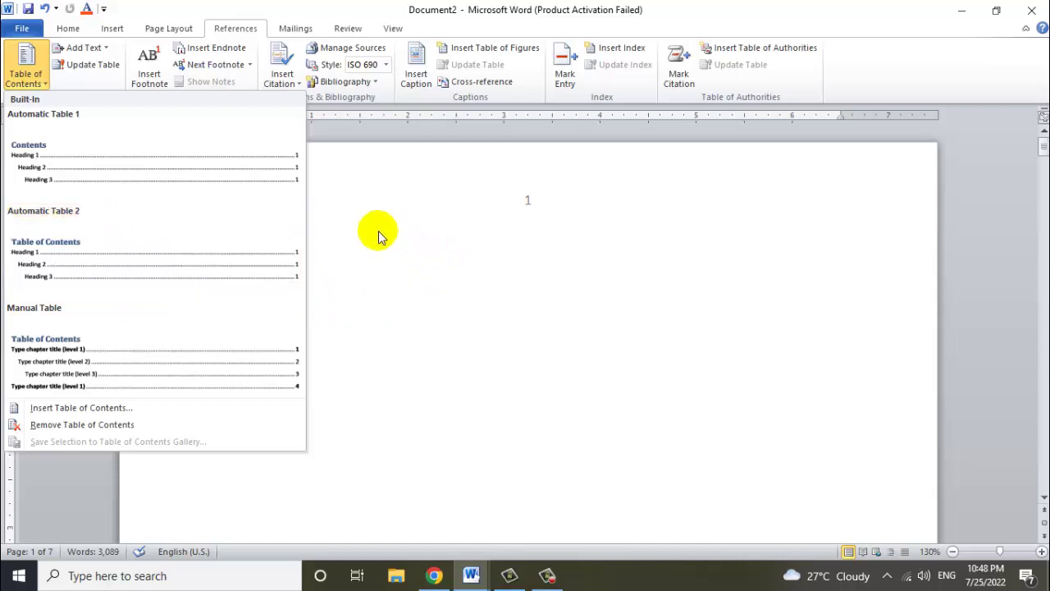
left_click(184, 174)
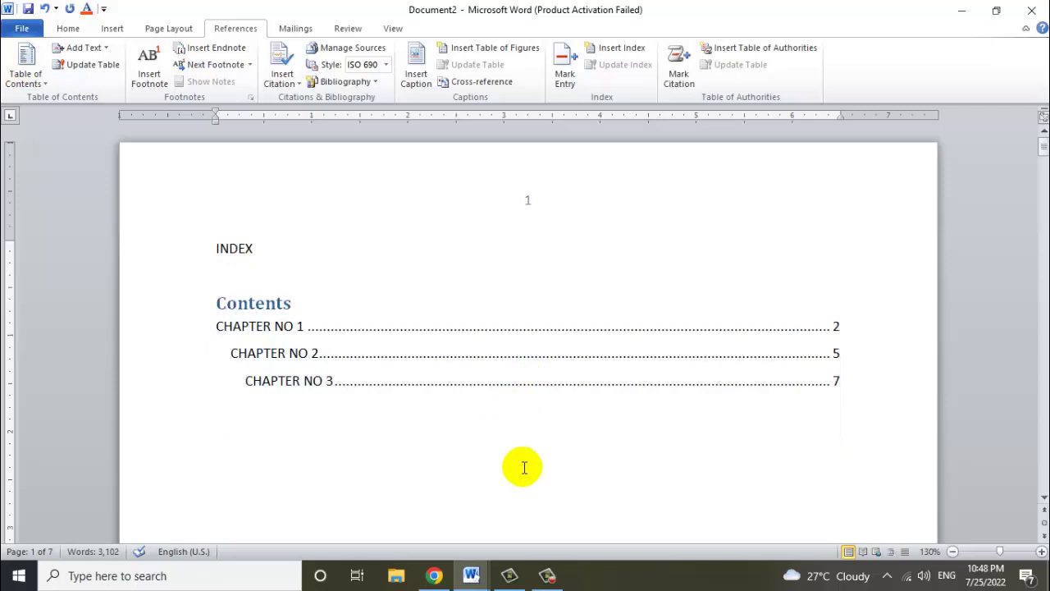
Follow the CHAPTER NO 2 contents entry to its heading on page 5.
left_click(389, 375)
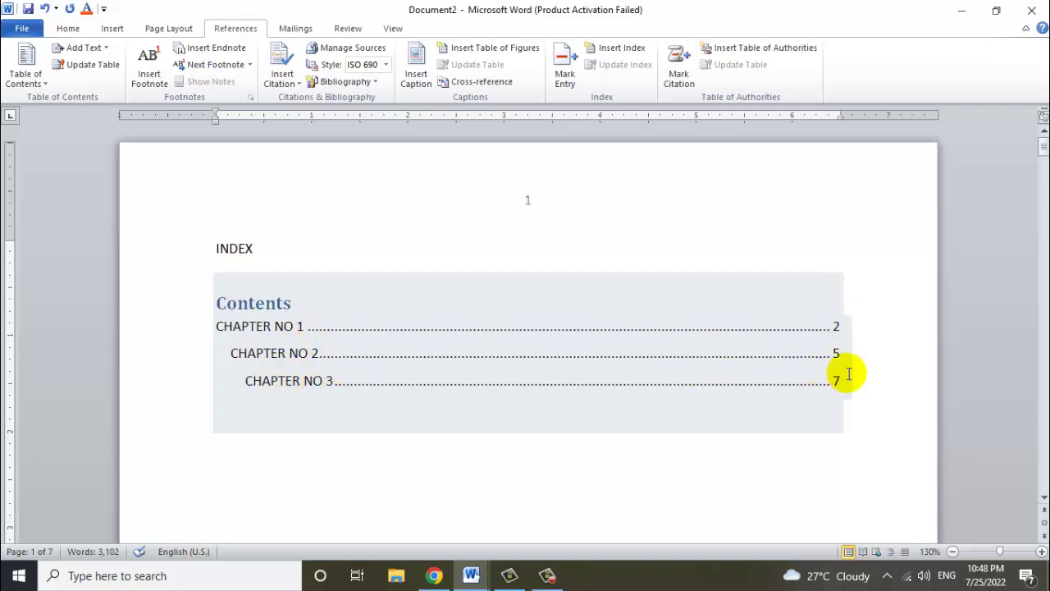
left_click(824, 413)
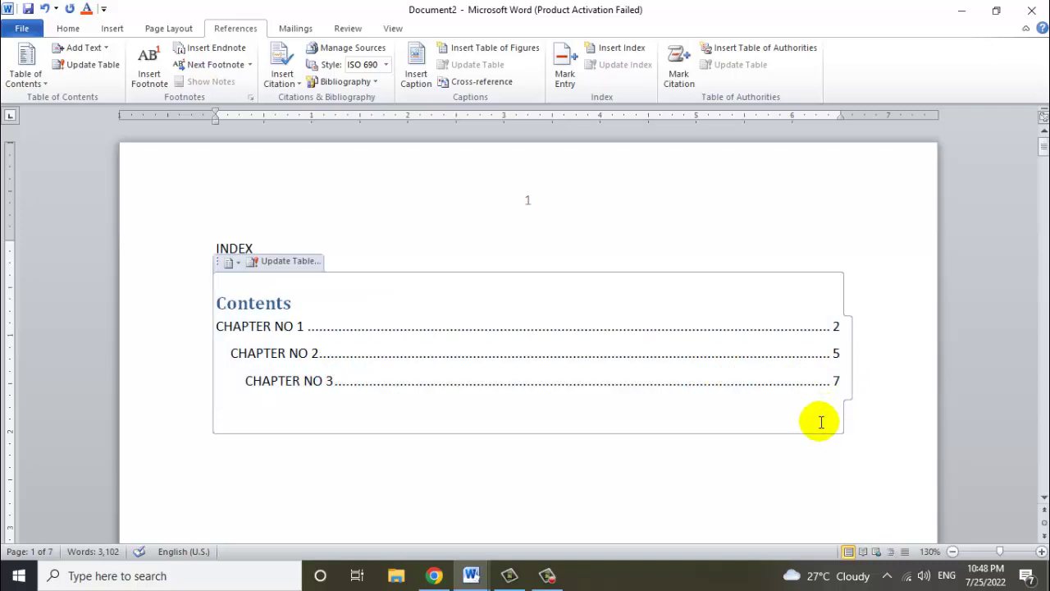
left_click(876, 484)
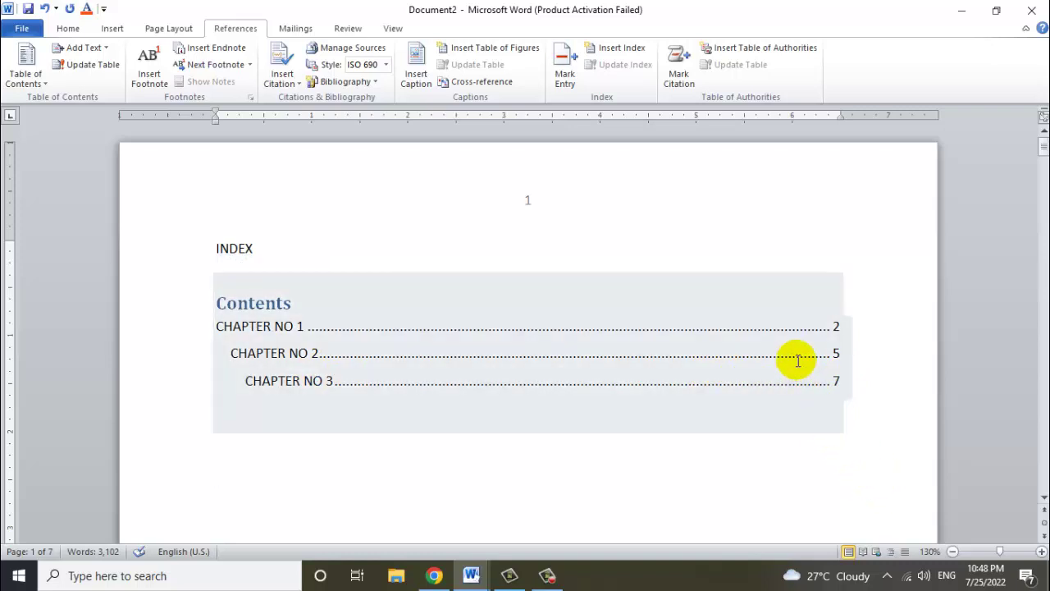
left_click(736, 421)
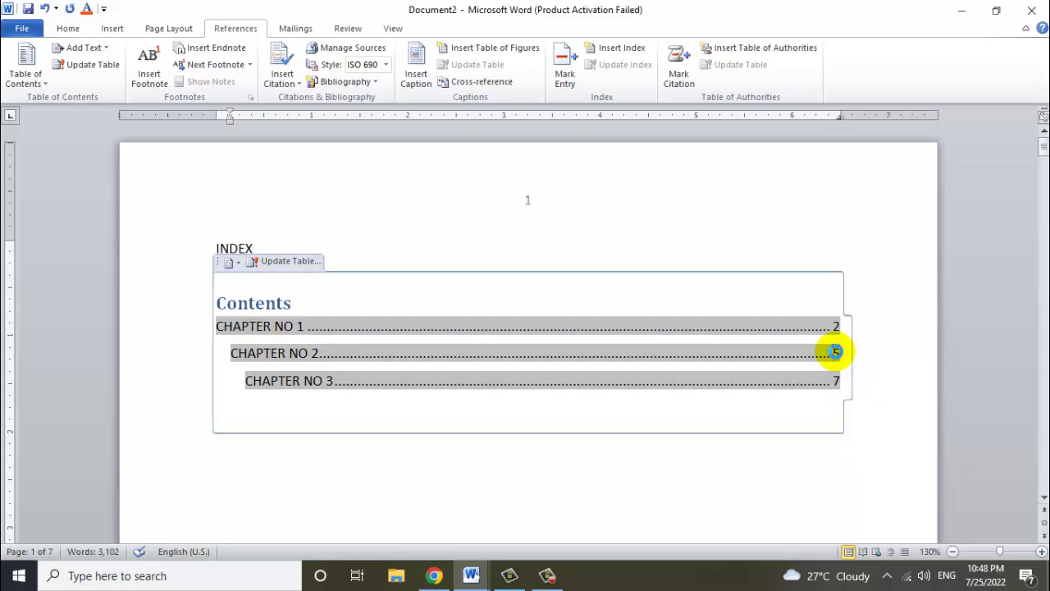
left_click(837, 354, "ctrl")
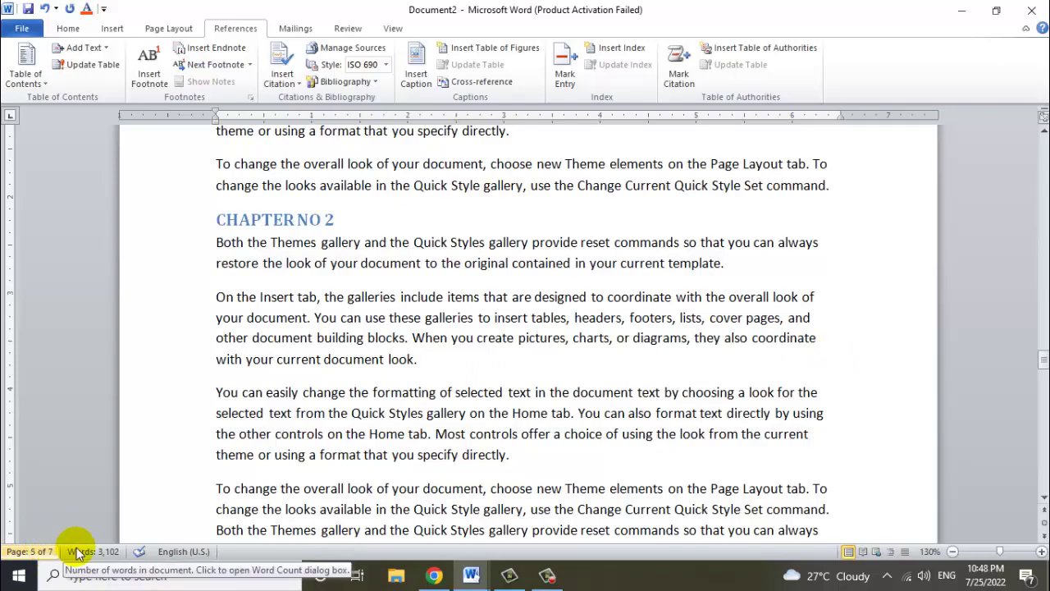
Place the cursor just before the 'On the Insert tab' paragraph in Chapter 1.
scroll(345, 307, "up", 3)
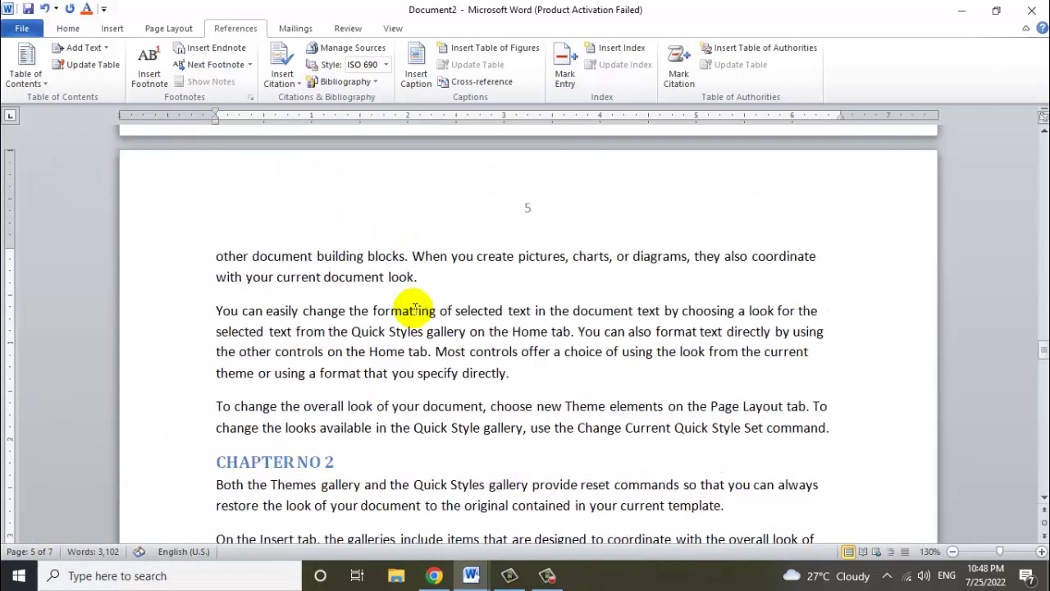
scroll(352, 304, "down", 6)
scroll(417, 307, "down", 2)
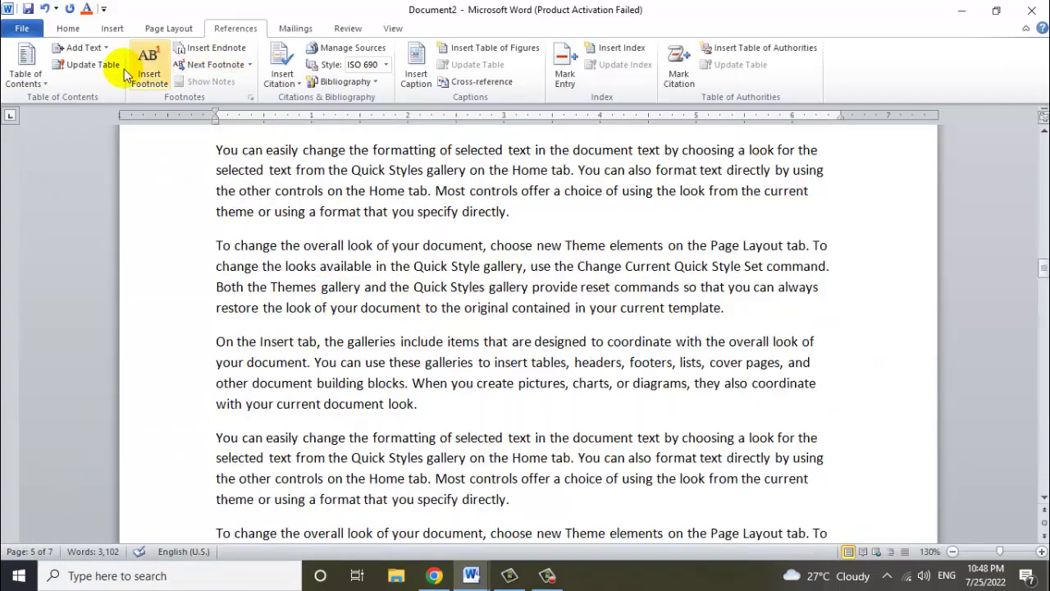
scroll(632, 328, "down", 3)
scroll(652, 330, "up", 1)
scroll(651, 330, "up", 10)
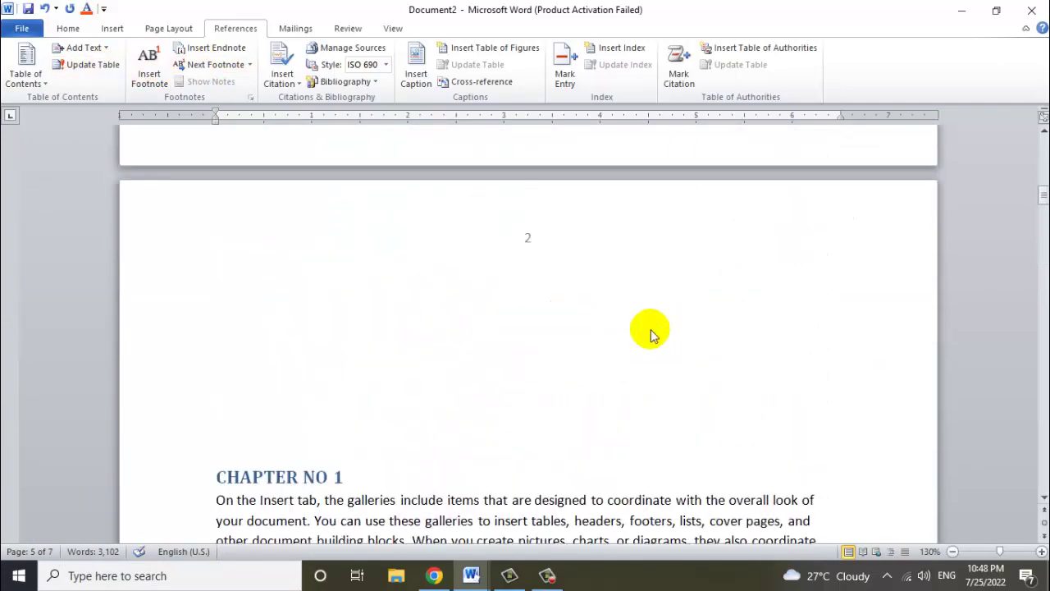
scroll(651, 329, "up", 5)
scroll(651, 330, "up", 3)
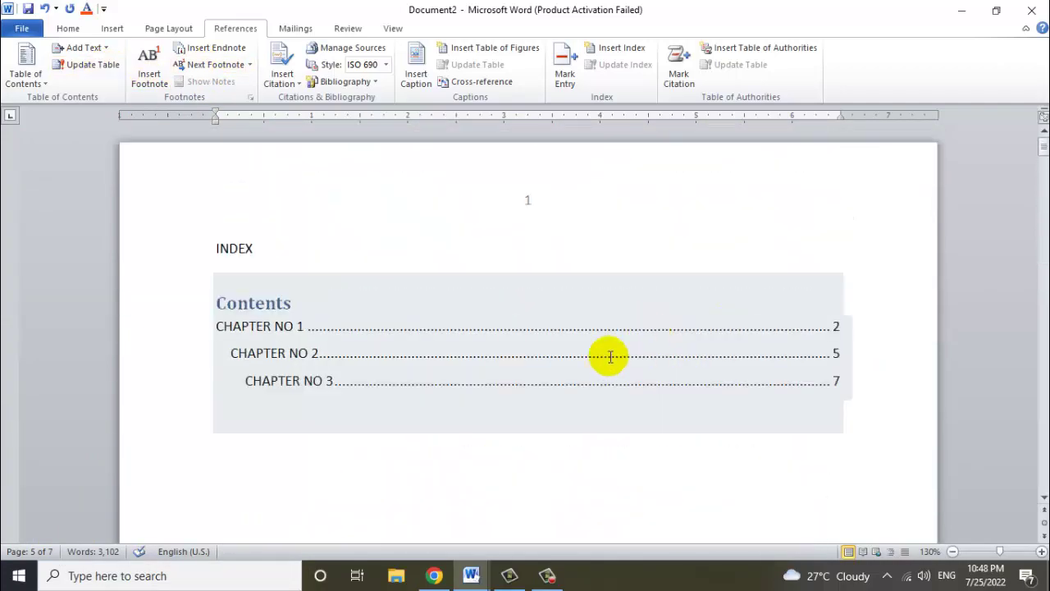
scroll(607, 356, "down", 3)
left_click(528, 399)
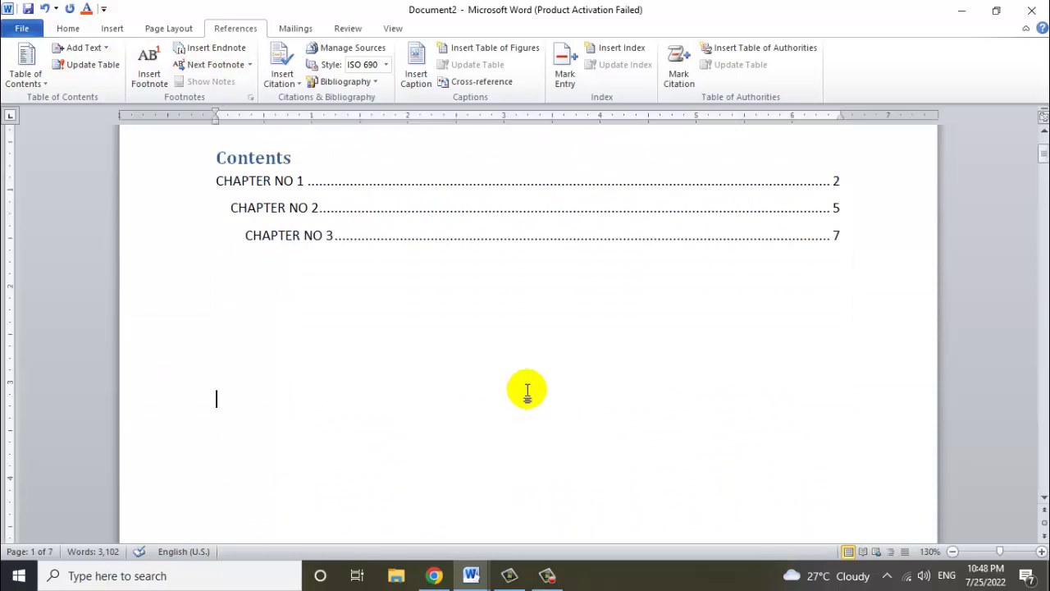
scroll(529, 381, "down", 8)
scroll(526, 382, "down", 8)
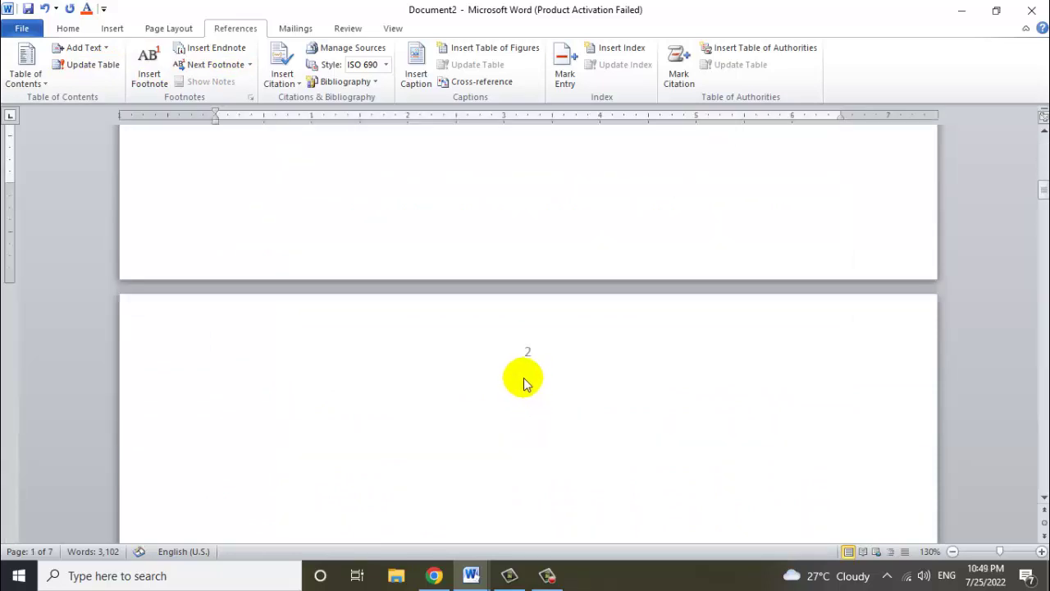
scroll(509, 361, "down", 8)
left_click(383, 279)
scroll(357, 351, "down", 2)
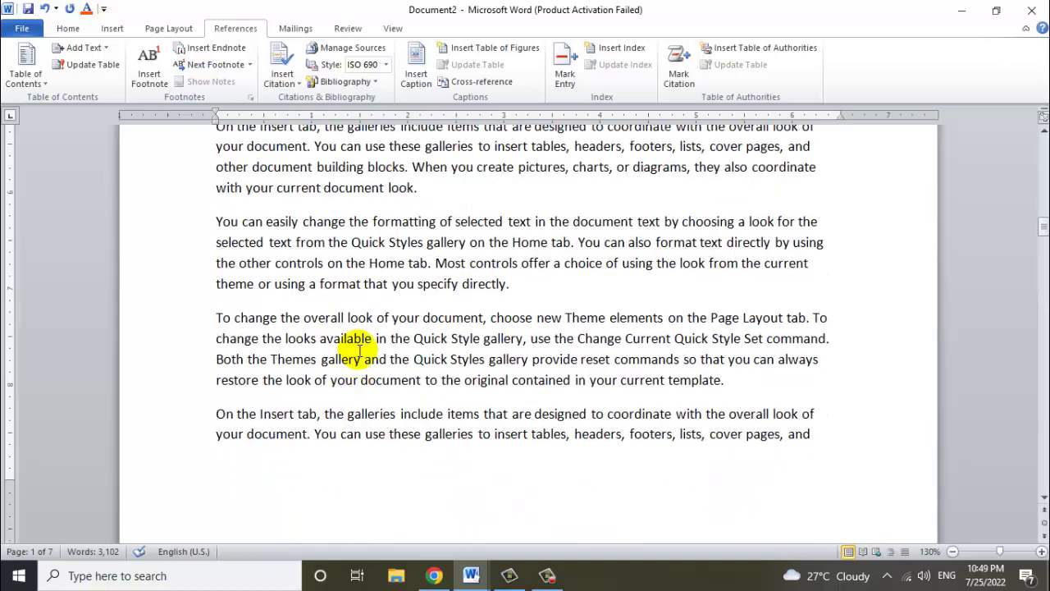
scroll(358, 352, "down", 15)
scroll(357, 352, "down", 15)
scroll(361, 358, "down", 1)
scroll(358, 358, "down", 1)
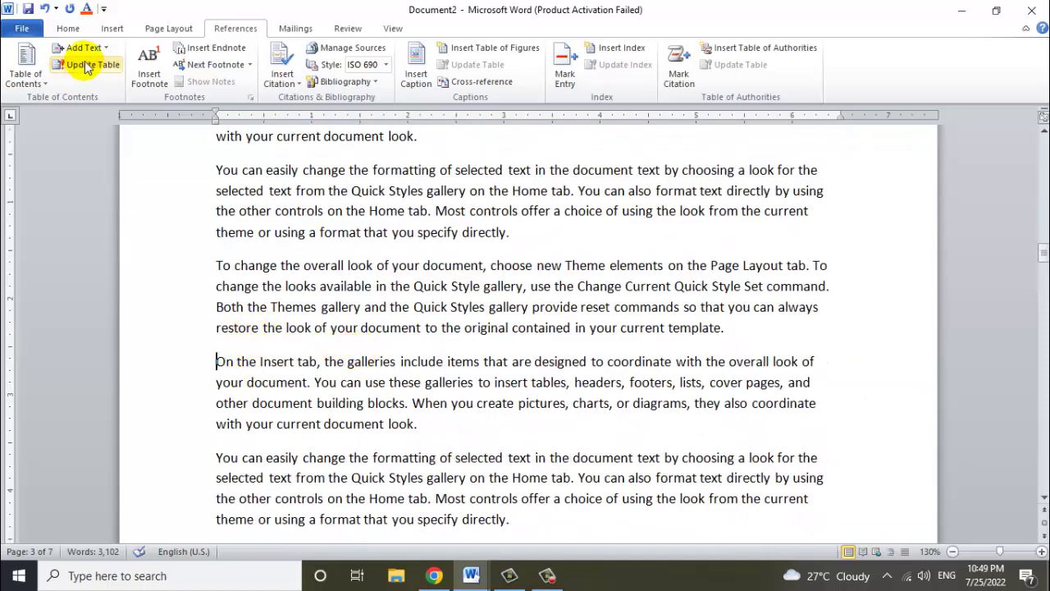
Insert two page breaks there, stretching the document to 10 pages.
left_click(112, 28)
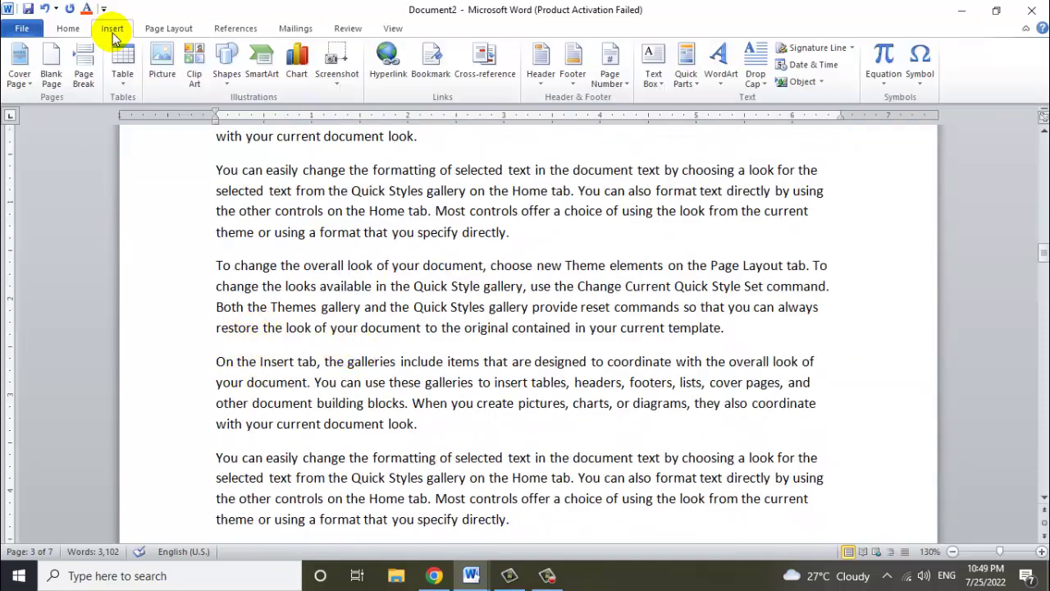
left_click(89, 79)
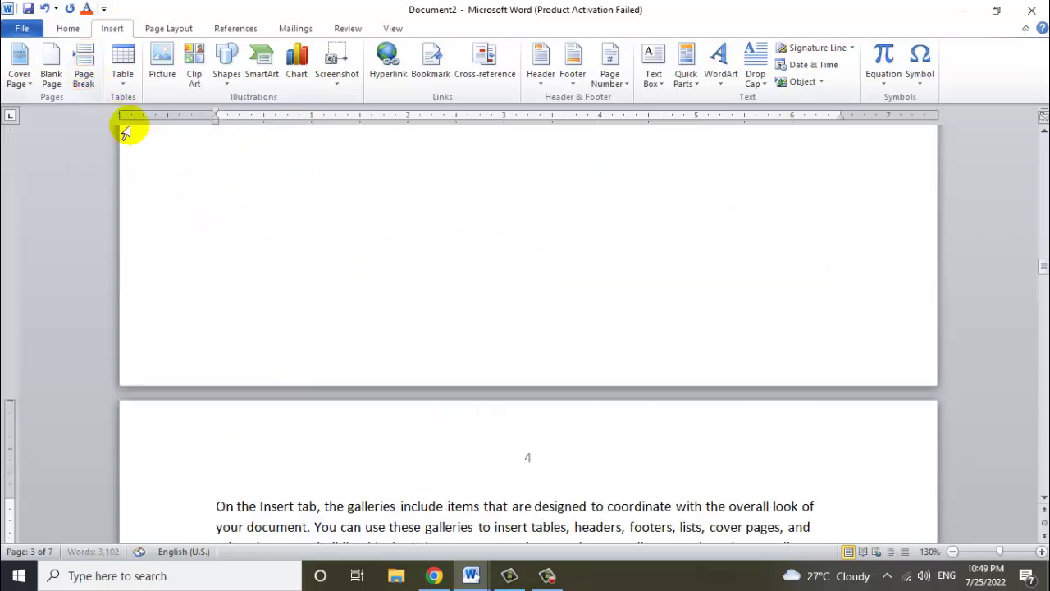
left_click(82, 70)
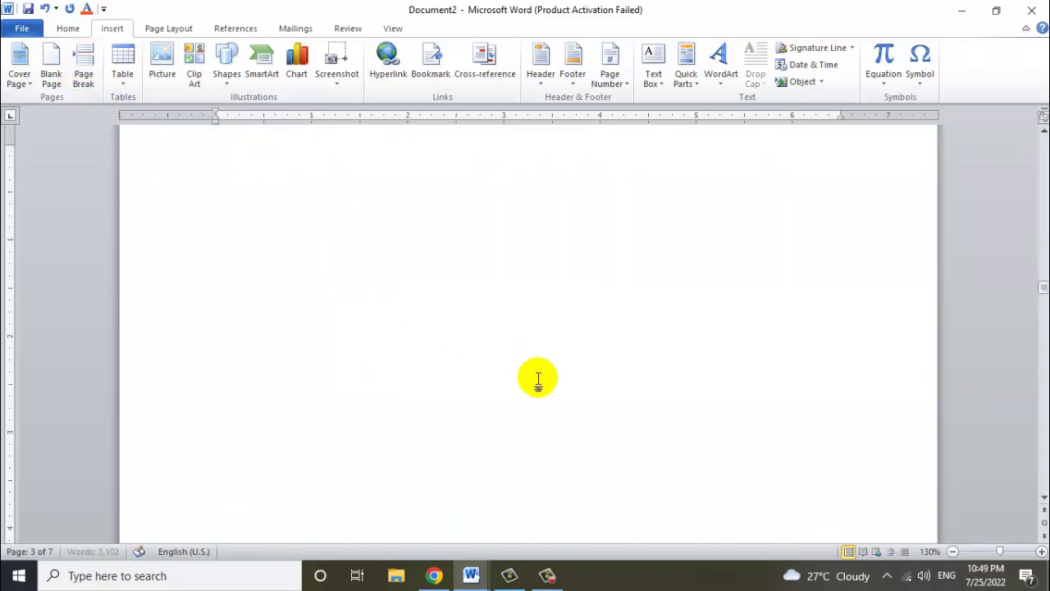
scroll(526, 410, "up", 5)
scroll(526, 410, "up", 5)
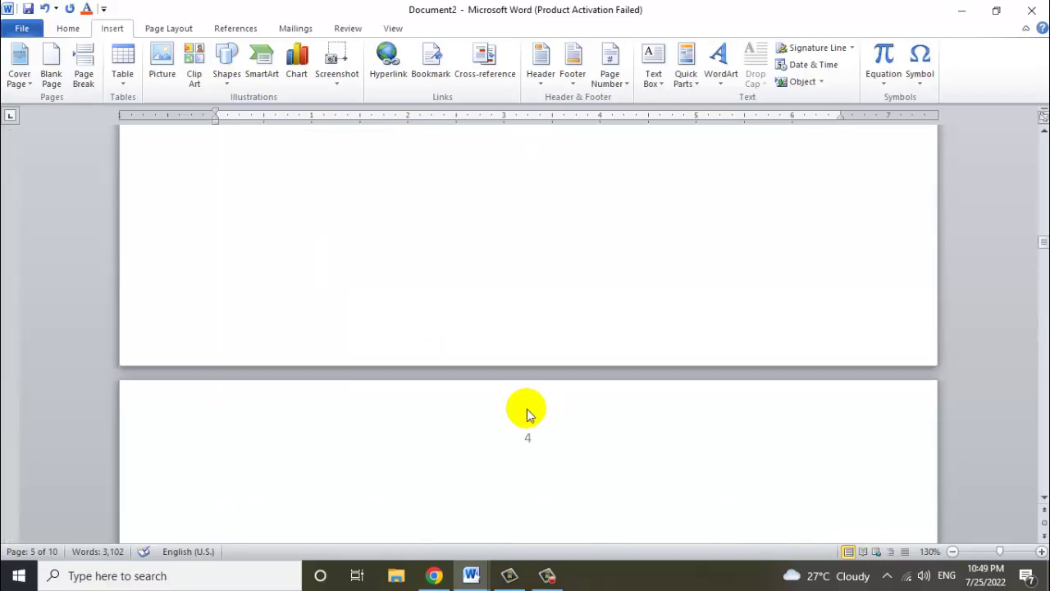
scroll(526, 410, "up", 5)
scroll(526, 410, "up", 5)
scroll(525, 411, "up", 5)
scroll(526, 410, "up", 5)
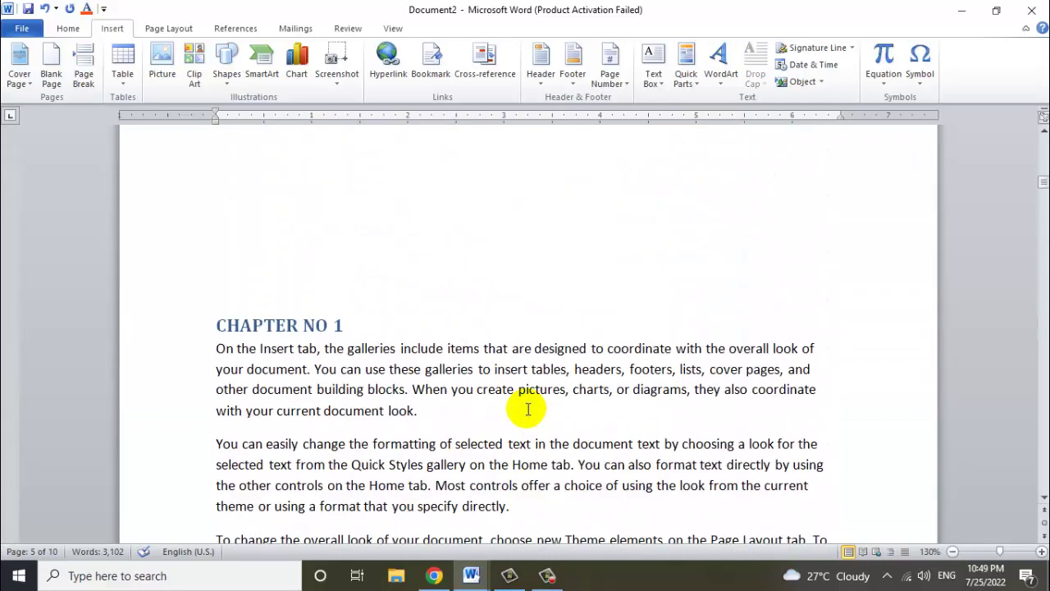
scroll(526, 410, "up", 5)
scroll(525, 410, "up", 5)
scroll(526, 410, "up", 5)
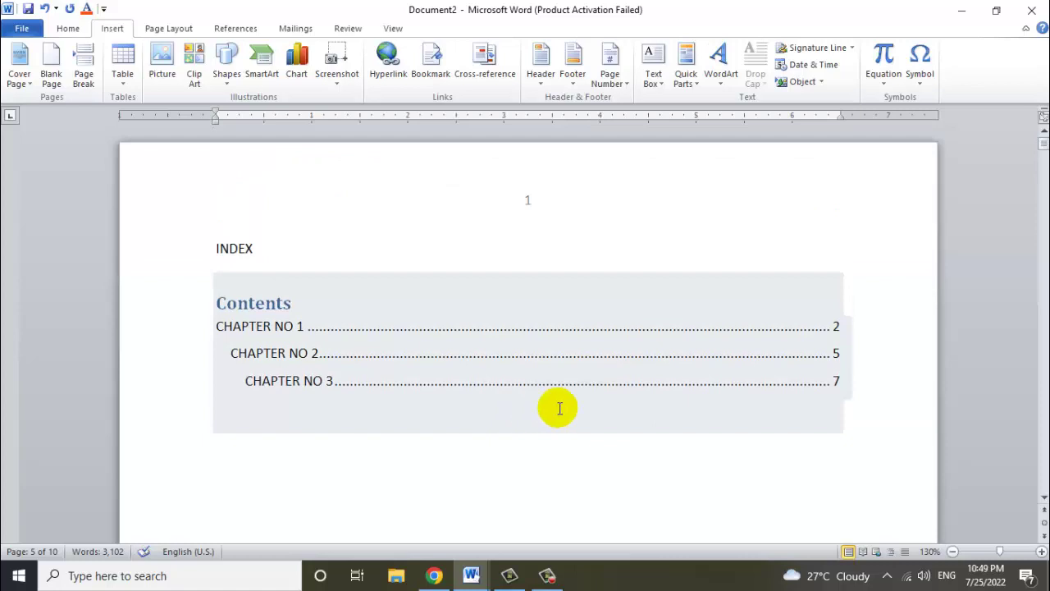
Update the entire Contents table so CHAPTER NO 1, 2 and 3 list pages 2, 8 and 10.
left_click(522, 258)
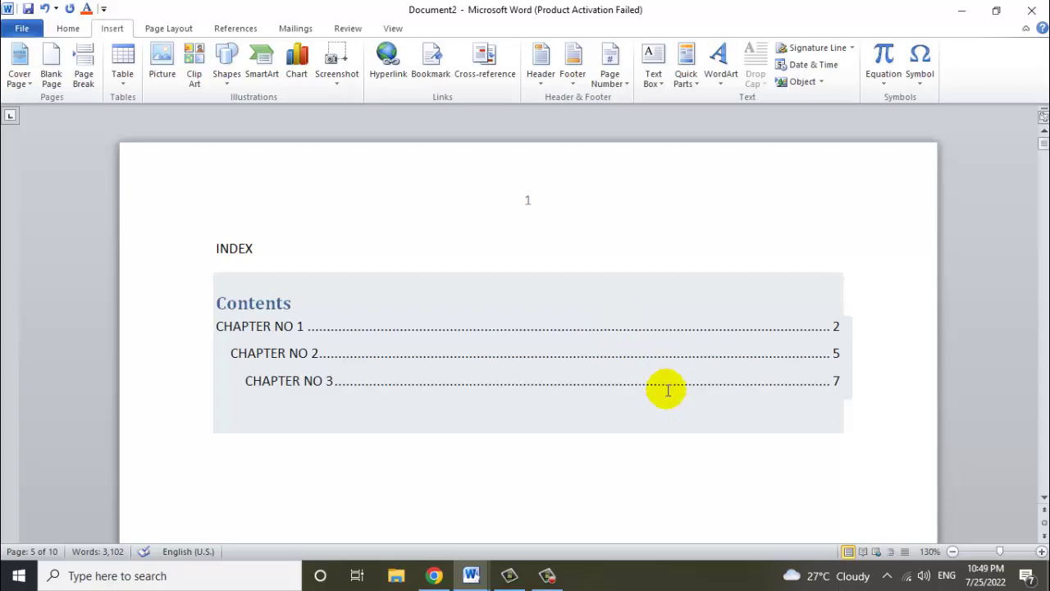
left_click(710, 446)
left_click(712, 355)
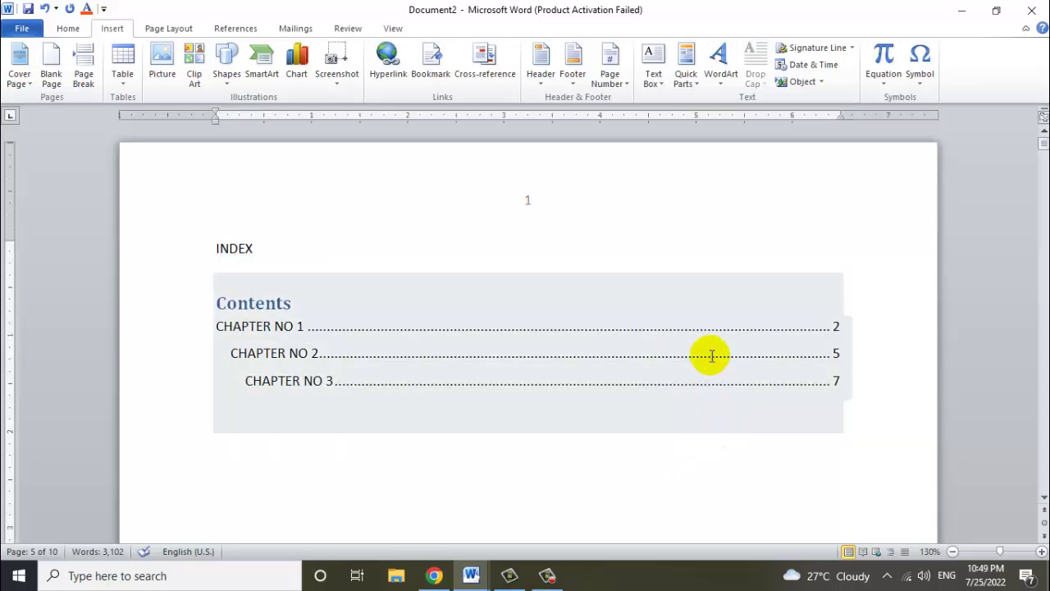
left_click(534, 276)
left_click(223, 34)
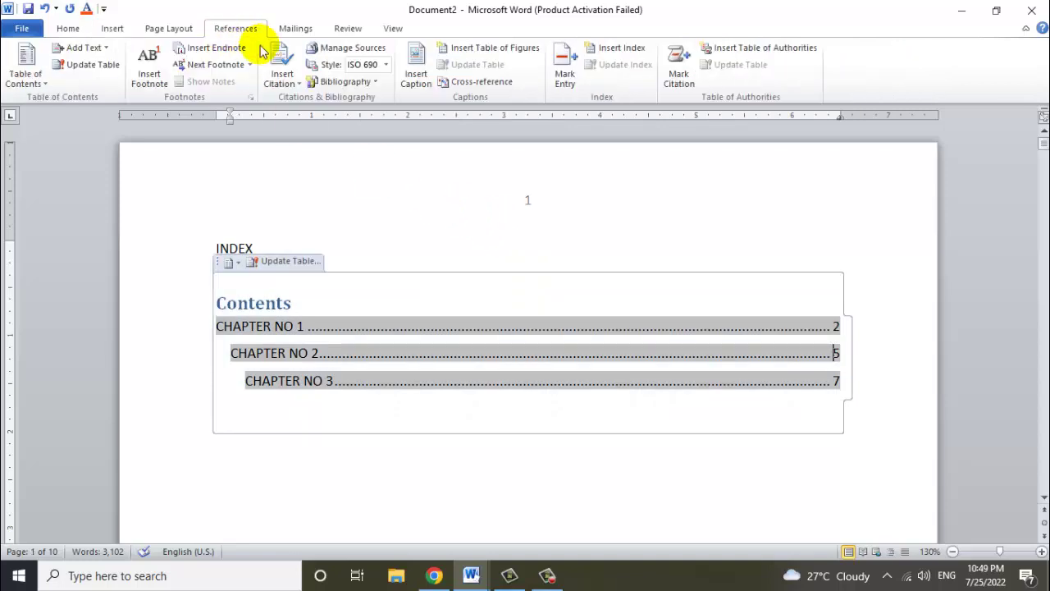
left_click(80, 66)
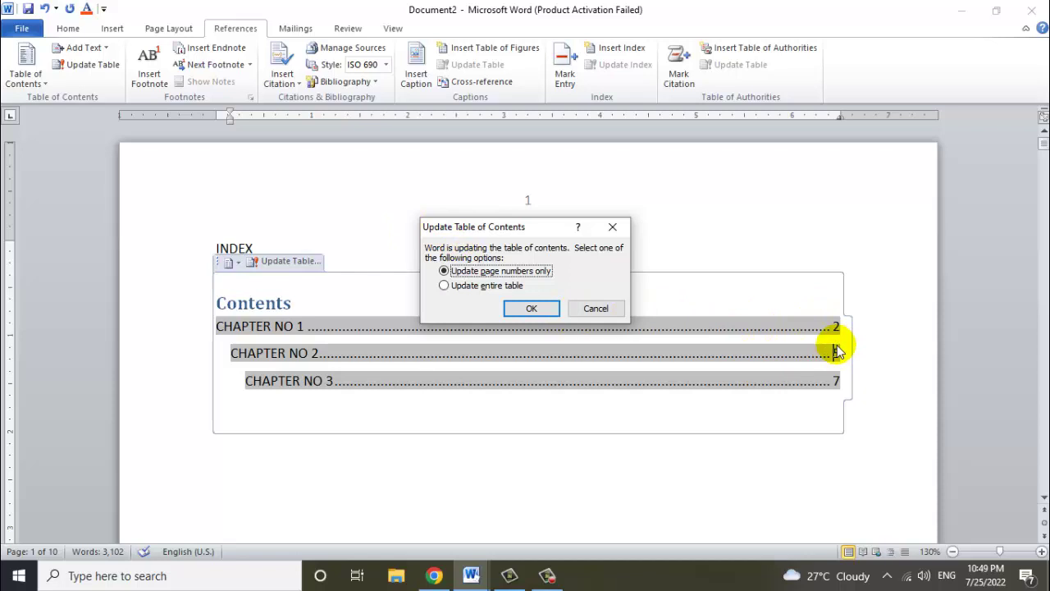
left_click(487, 289)
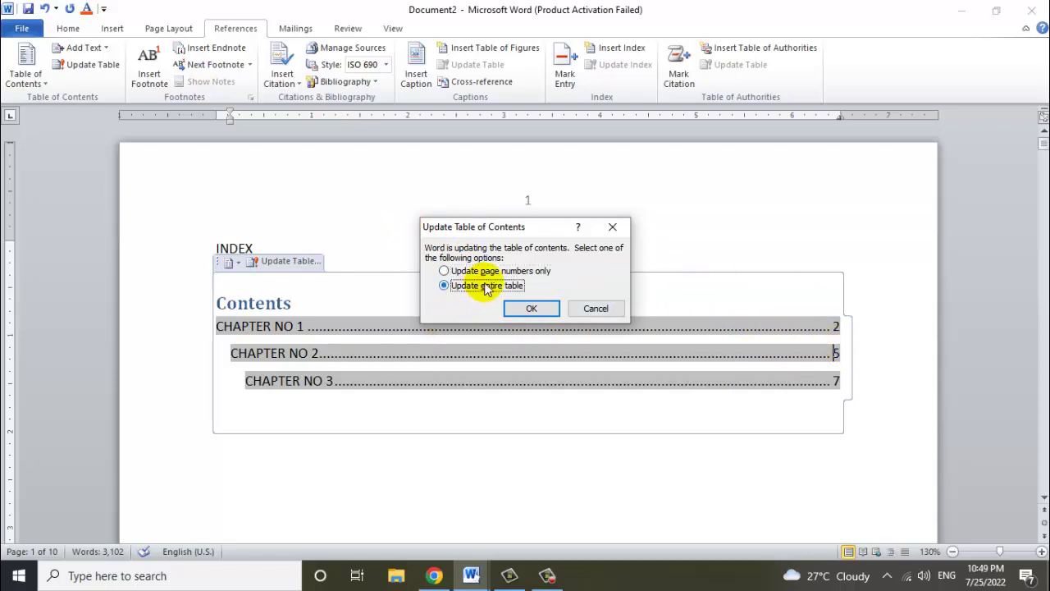
left_click(531, 309)
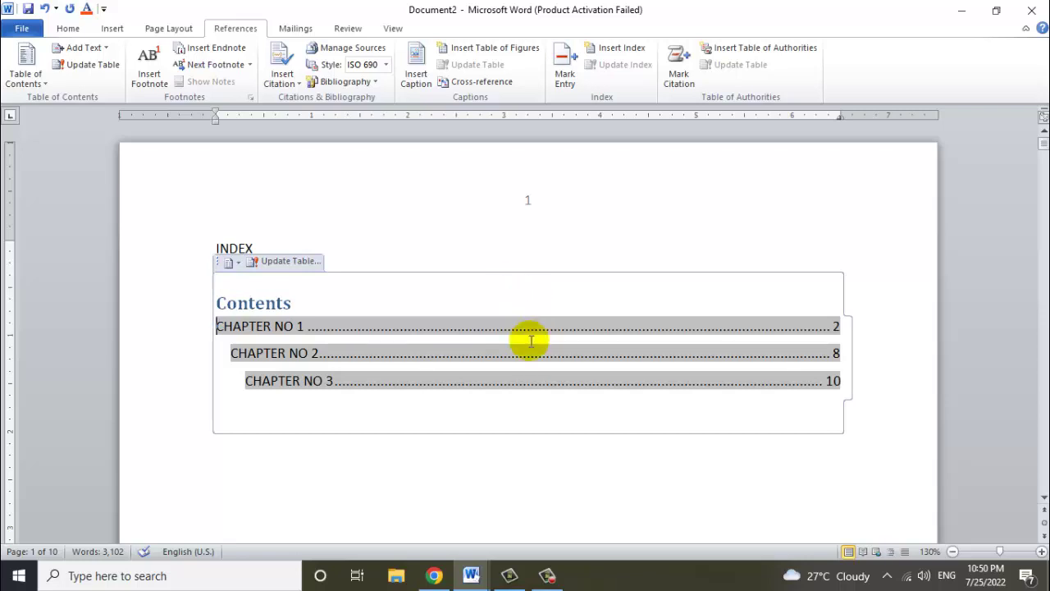
left_click(597, 420)
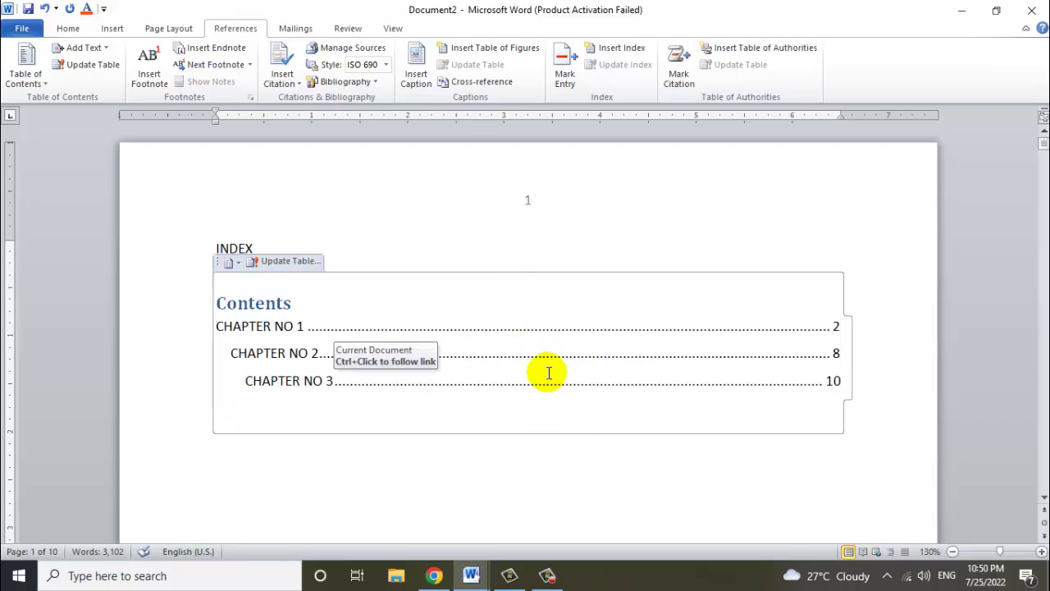
Replace the automatic contents with a Manual Table of placeholder chapter entries.
left_click(96, 49)
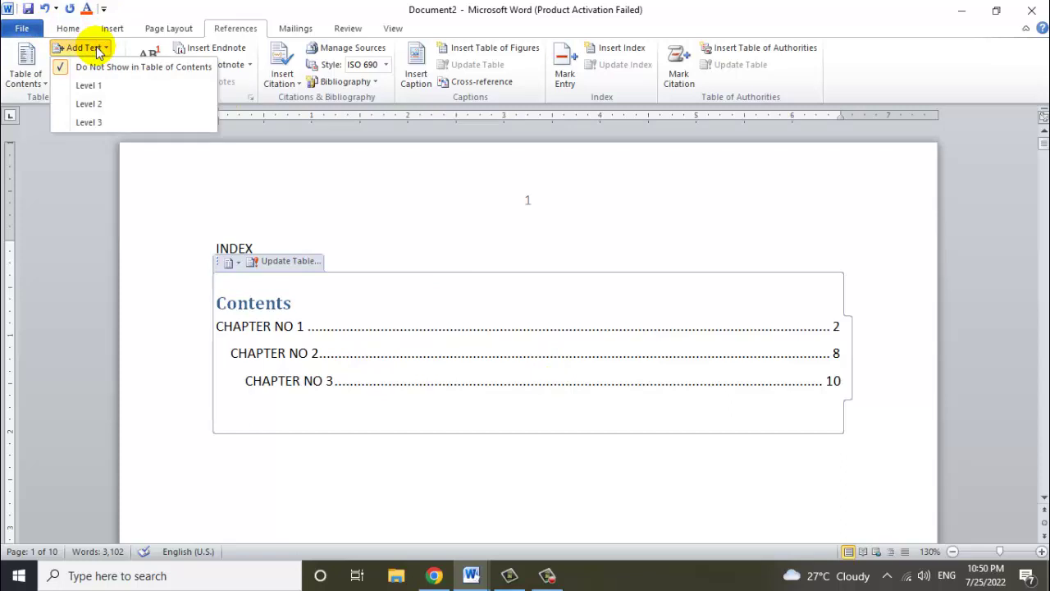
key("Escape")
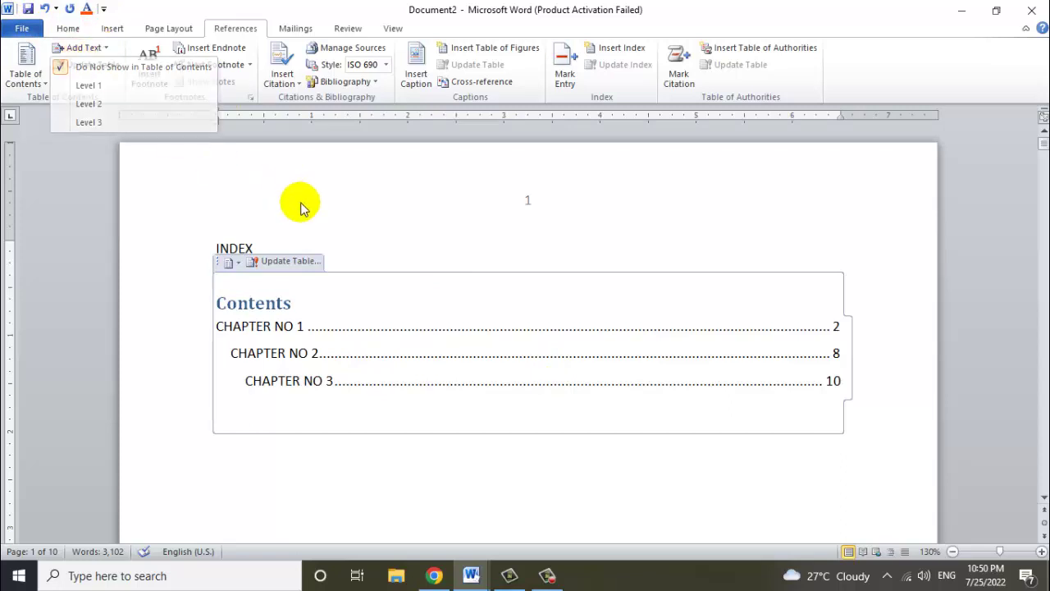
left_click(33, 82)
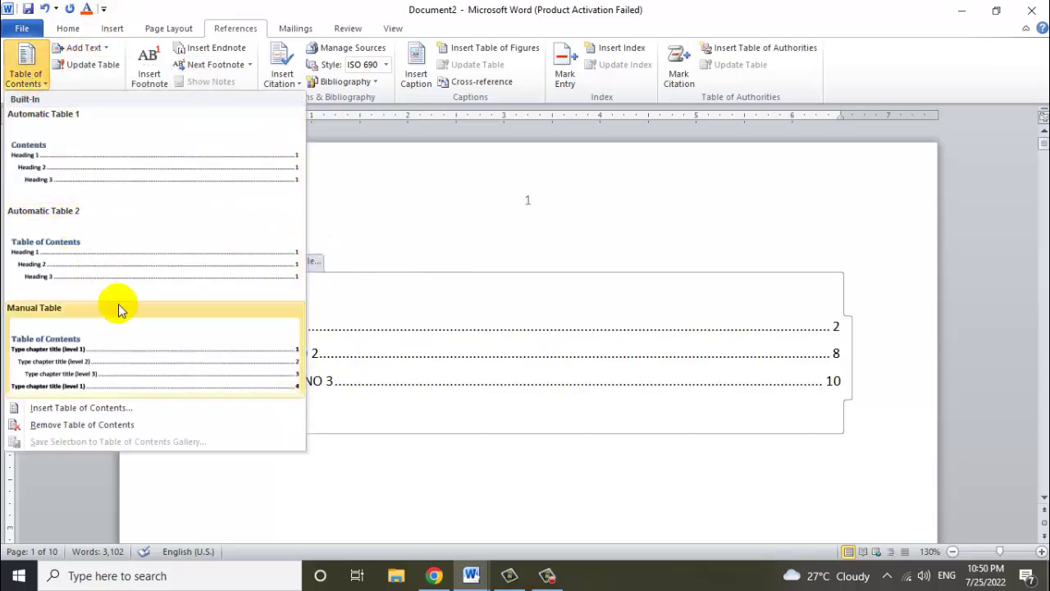
left_click(143, 328)
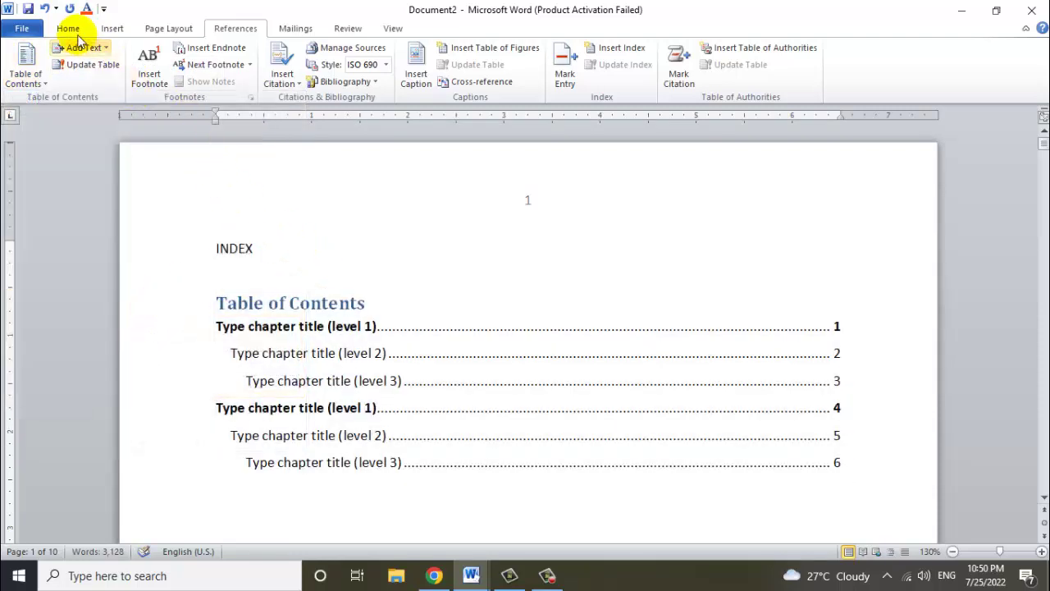
Mark the paragraph as contents levels 2 and 3 with Add Text, then reselect the table.
left_click(81, 47)
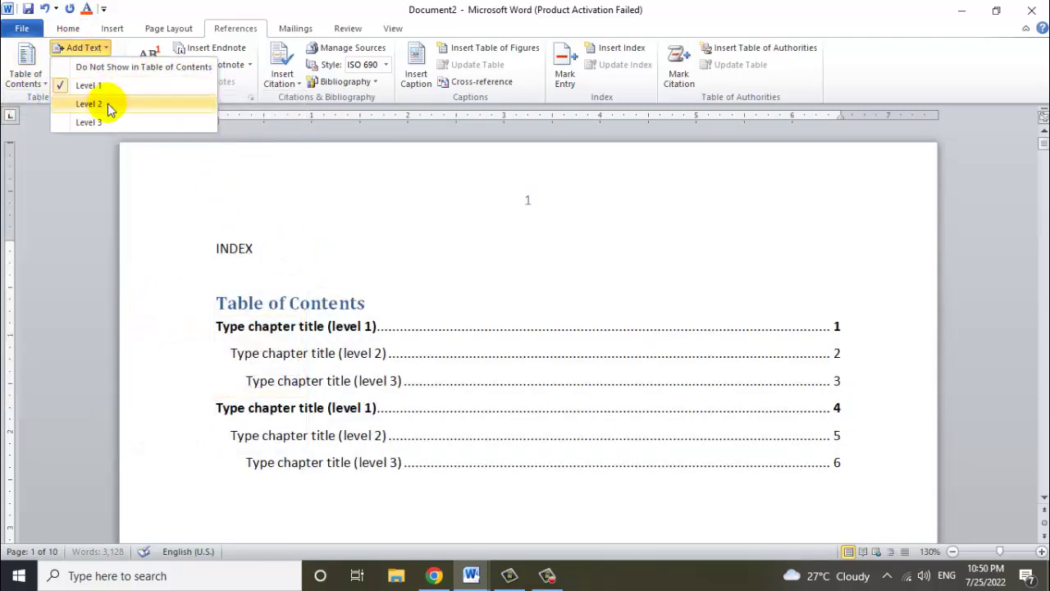
left_click(91, 104)
left_click(82, 48)
left_click(91, 122)
mouse_move(289, 338)
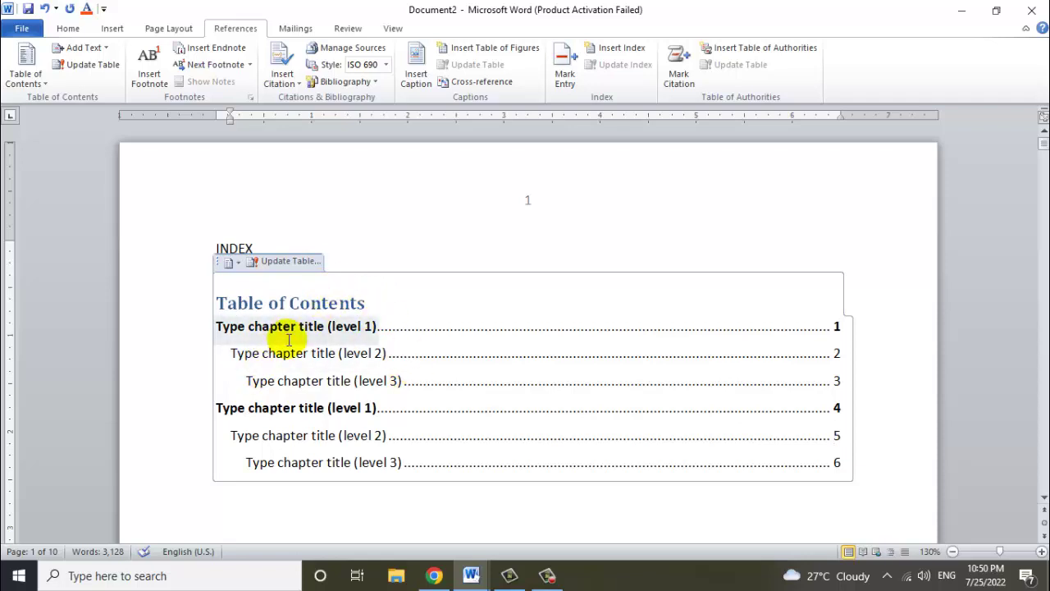
scroll(367, 361, "down", 1)
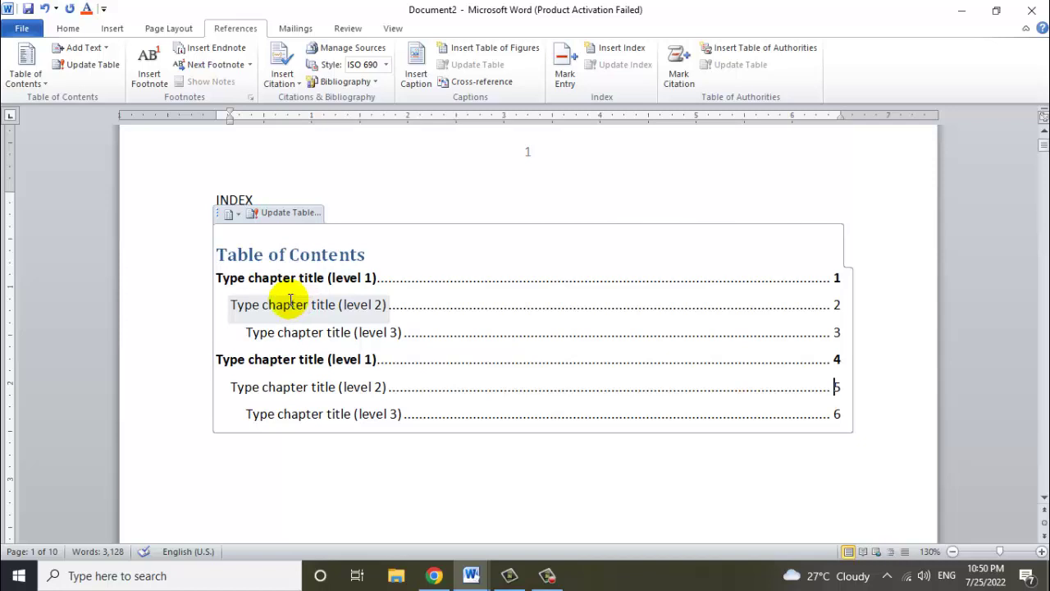
left_click(290, 301)
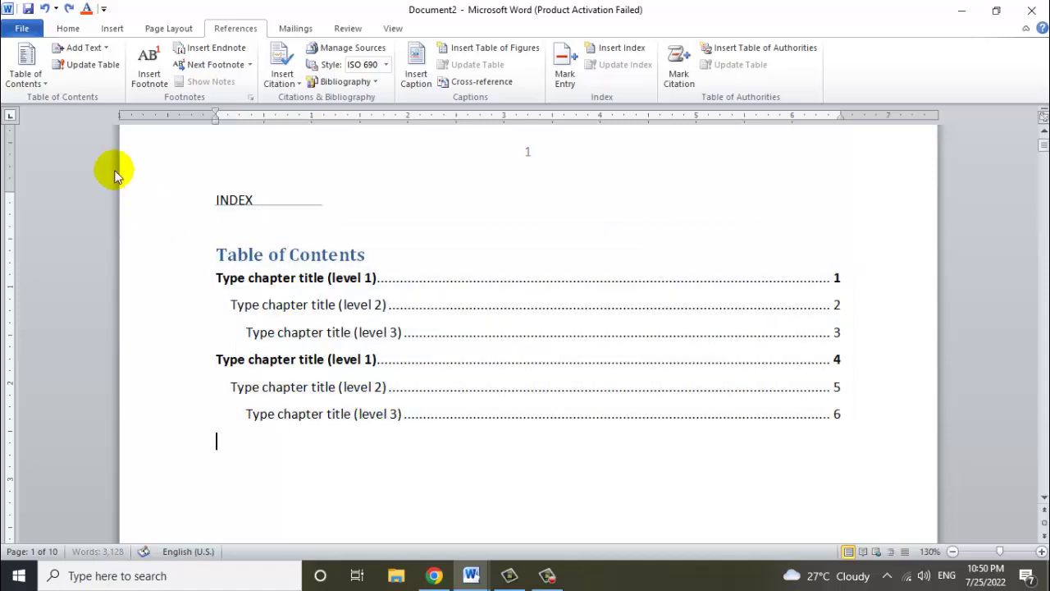
left_click(26, 78)
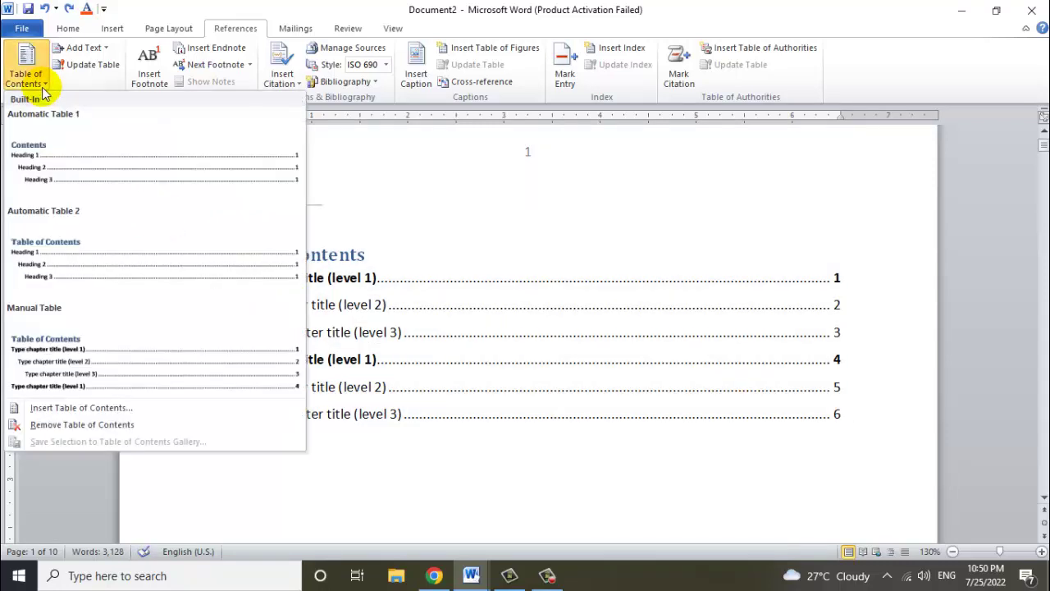
Restore Automatic Table 1, listing CHAPTER NO 1, 2 and 3 at pages 2, 8 and 10.
left_click(76, 171)
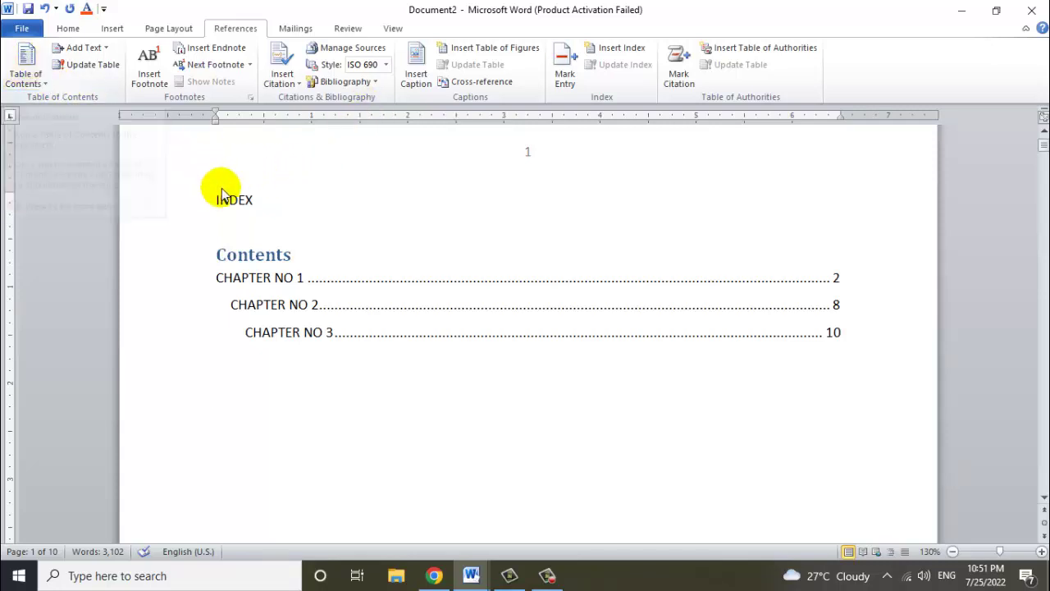
left_click(272, 250)
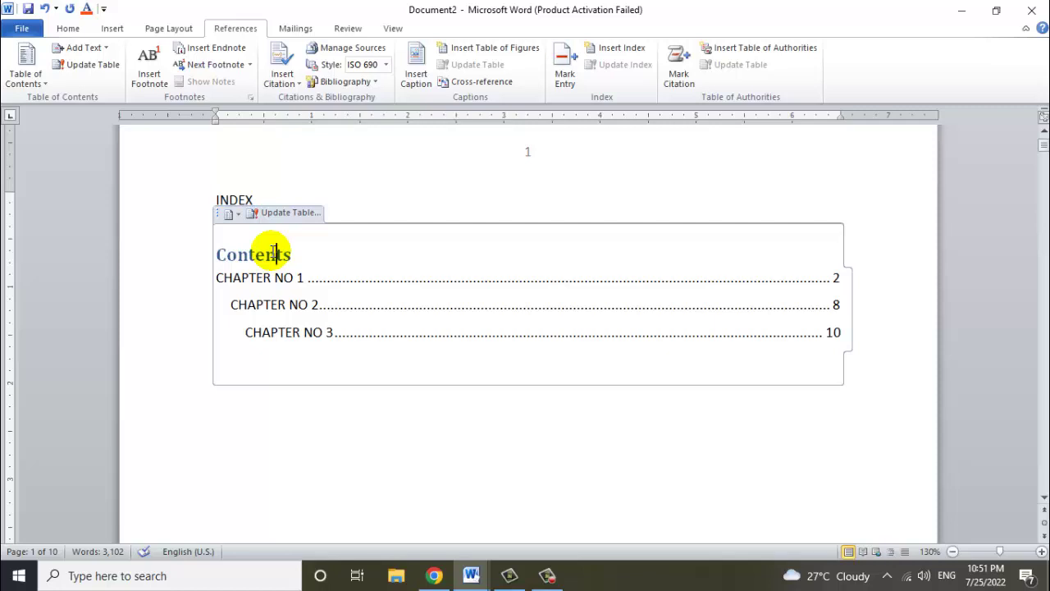
left_click(81, 47)
left_click(23, 78)
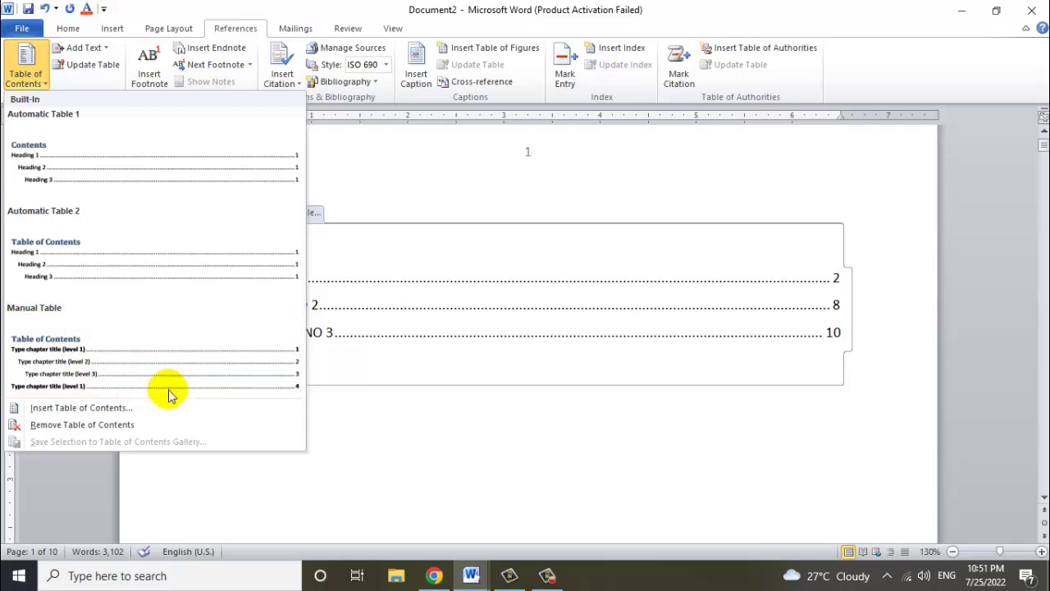
Delete the INDEX heading, the table of contents and all remaining text.
left_click(493, 380)
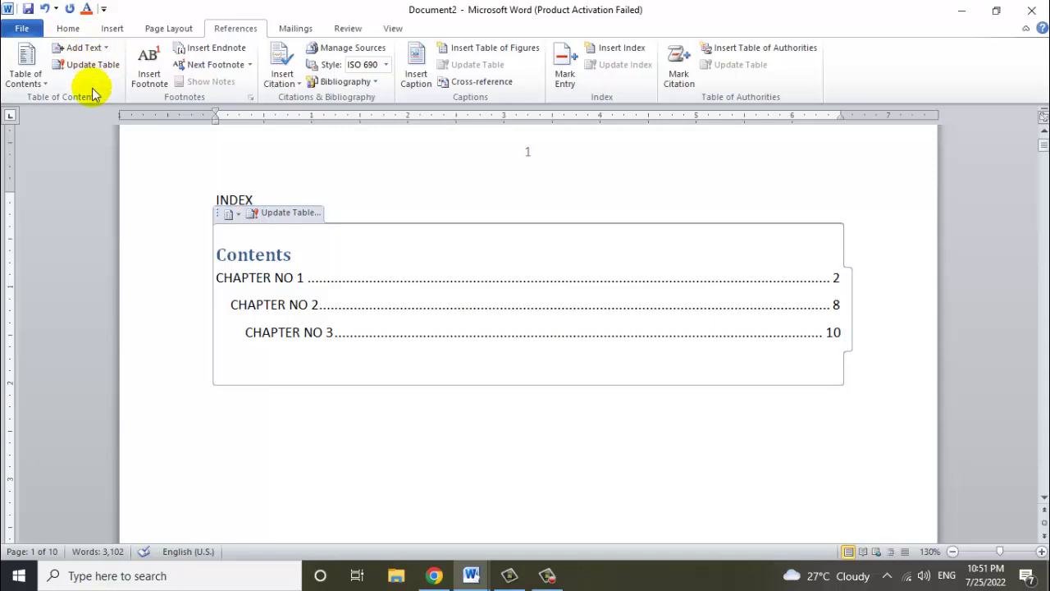
mouse_move(462, 399)
left_mouse_down()
mouse_move(220, 319)
mouse_move(144, 223)
left_mouse_up()
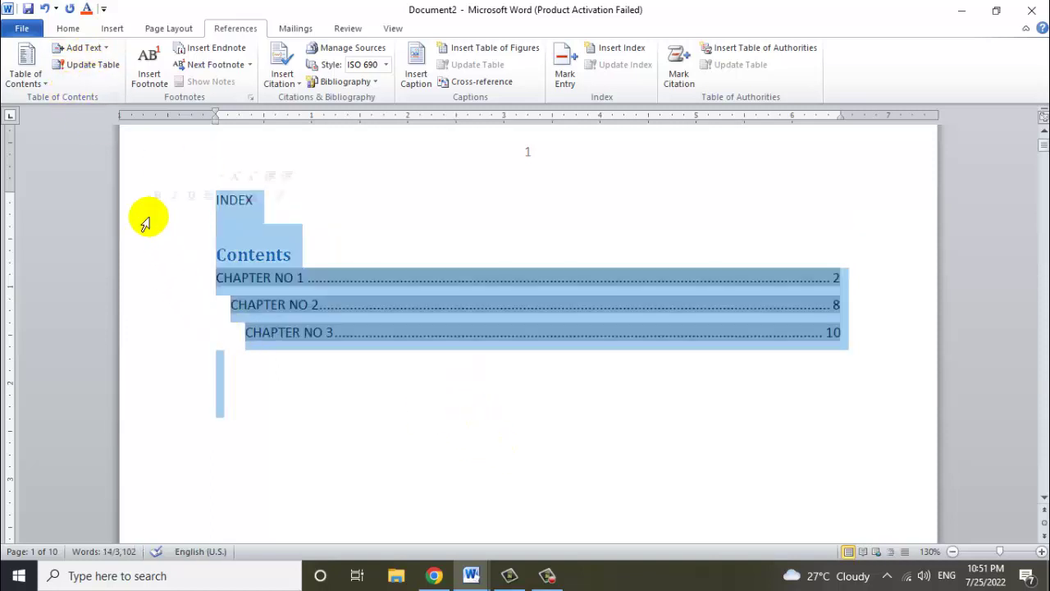
key("Delete")
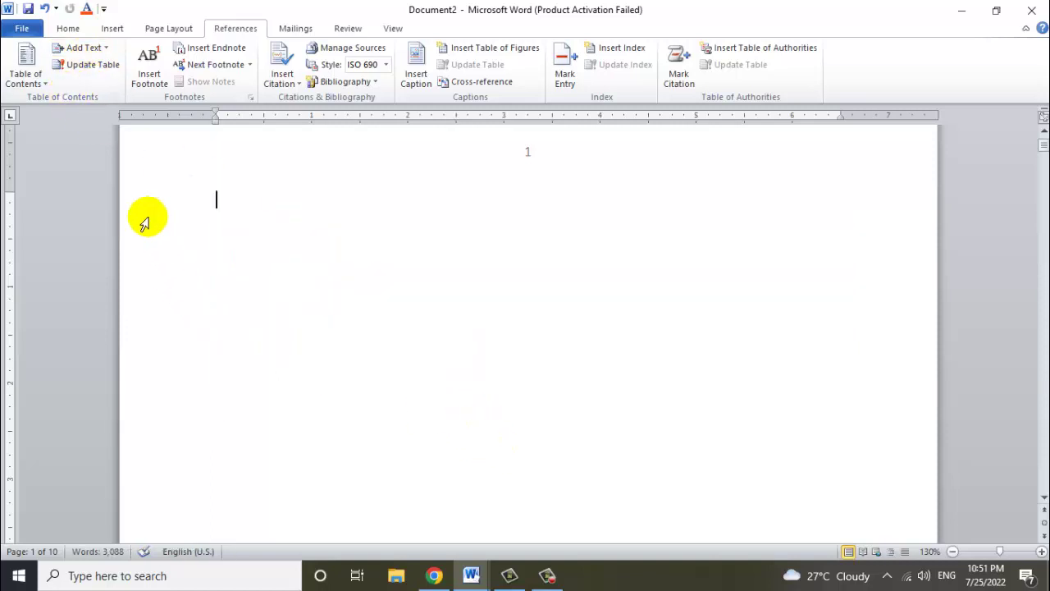
key("ctrl+a")
key("Delete")
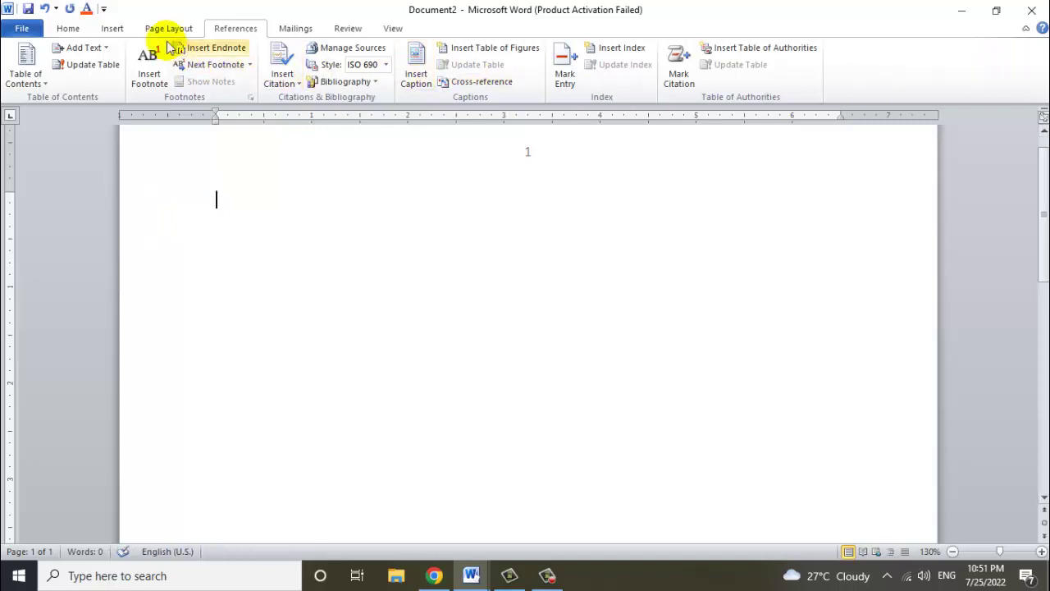
Remove the page numbers from the document.
left_click(112, 28)
left_click(610, 69)
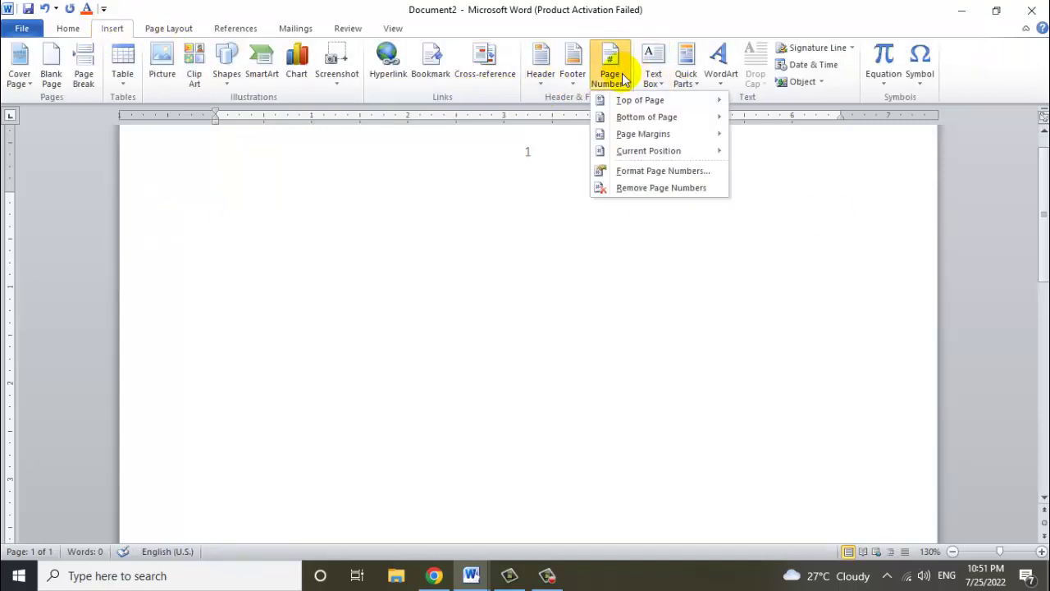
left_click(667, 188)
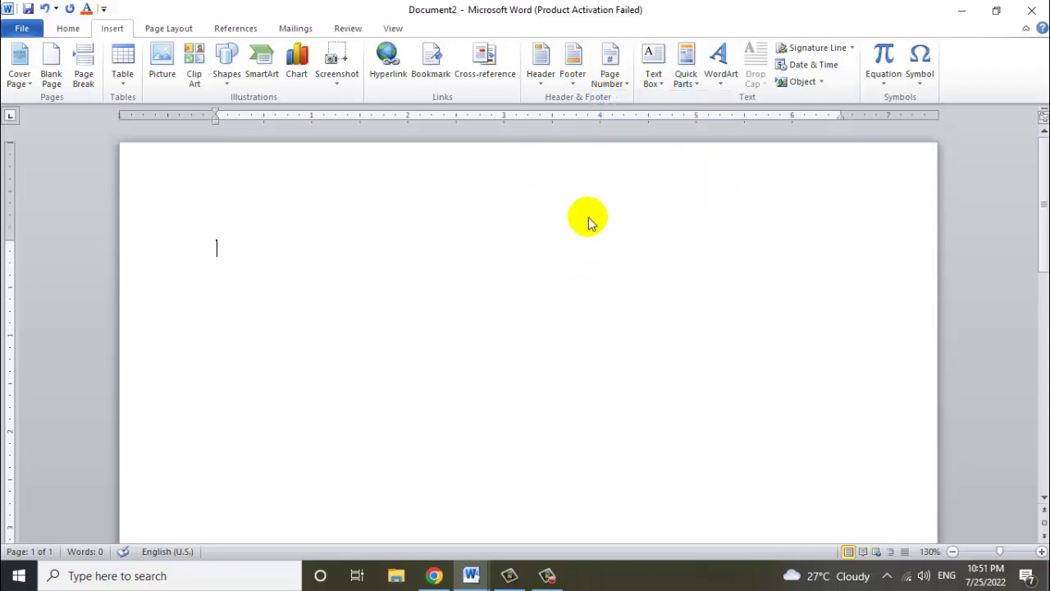
left_click(235, 27)
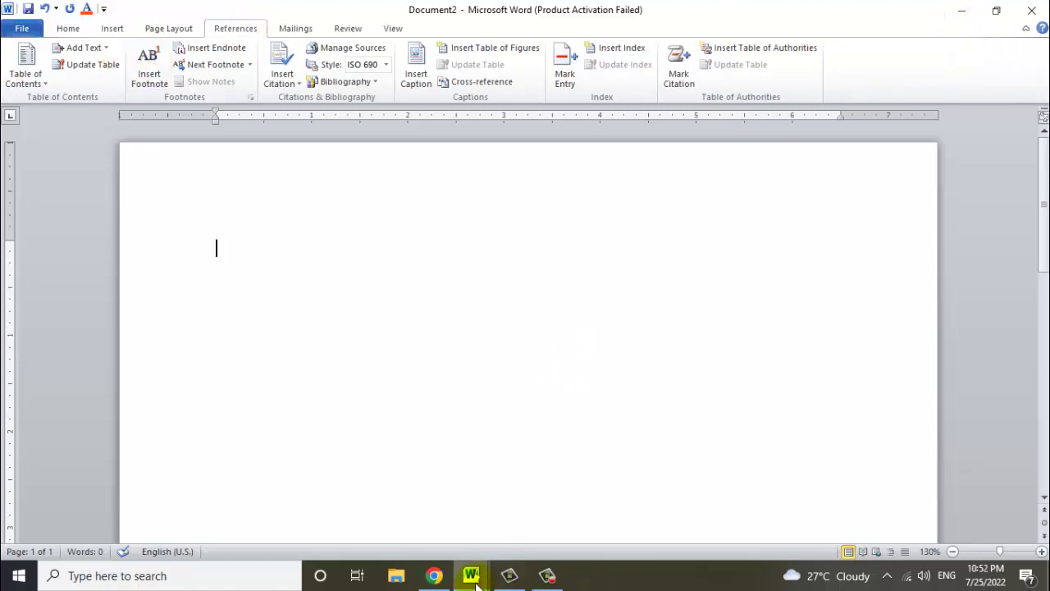
Switch to Document1 showing the Shakespeare pages picture with its footnote.
left_click(382, 492)
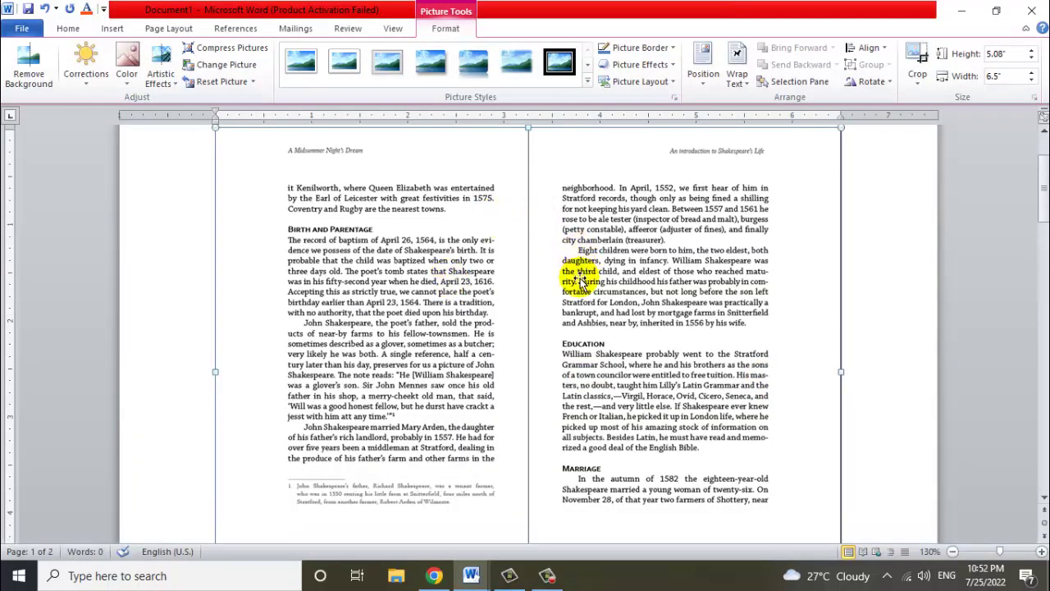
left_click_drag(590, 376, 581, 281)
scroll(574, 275, "down", 1)
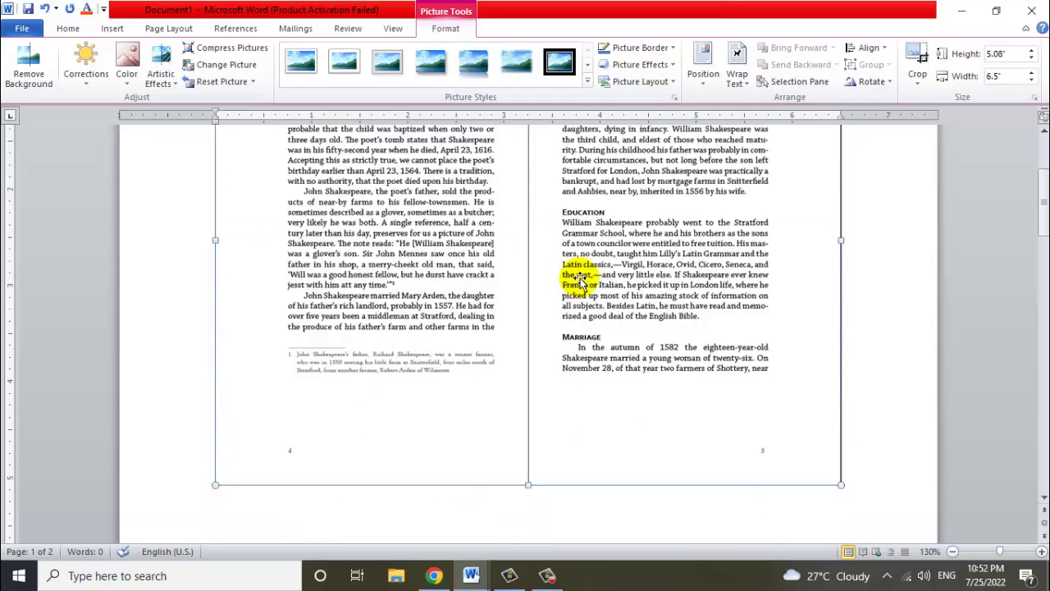
scroll(569, 270, "up", 1)
scroll(544, 258, "up", 2)
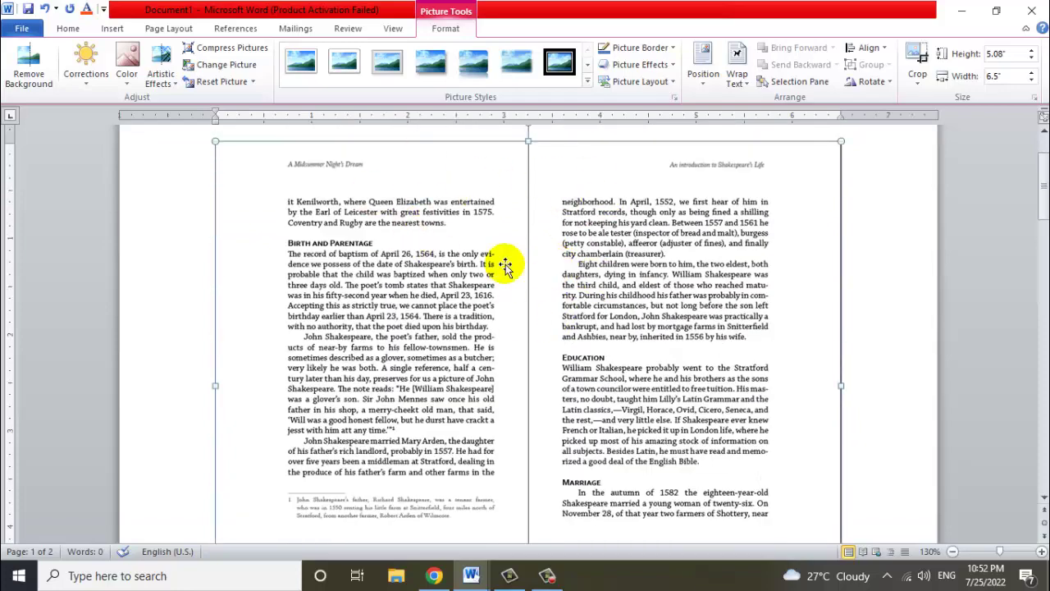
scroll(517, 246, "down", 1)
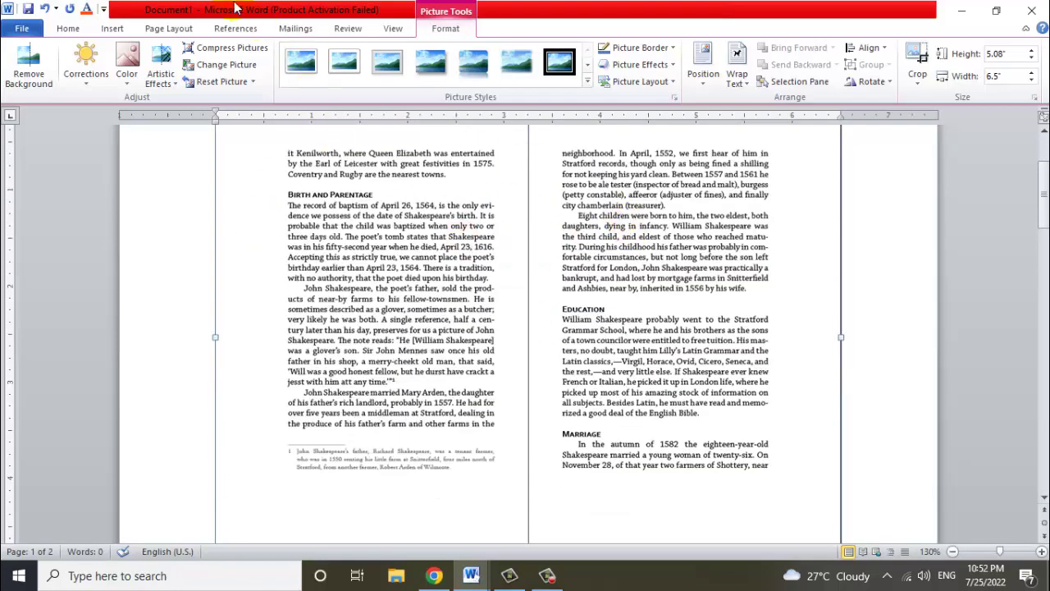
left_click(236, 28)
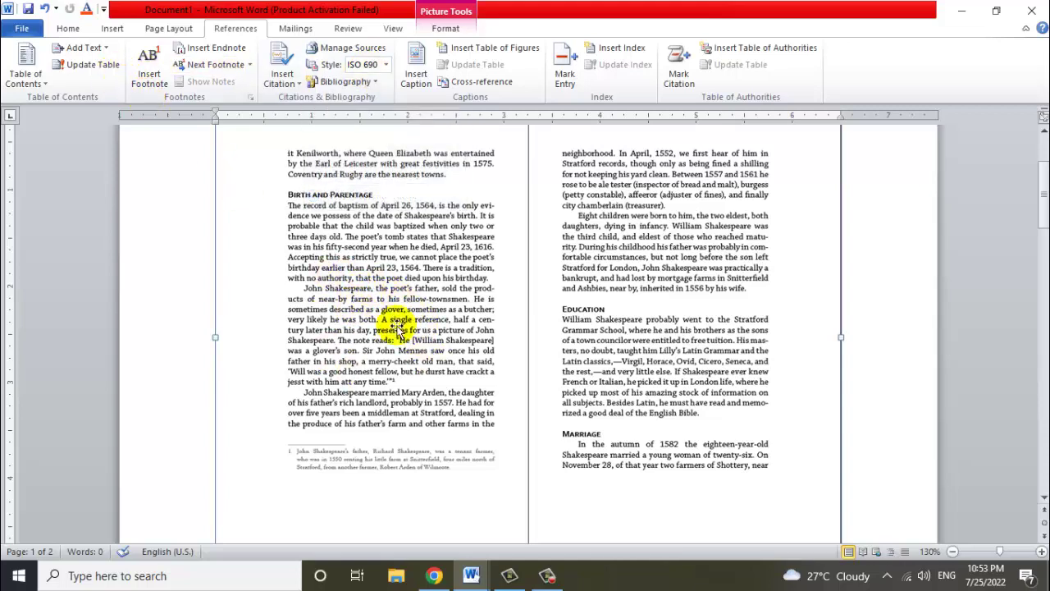
scroll(428, 329, "up", 1, "ctrl")
scroll(425, 335, "up", 1, "ctrl")
scroll(420, 340, "up", 1, "ctrl")
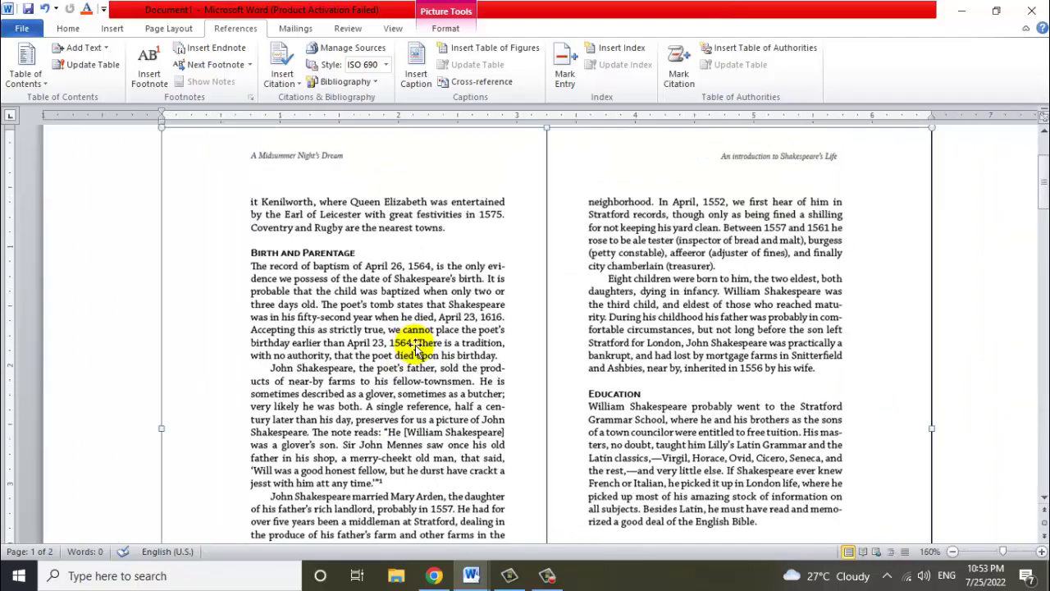
scroll(417, 346, "down", 1)
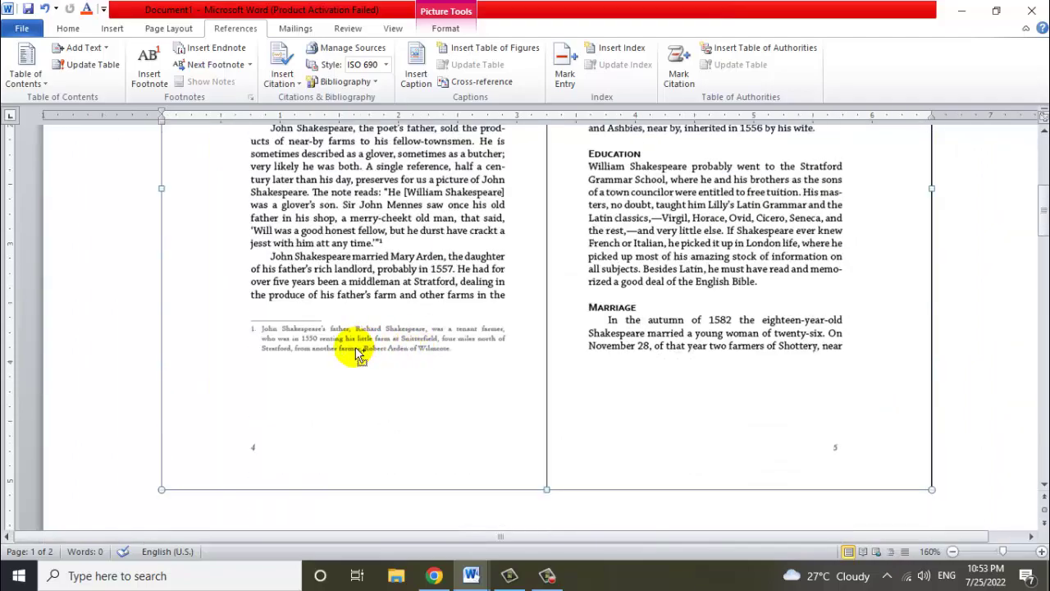
scroll(358, 355, "up", 2, "ctrl")
scroll(359, 373, "up", 1, "ctrl")
scroll(358, 378, "up", 1, "ctrl")
scroll(358, 381, "up", 1, "ctrl")
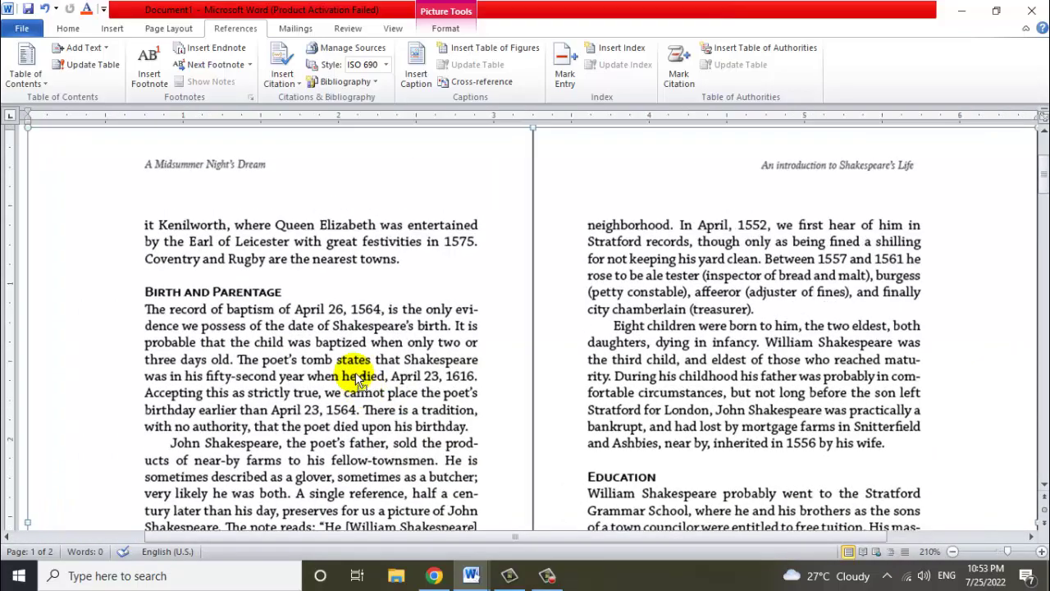
scroll(359, 382, "up", 1, "ctrl")
scroll(356, 367, "down", 3)
scroll(363, 375, "up", 3)
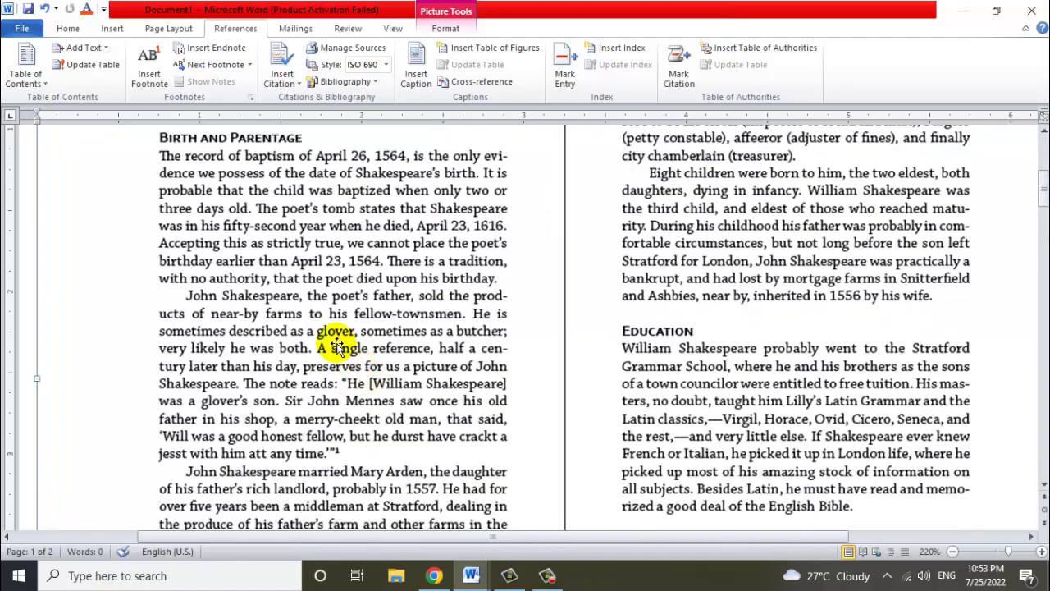
scroll(340, 348, "up", 2)
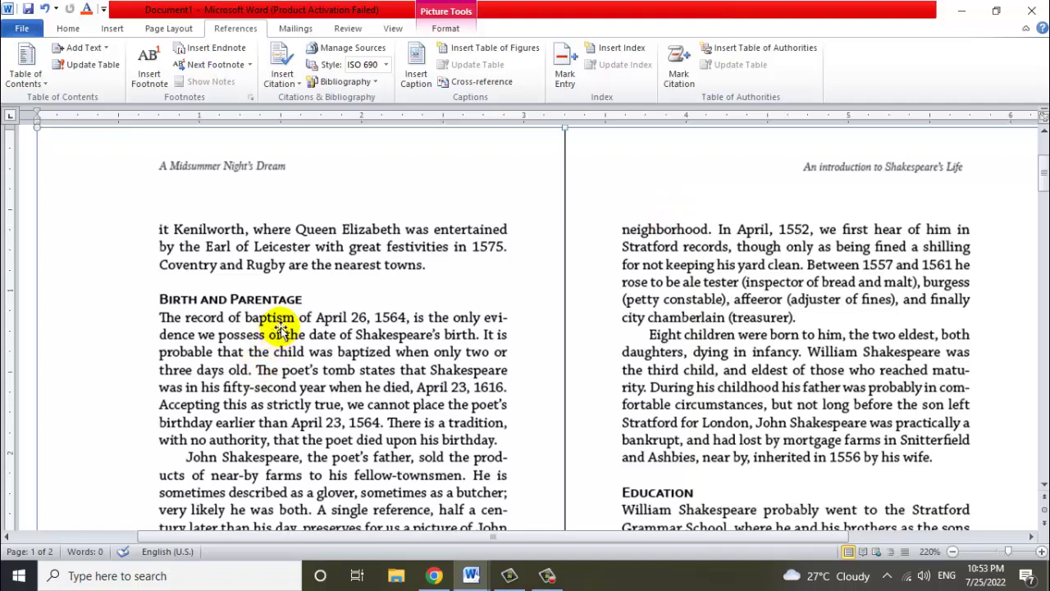
scroll(246, 361, "down", 5)
scroll(254, 361, "down", 3)
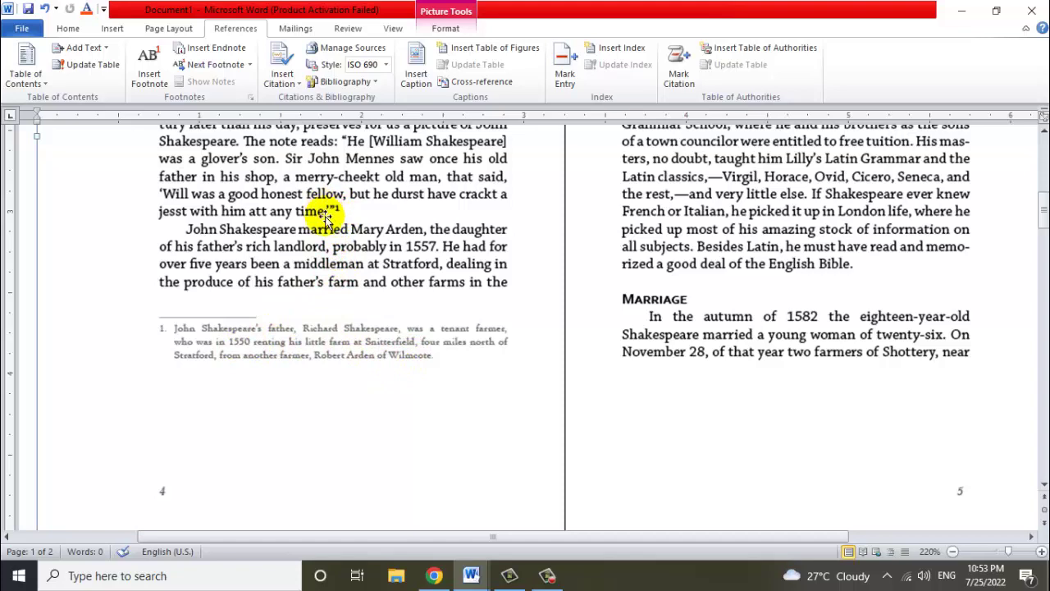
scroll(325, 231, "up", 2)
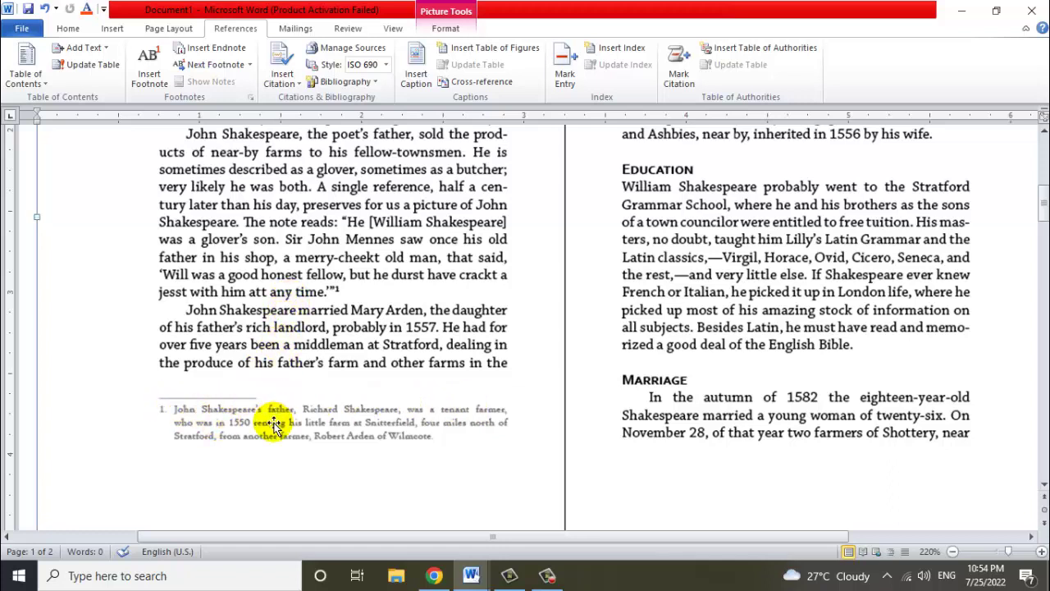
scroll(369, 429, "down", 1, "ctrl")
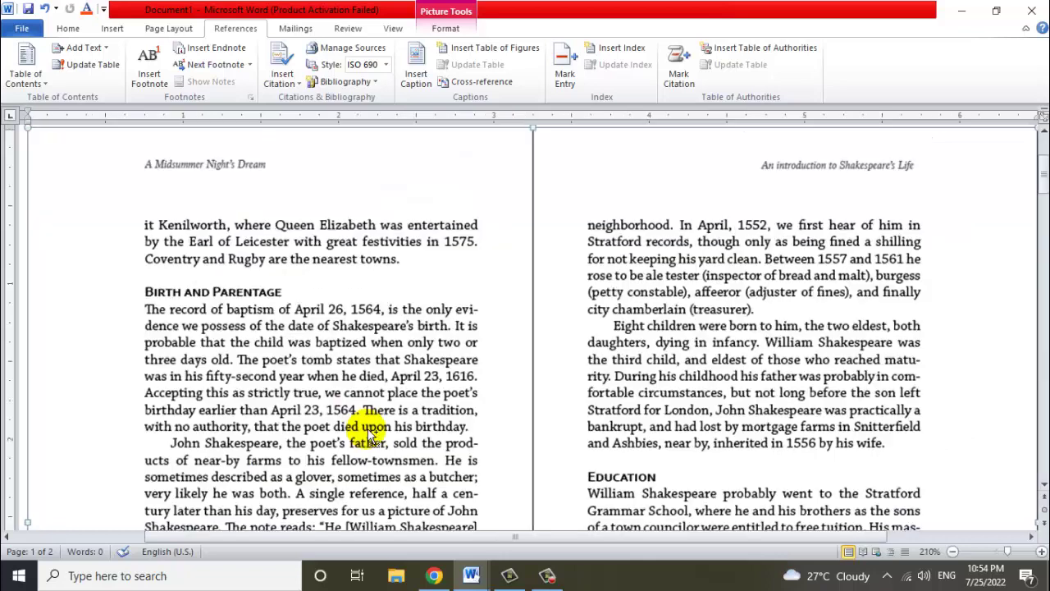
scroll(371, 435, "down", 1, "ctrl")
scroll(371, 435, "down", 1, "ctrl")
scroll(371, 435, "down", 1, "ctrl")
scroll(371, 435, "down", 1, "ctrl")
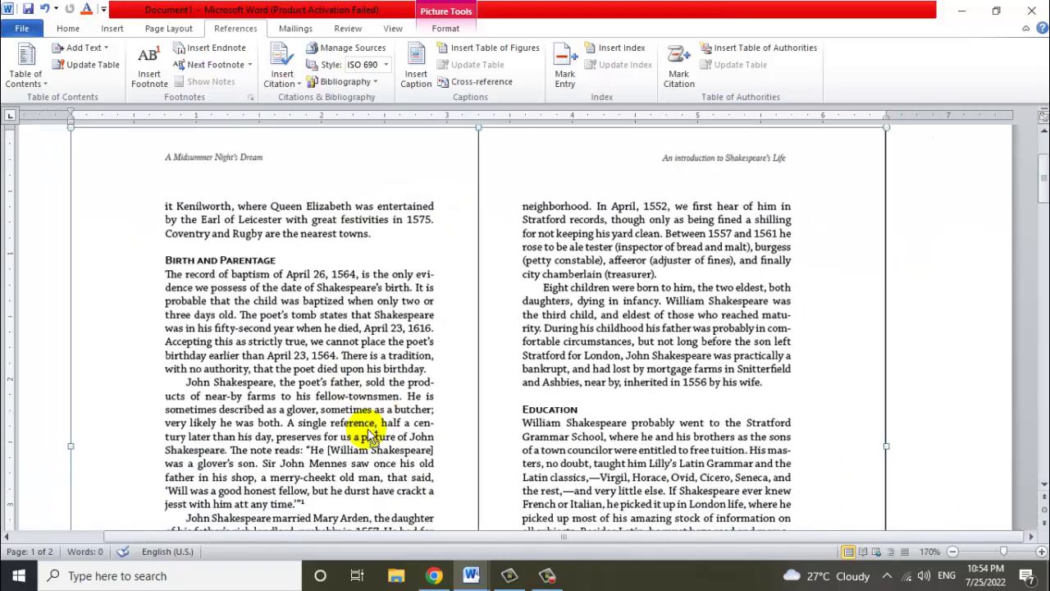
scroll(371, 435, "down", 1, "ctrl")
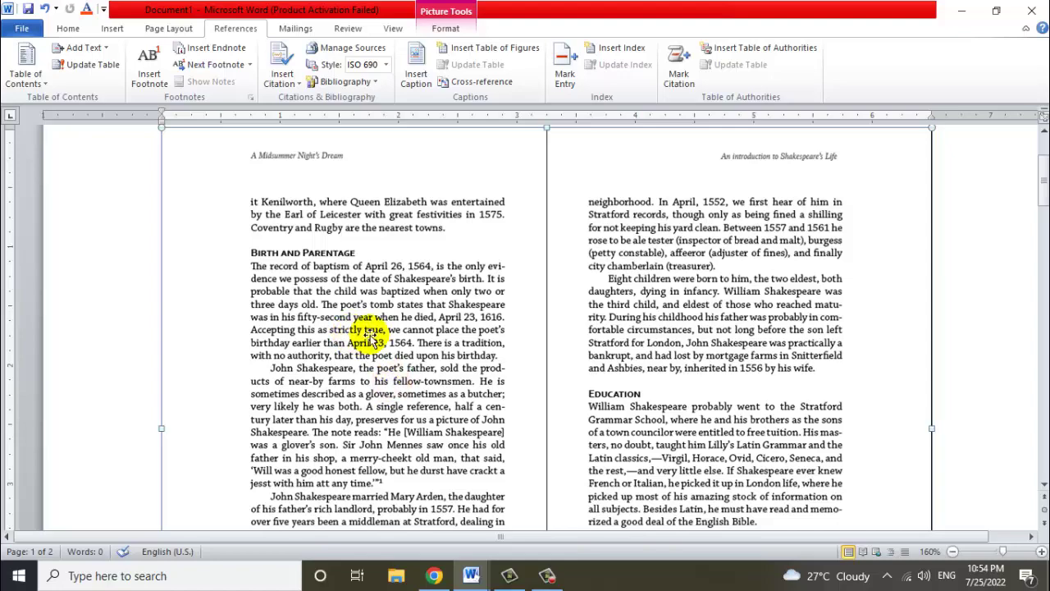
scroll(364, 337, "down", 5)
scroll(402, 339, "down", 5)
scroll(402, 340, "down", 5)
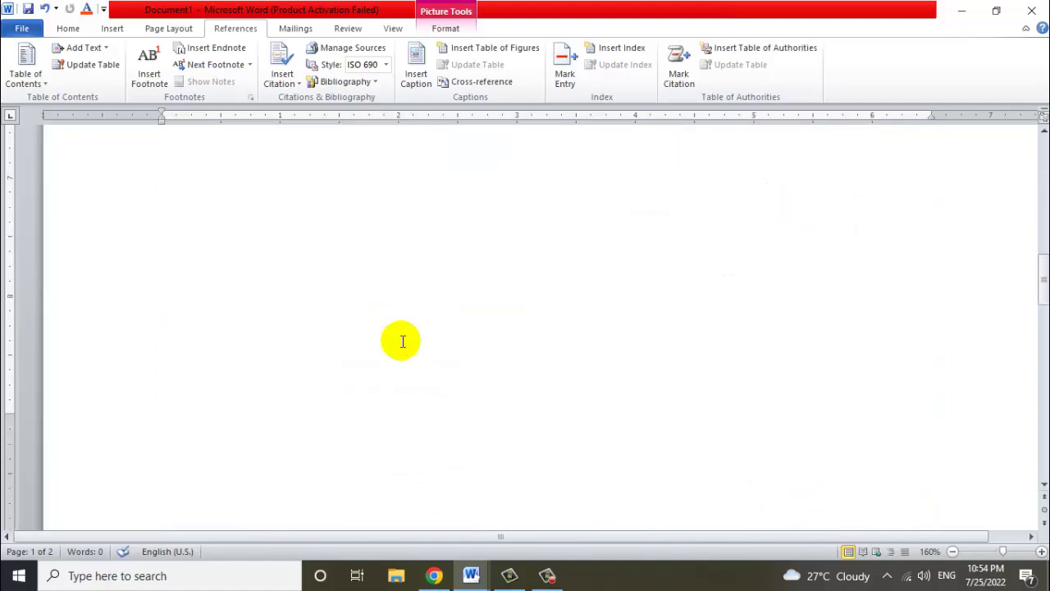
Scroll through the book-page photos to review the document's contents.
scroll(401, 341, "down", 3)
scroll(402, 340, "down", 3)
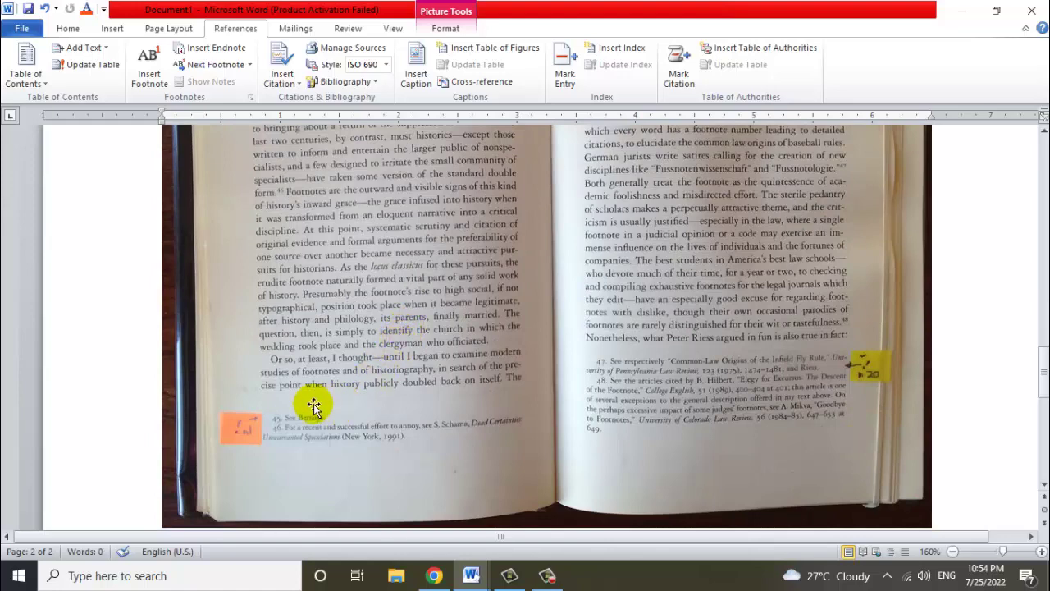
scroll(391, 235, "up", 2)
scroll(391, 211, "up", 3)
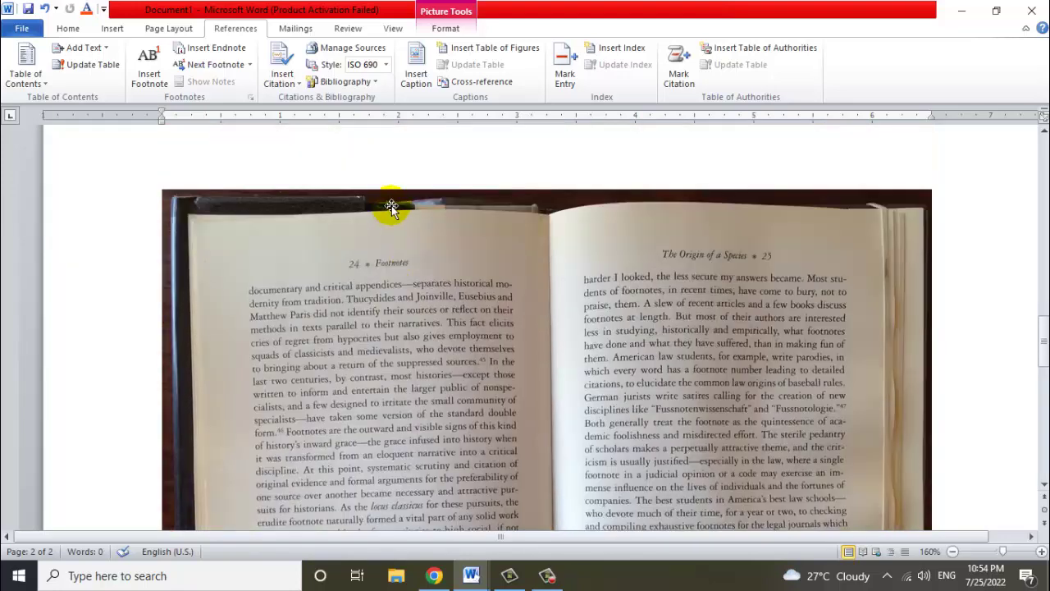
scroll(347, 472, "down", 5)
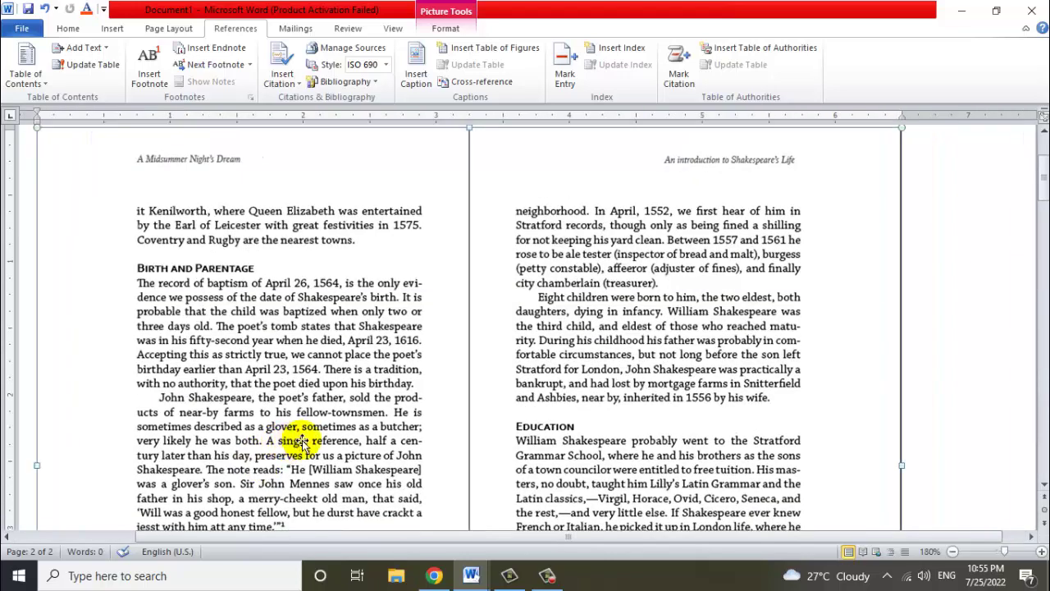
scroll(283, 422, "down", 5)
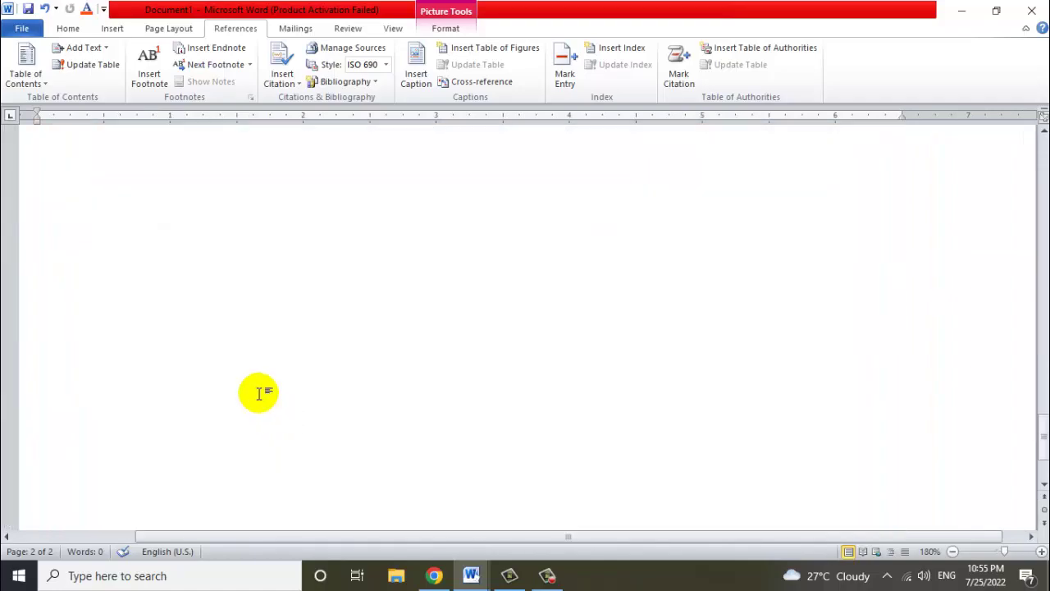
scroll(247, 378, "up", 2)
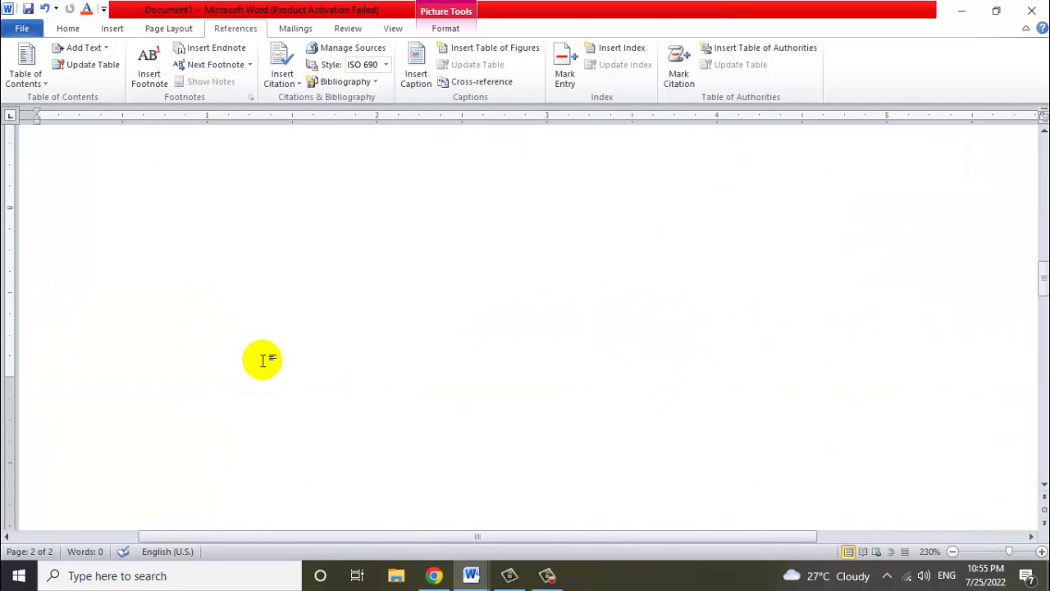
scroll(246, 357, "up", 5, "ctrl")
scroll(264, 361, "down", 5)
scroll(262, 359, "up", 2)
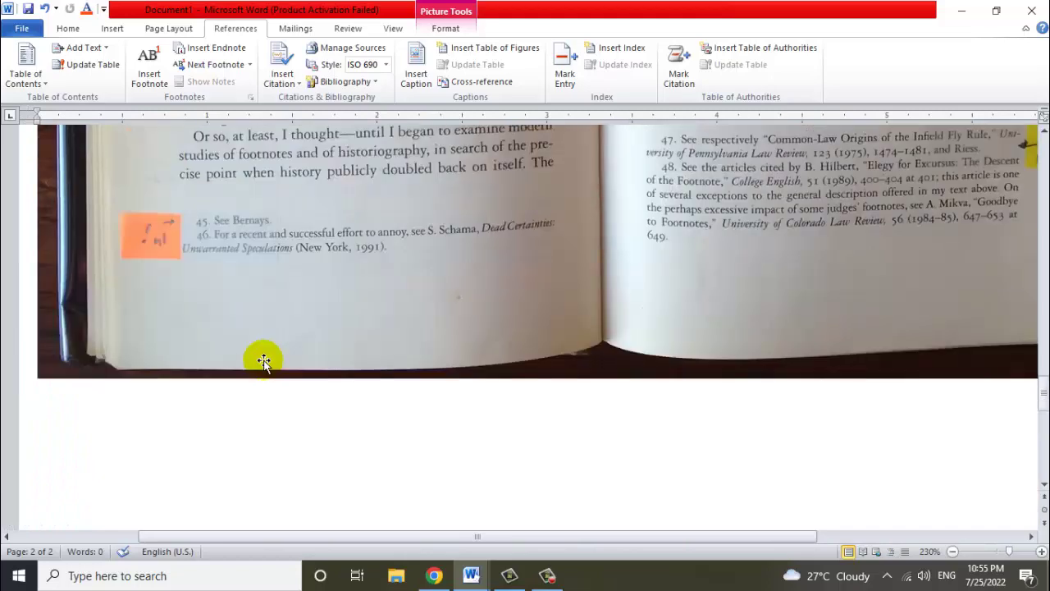
scroll(246, 348, "up", 2)
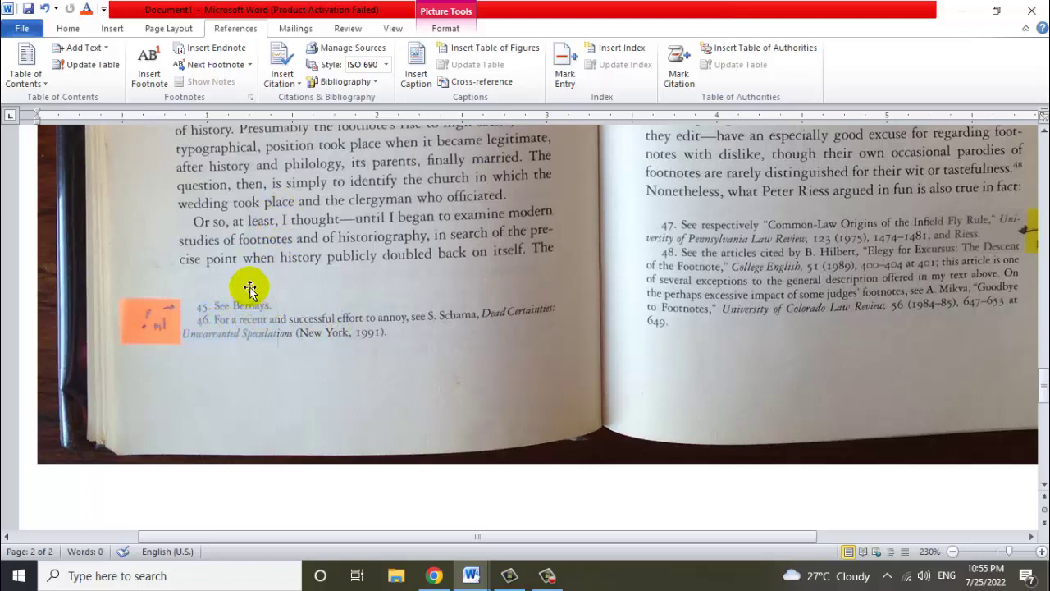
scroll(328, 328, "up", 3)
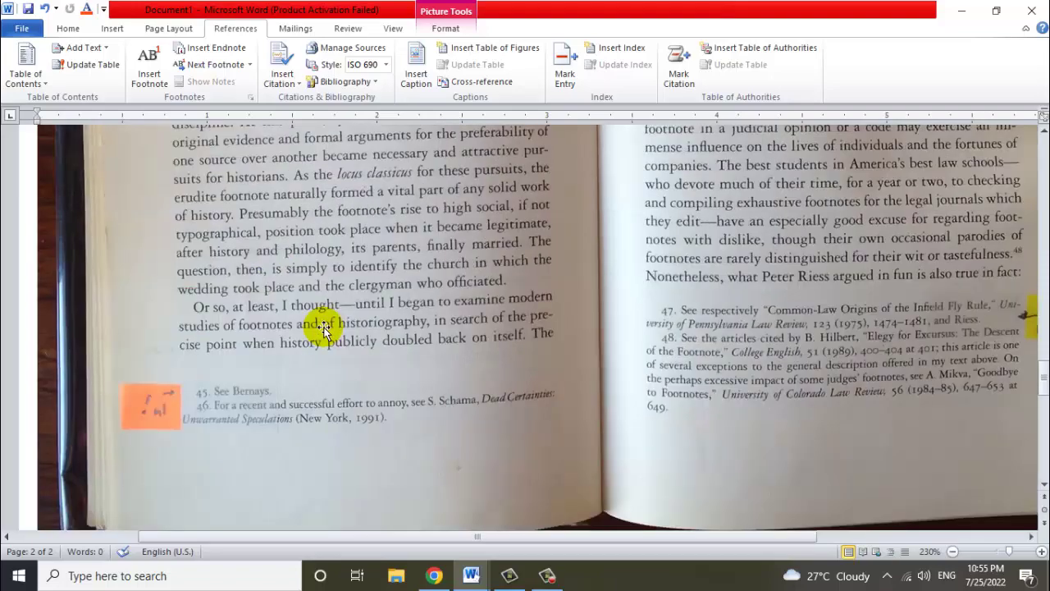
scroll(337, 328, "up", 3)
scroll(341, 329, "up", 3)
scroll(345, 328, "up", 3)
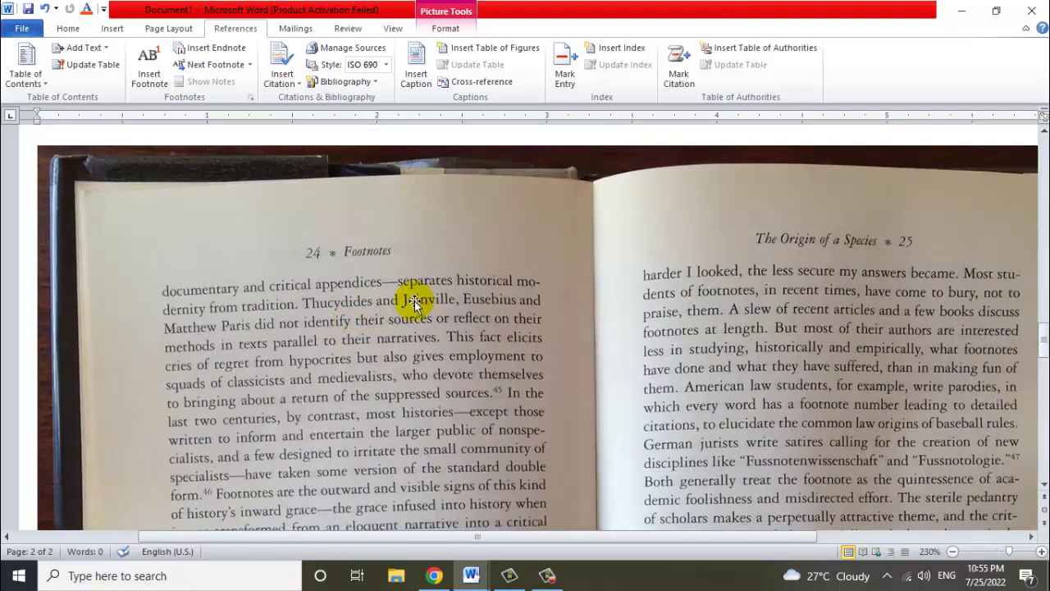
scroll(281, 353, "down", 3)
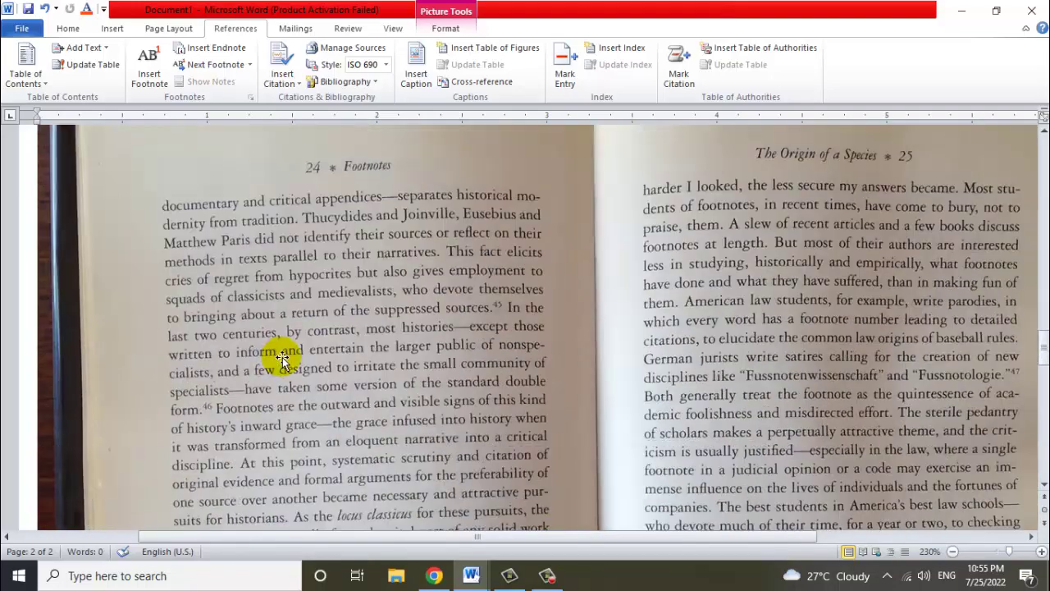
scroll(304, 356, "down", 3)
scroll(317, 358, "down", 3)
scroll(316, 358, "down", 3)
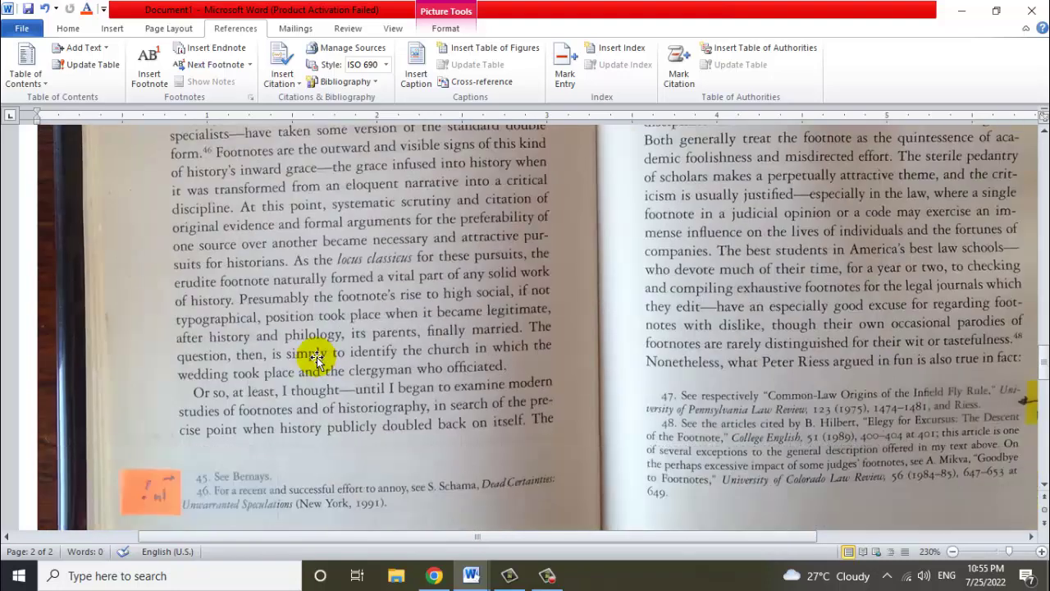
scroll(307, 343, "down", 3)
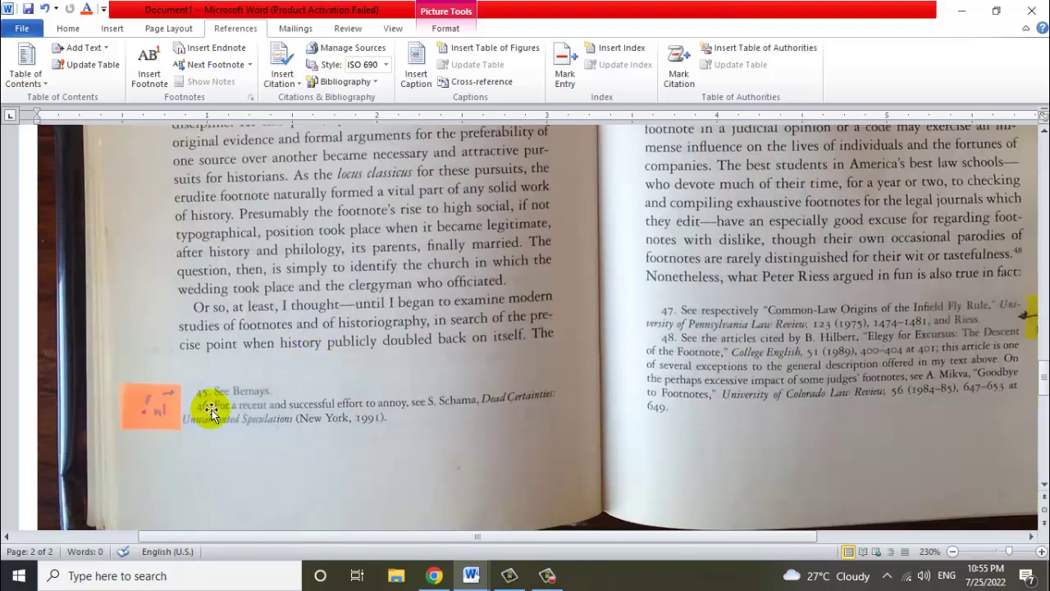
scroll(297, 320, "down", 3)
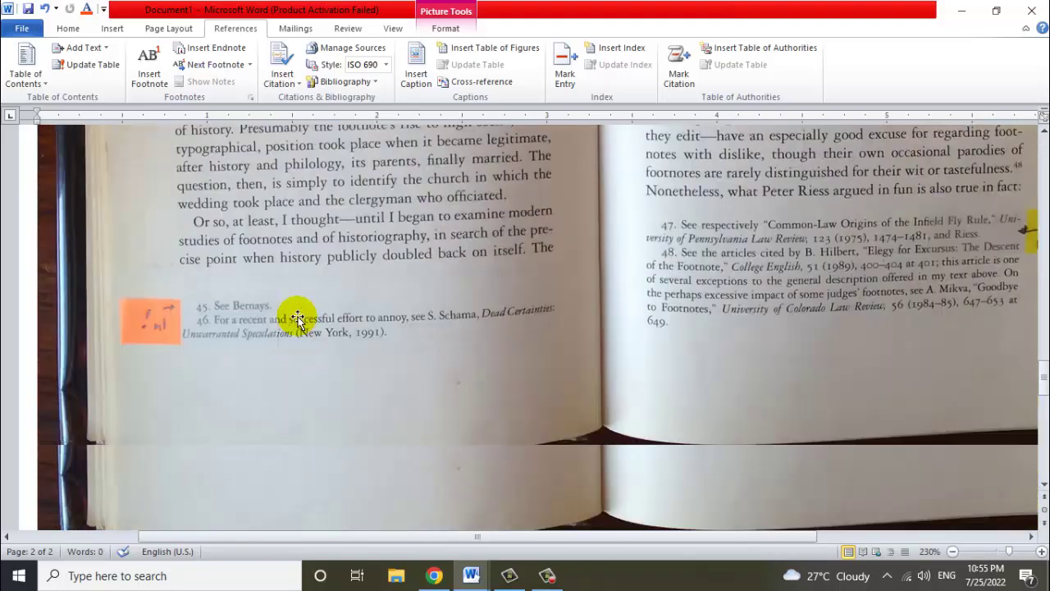
scroll(297, 319, "down", 3)
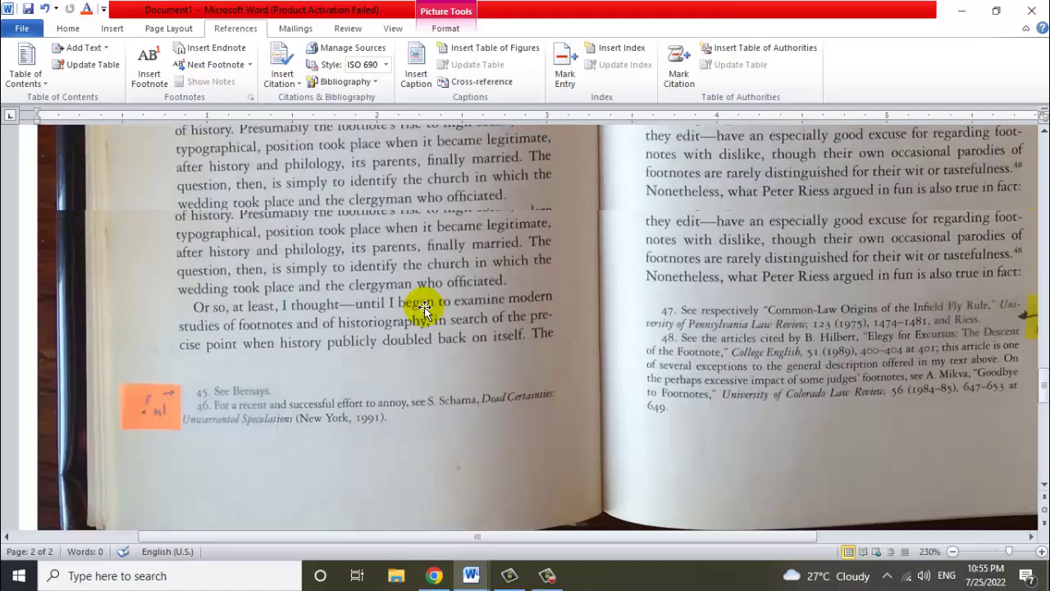
scroll(423, 308, "up", 3)
scroll(423, 308, "down", 1)
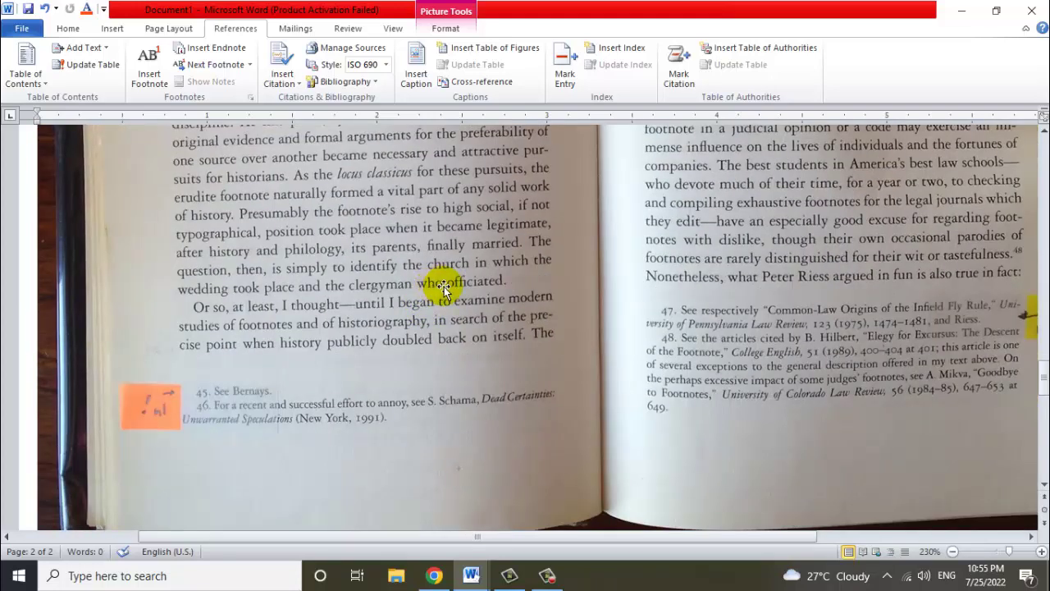
scroll(427, 304, "up", 10)
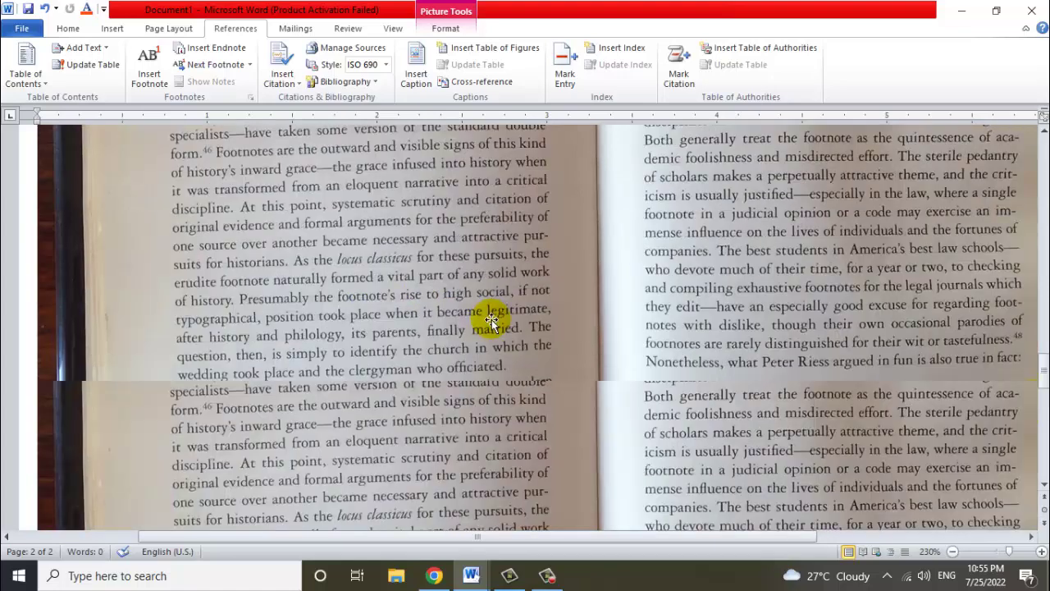
scroll(529, 365, "down", 4)
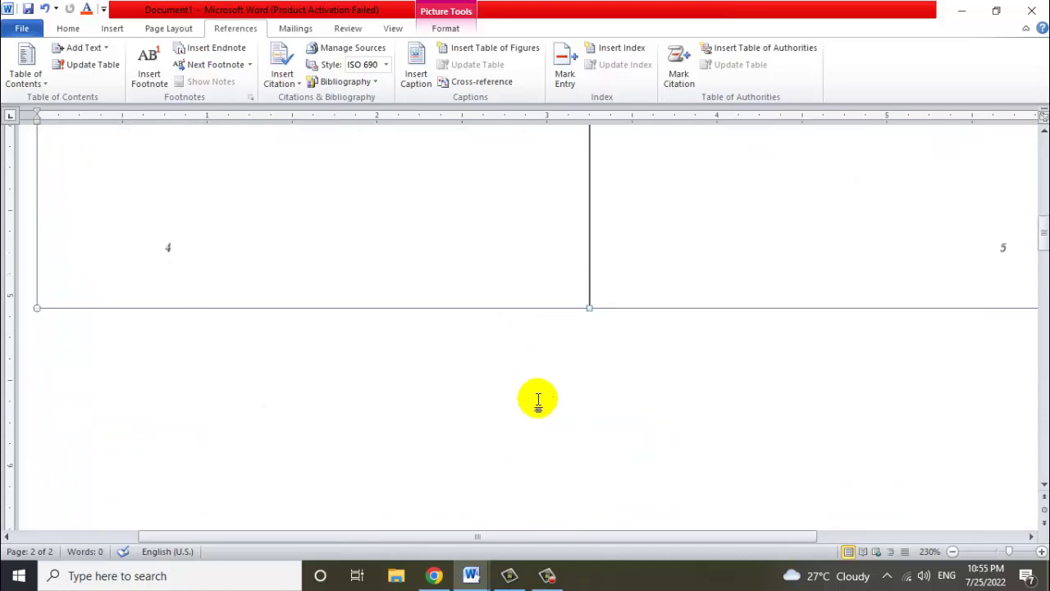
Select everything and delete it, leaving a blank page with 0 words.
key("ctrl+a")
key("Delete")
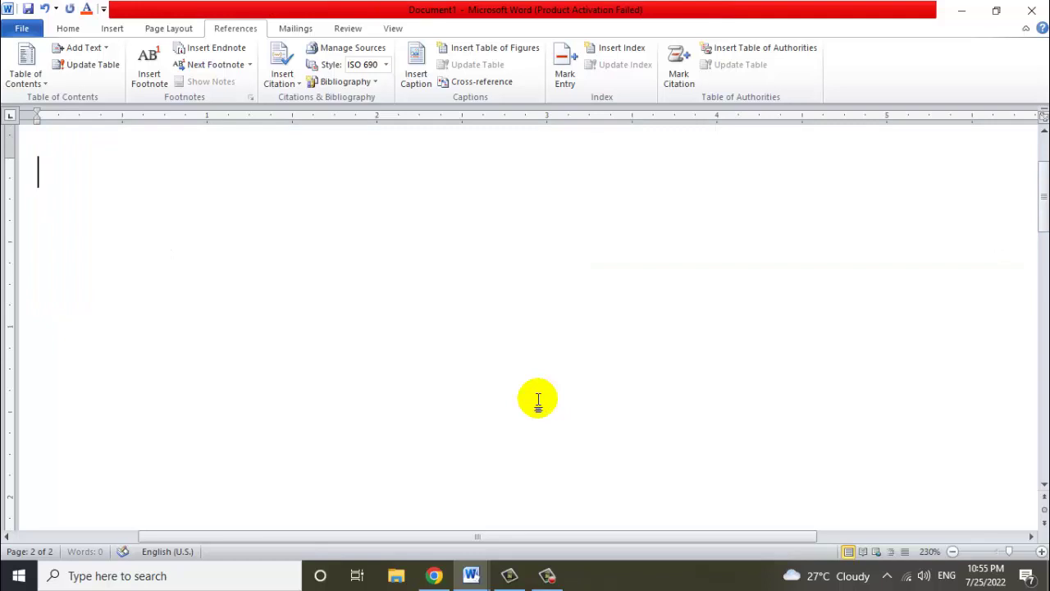
scroll(542, 401, "down", 2, "ctrl")
Generate five filler paragraphs (304 words) with =RAND(5) and preview the printout.
scroll(546, 401, "down", 3, "ctrl")
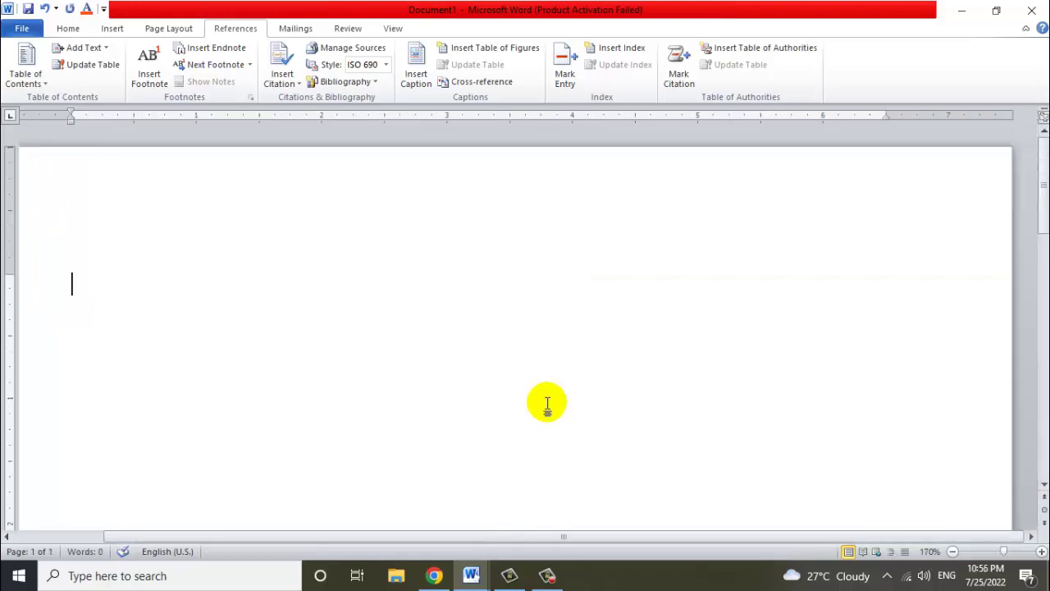
scroll(545, 402, "down", 6, "ctrl")
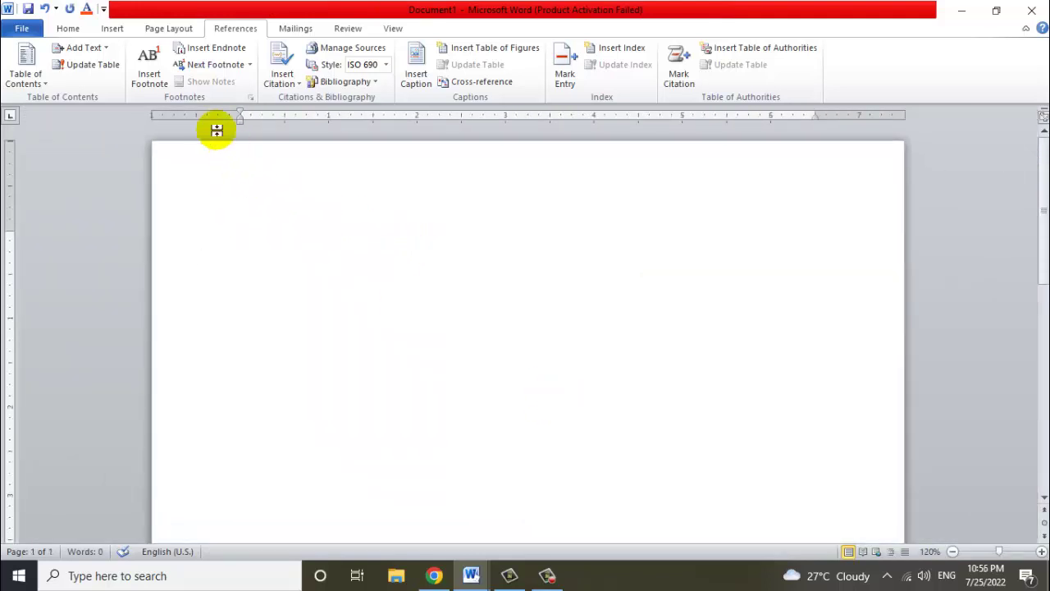
type("=RAND(5")
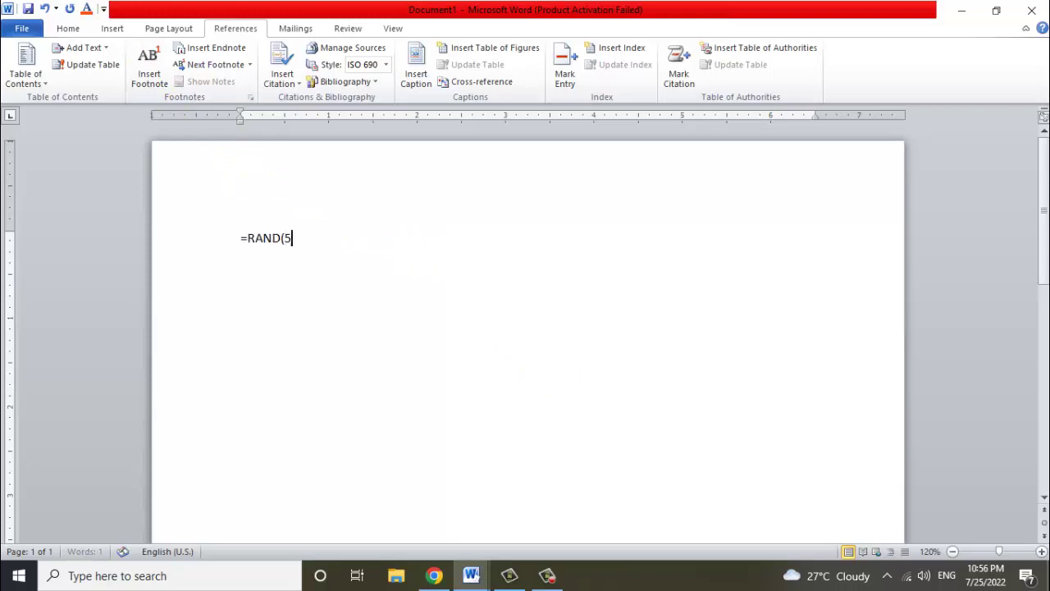
key("Return")
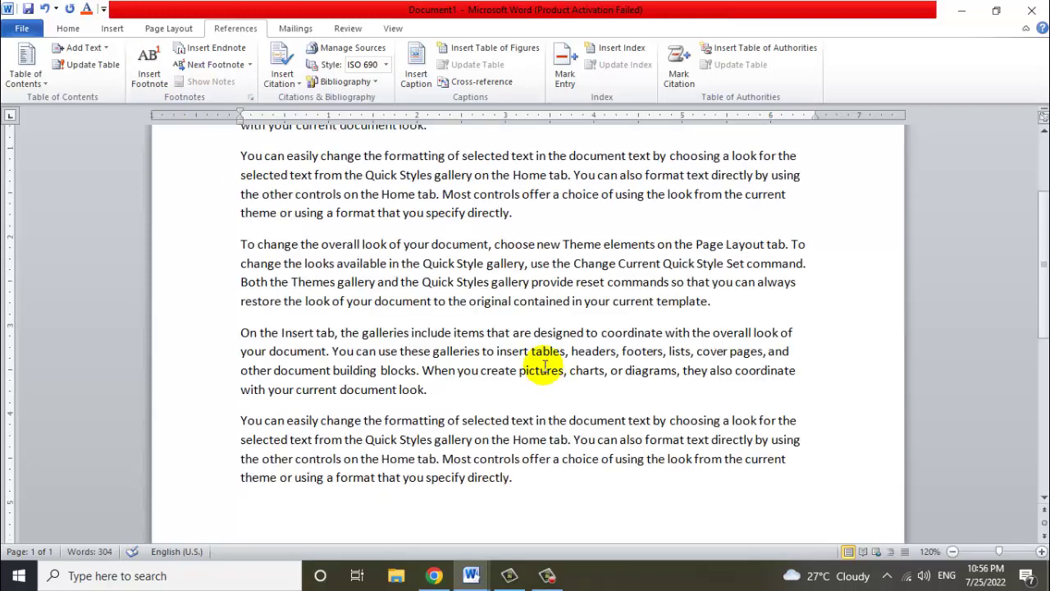
scroll(550, 320, "up", 3)
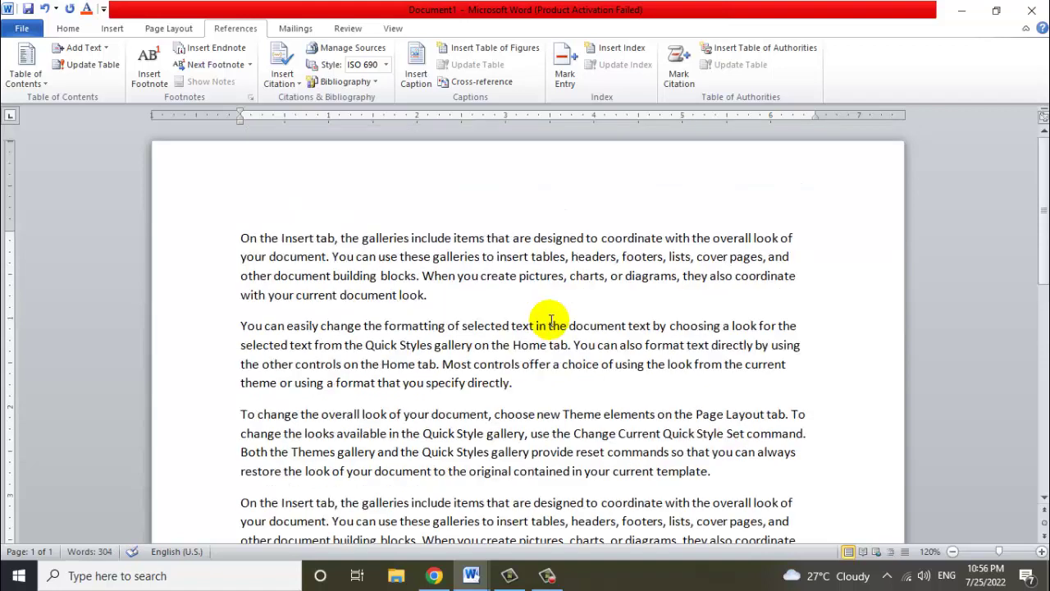
scroll(410, 304, "down", 1)
key("ctrl+Return")
scroll(421, 308, "down", 1)
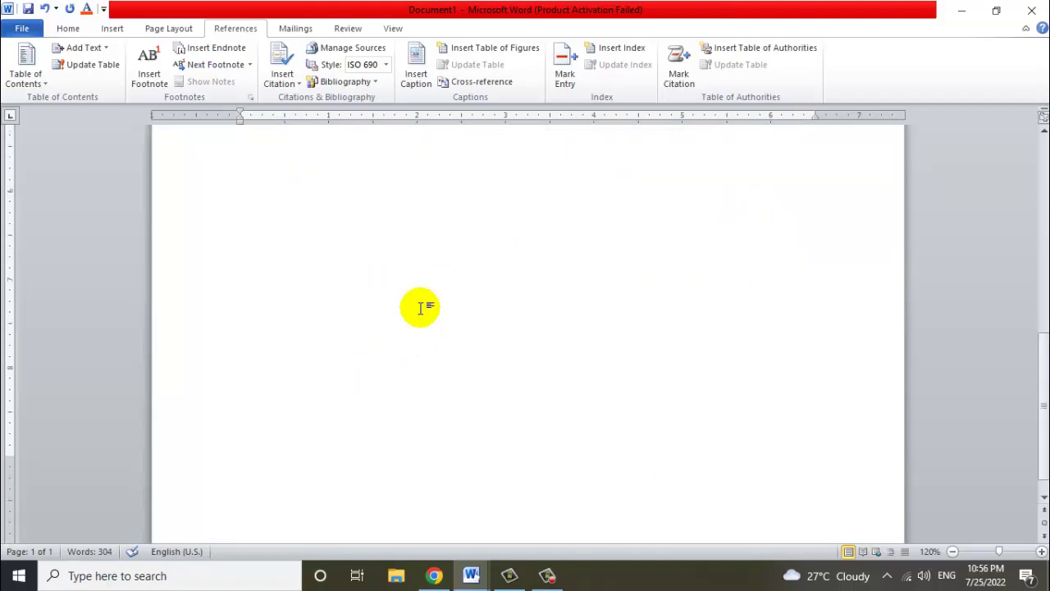
key("ctrl+p")
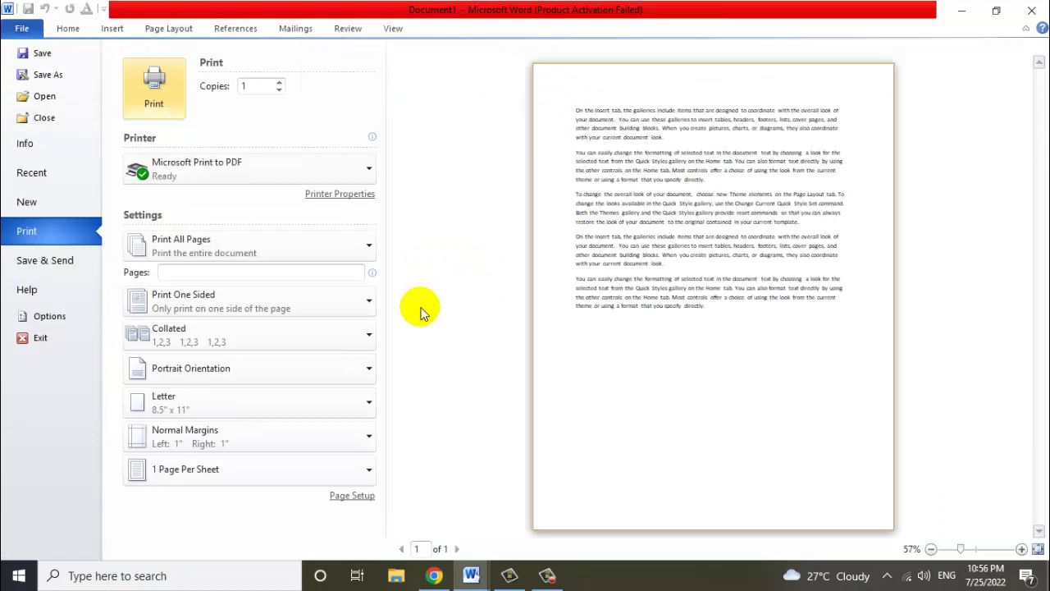
Change the formula to =RAND(25) to generate 1,533 words of filler paragraphs.
key("Escape")
key("ctrl+z")
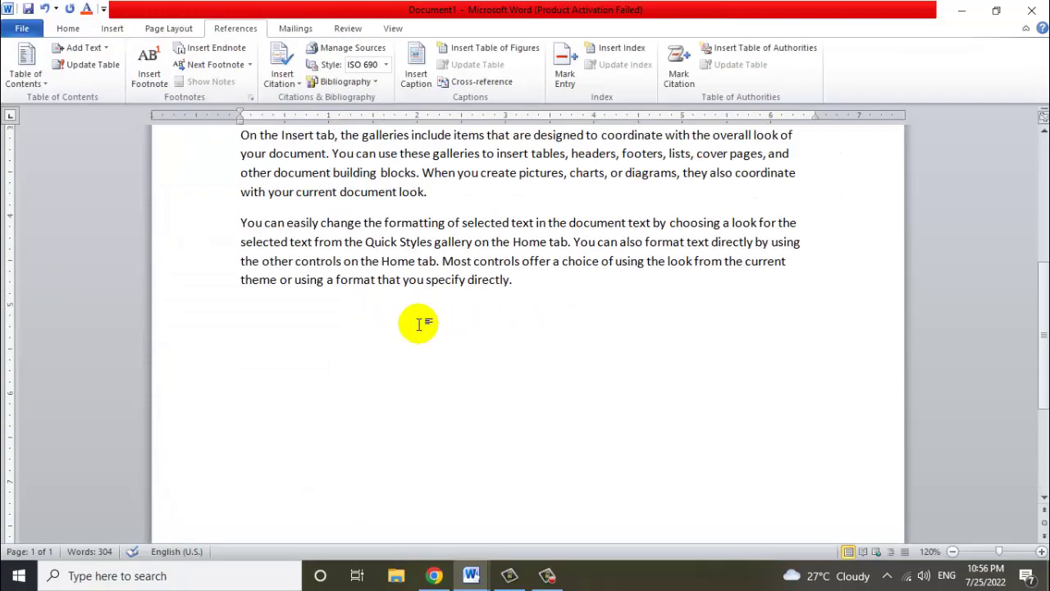
key("ctrl+z")
left_click(285, 238)
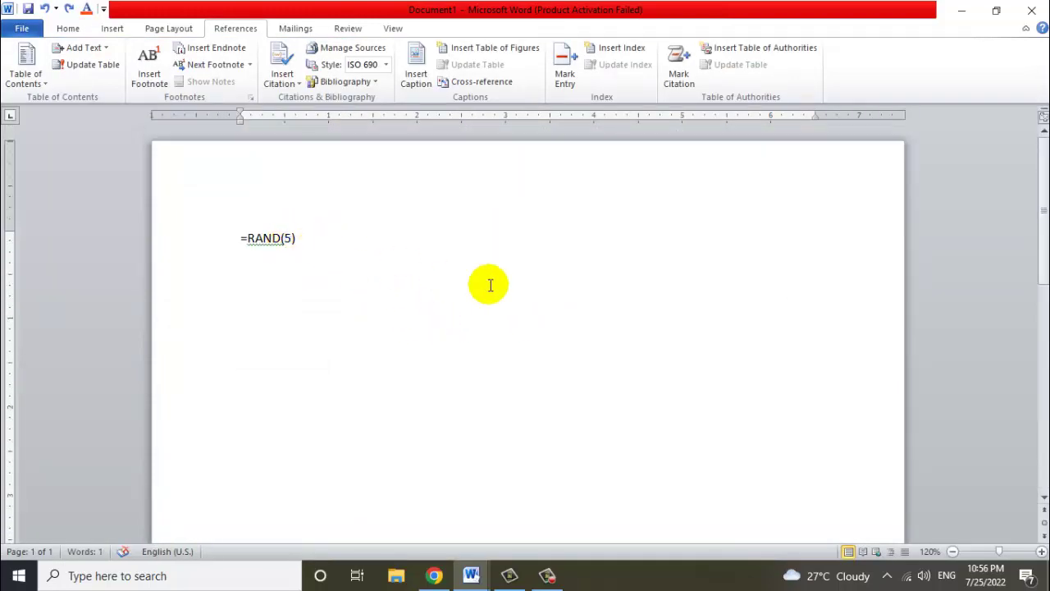
type("2")
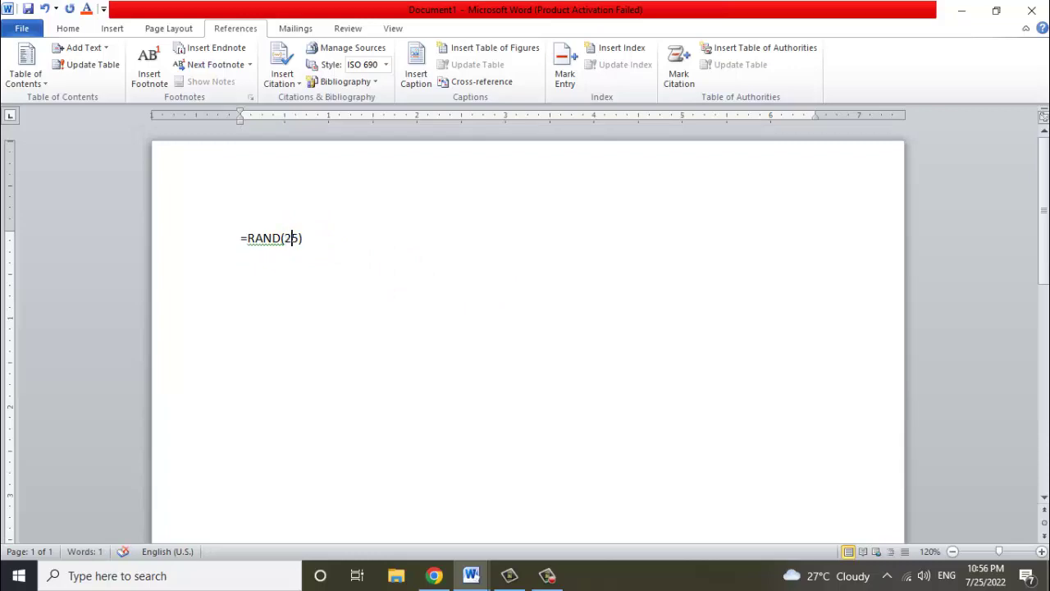
key("Return")
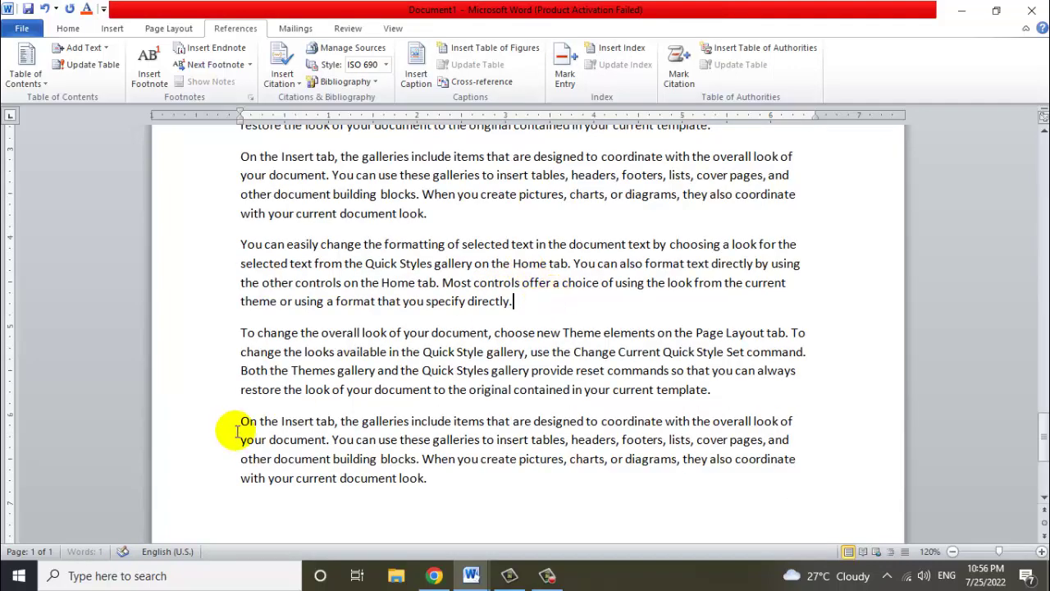
scroll(426, 392, "up", 10)
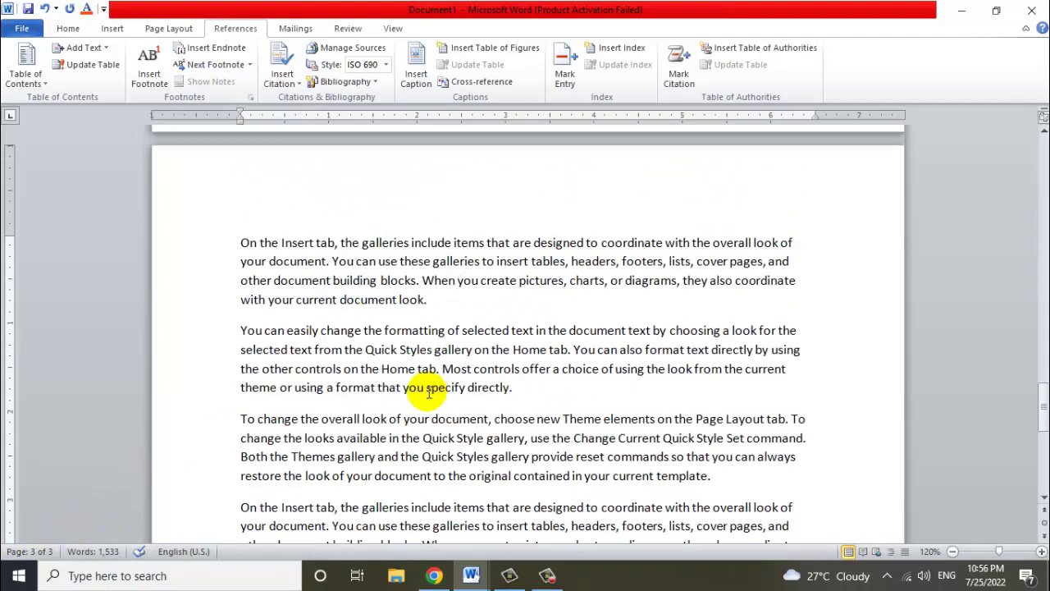
scroll(427, 392, "up", 5)
scroll(423, 393, "up", 4)
scroll(459, 369, "up", 4)
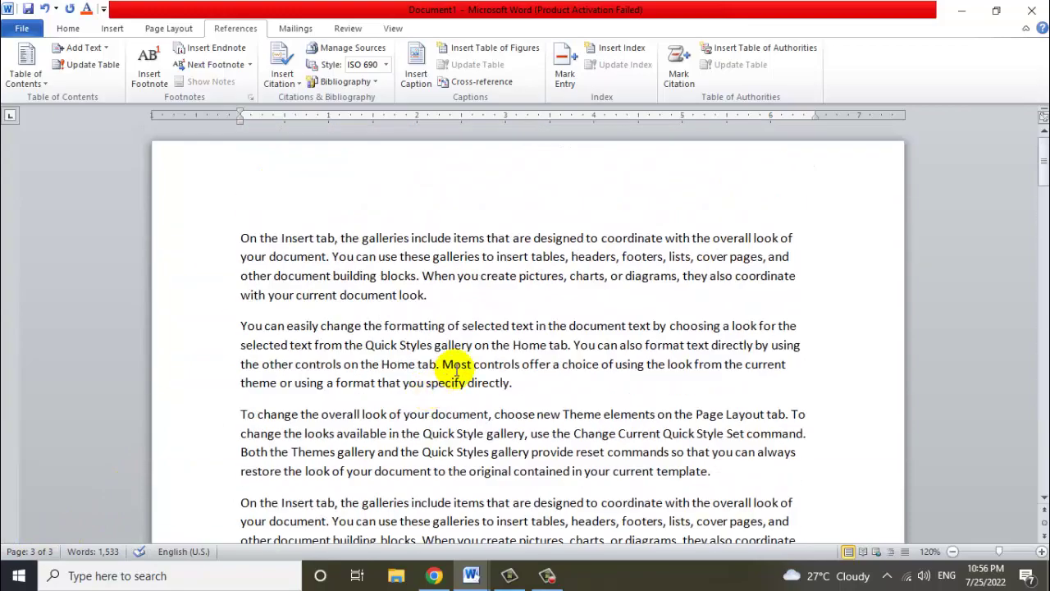
Preview all three printed pages, then return to the editing view.
key("ctrl+p")
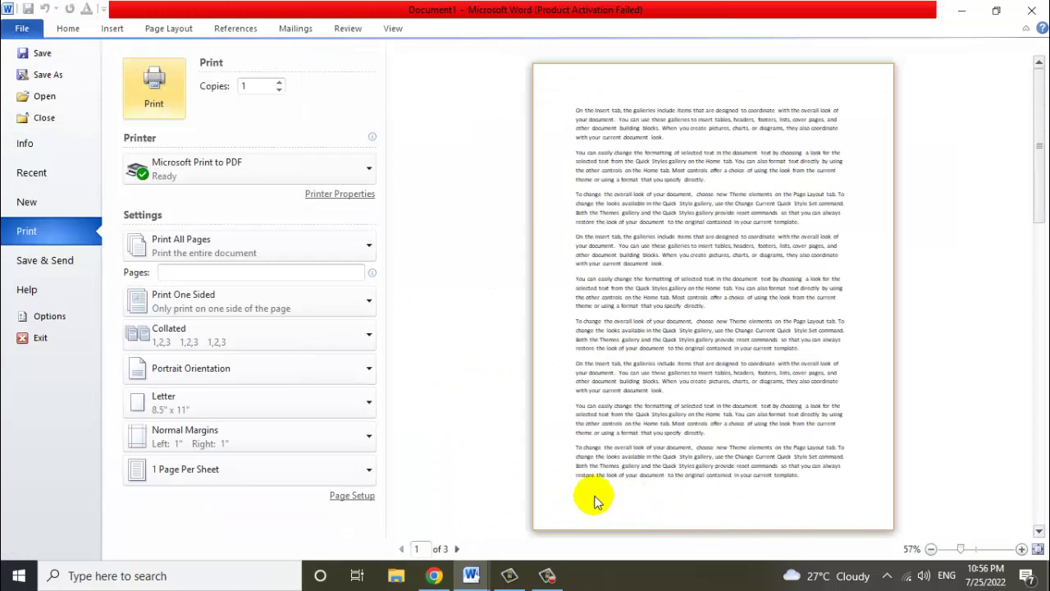
left_click(1039, 532)
left_click(1039, 532)
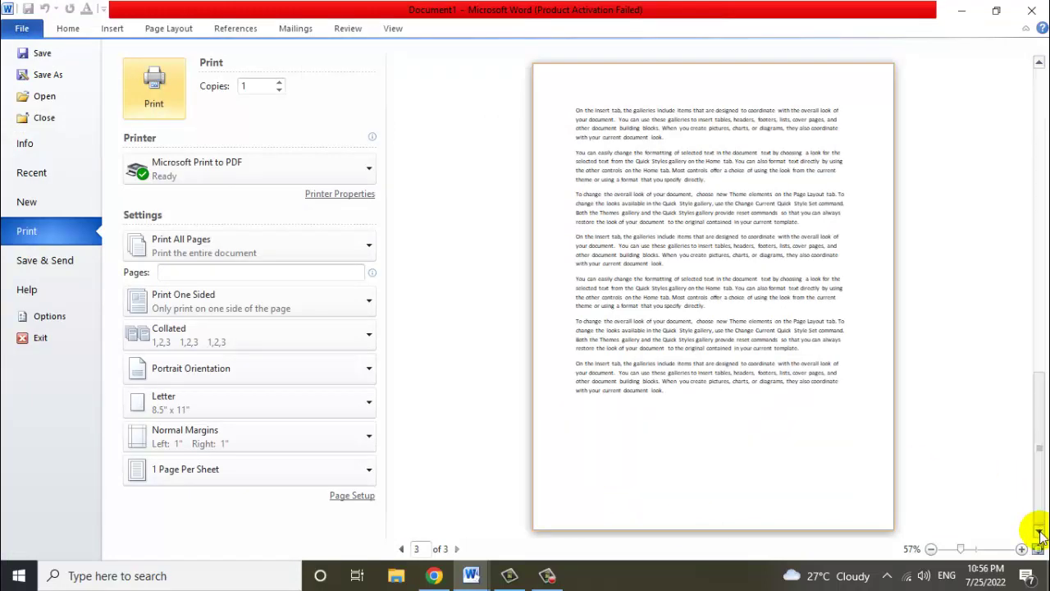
key("Escape")
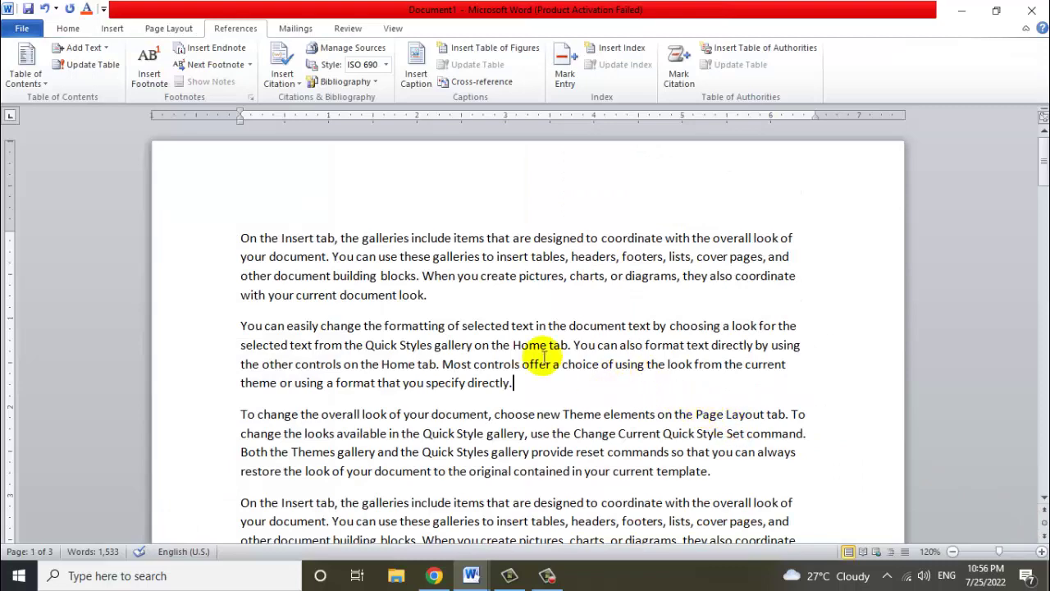
scroll(370, 304, "down", 1)
scroll(416, 295, "up", 1)
scroll(485, 325, "down", 1)
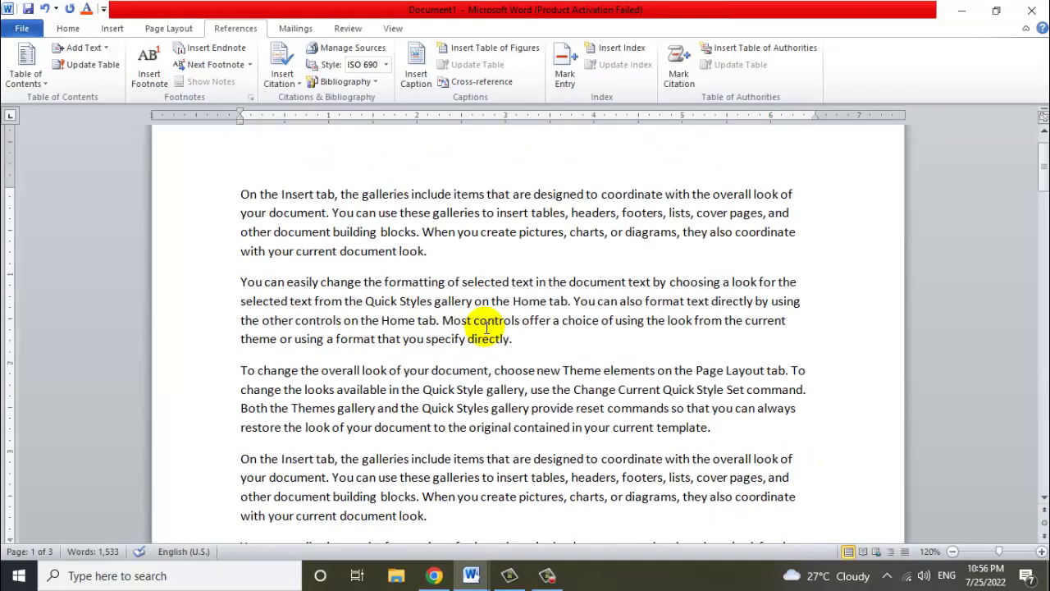
Type the word CPU right after 'Home tab.'.
left_click(447, 252)
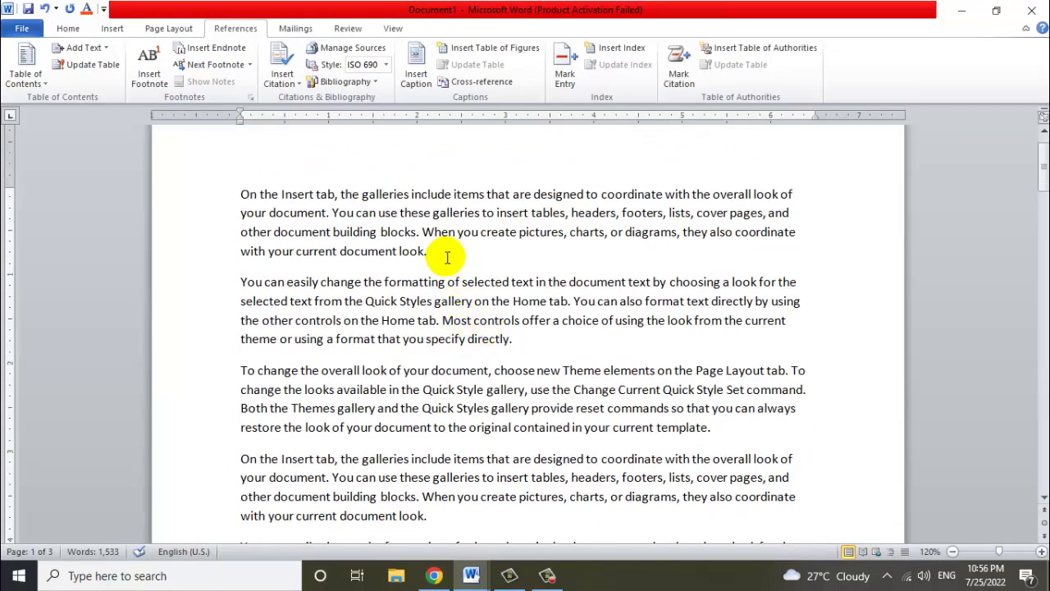
scroll(443, 254, "down", 3)
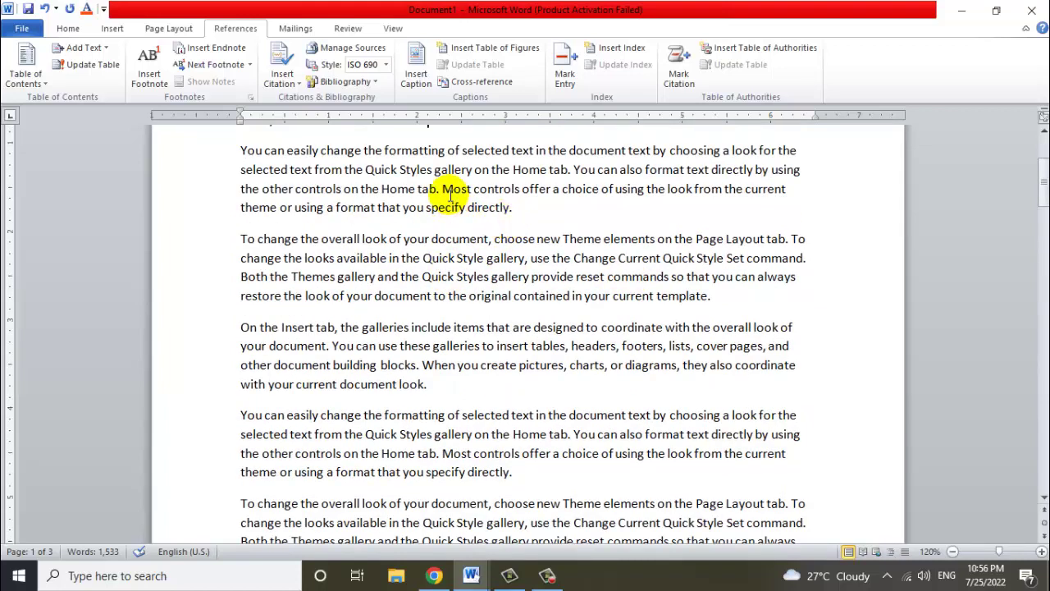
left_click(441, 191)
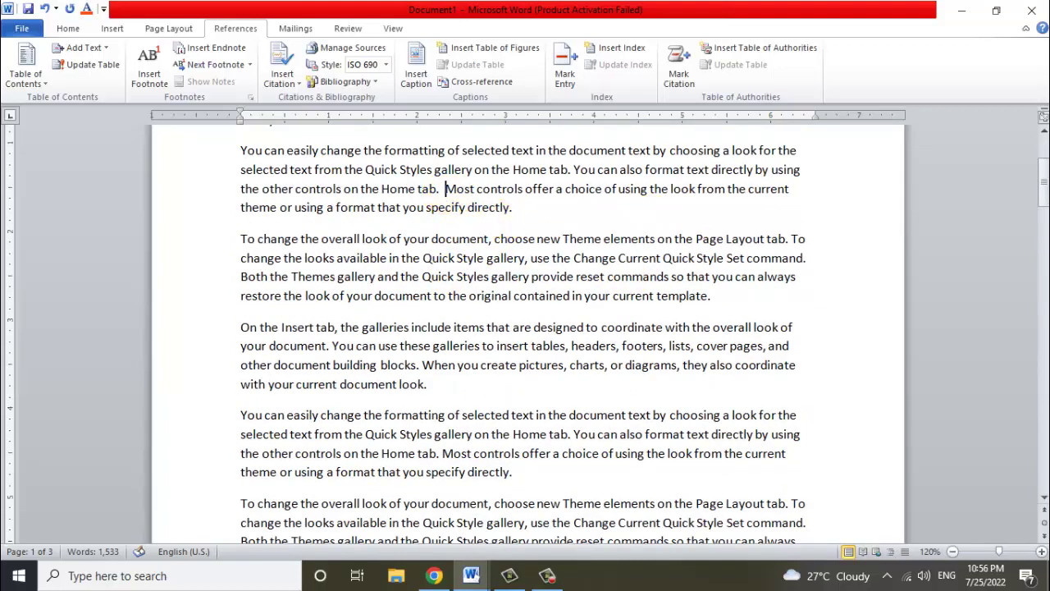
type("CPU")
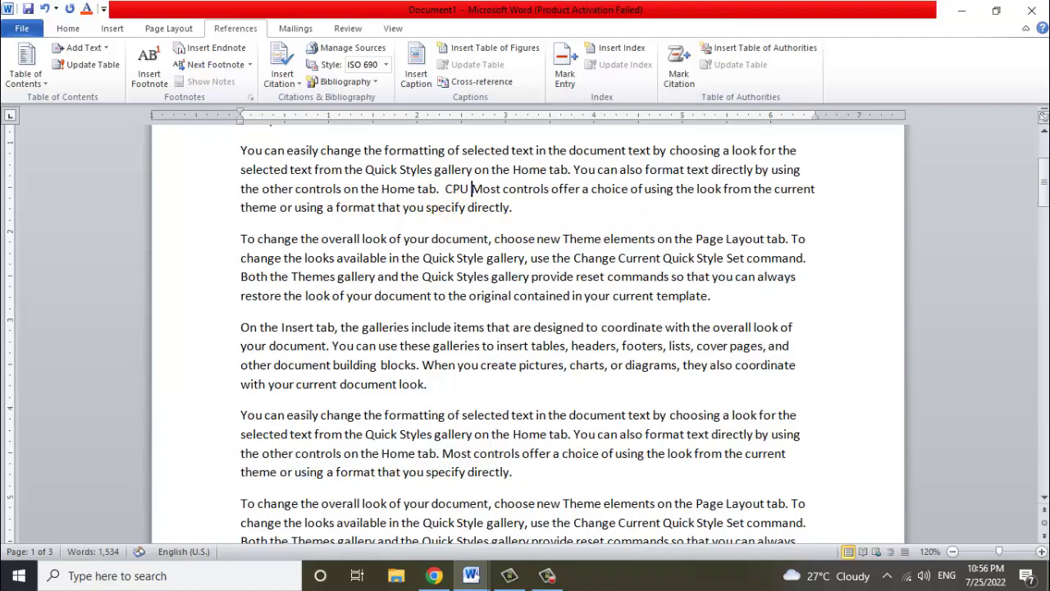
scroll(615, 246, "down", 3)
scroll(627, 244, "down", 3)
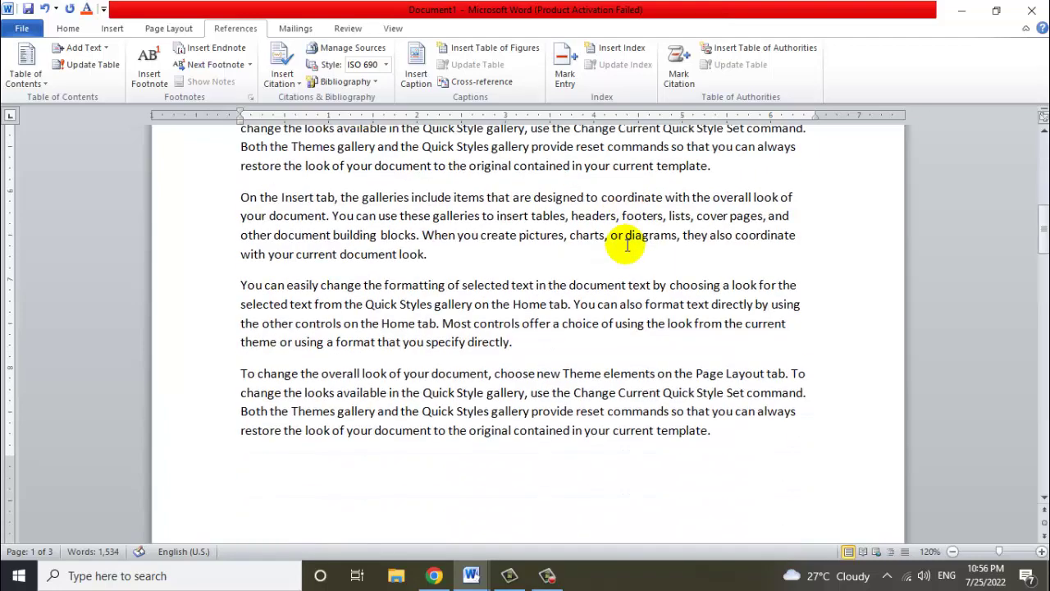
scroll(627, 243, "up", 3)
scroll(627, 243, "up", 3)
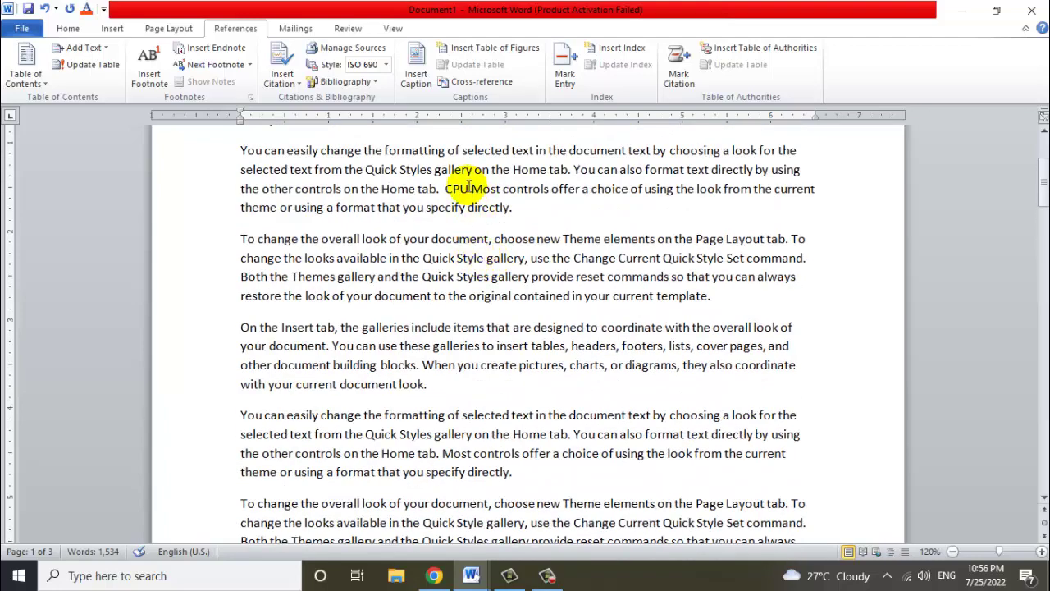
Attach footnote 1 to CPU reading 'CPU STAND FOR CENTAL PROCESSING UNIT'.
left_click_drag(468, 188, 446, 189)
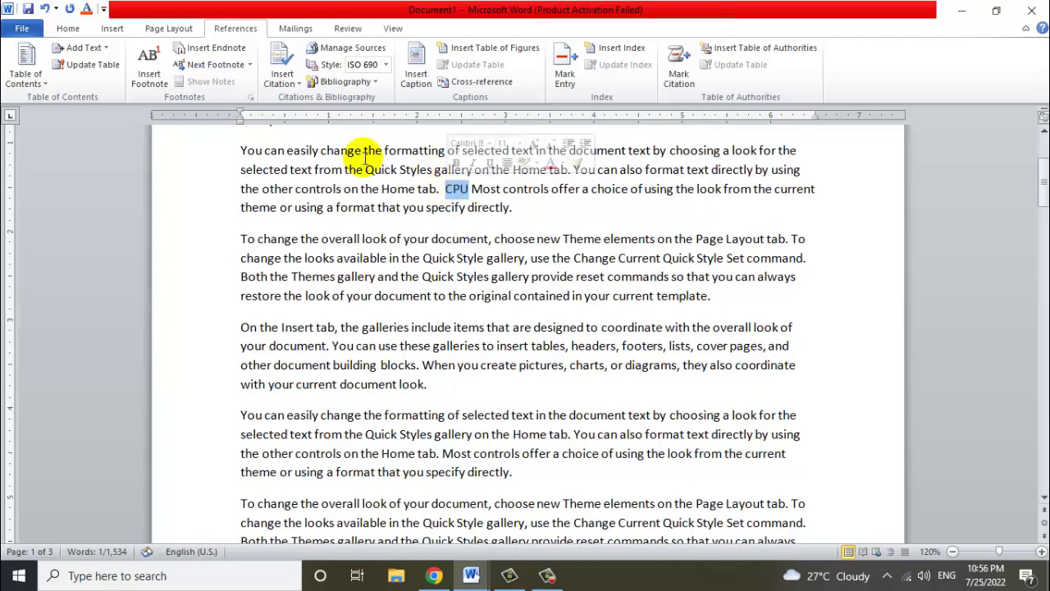
left_click(163, 85)
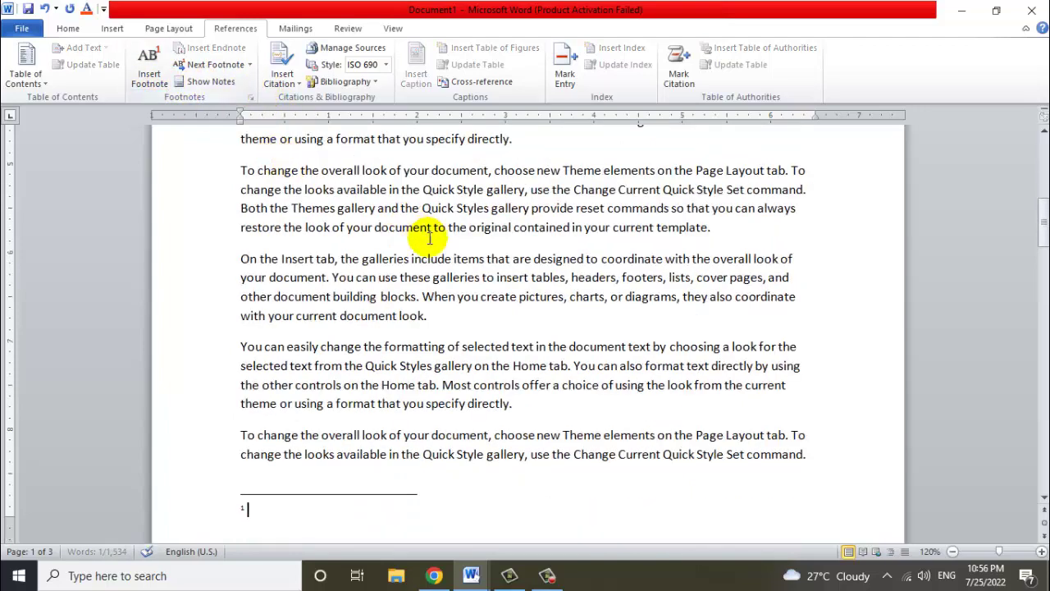
scroll(468, 247, "up", 5)
scroll(481, 309, "up", 2)
scroll(470, 270, "up", 1)
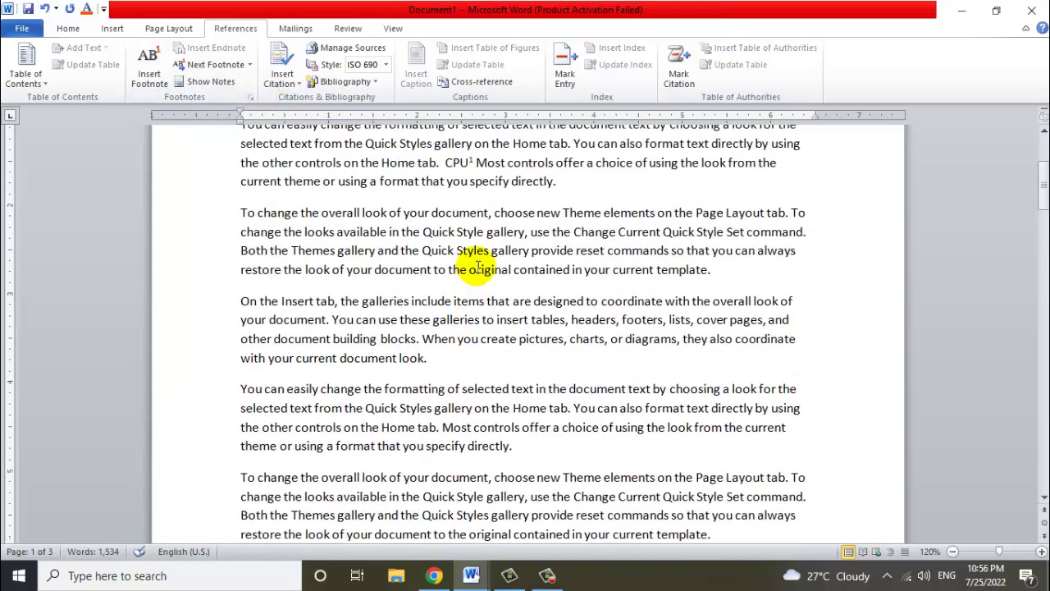
scroll(435, 205, "up", 1)
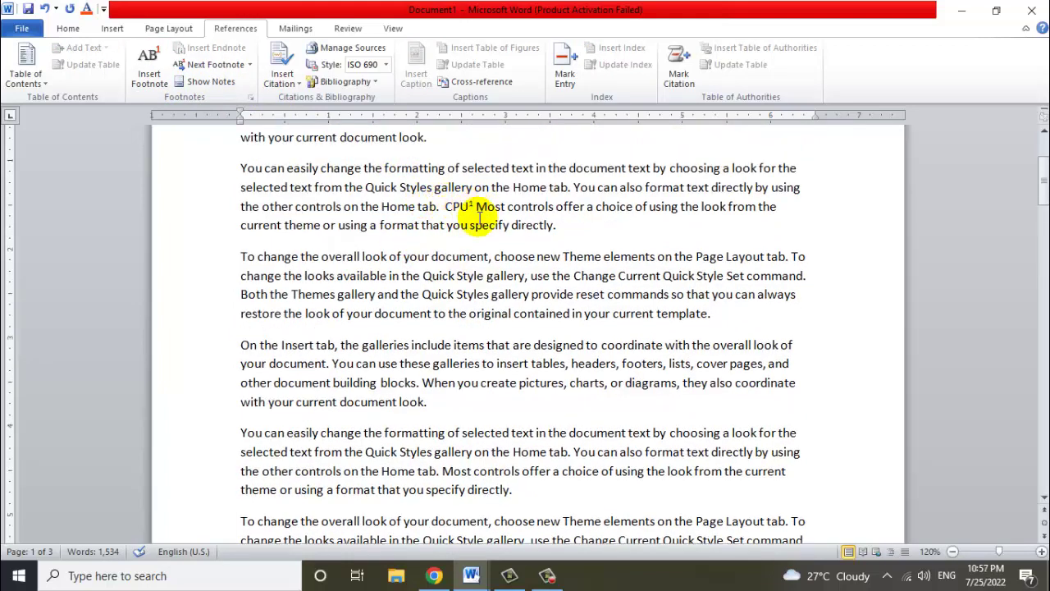
double_click(474, 205)
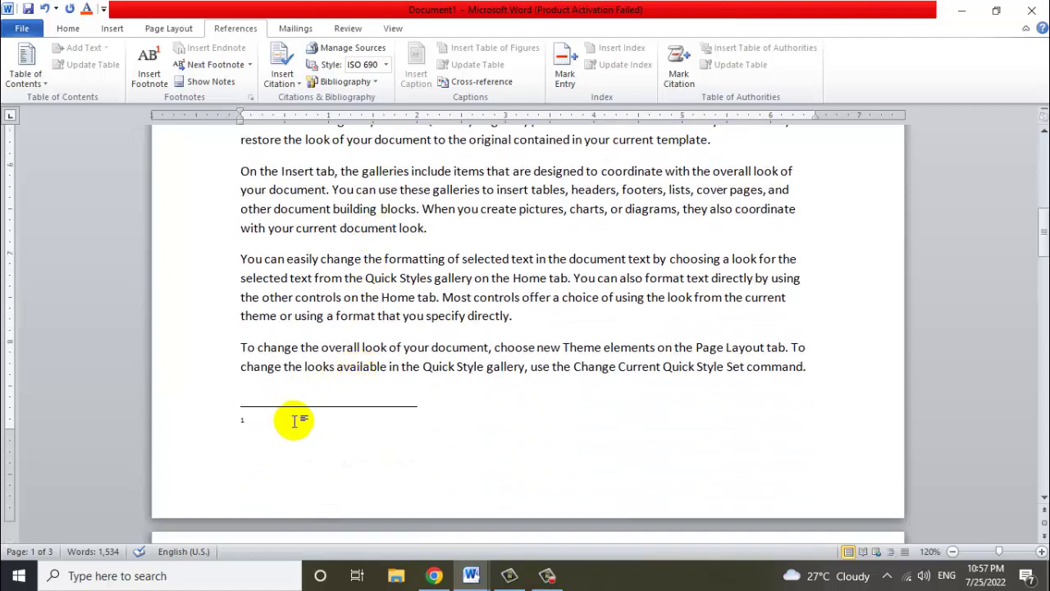
type("CPU STAND")
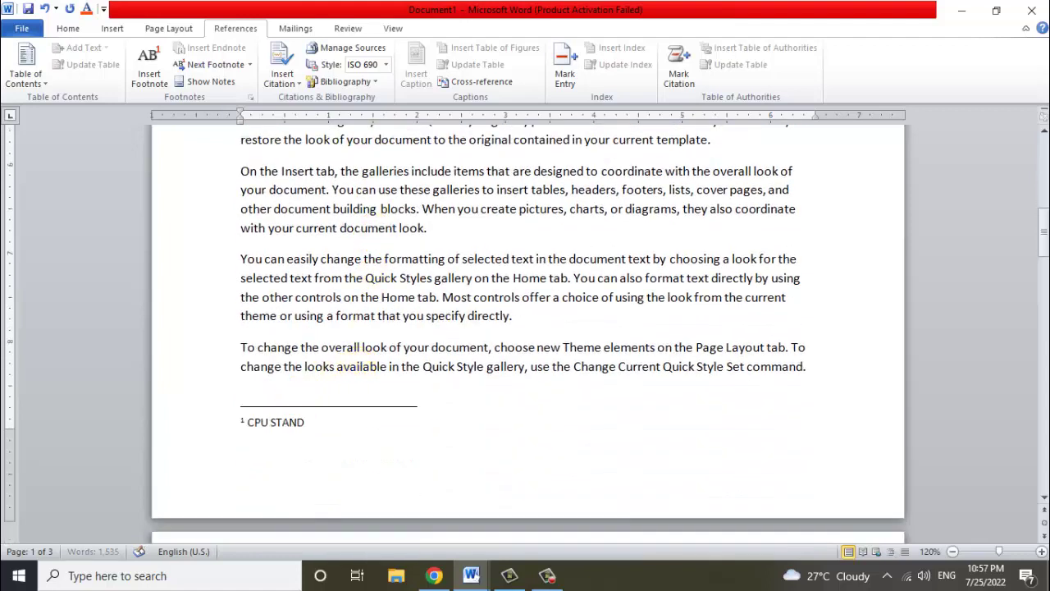
type("AL PROCESSING UNIT")
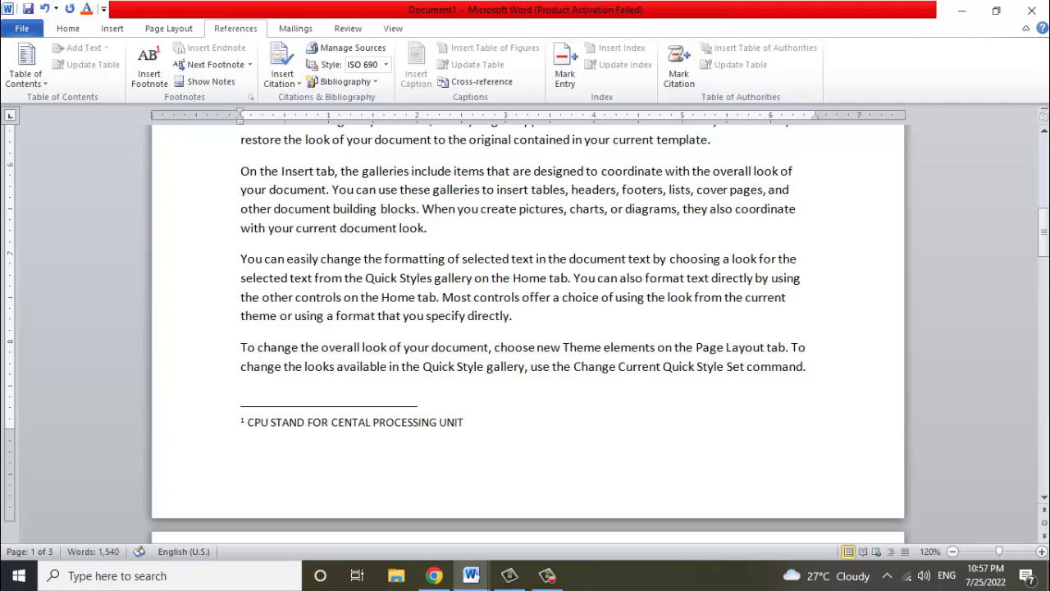
scroll(361, 369, "up", 3)
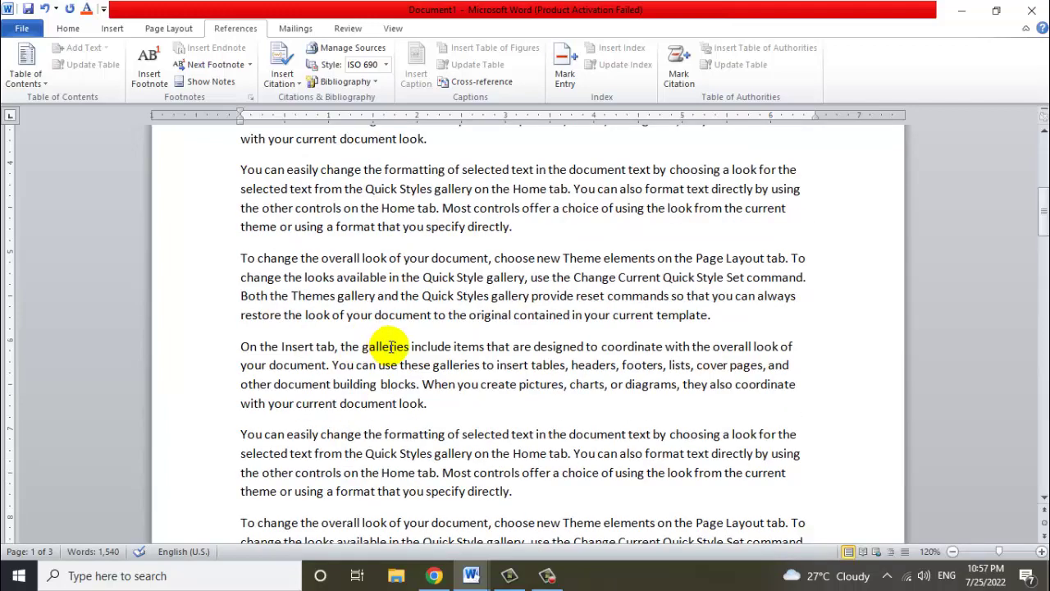
Type RAM before 'When' and give it footnote 2 reading 'RAM STAND FOR RANDOM ACCESS MEMORY'.
left_click(420, 384)
type("R")
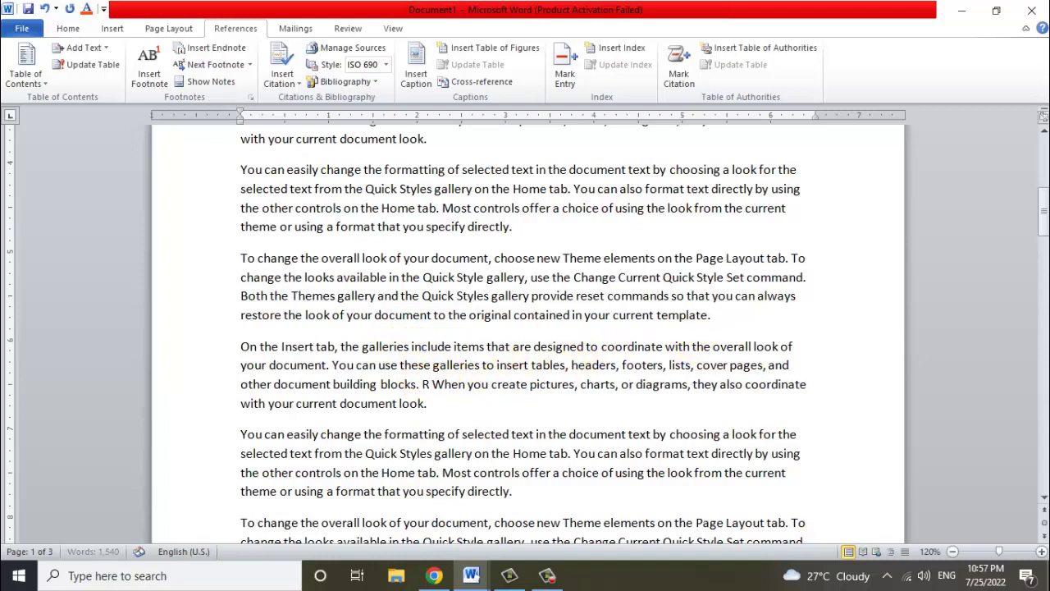
type("AM")
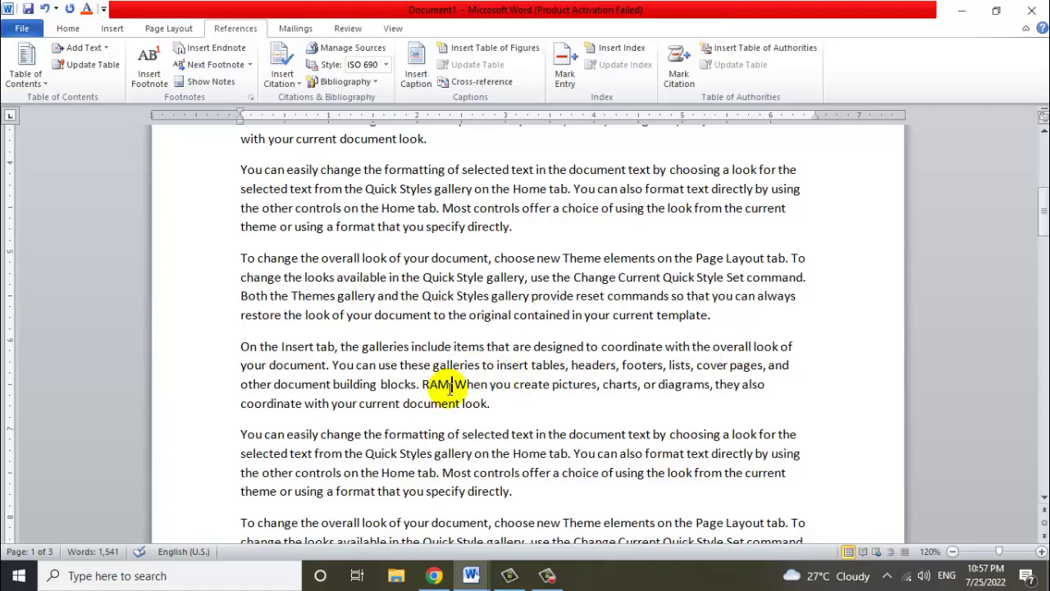
left_click_drag(450, 390, 423, 390)
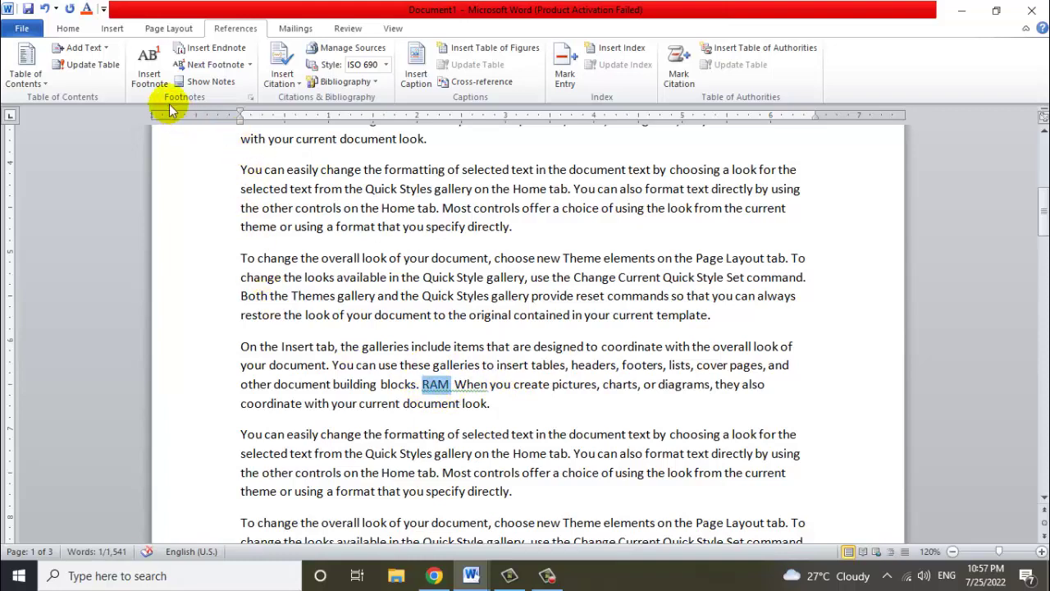
left_click(150, 72)
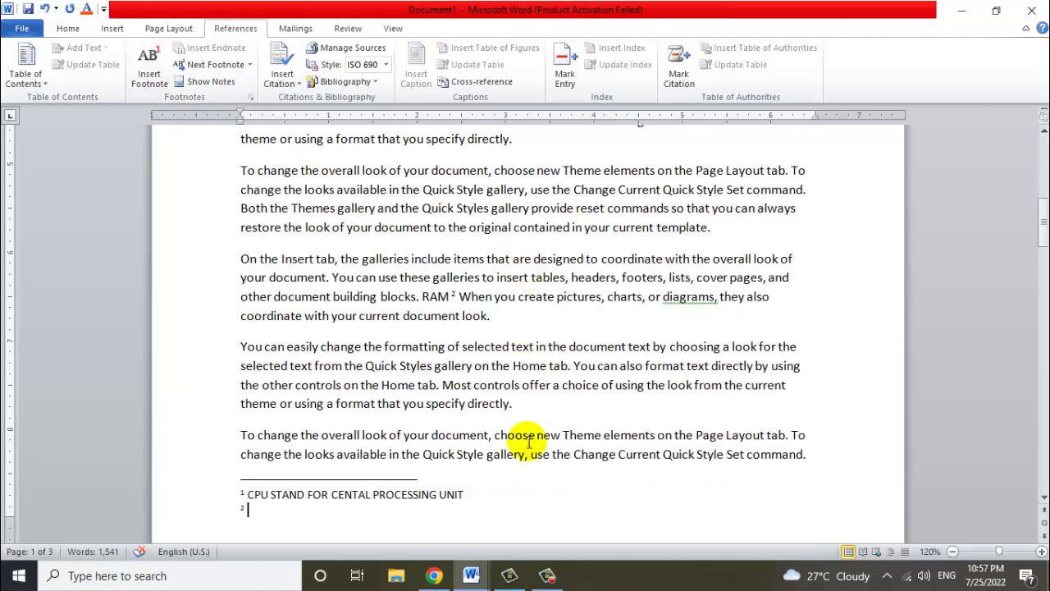
type("RAM STAND FO")
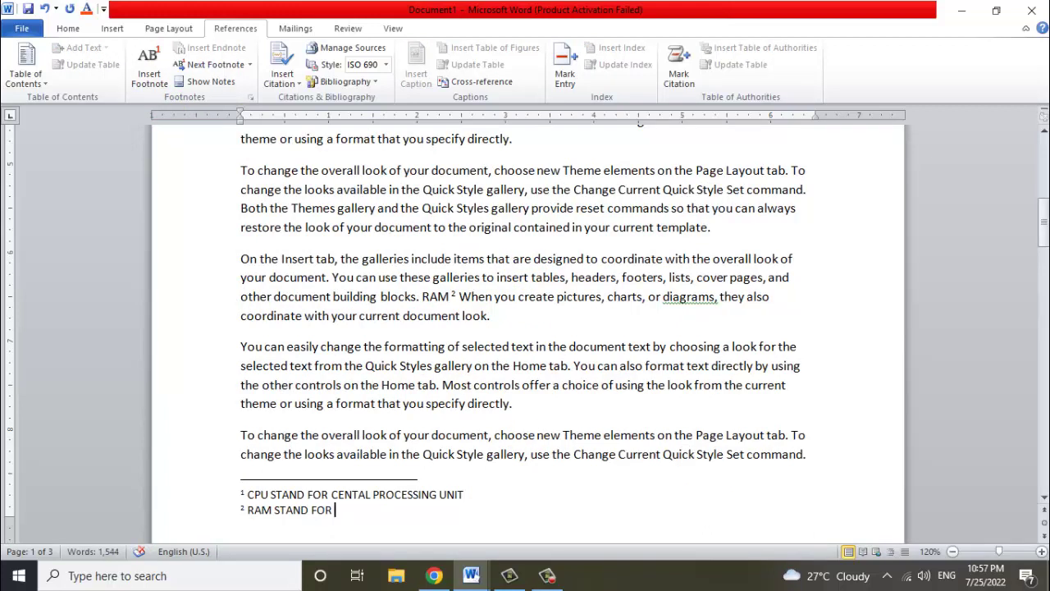
type(" RANDOM ACCESS MEMORY")
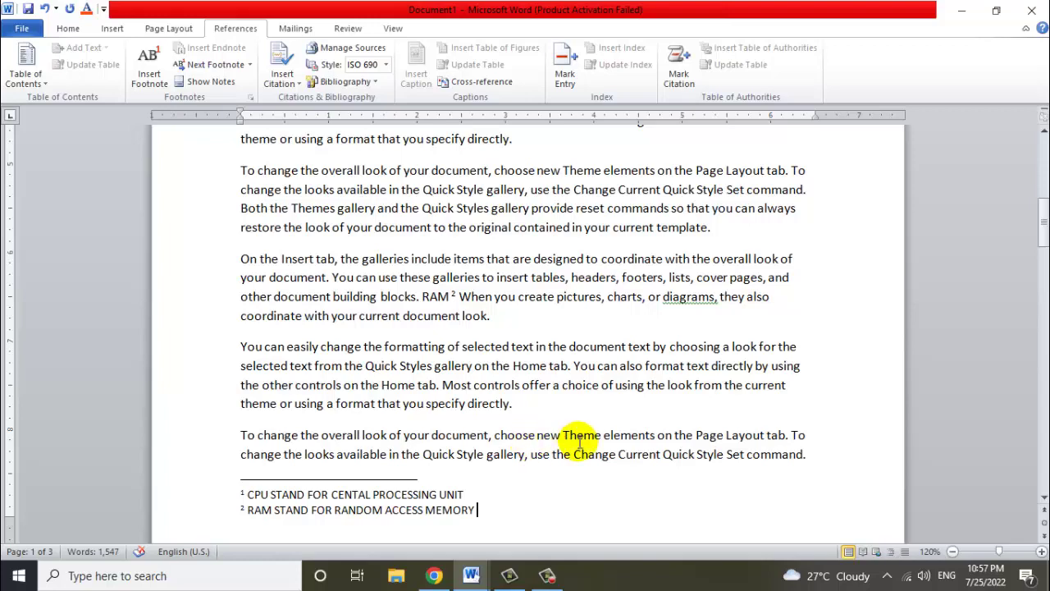
scroll(402, 390, "down", 1)
scroll(406, 390, "down", 1)
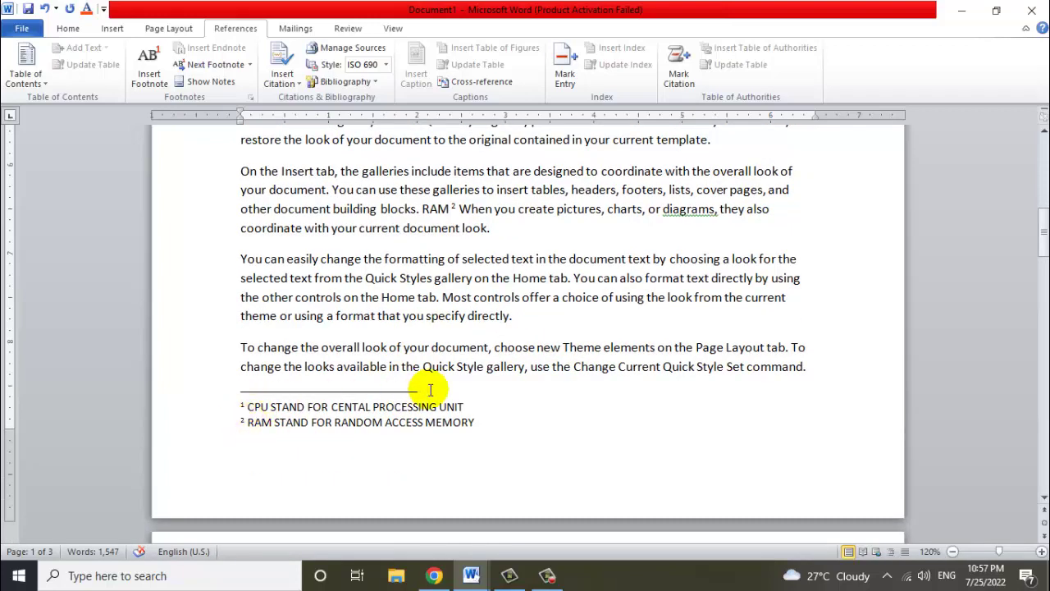
Add footnote 3 to SHAKESPEAR at the paragraph end: 'SHAKESPEAR IS THE AUTHOR OF THIS BOOK'.
left_click(526, 318)
type("SHAKESPEAR")
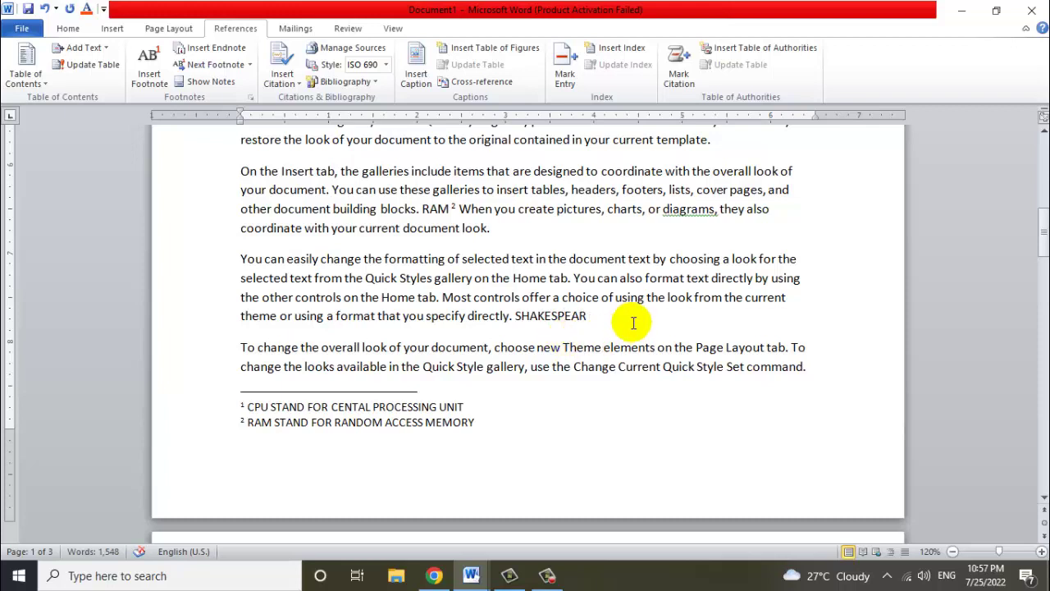
left_click_drag(587, 318, 514, 320)
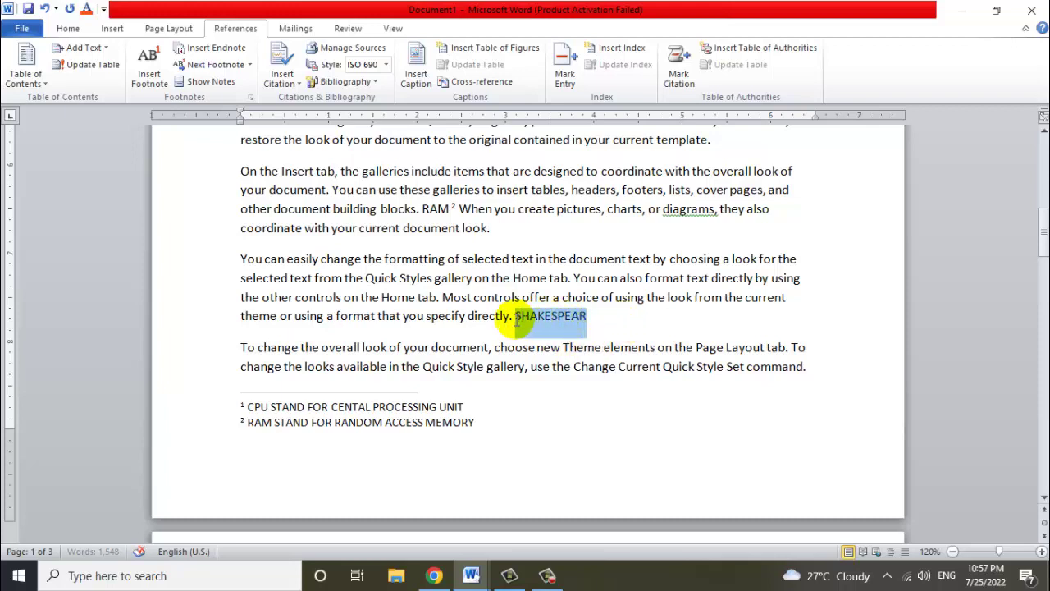
left_click(152, 82)
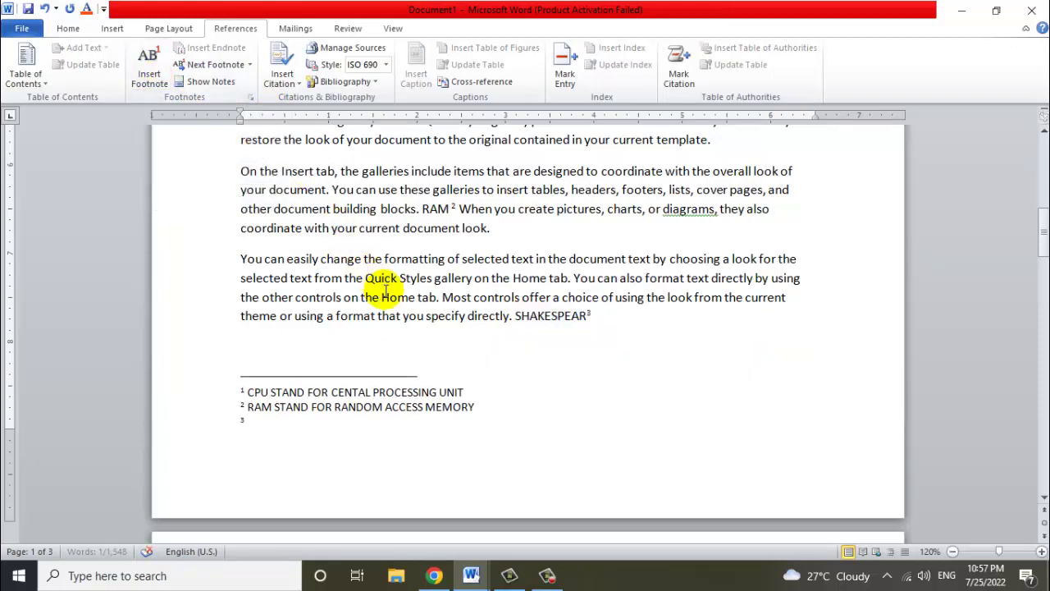
type("SHAKESPEAR IS TH")
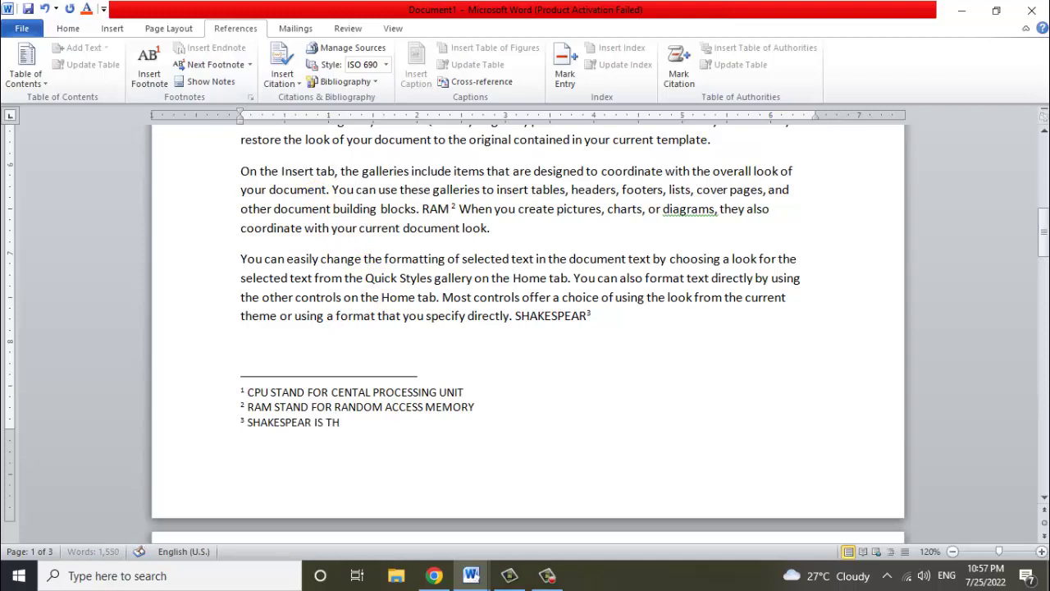
type("E POET OF THIS BOO")
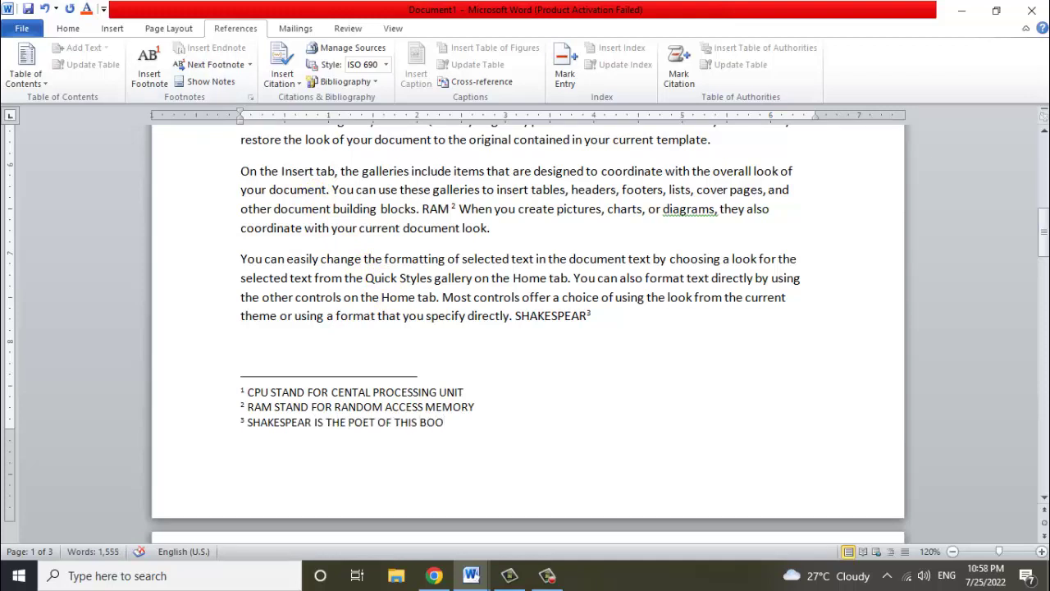
key("BackSpace")
key("BackSpace")
key("BackSpace")
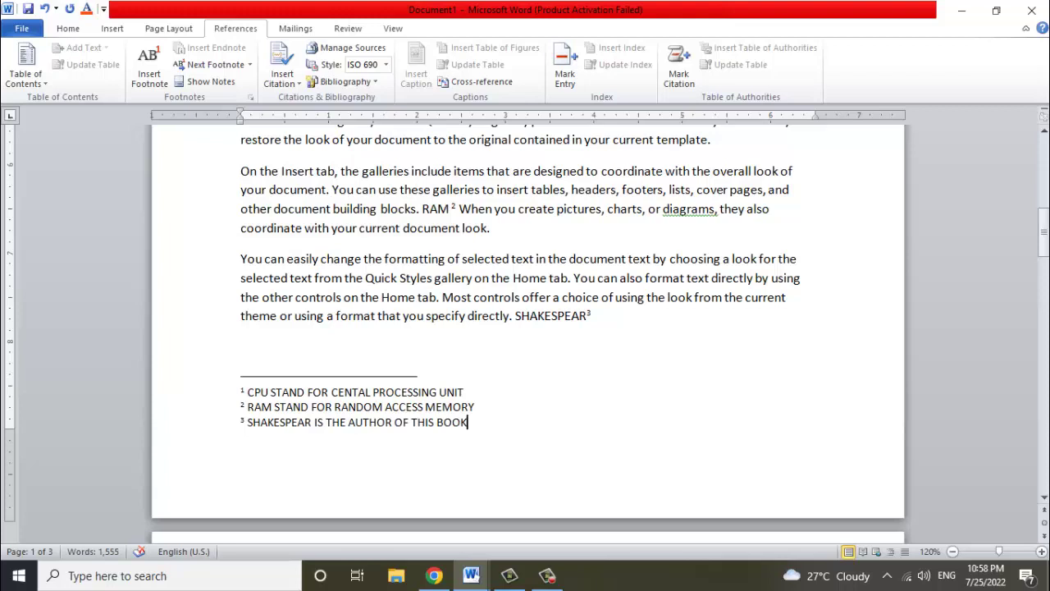
left_click(570, 278)
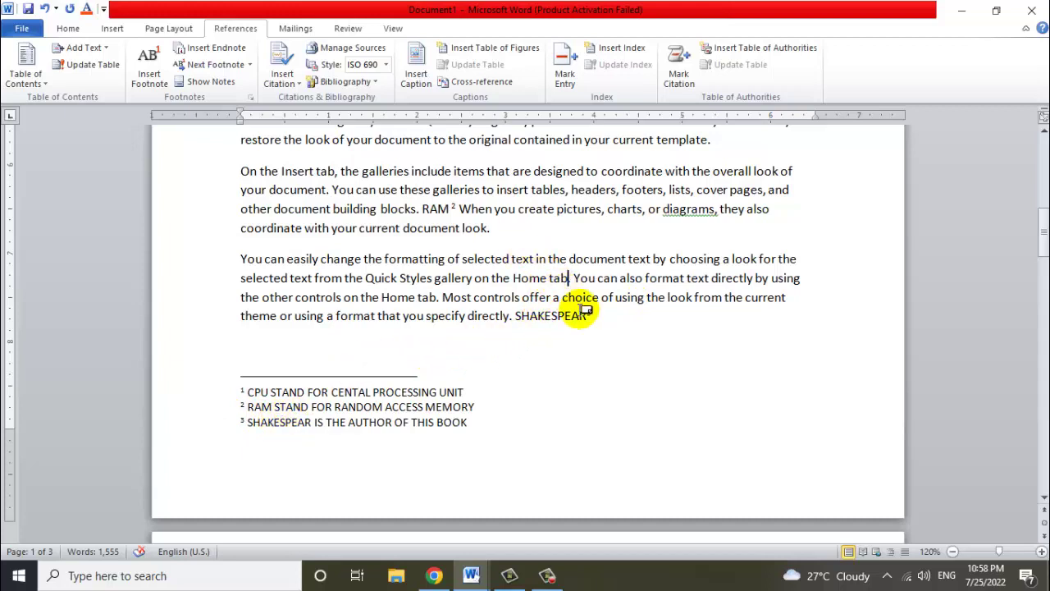
scroll(549, 316, "up", 1)
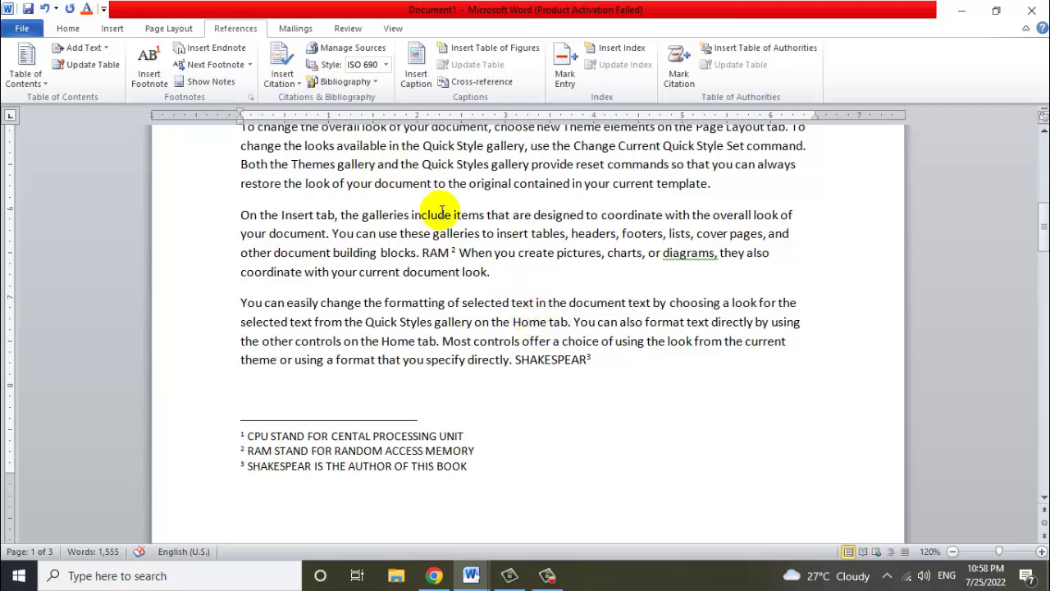
scroll(366, 221, "up", 2)
scroll(368, 237, "up", 2)
scroll(359, 275, "up", 2)
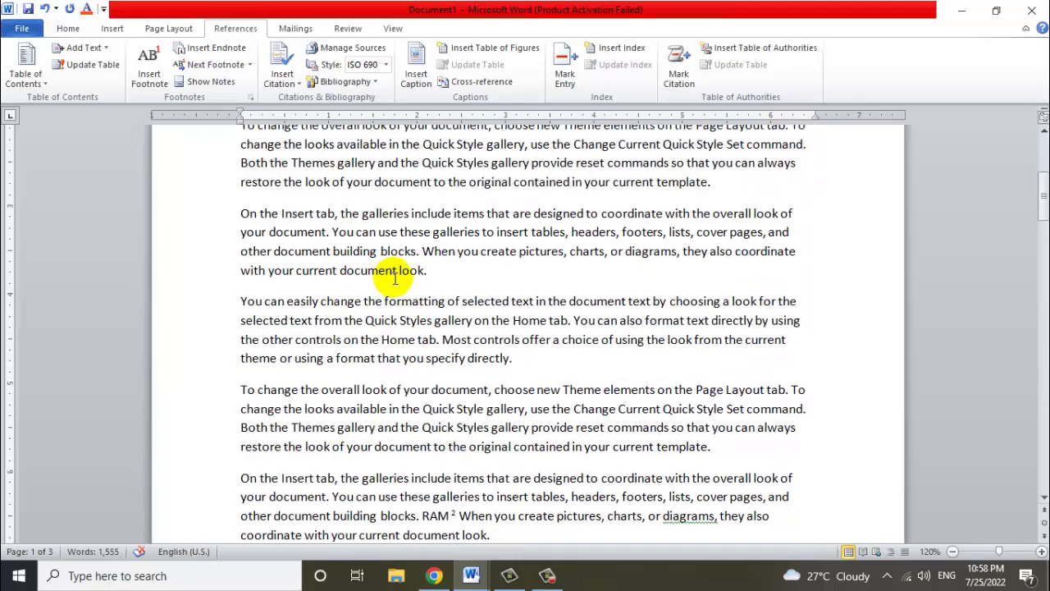
scroll(446, 269, "up", 2)
scroll(446, 184, "up", 2)
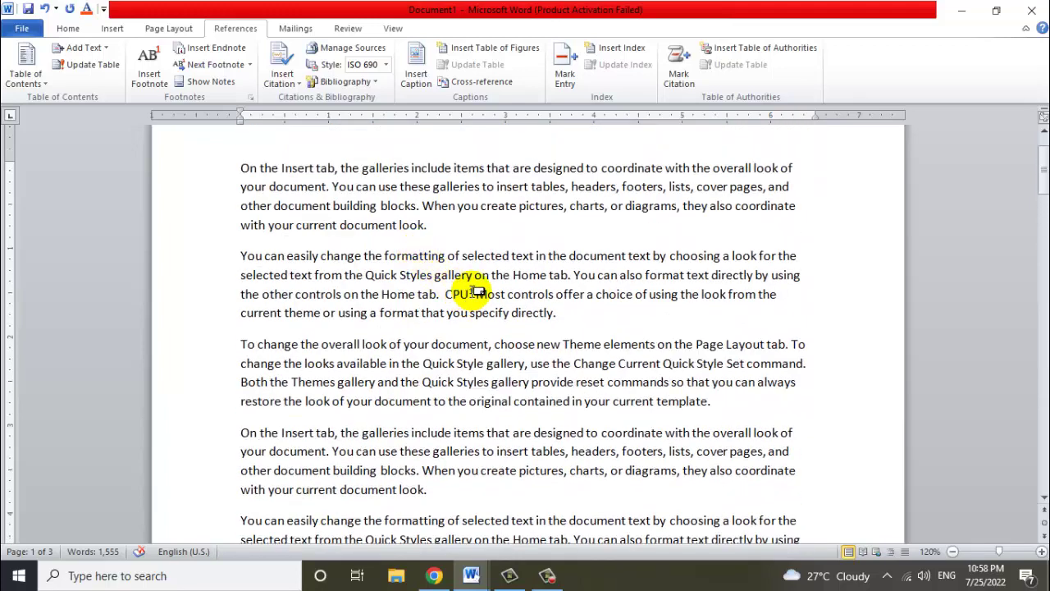
mouse_move(460, 293)
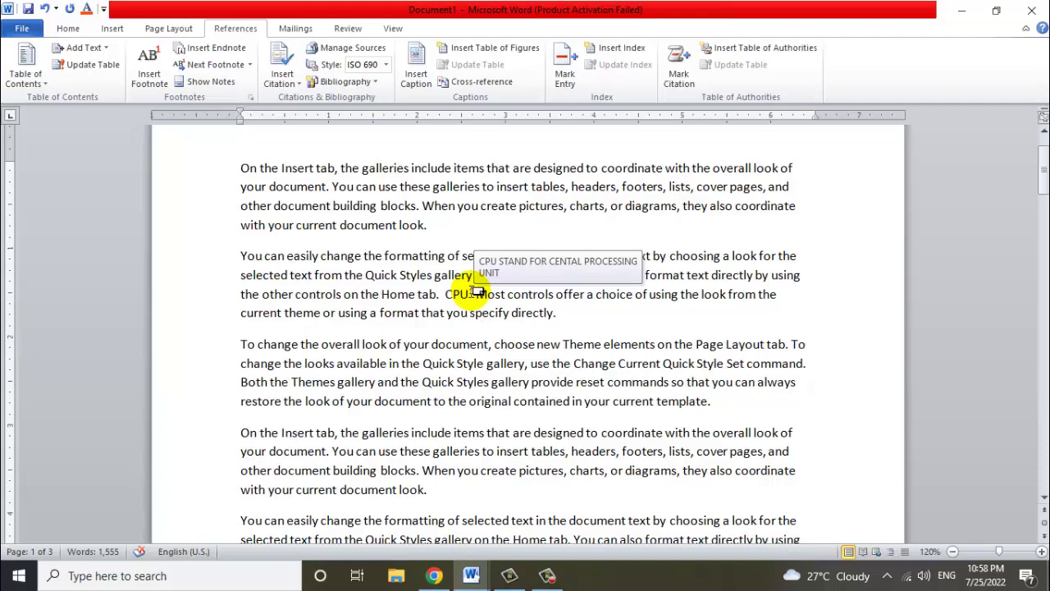
scroll(468, 312, "down", 2)
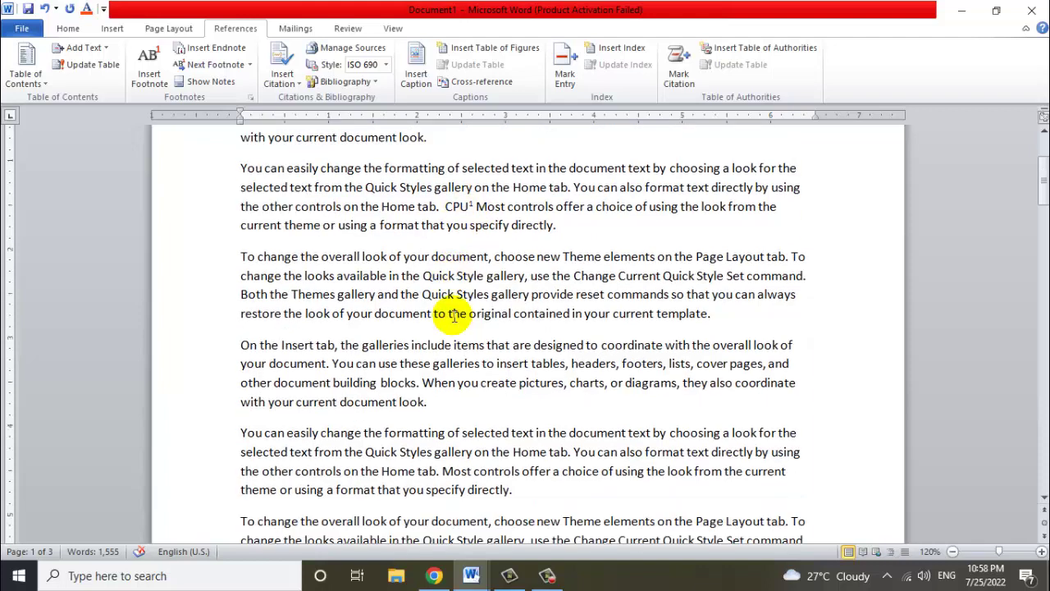
scroll(352, 518, "down", 3)
scroll(446, 304, "down", 3)
scroll(467, 511, "down", 3)
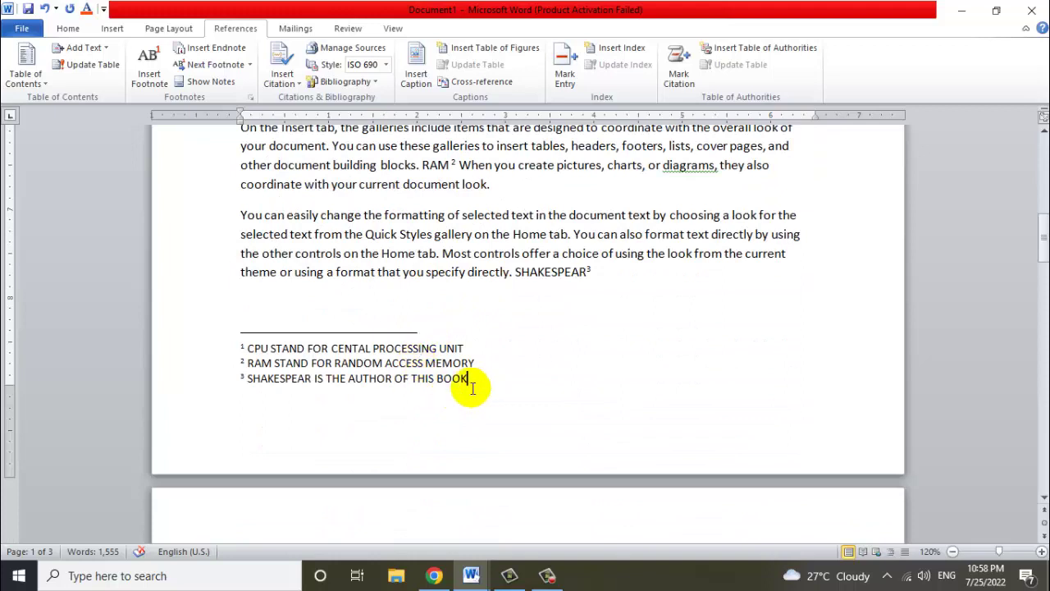
left_click_drag(471, 380, 256, 354)
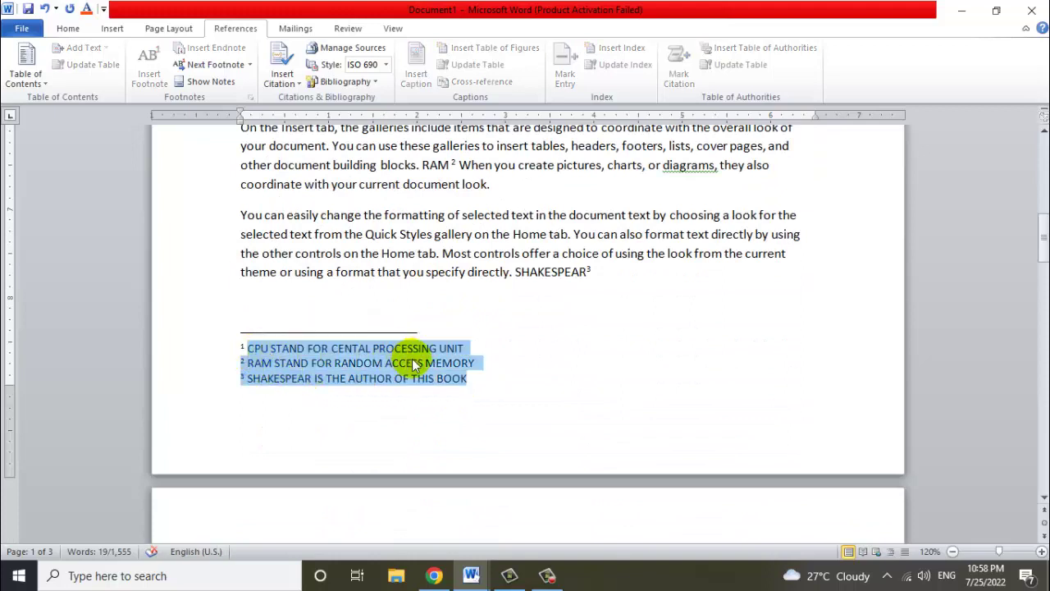
left_click(470, 364)
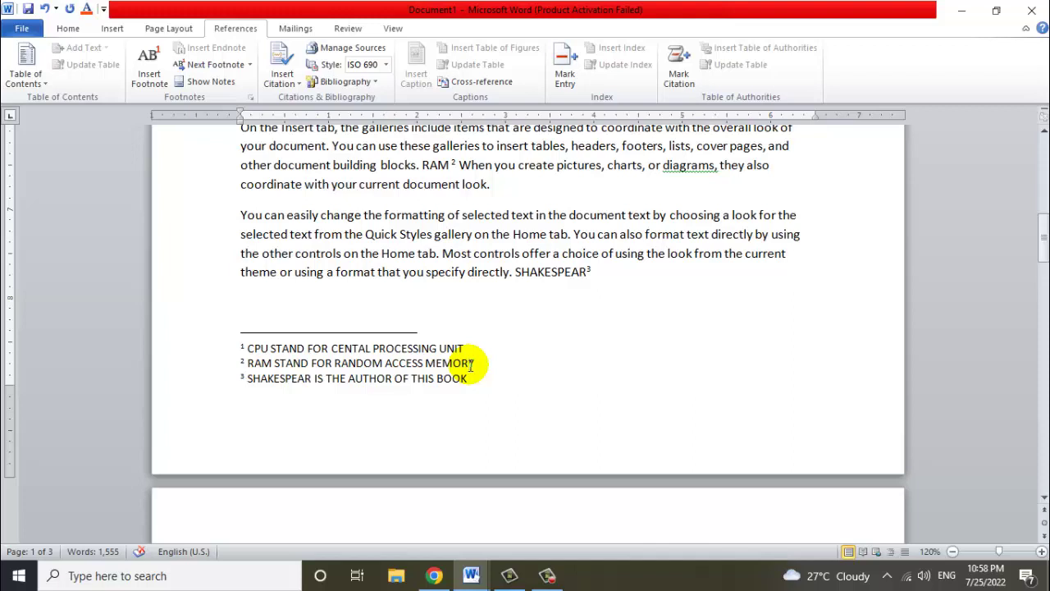
scroll(460, 358, "down", 3)
scroll(456, 356, "down", 2)
scroll(476, 369, "down", 2)
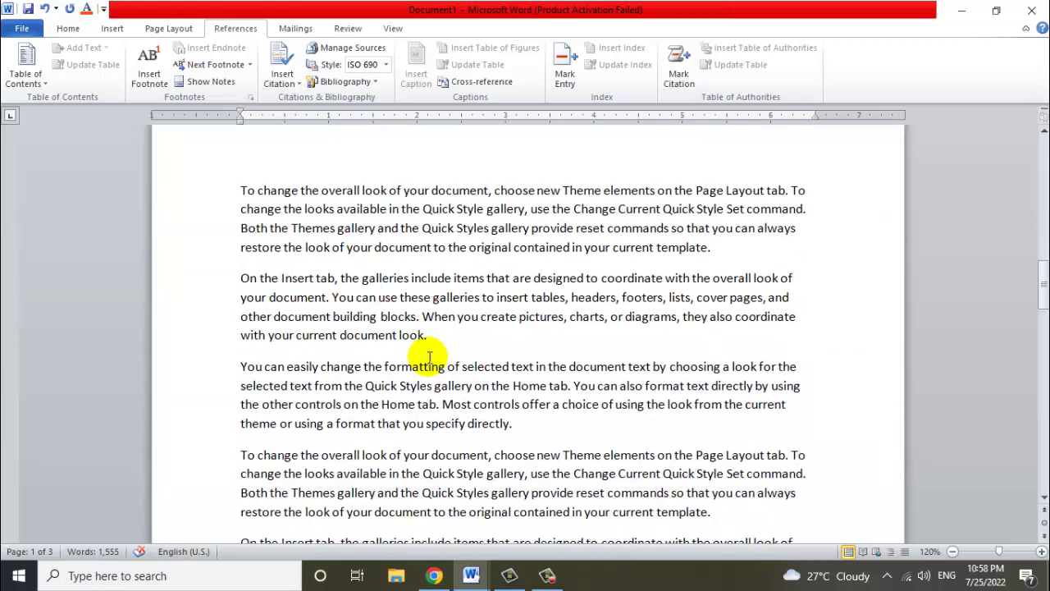
Insert LCD before 'When' with footnote 4 reading 'LCD STAND FOR LIQUID CRYSTAL DISPLAY'.
left_click(424, 318)
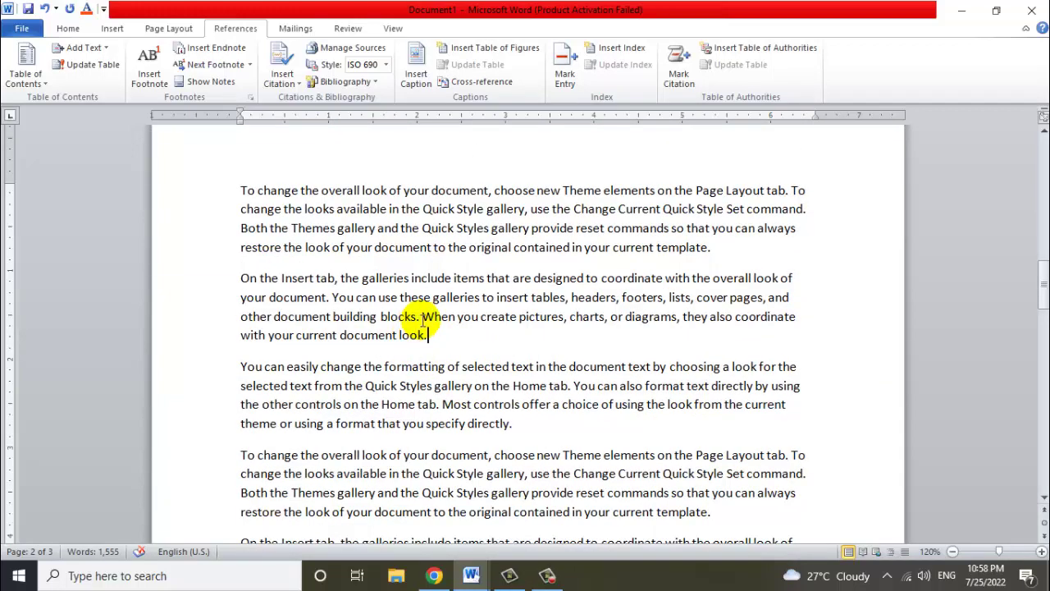
type("LCD")
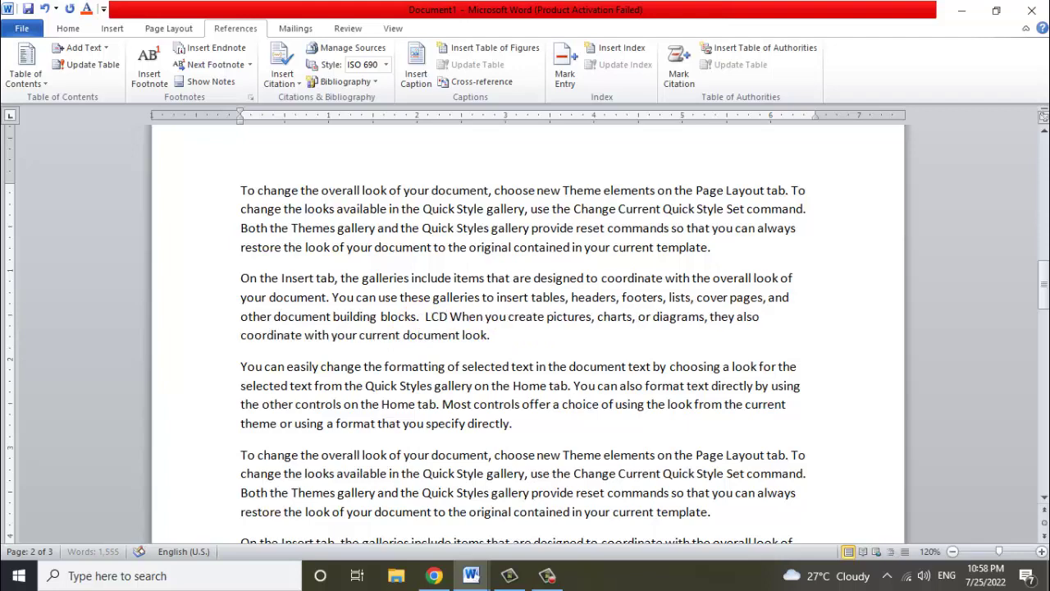
double_click(435, 316)
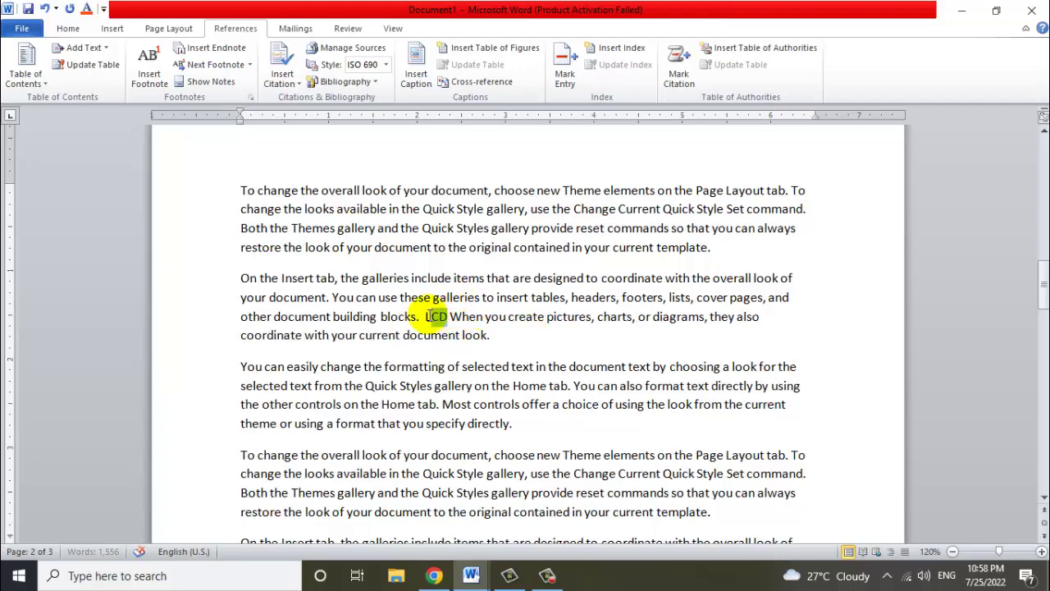
left_click(149, 70)
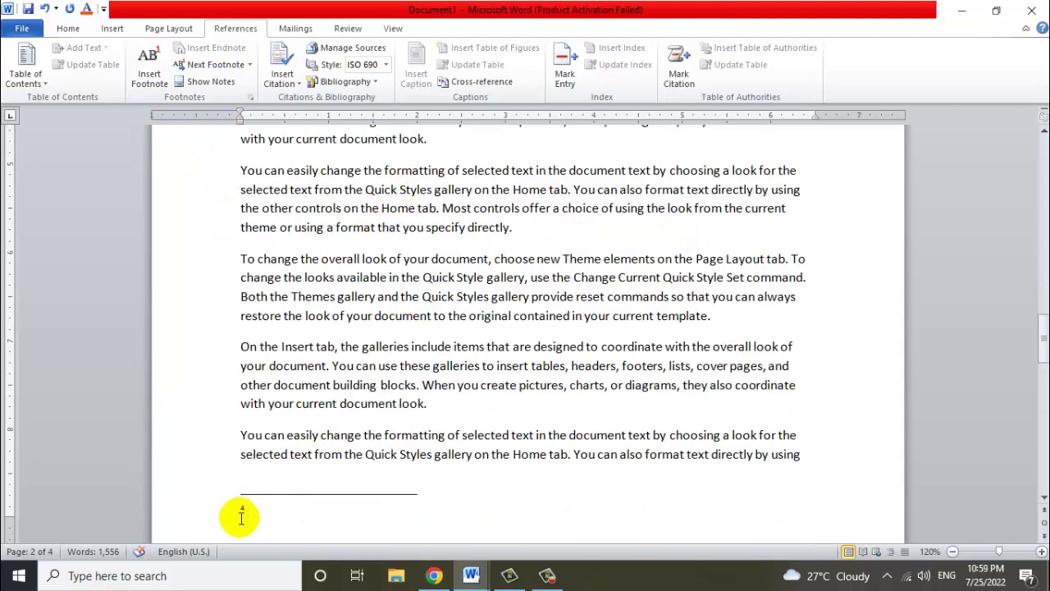
scroll(374, 404, "up", 10)
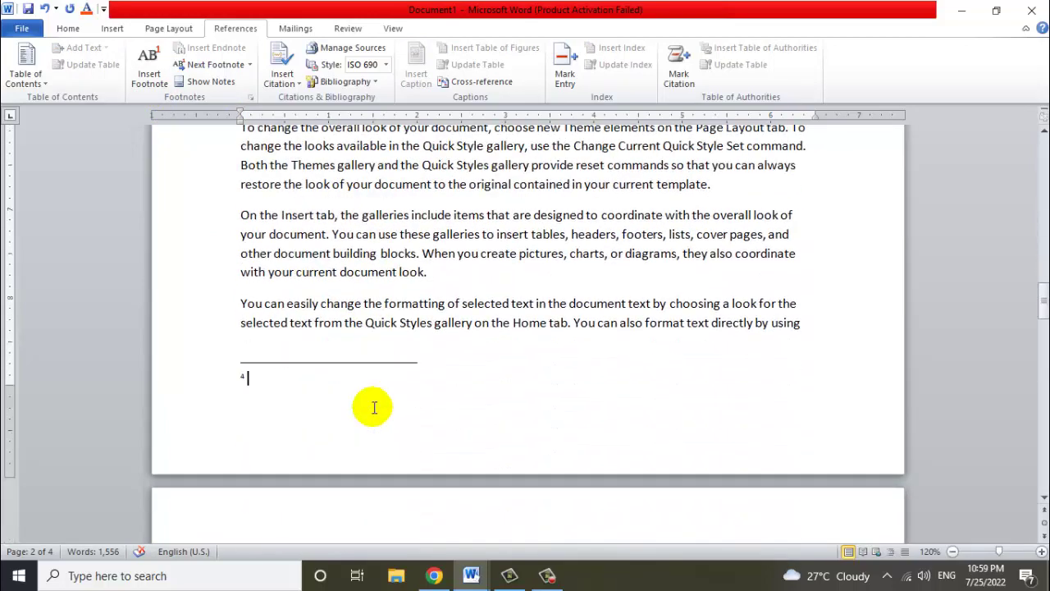
type("LCD")
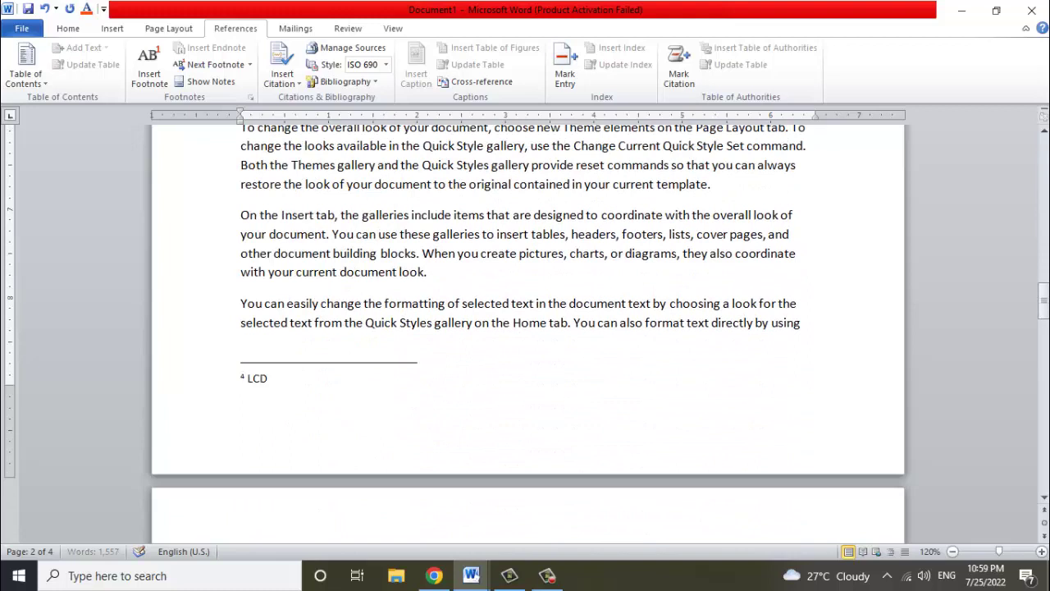
type(" STAND FOR L")
type("IQUID CRYS")
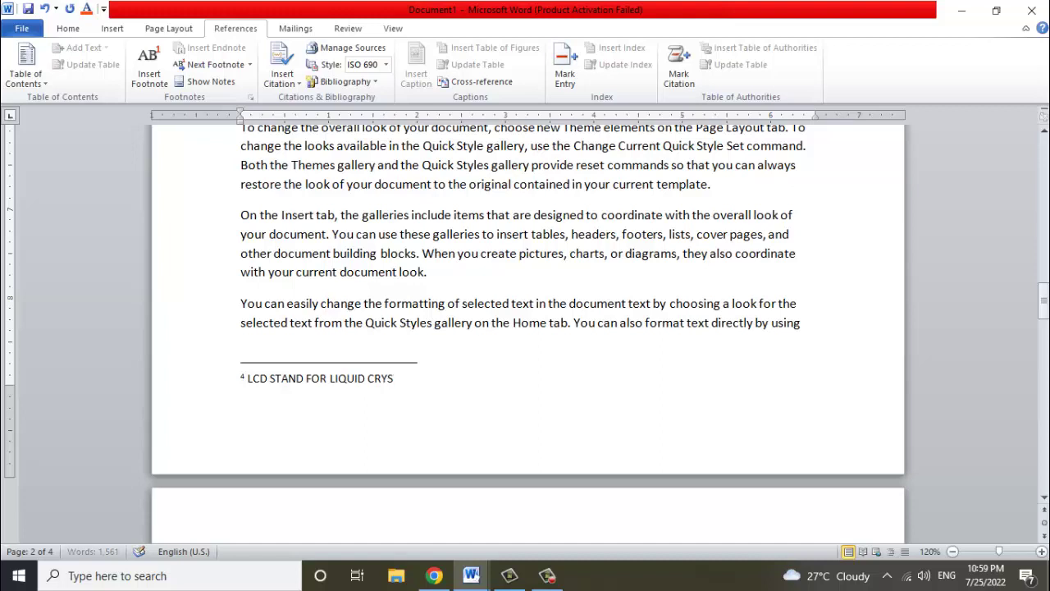
type("TAL DISPL")
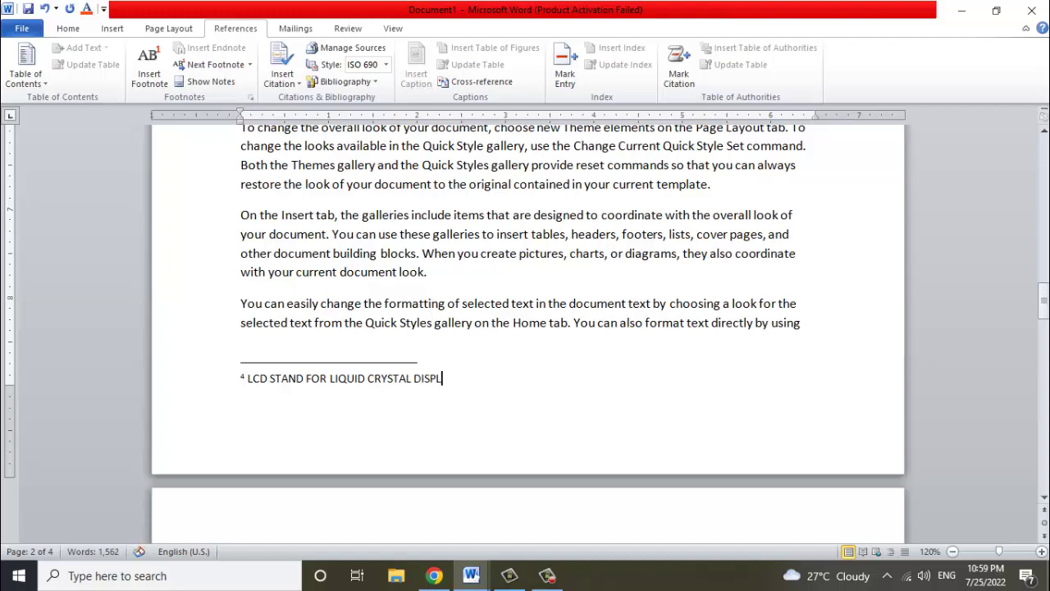
type("AY")
Step back and forth between footnotes, then put the cursor inside SHAKESPEAR on page 1.
left_click(230, 66)
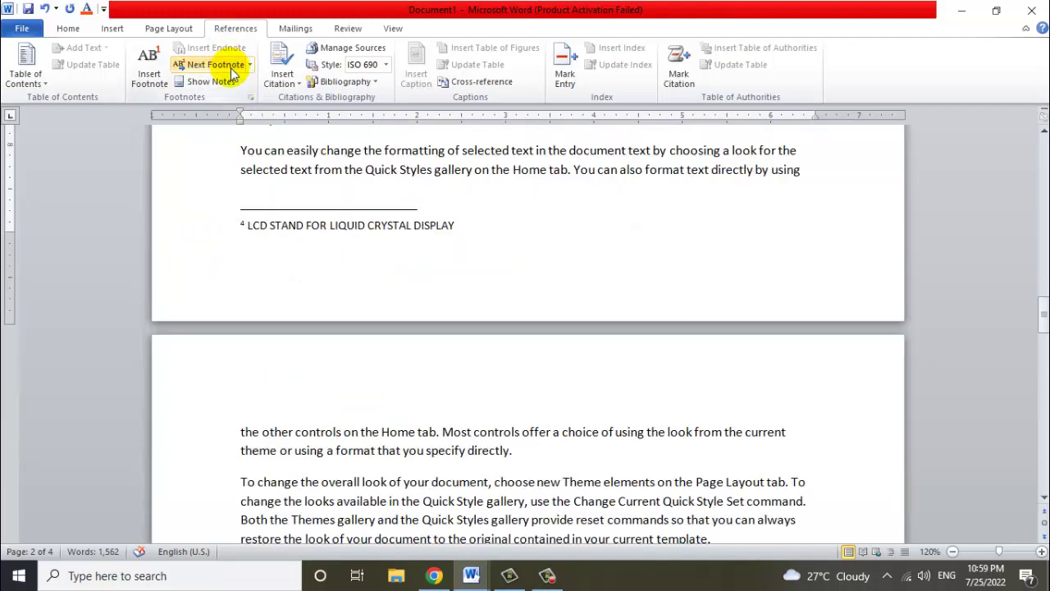
left_click(233, 73)
left_click(250, 65)
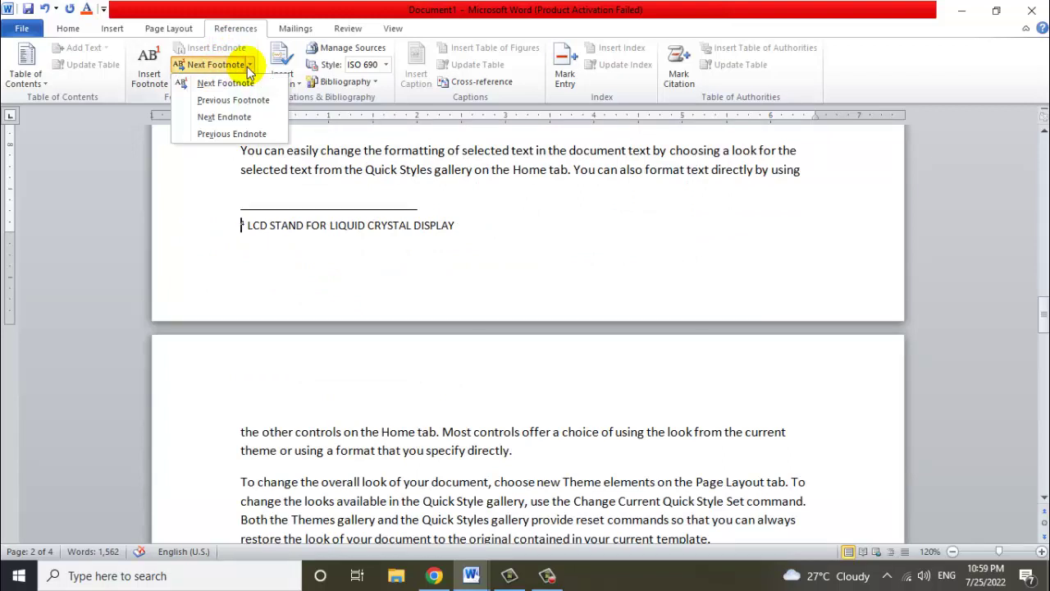
left_click(246, 99)
left_click(250, 65)
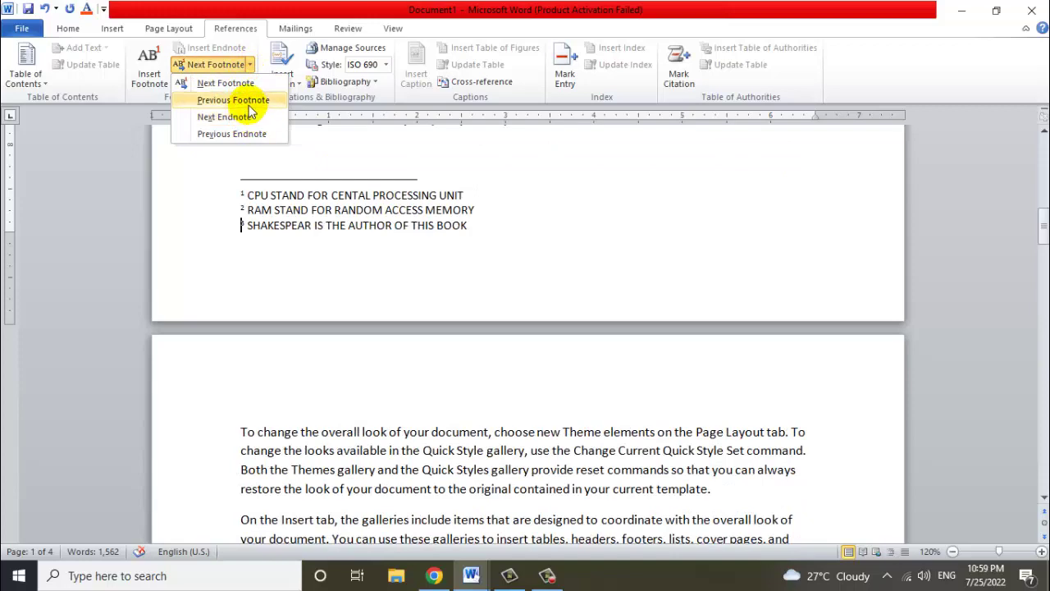
left_click(236, 83)
left_click(250, 64)
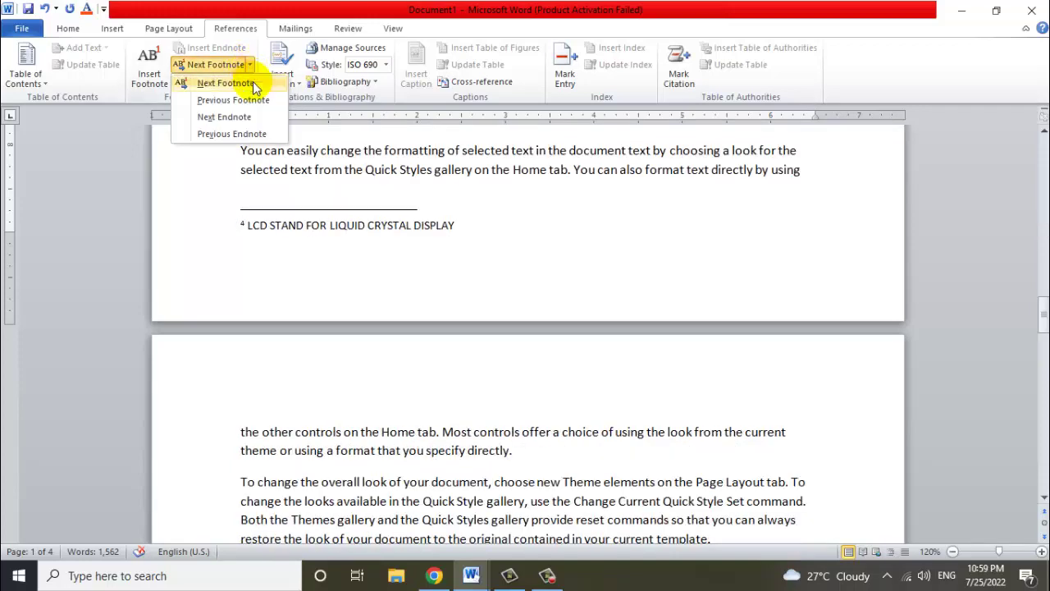
left_click(246, 99)
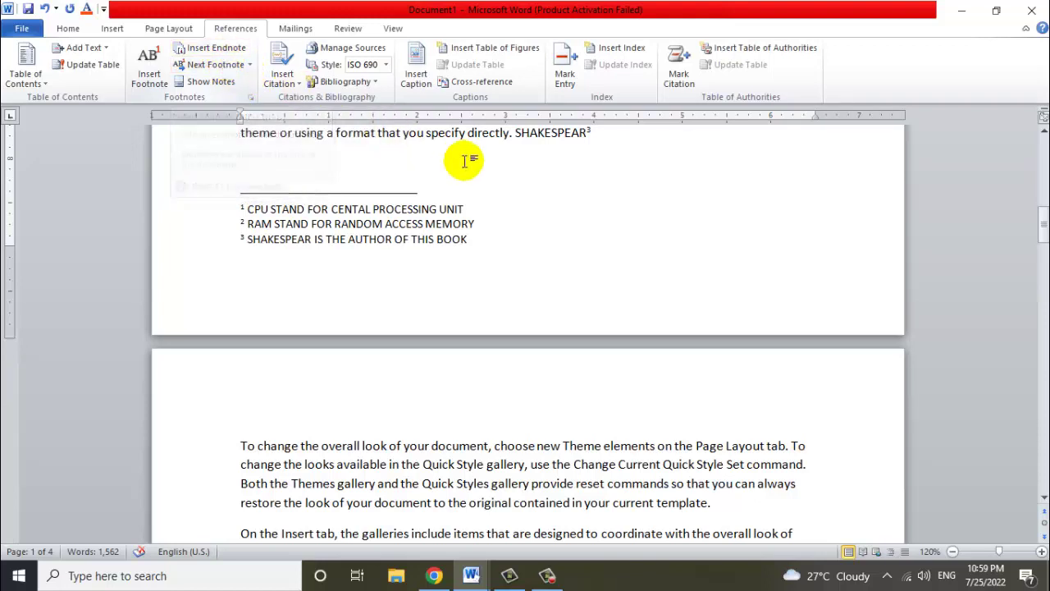
left_click(549, 182)
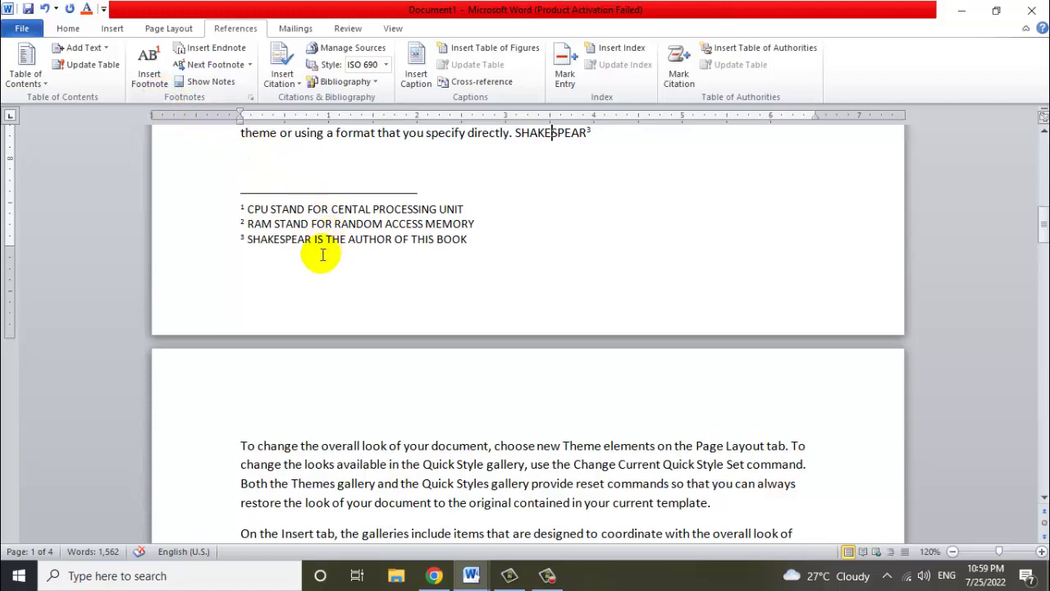
Insert an endnote at SHAKESPEAR reading 'THIS BOOK'.
left_click(223, 49)
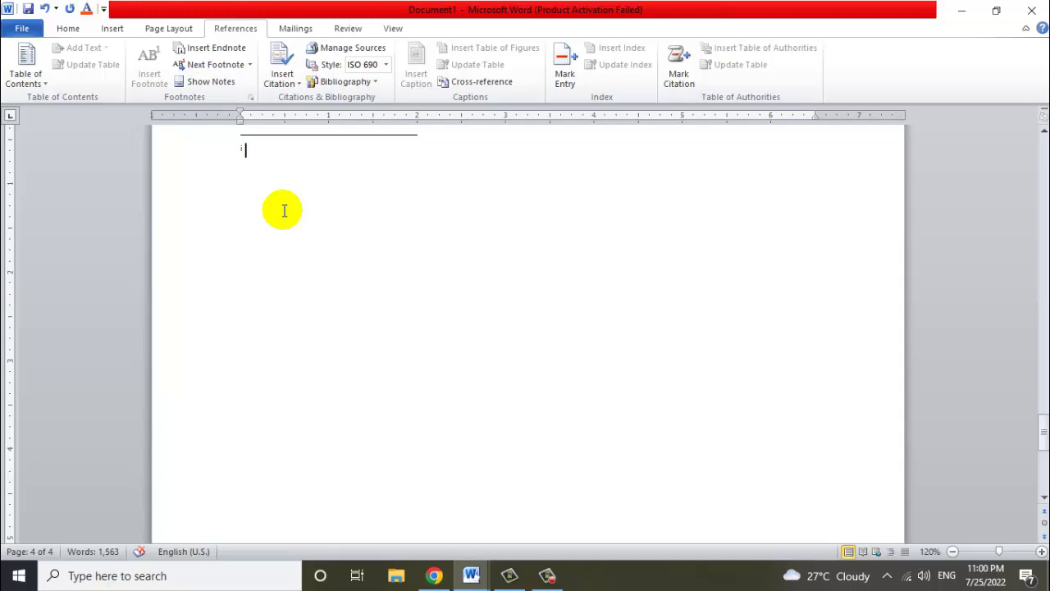
type("THIS")
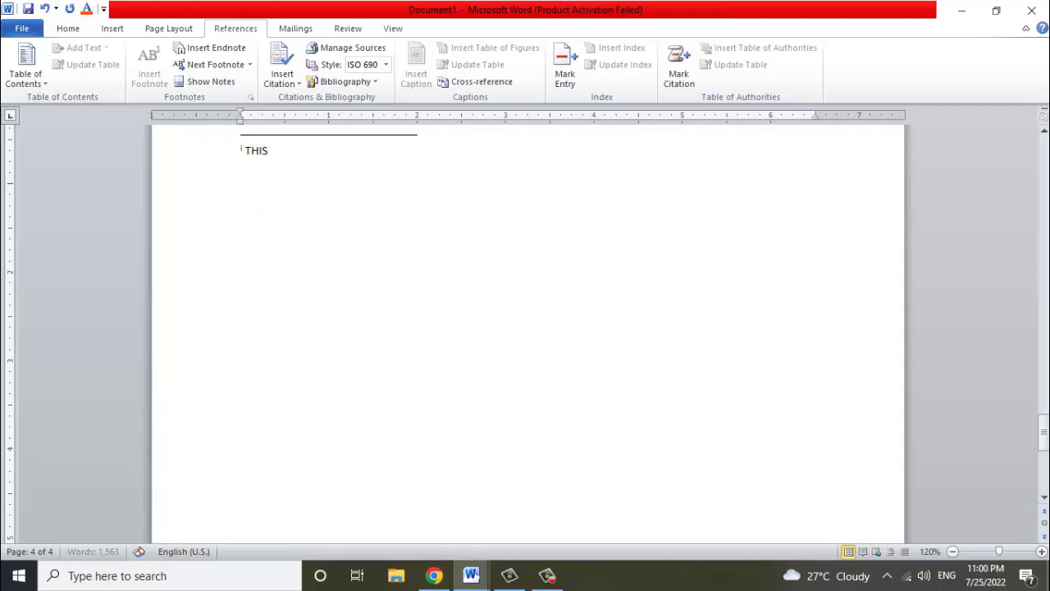
type(" BOOK")
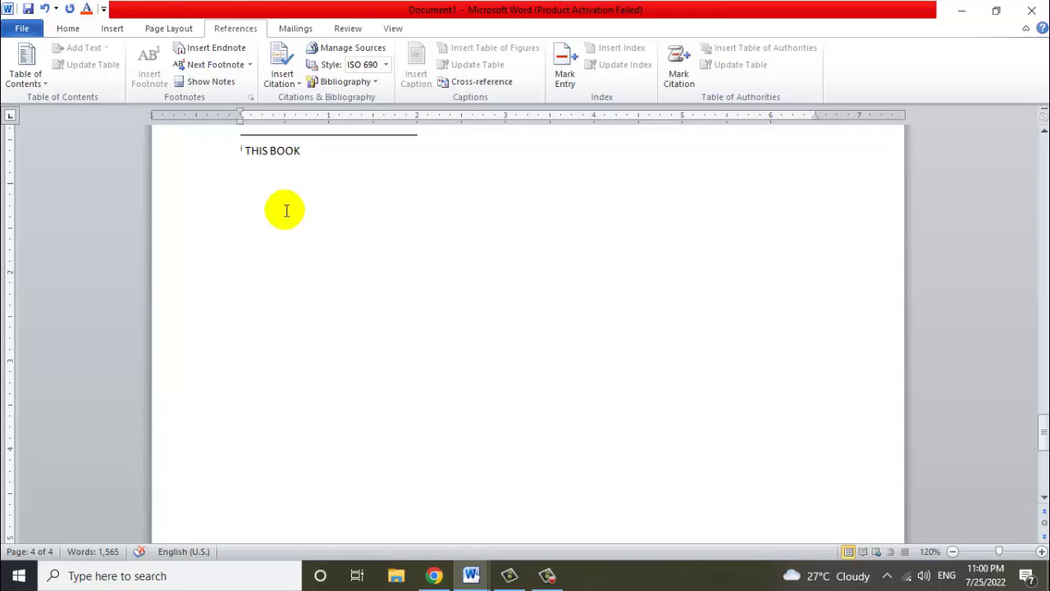
scroll(293, 156, "up", 3)
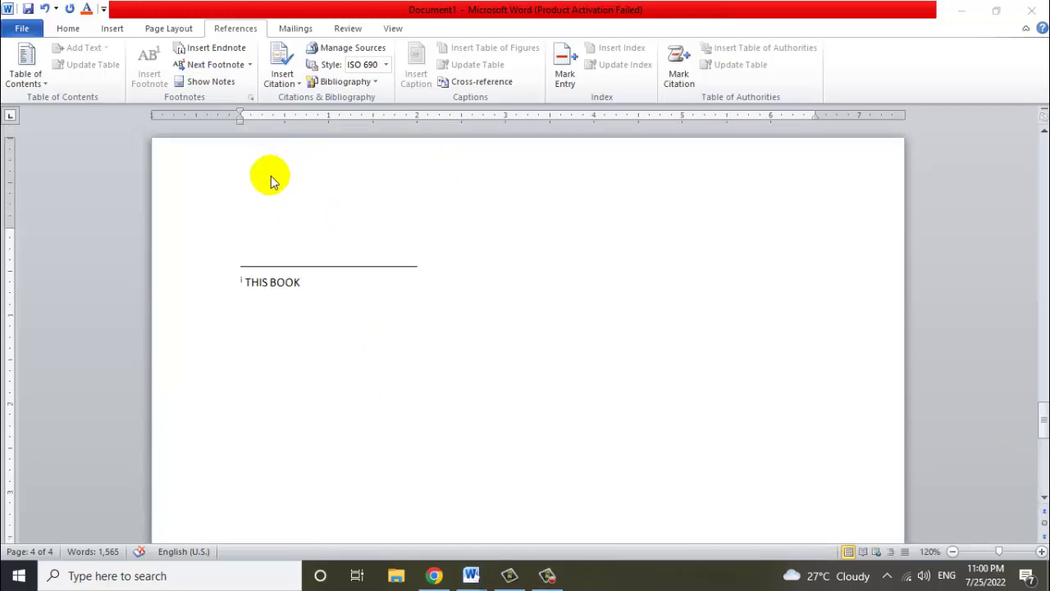
Jump to the endnote and add an empty line after 'THIS BOOK'.
left_click(249, 64)
scroll(346, 205, "up", 5)
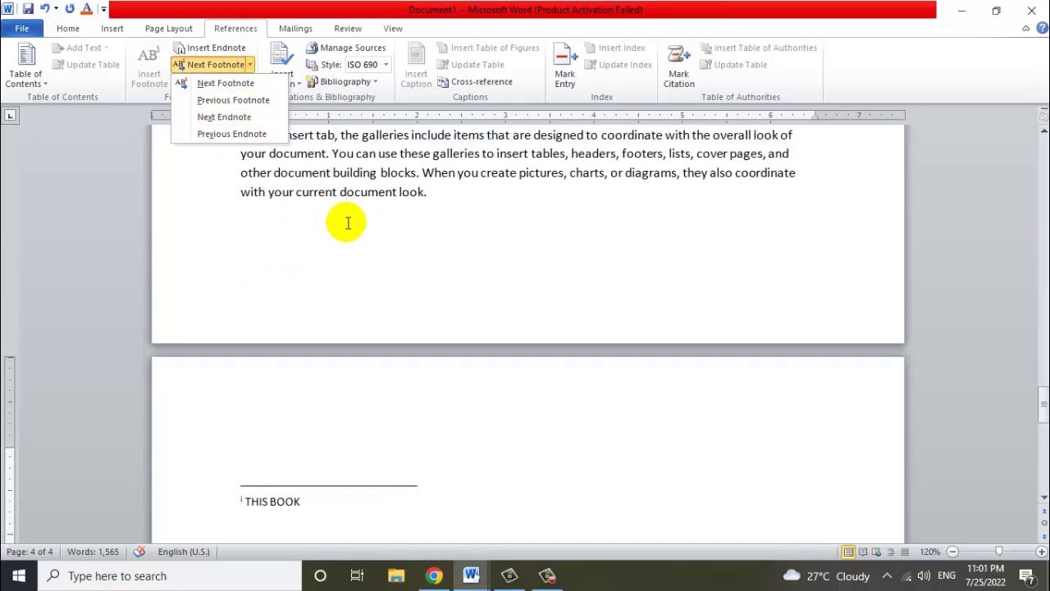
left_click(248, 65)
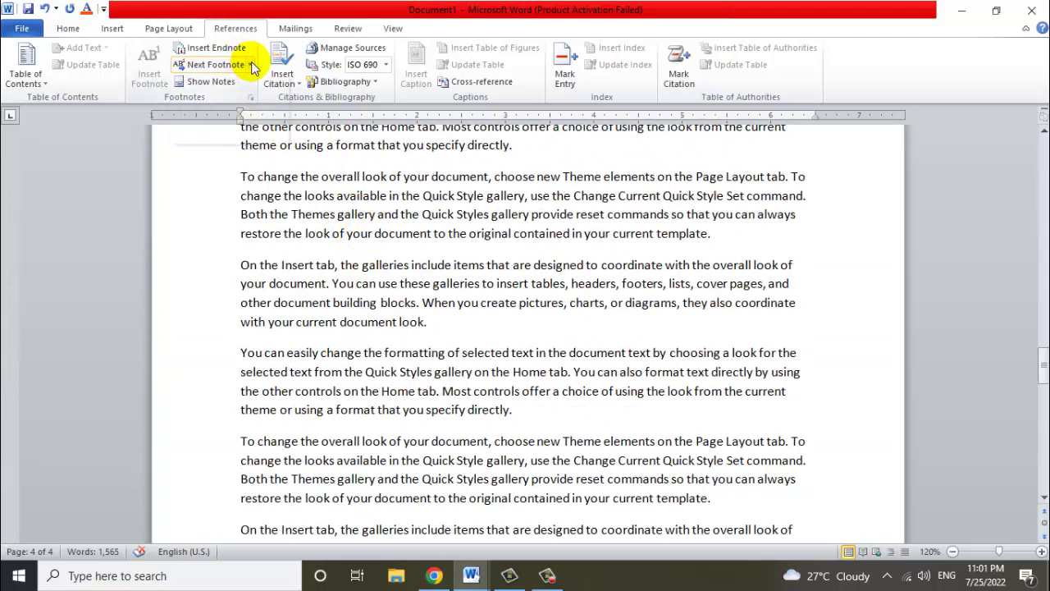
left_click(250, 64)
left_click(222, 116)
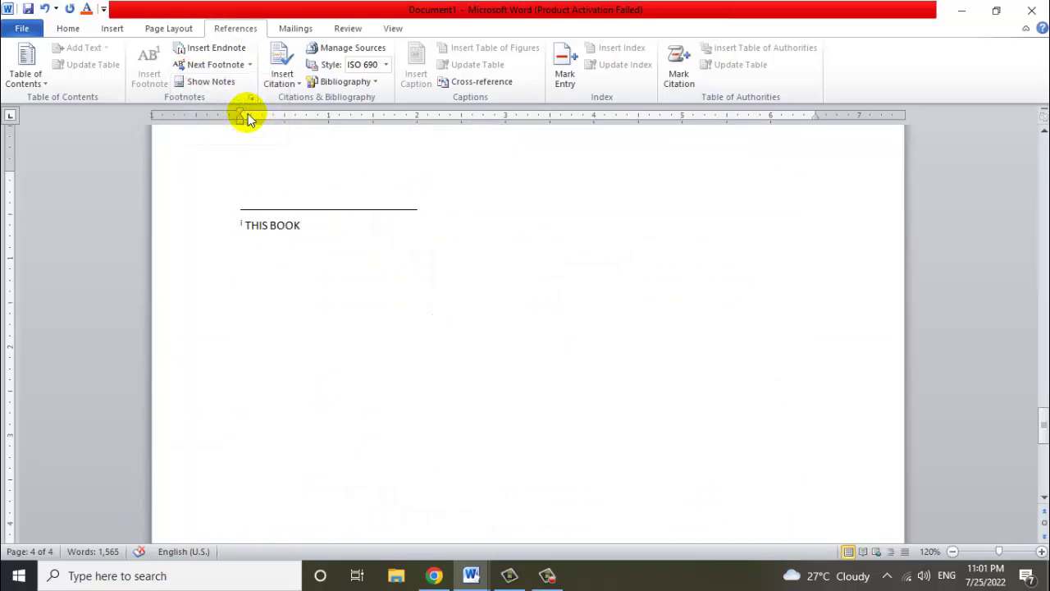
left_click(352, 229)
key("Return")
key("Return")
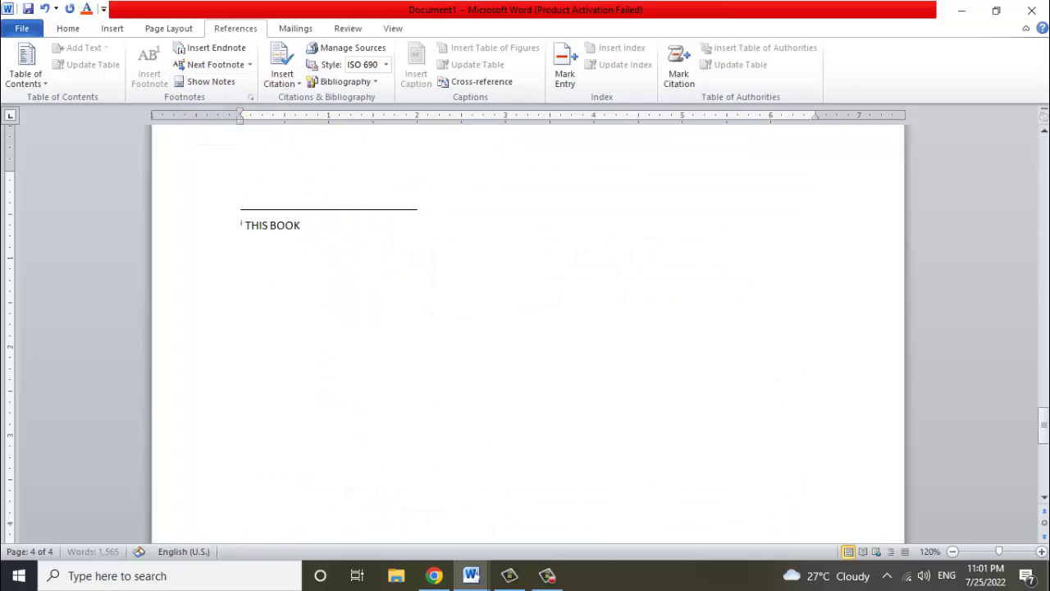
Return to the footnotes and scroll through pages 1–3, placing the cursor in page 3's text.
left_click(207, 81)
scroll(332, 260, "down", 4)
scroll(332, 261, "up", 3)
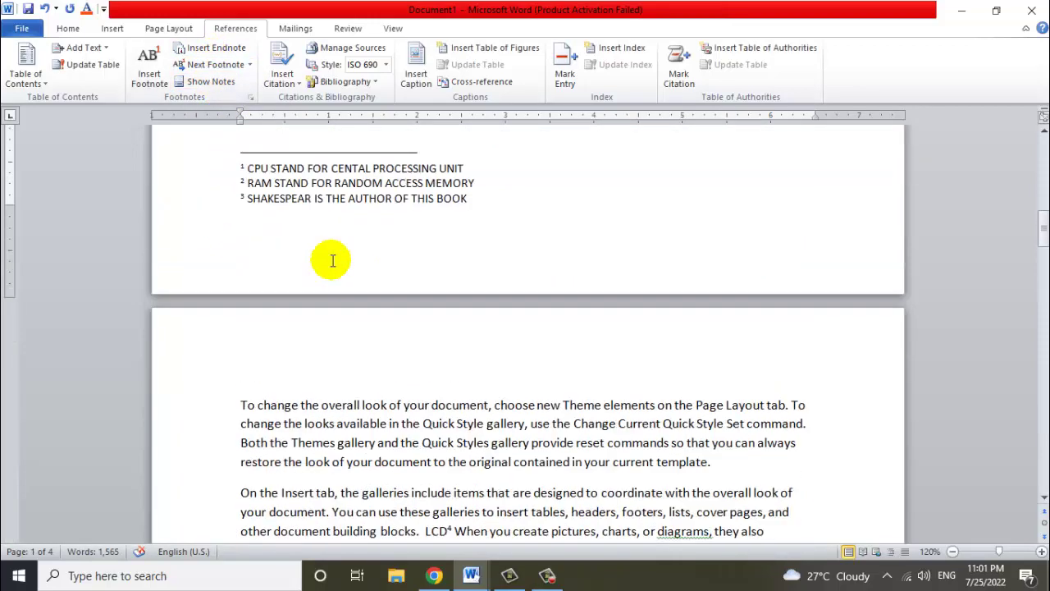
scroll(332, 261, "up", 5)
scroll(332, 261, "up", 4)
scroll(333, 260, "up", 1)
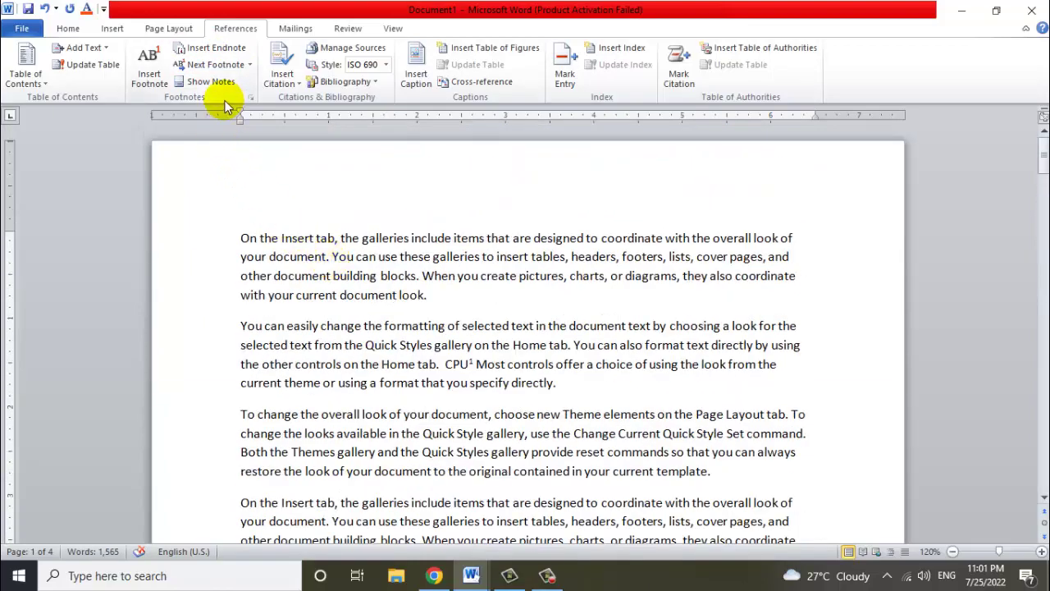
scroll(333, 211, "down", 5)
scroll(334, 212, "down", 6)
scroll(334, 211, "down", 5)
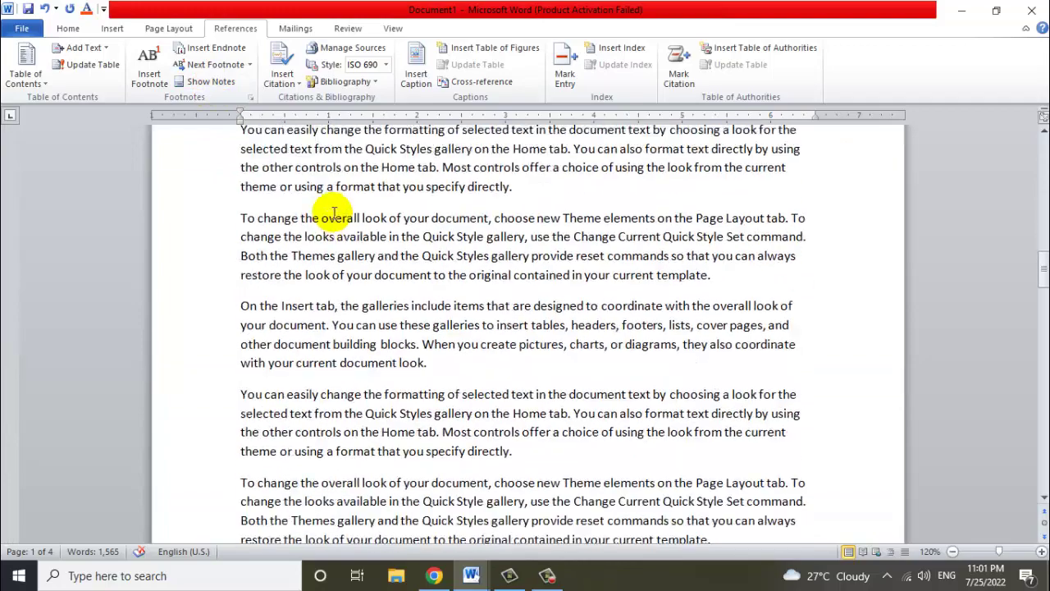
scroll(334, 212, "down", 3)
left_click(365, 207)
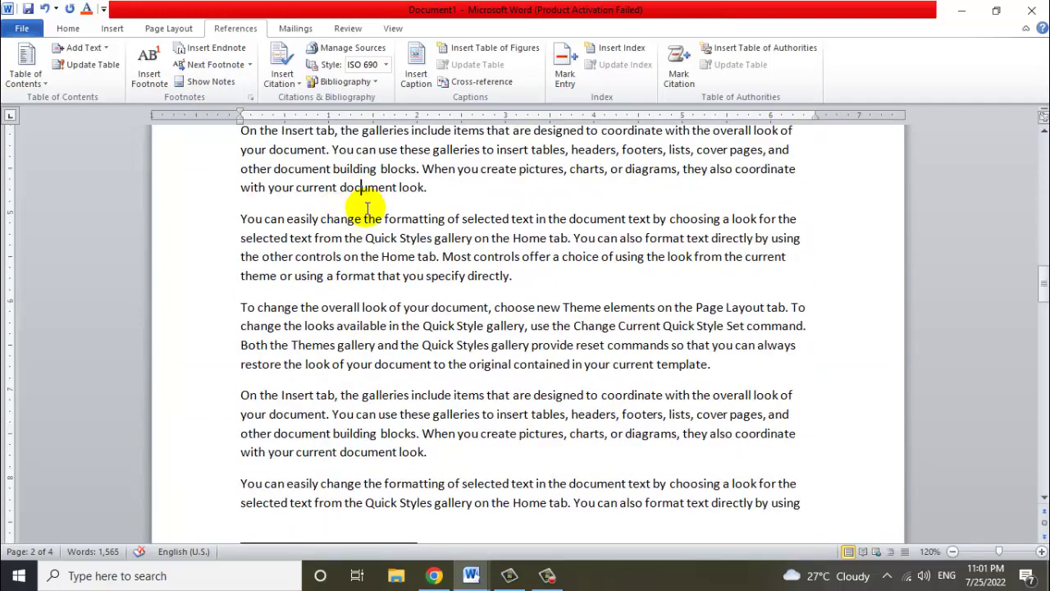
scroll(274, 207, "down", 5)
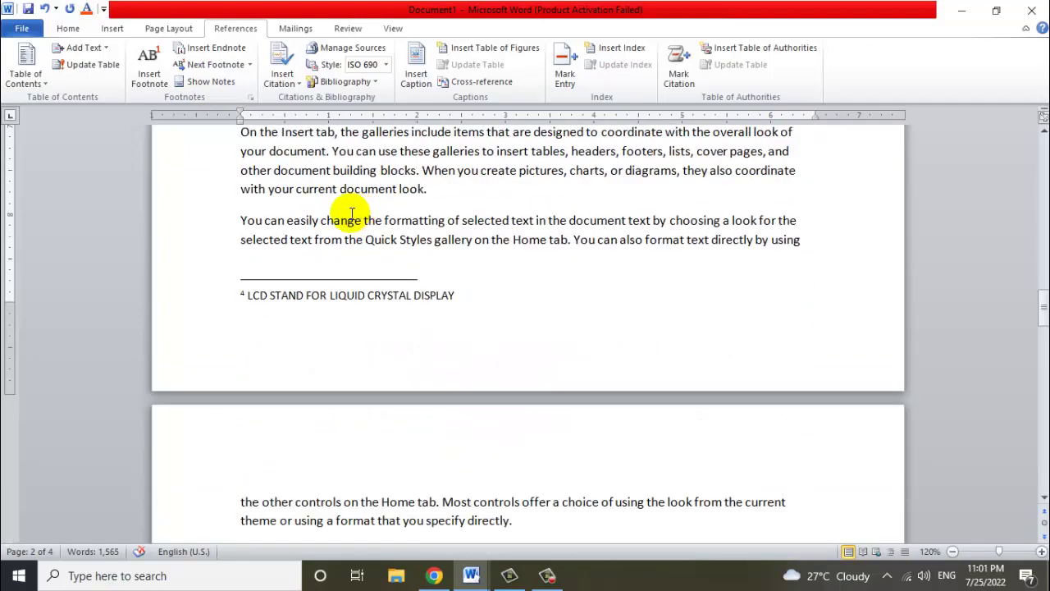
scroll(270, 230, "down", 8)
left_click(398, 221)
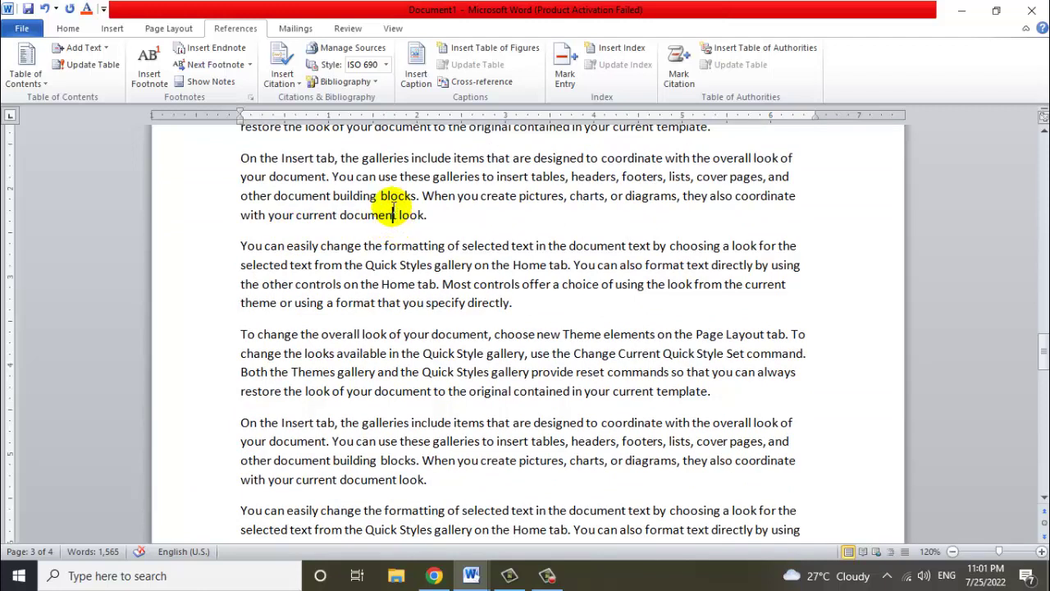
Show the footnote area, then move back to the previous footnote from the LCD note.
left_click(227, 89)
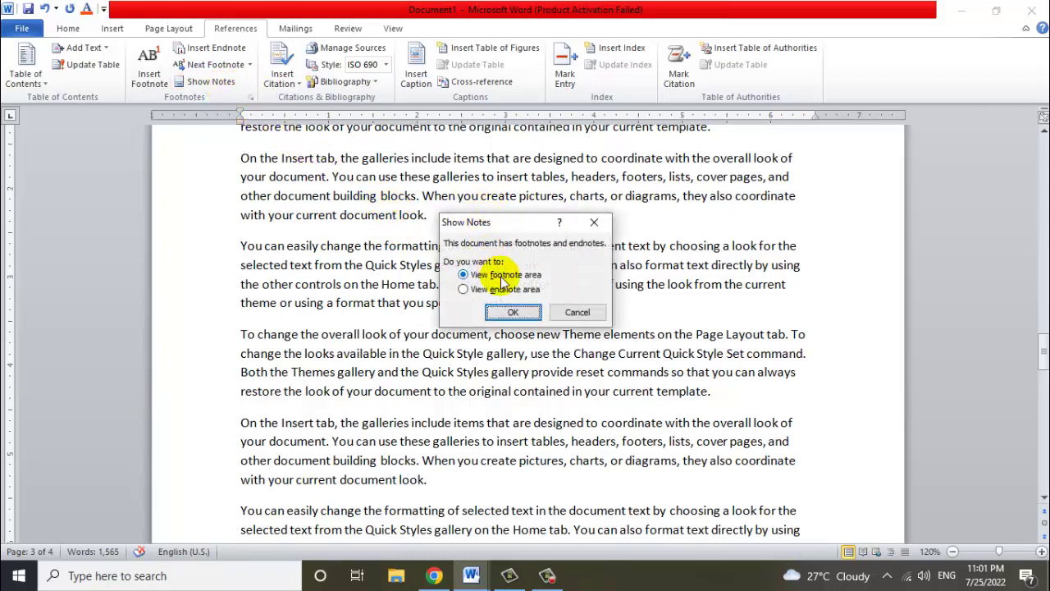
left_click(502, 276)
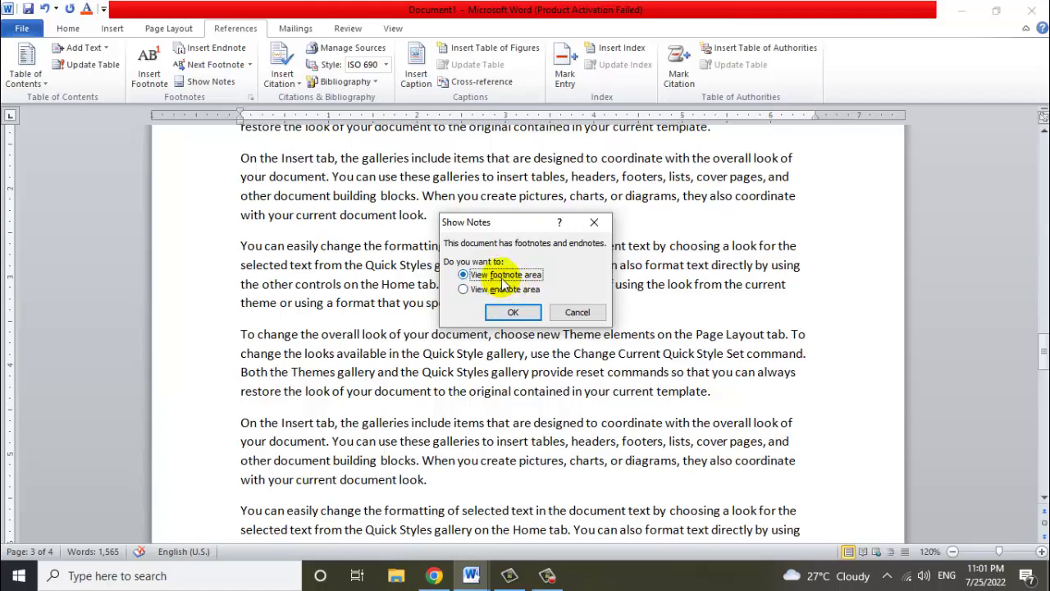
left_click(512, 311)
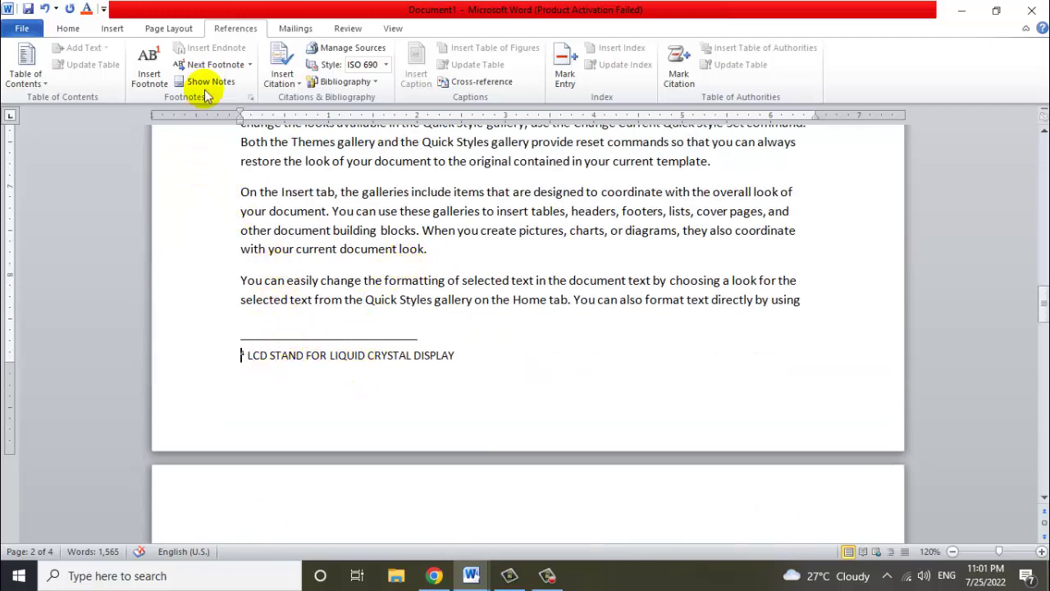
left_click(249, 66)
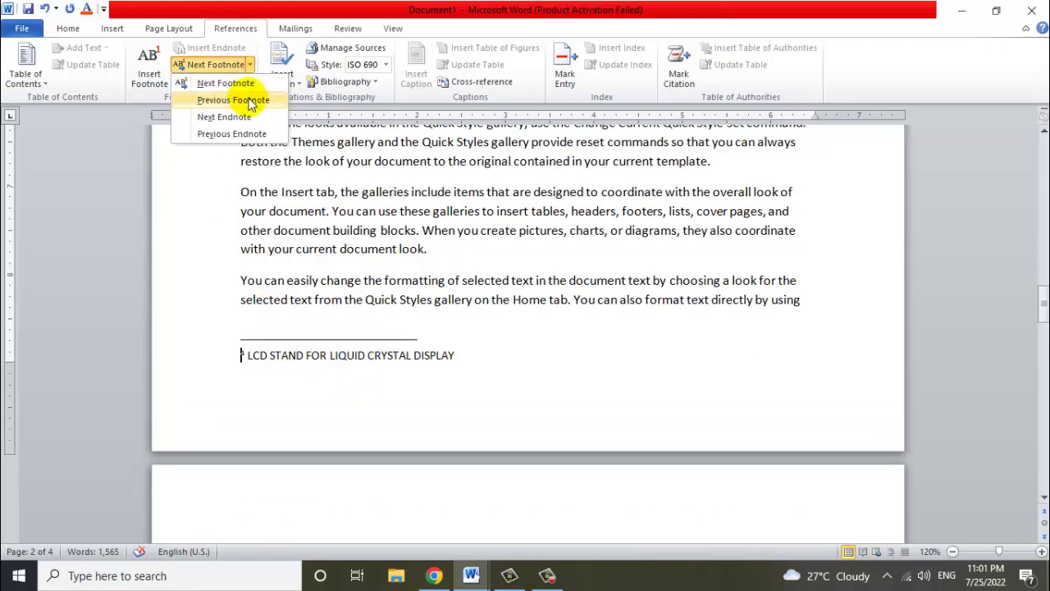
left_click(246, 99)
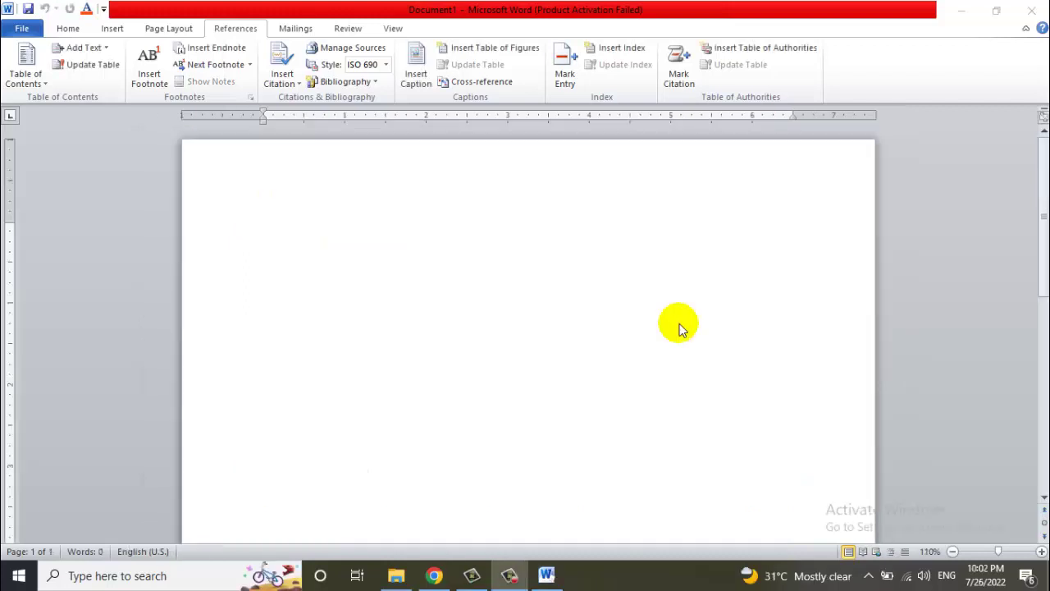
Generate two sample paragraphs with =rand(2) in the blank document and start adding a new citation source.
left_click(471, 220)
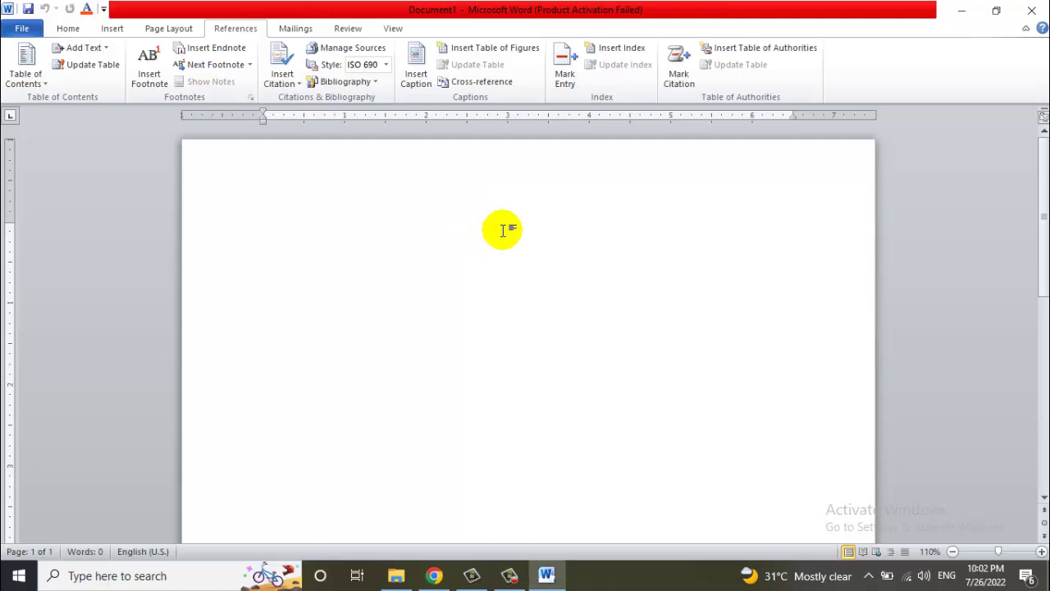
type("=")
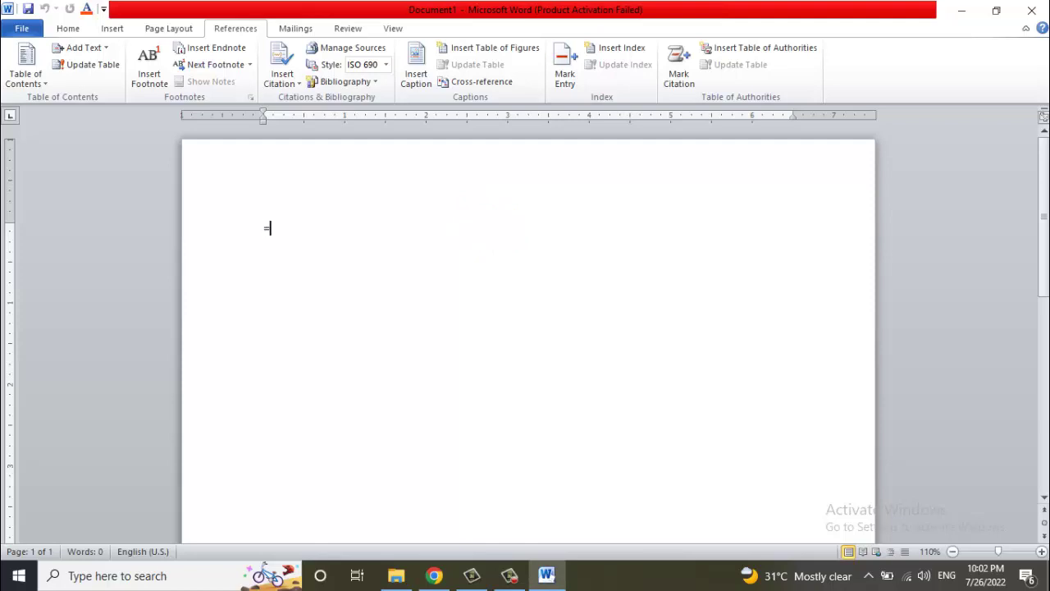
type("rand(2)")
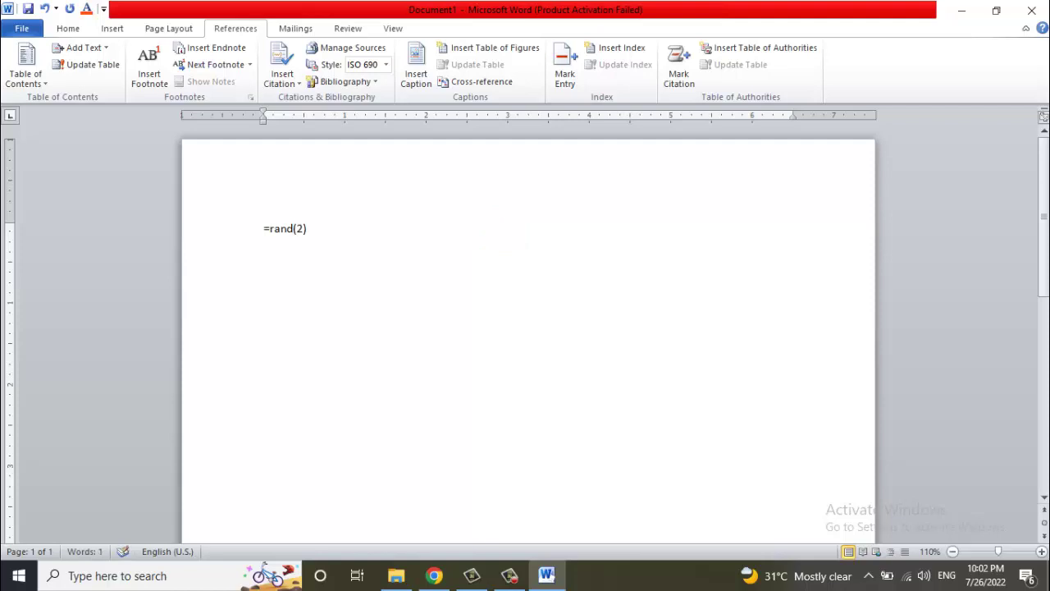
key("Return")
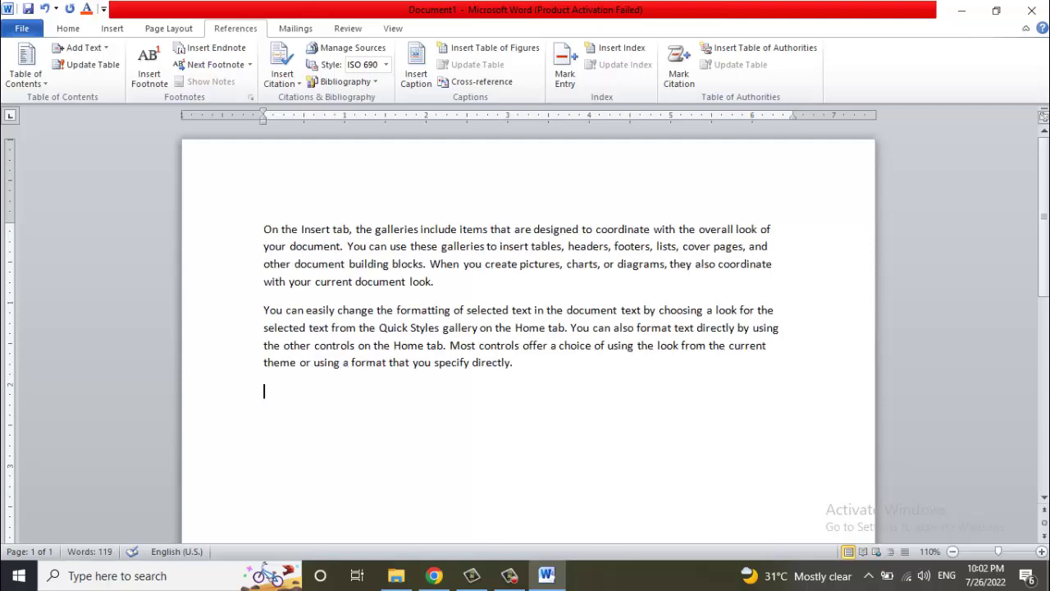
left_click(286, 91)
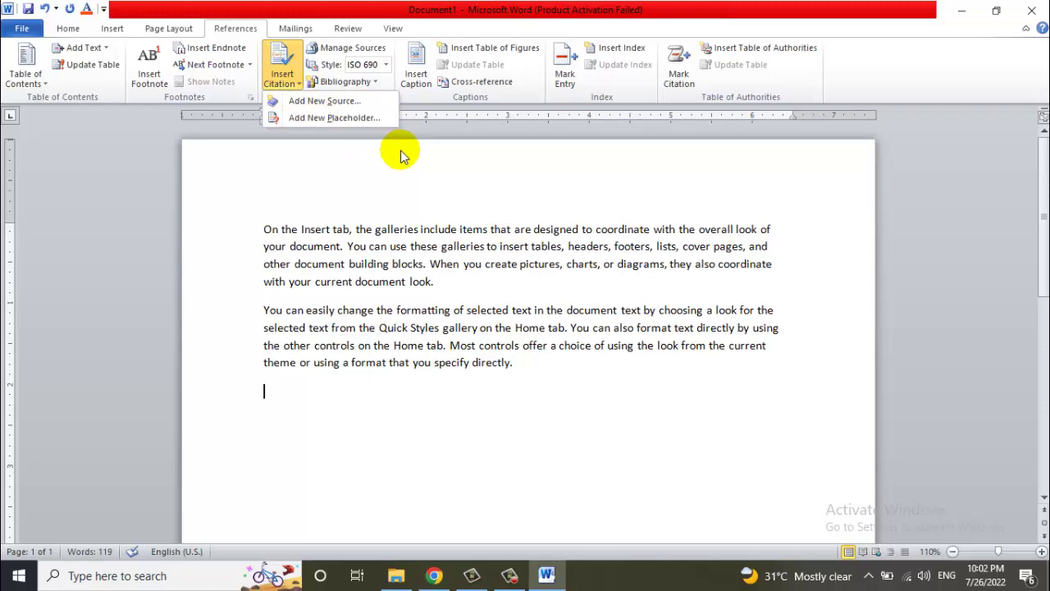
left_click(344, 101)
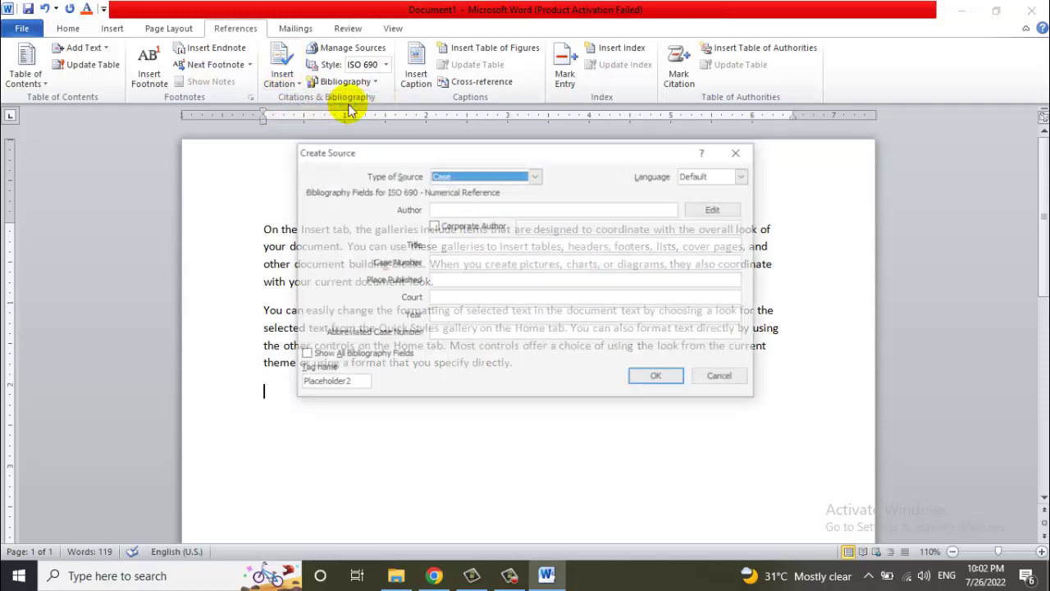
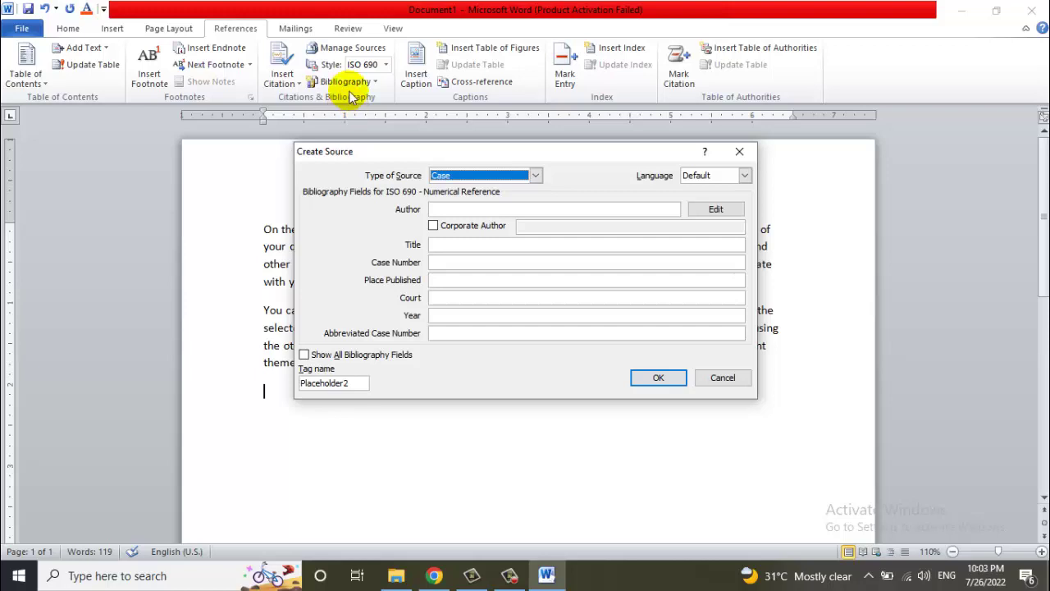
Discard the new source form, undo, and regenerate the sample text with =rand(20).
left_click(669, 377)
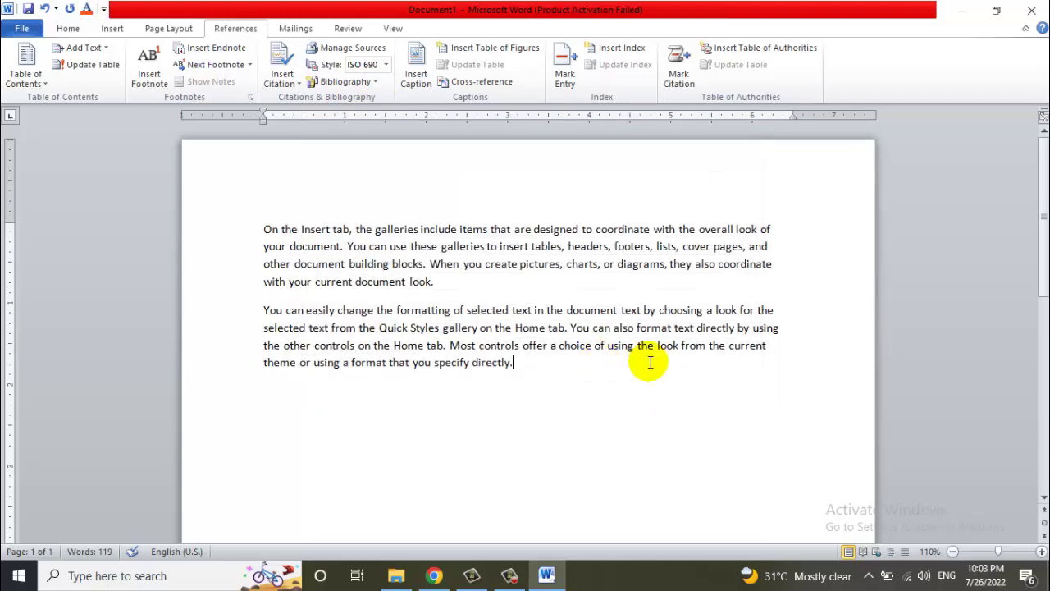
key("ctrl+z")
key("ctrl+z")
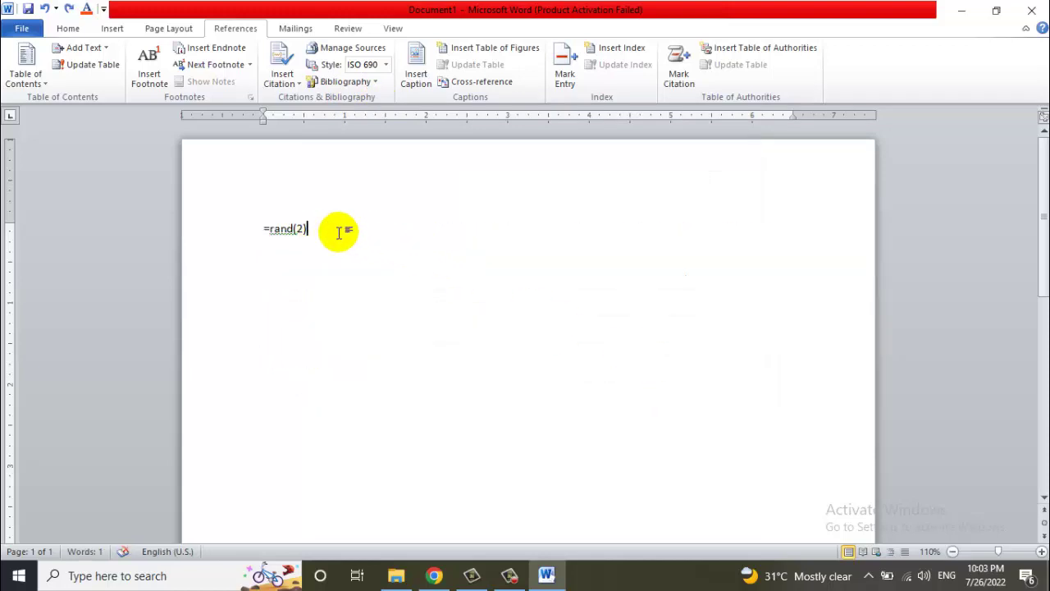
key("Right")
type("0")
key("Right")
key("Return")
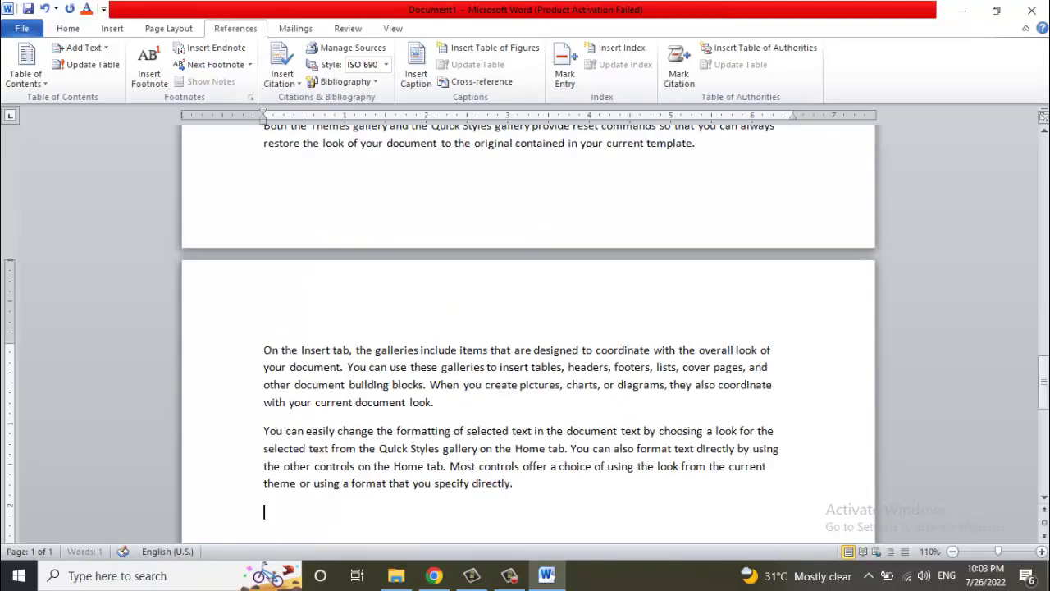
Put an opening quotation mark at the start of the second paragraph.
scroll(365, 317, "up", 5)
scroll(384, 320, "up", 5)
scroll(383, 319, "up", 1)
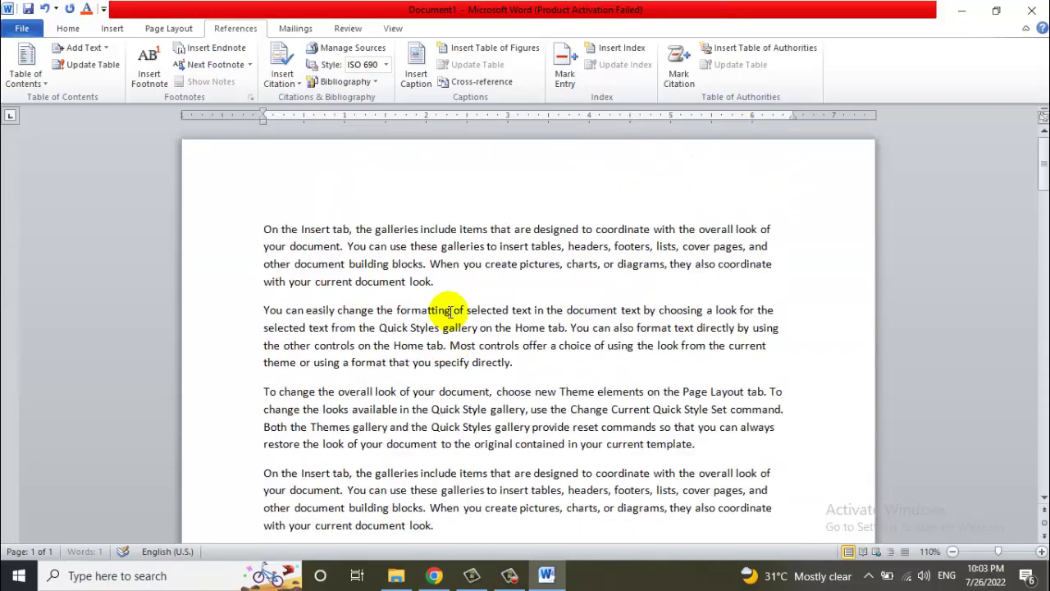
left_click(552, 363)
left_click_drag(328, 328, 264, 319)
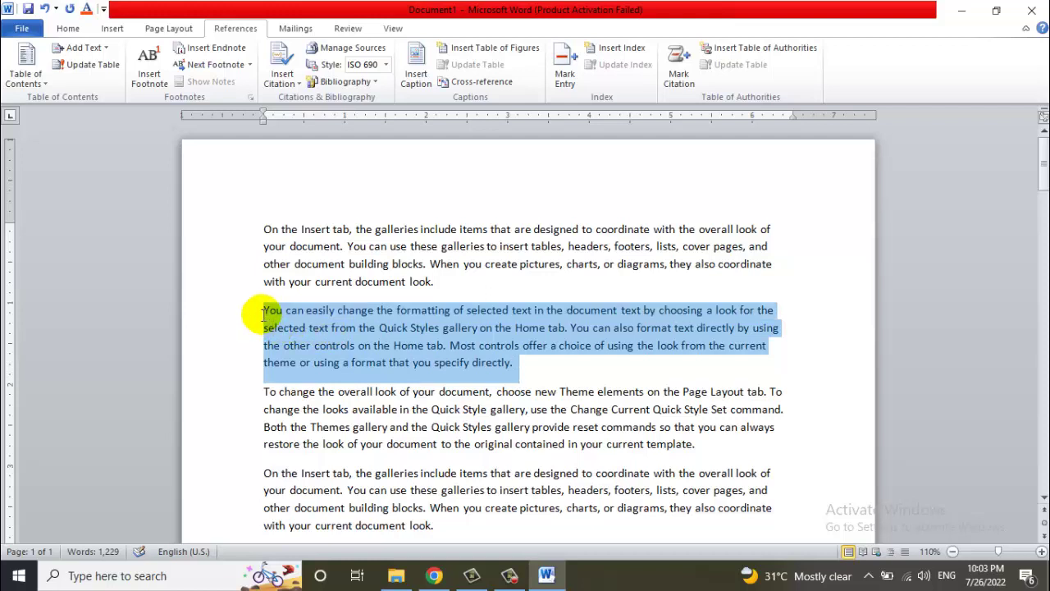
left_click(386, 342)
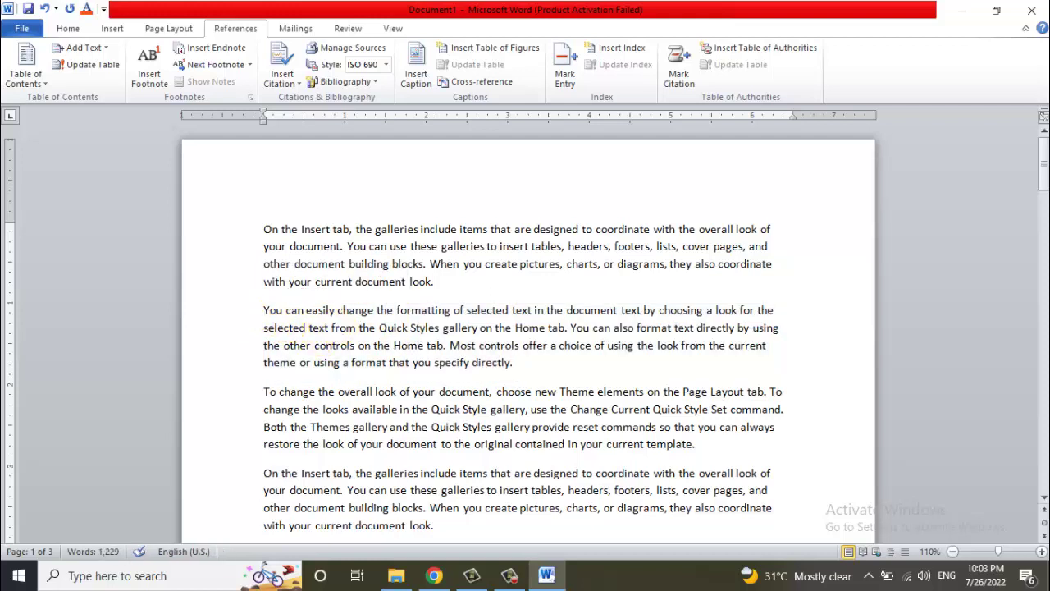
type("\"")
left_click(532, 371)
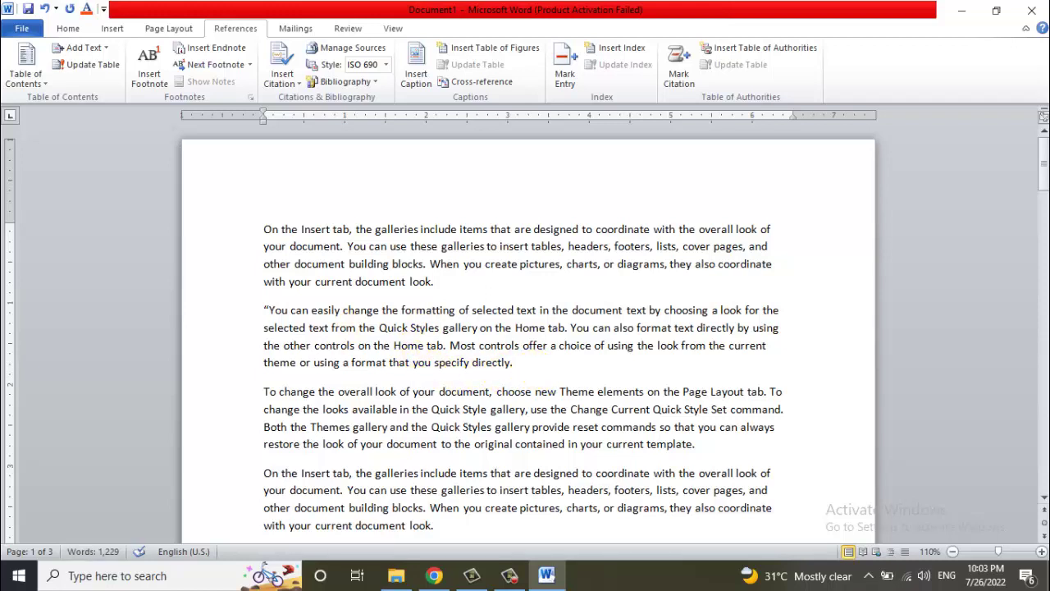
Add a closing quotation mark after 'directly.' to finish the quoted paragraph.
type("\"")
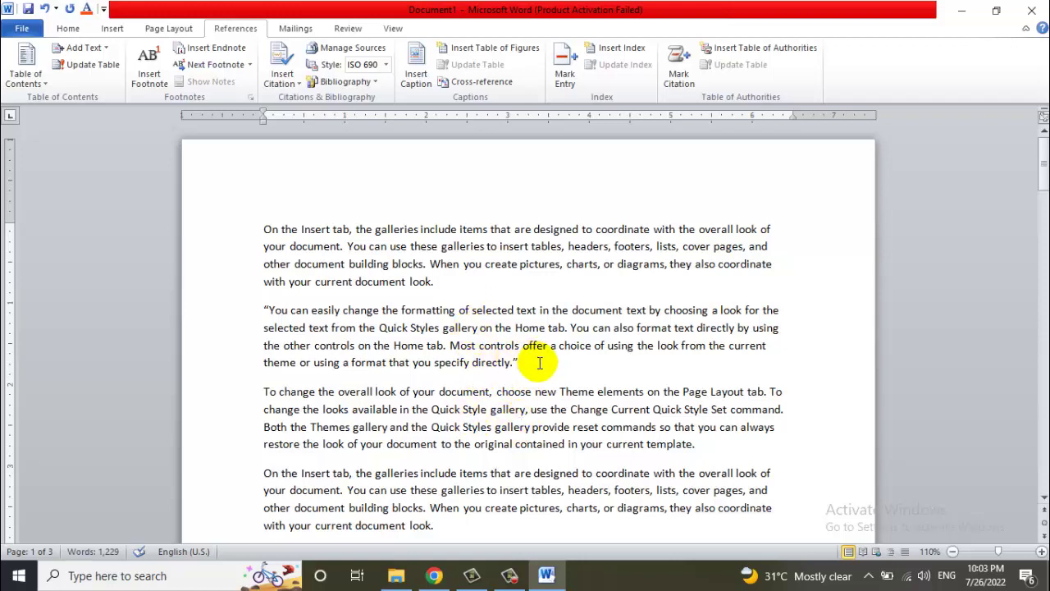
left_click(284, 79)
Create a new Case source and enter the author's name as a personal, not corporate, author.
left_click(312, 101)
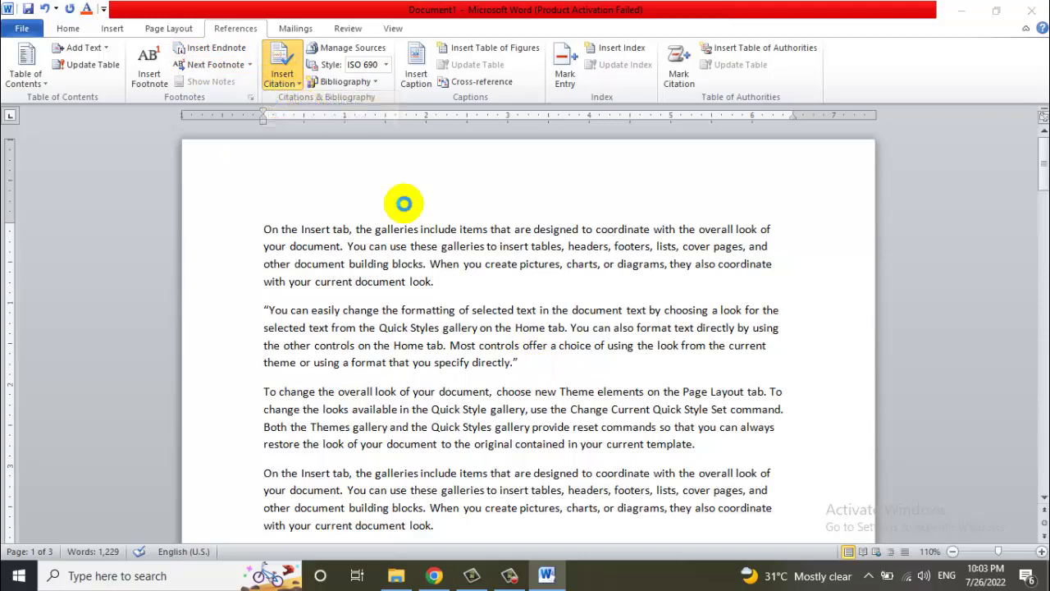
left_click(438, 210)
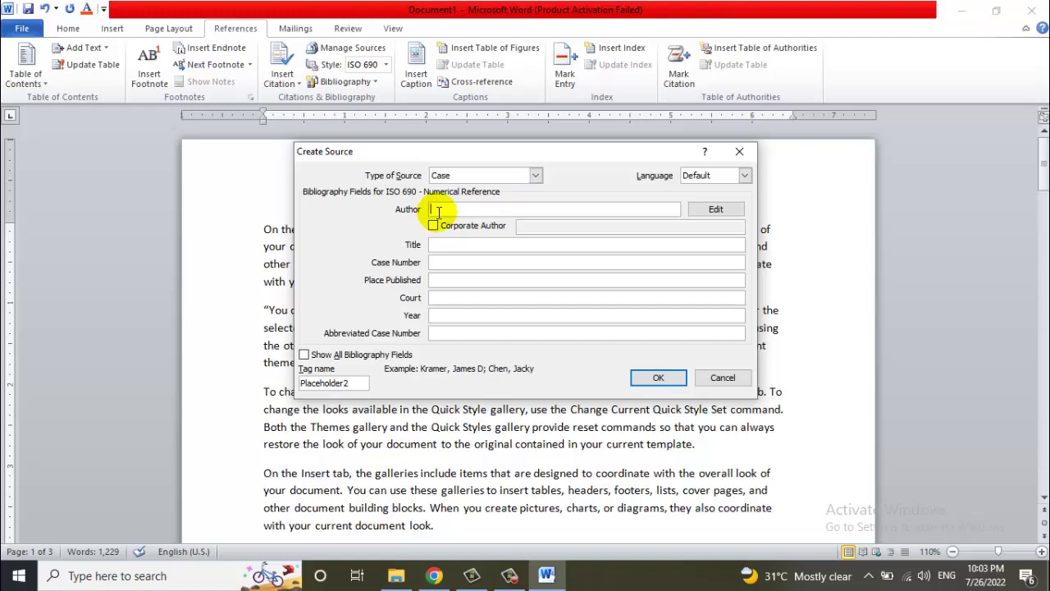
type("ALLAMA")
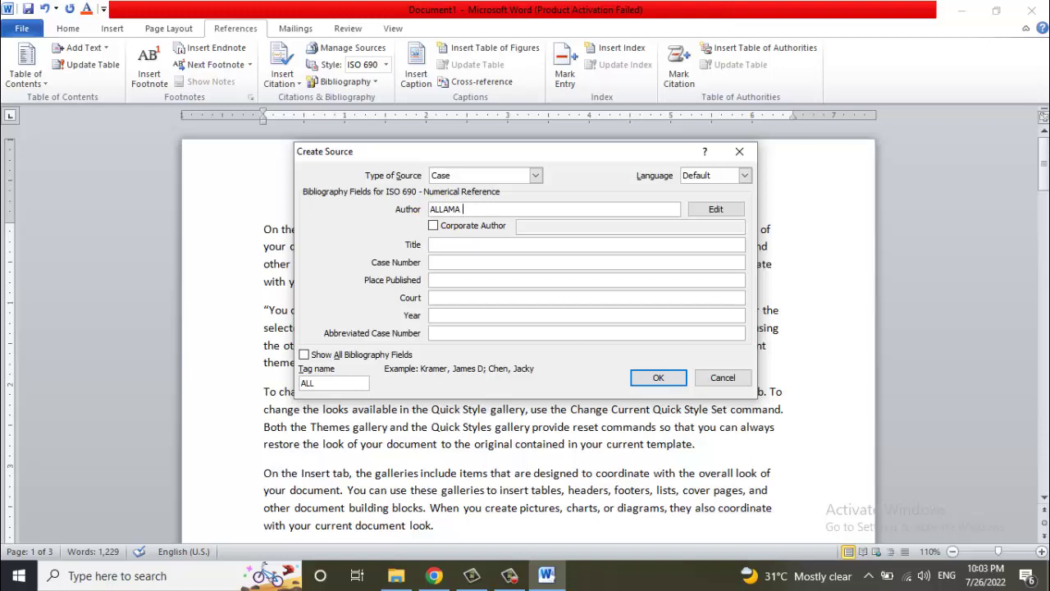
type("IQBBAL")
left_click(455, 230)
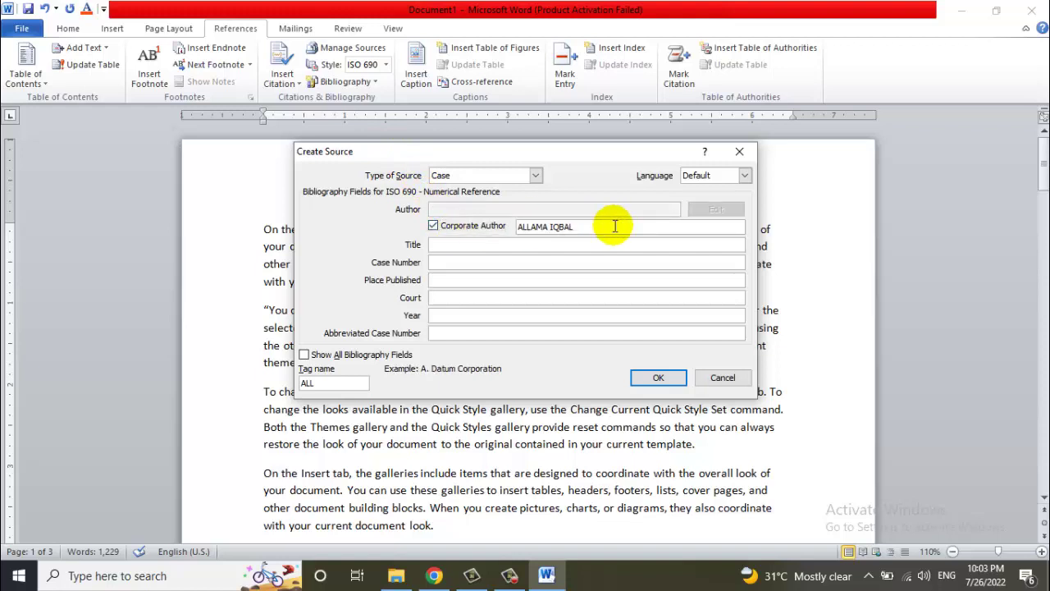
left_click(615, 226)
type(", AHM")
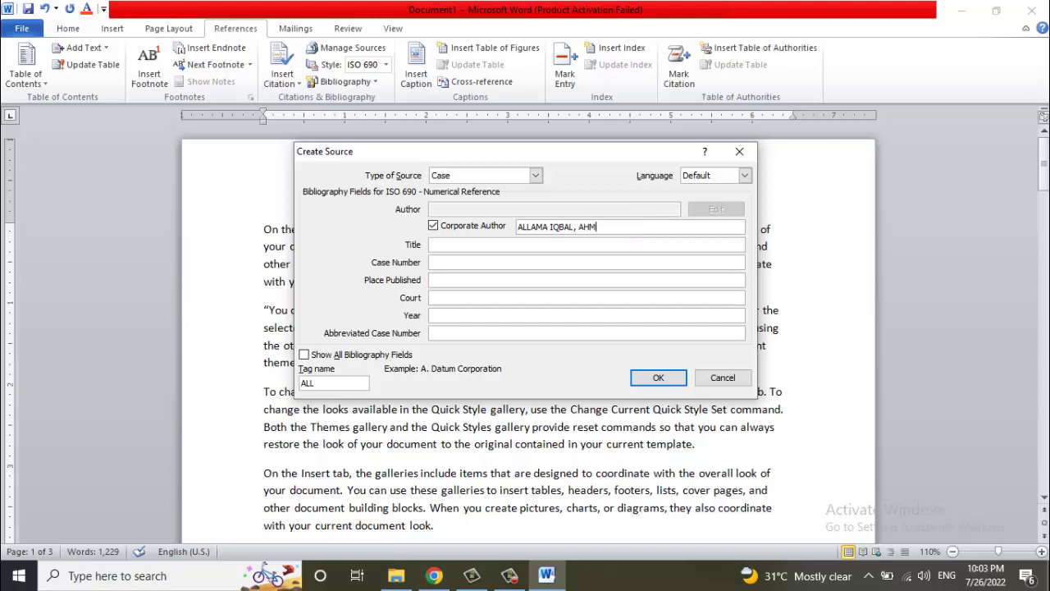
type("AD NADEEM")
key("BackSpace")
key("BackSpace")
key("BackSpace")
key("BackSpace")
key("BackSpace")
key("BackSpace")
left_click(433, 225)
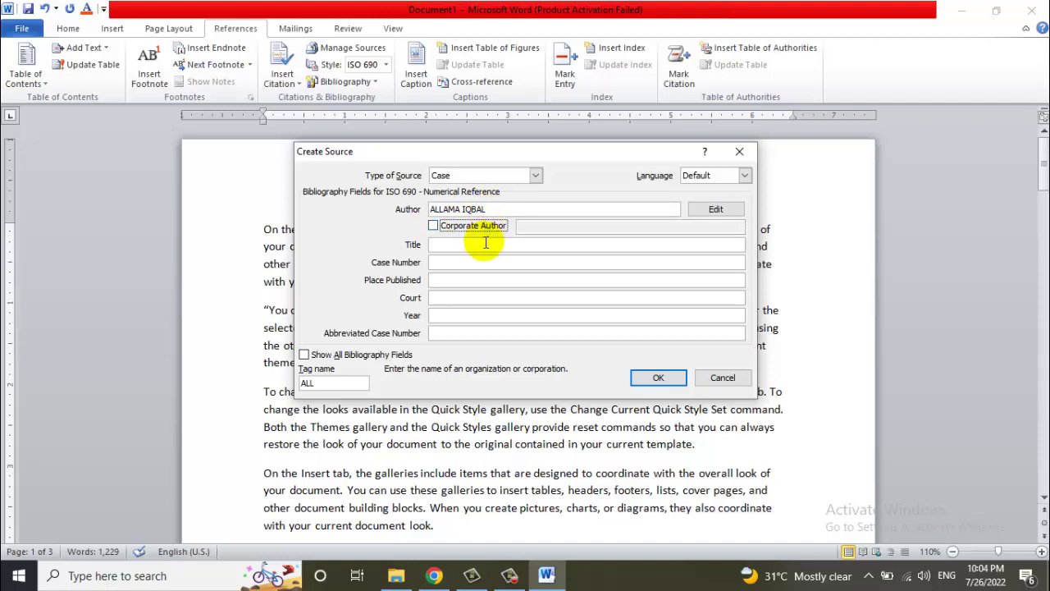
left_click(486, 242)
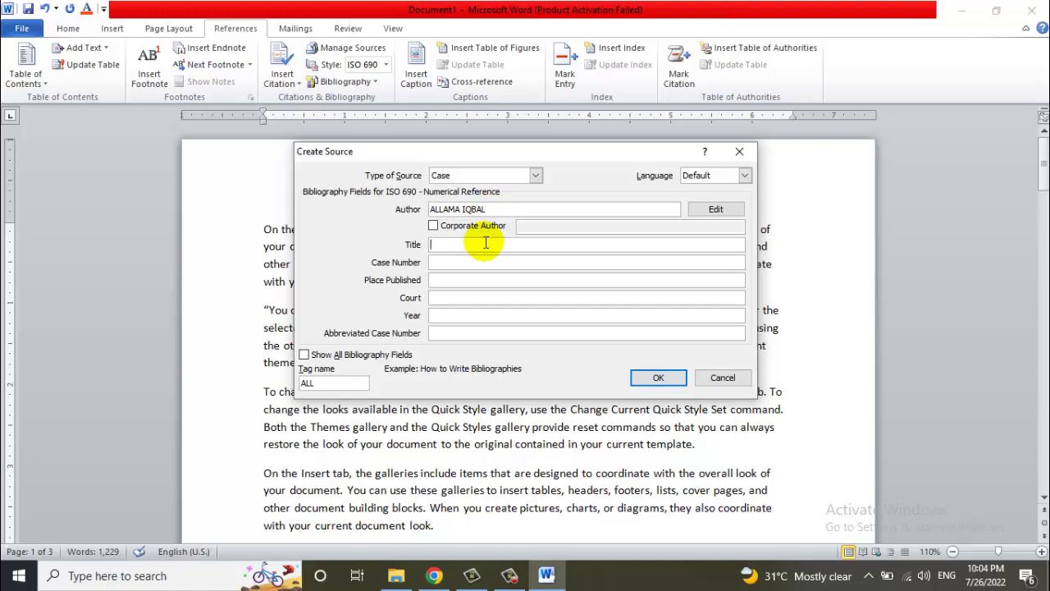
type("AB")
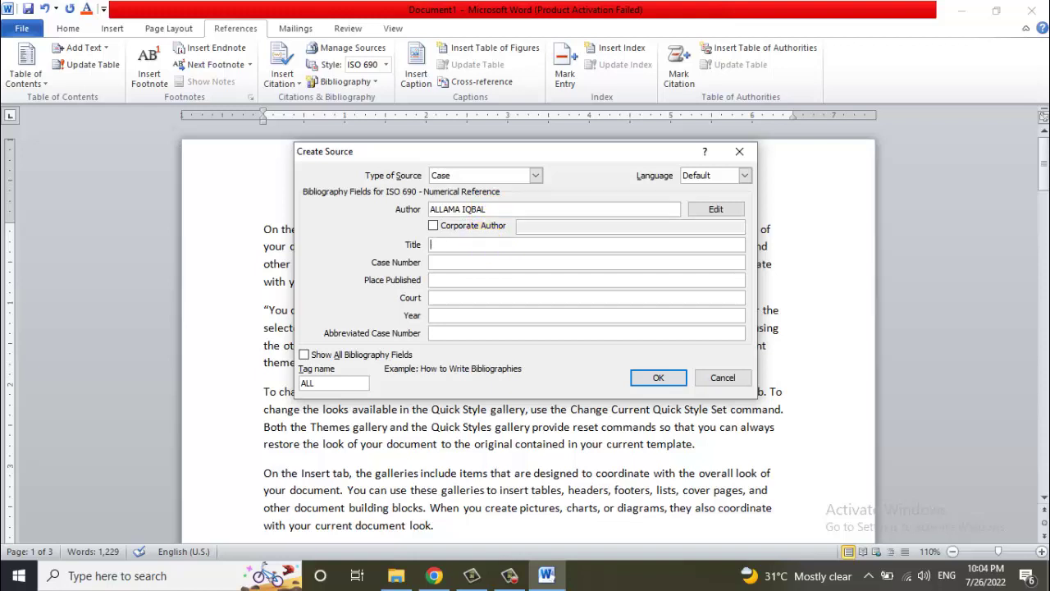
type("BANG E D")
type("ARA")
Complete the source with title BANG E DARA, place URDU BAZAR LAHORE, year 1970, and insert its citation.
left_click(450, 262)
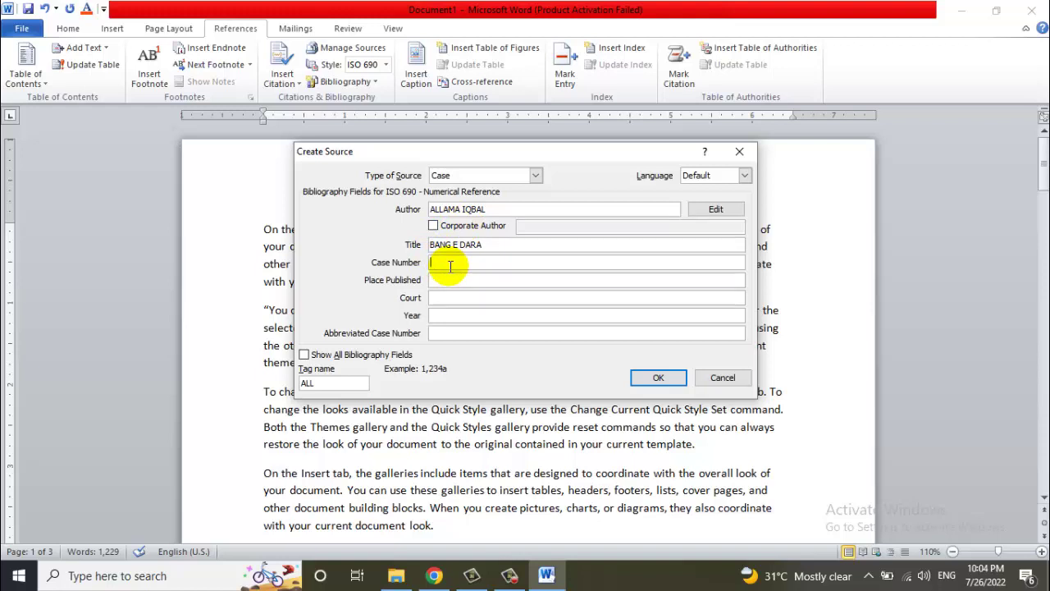
left_click(443, 281)
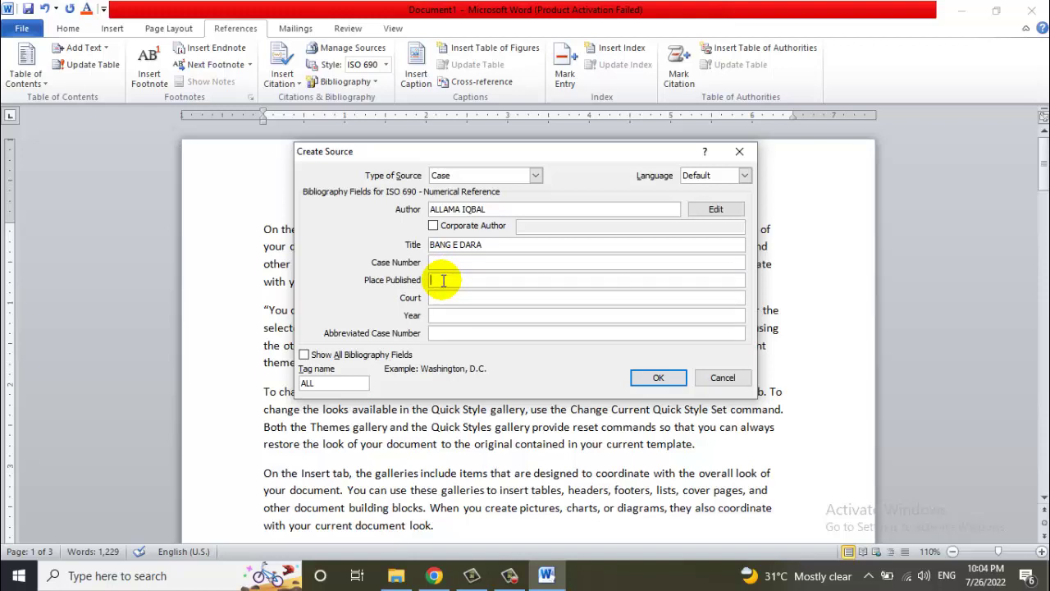
type("LAHORE")
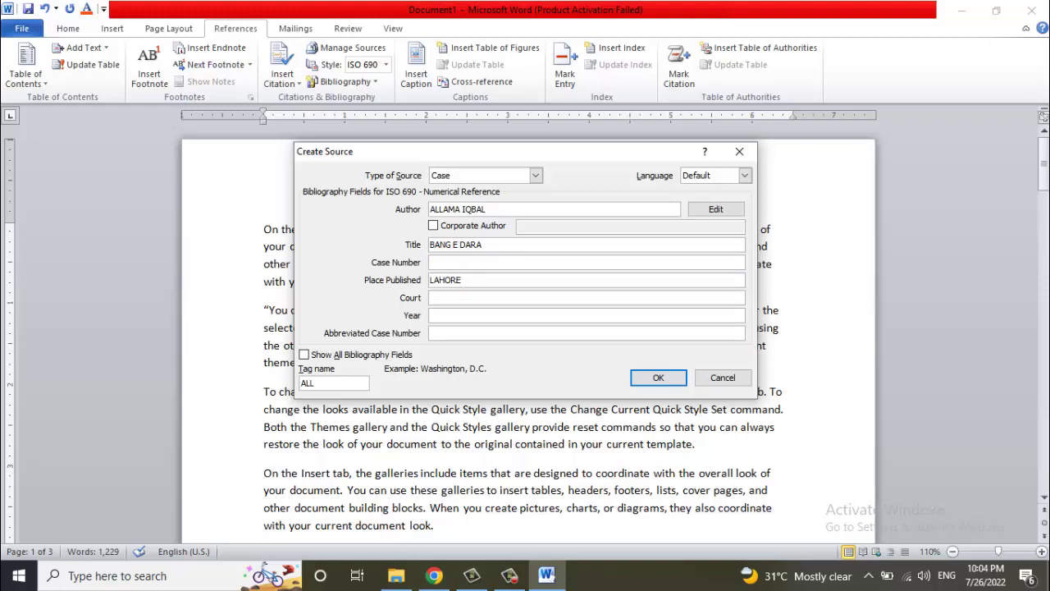
key("BackSpace")
key("BackSpace")
key("BackSpace")
type("URDU BAZ")
type("AR LAHORE")
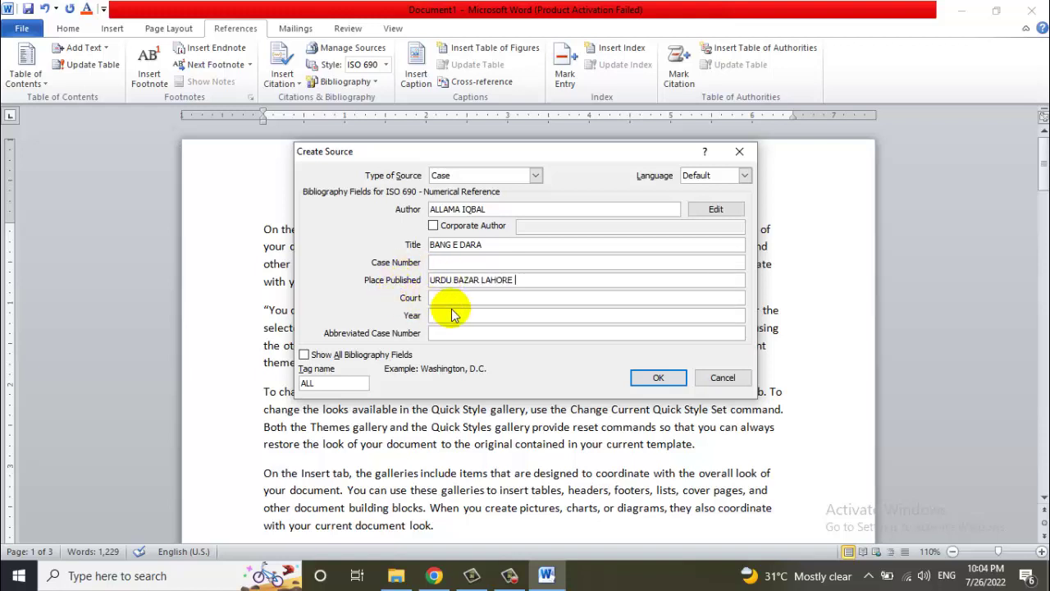
left_click(453, 316)
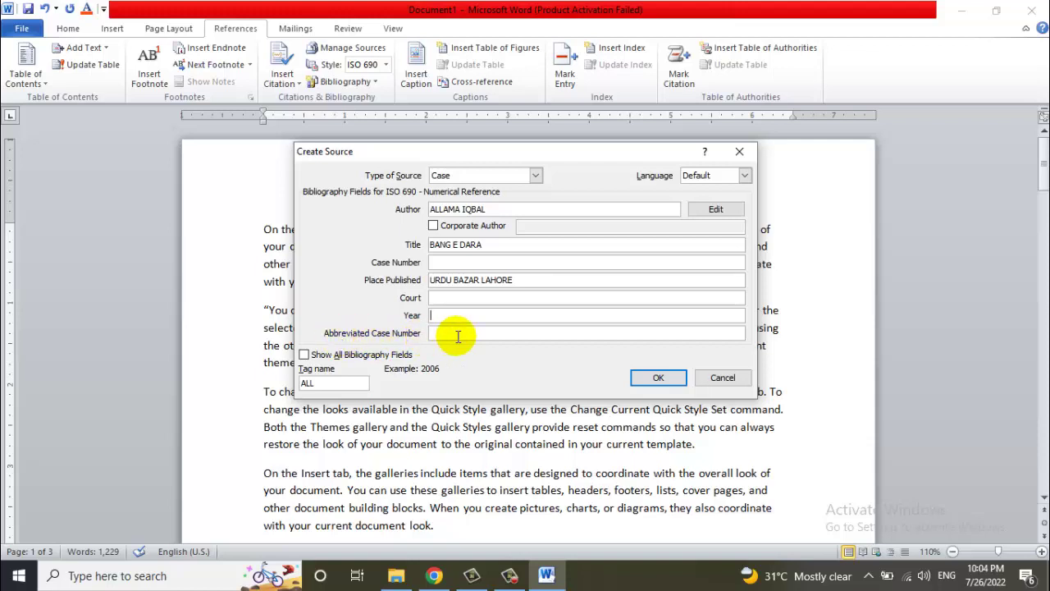
type("2")
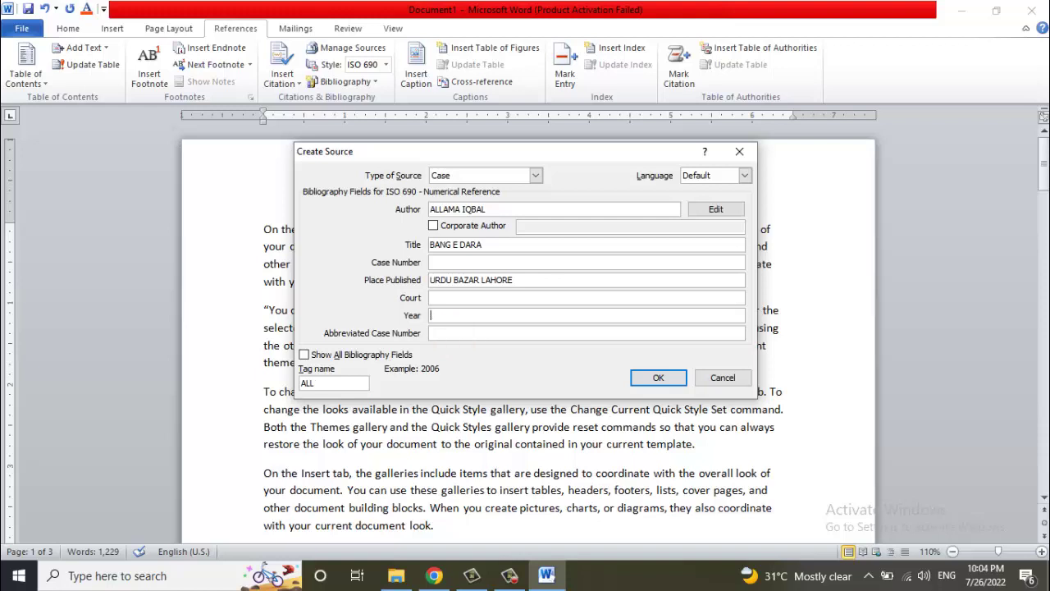
type("0")
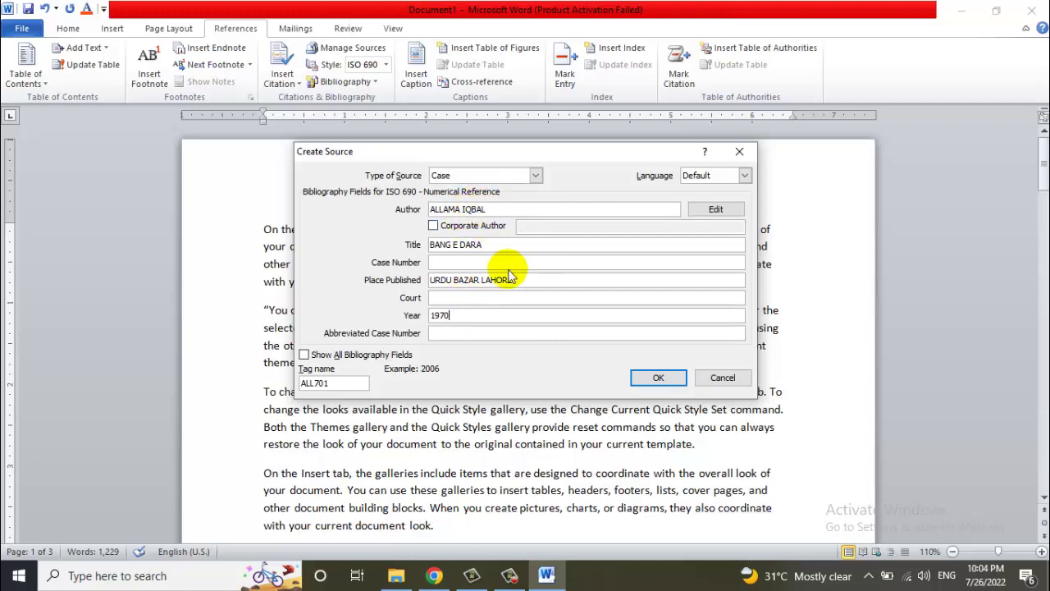
left_click(673, 379)
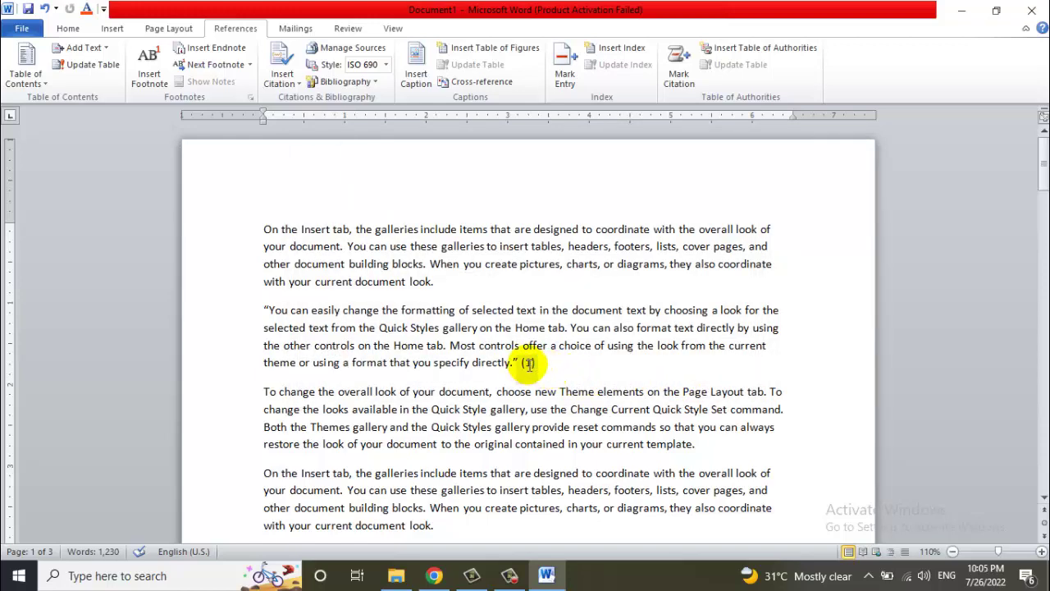
Try the Chicago citation style and look over the citation's options and saved sources.
left_click(389, 66)
left_click(387, 65)
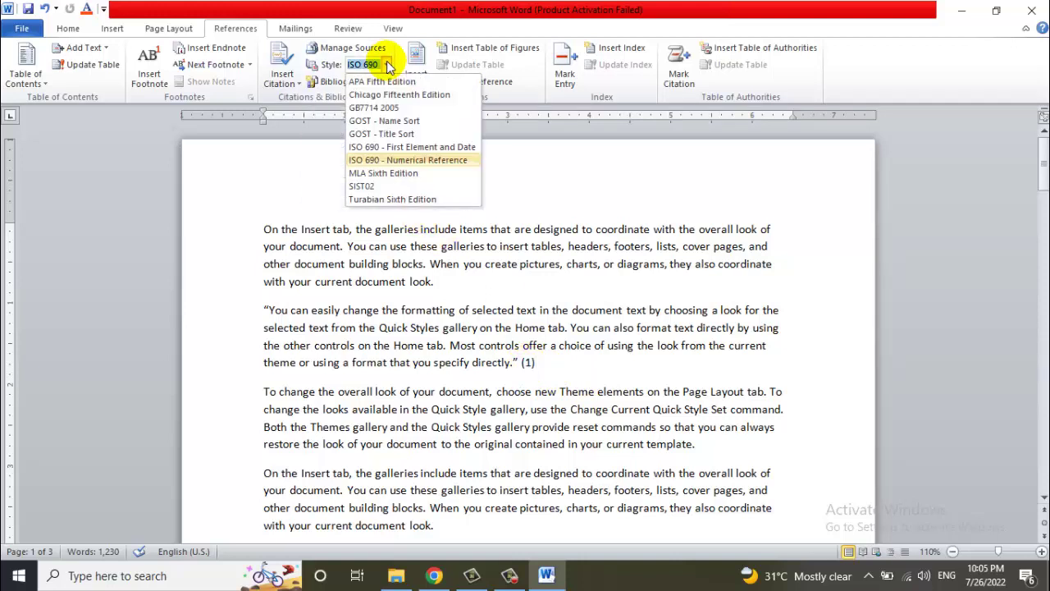
left_click(392, 95)
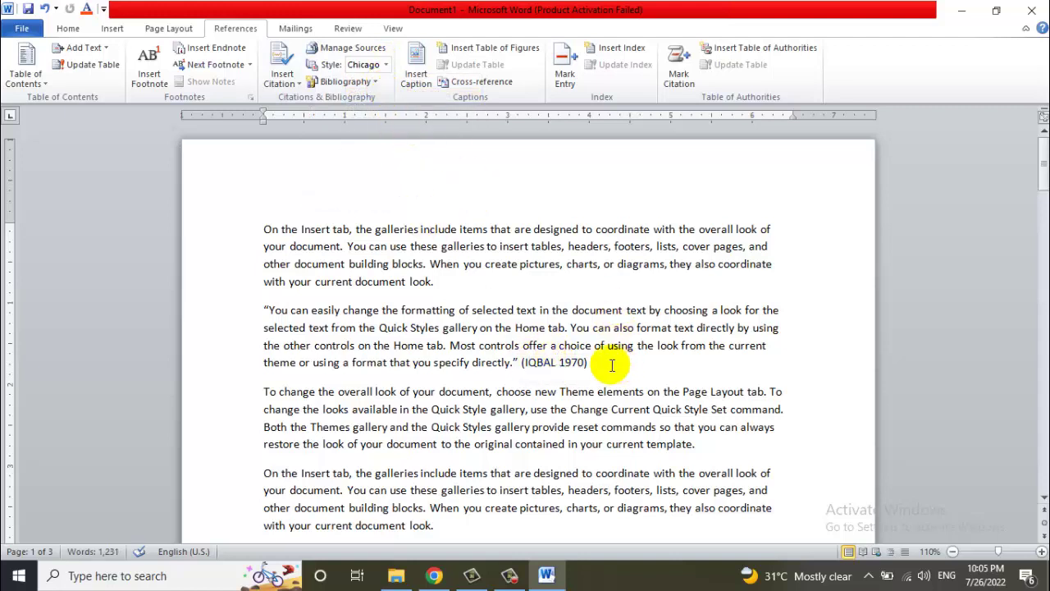
left_click(584, 361)
left_click(596, 377)
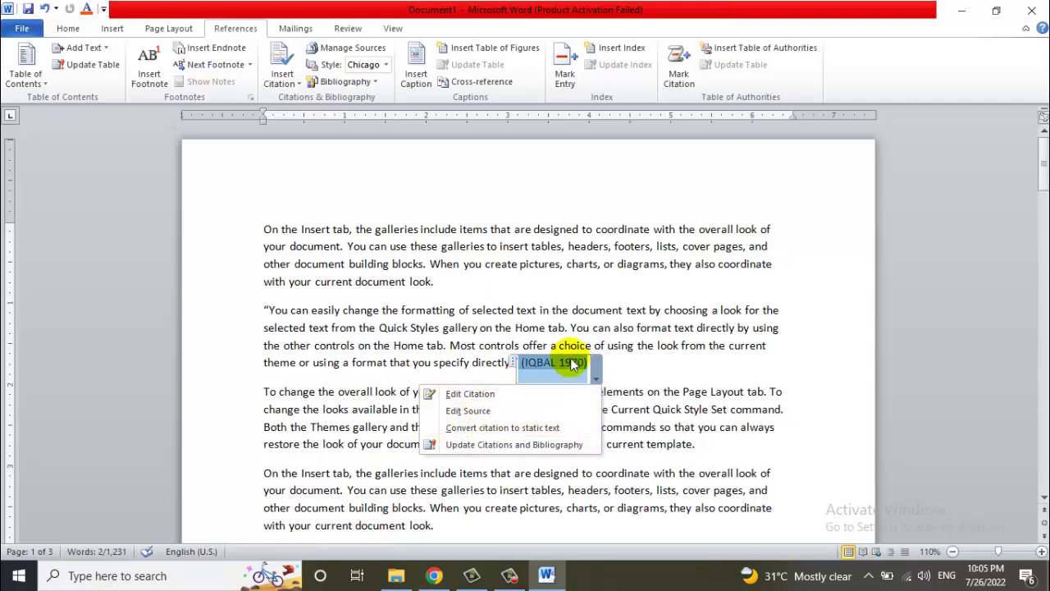
key("Escape")
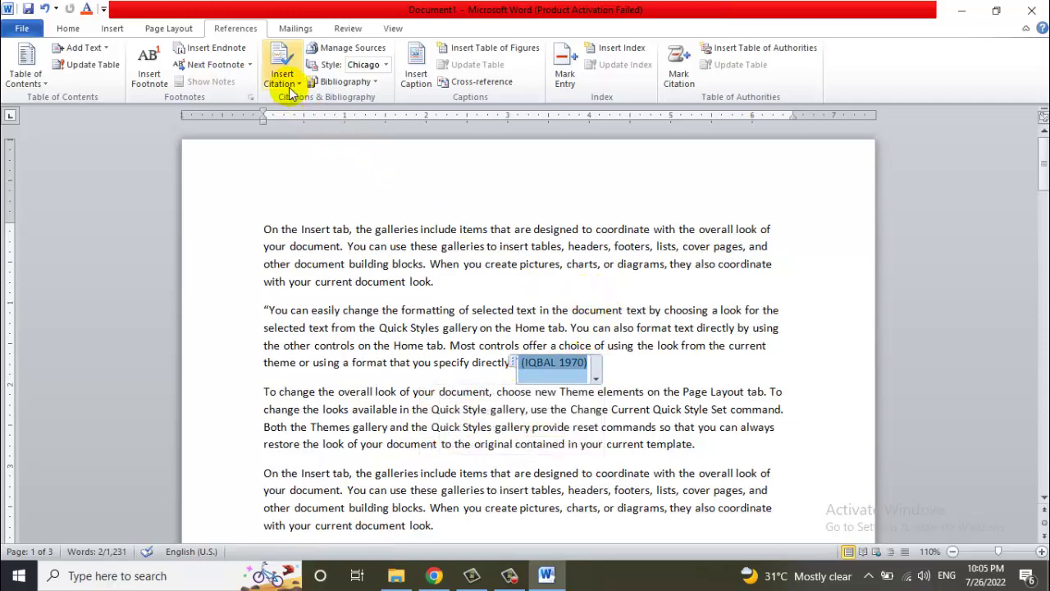
left_click(281, 75)
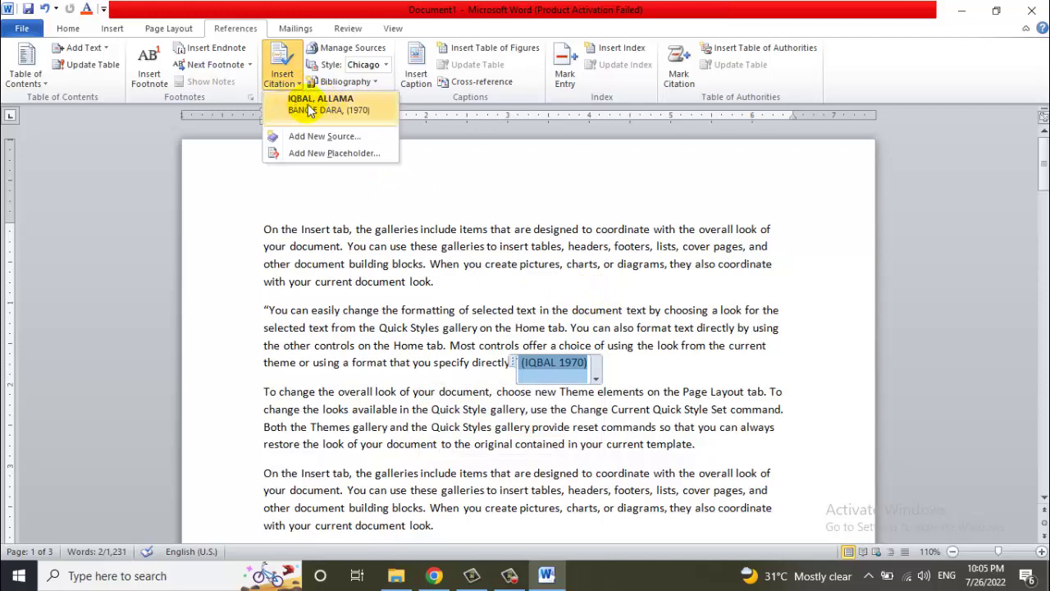
left_click(332, 310)
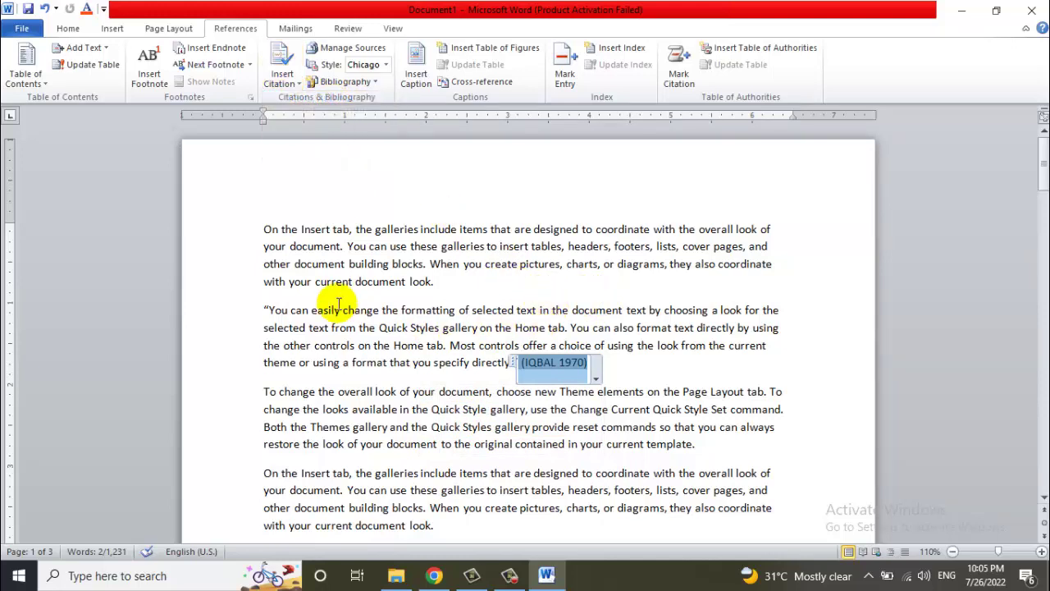
left_click(332, 310)
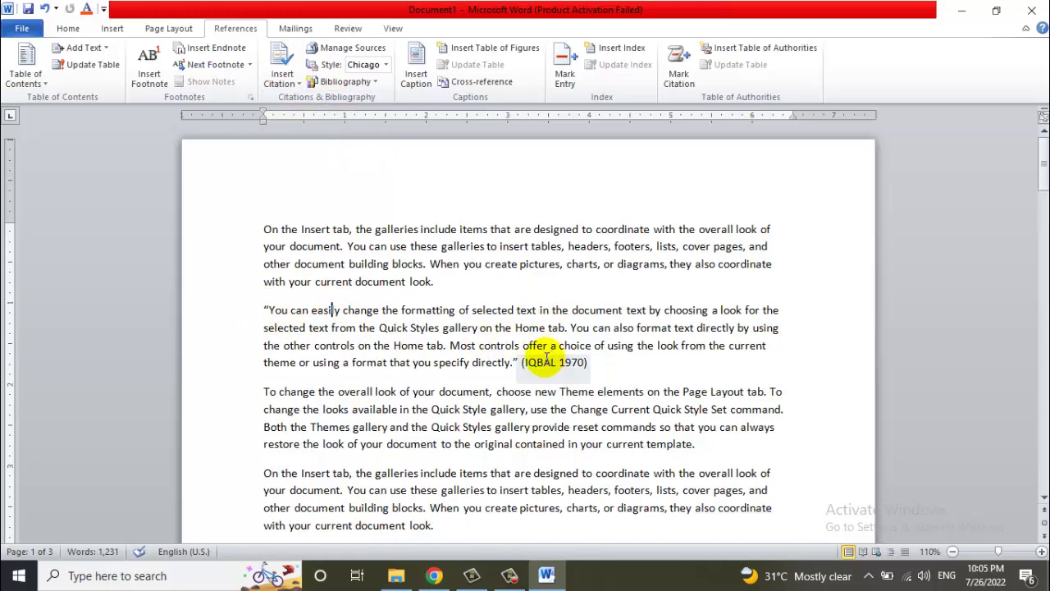
left_click(265, 311)
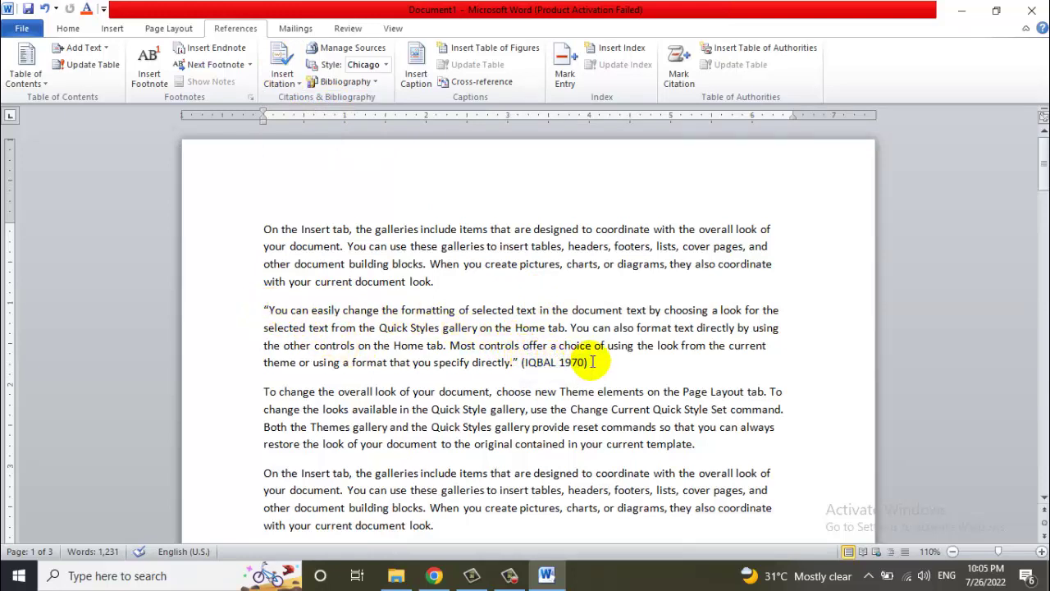
Select the citation and set the style to GB7714 2005 after briefly trying MLA Sixth Edition.
left_click_drag(605, 362, 236, 312)
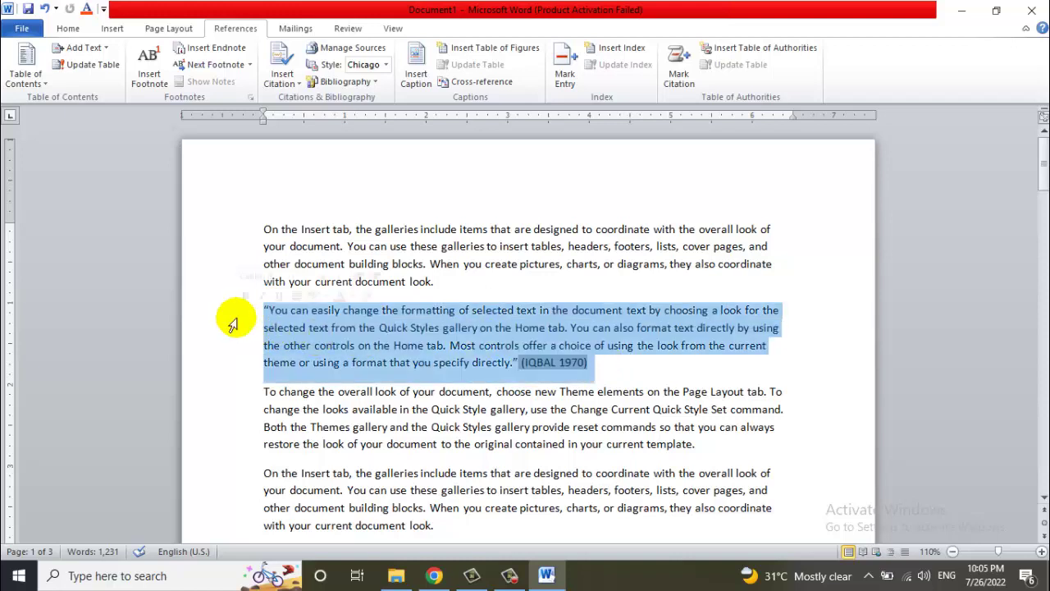
left_click(531, 328)
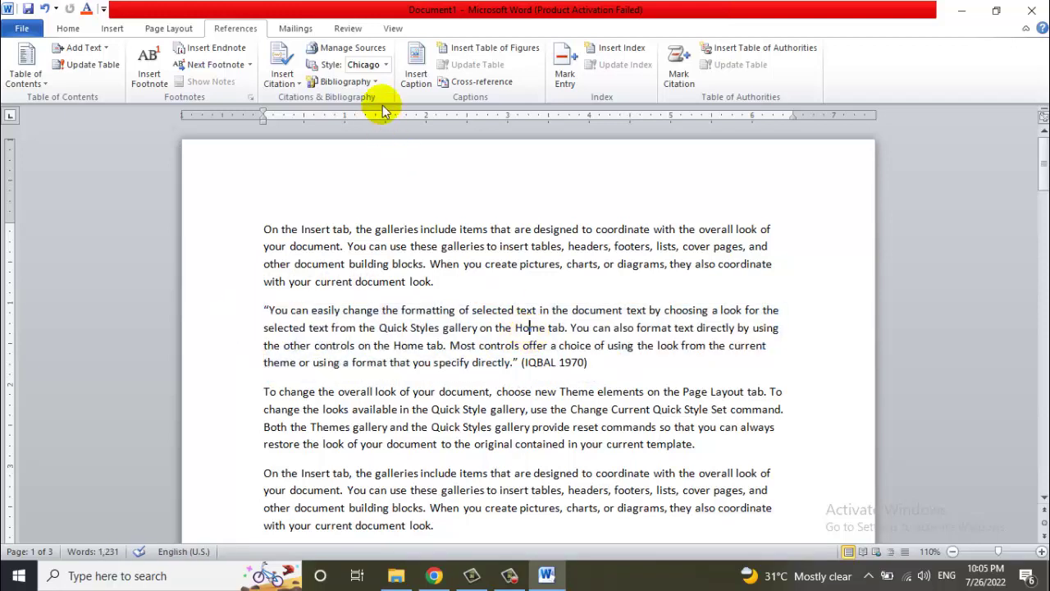
left_click(542, 359)
left_click(528, 328)
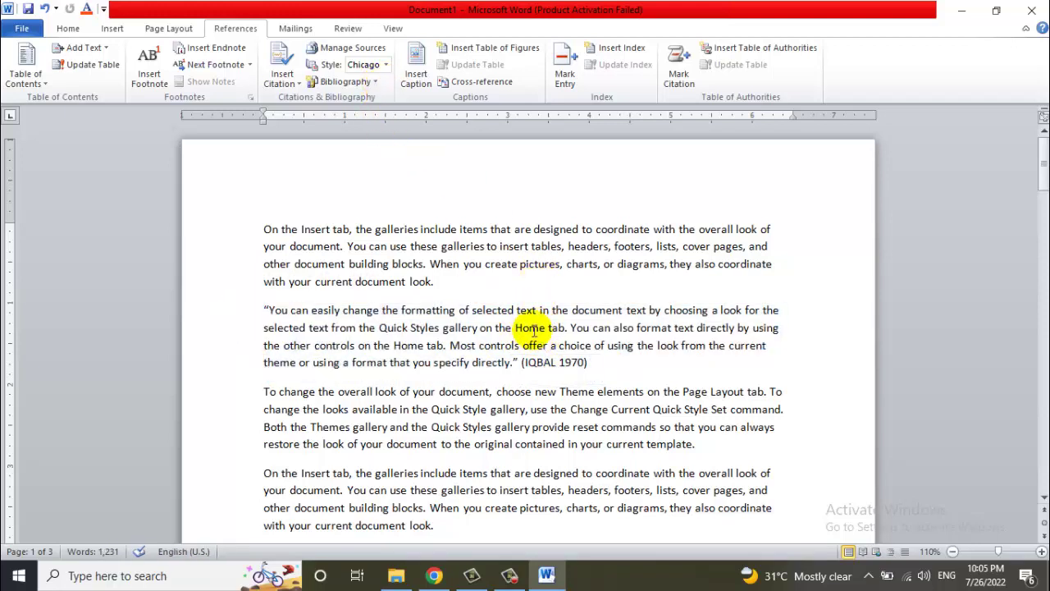
left_click(385, 65)
left_click(384, 107)
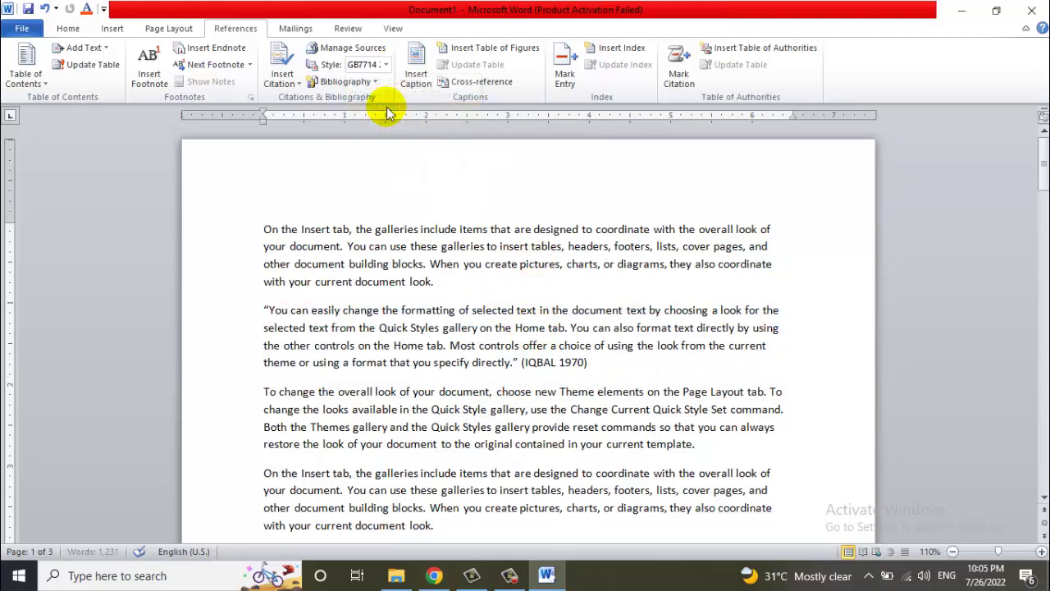
left_click(386, 64)
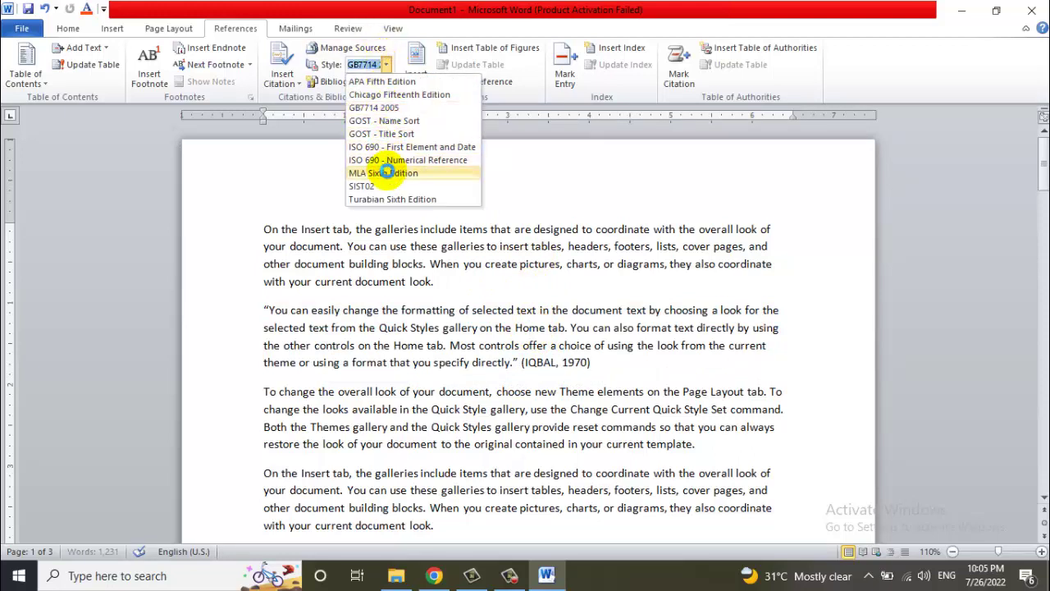
left_click(389, 171)
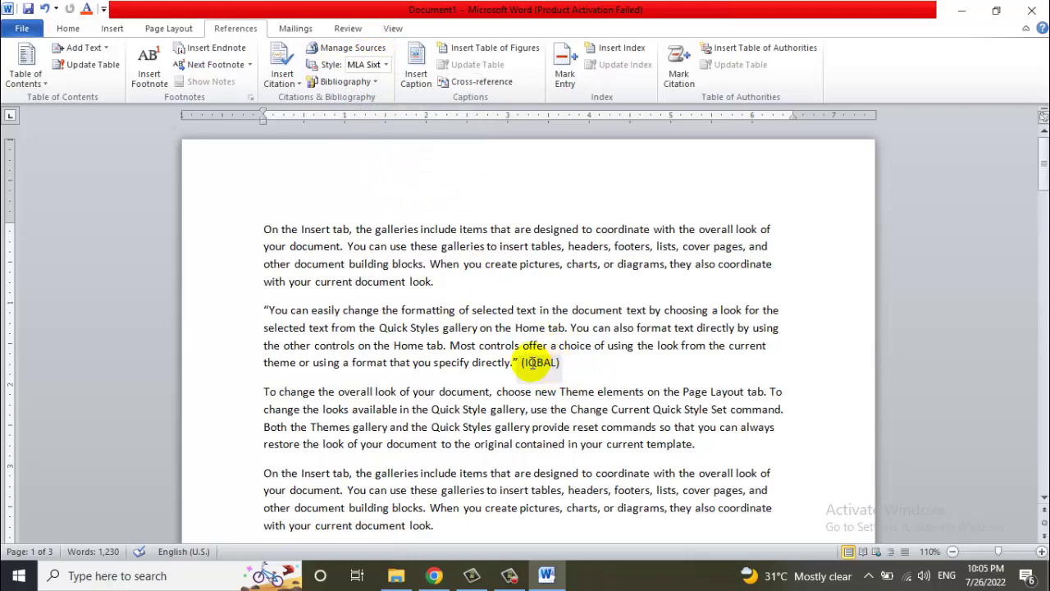
left_click(386, 64)
left_click(374, 107)
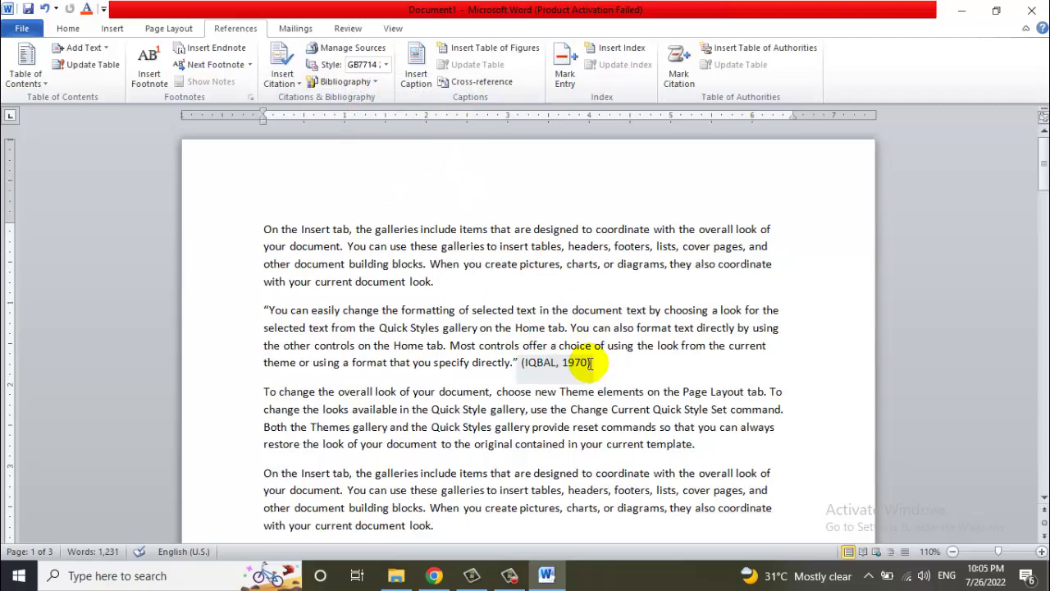
left_click(428, 263)
scroll(451, 281, "down", 3)
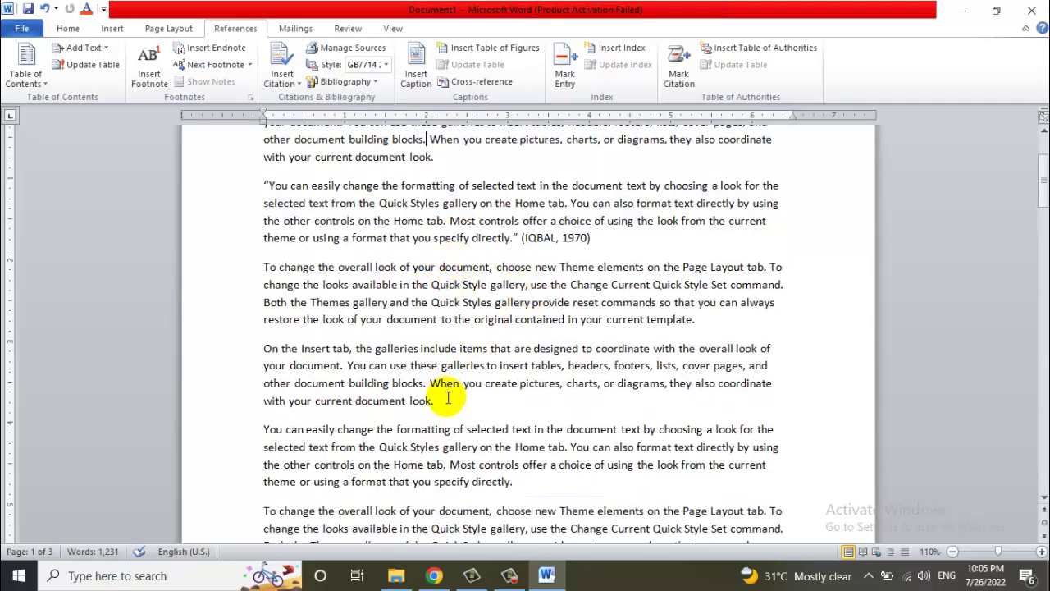
mouse_move(436, 400)
left_mouse_down()
mouse_move(304, 344)
mouse_move(263, 348)
left_mouse_up()
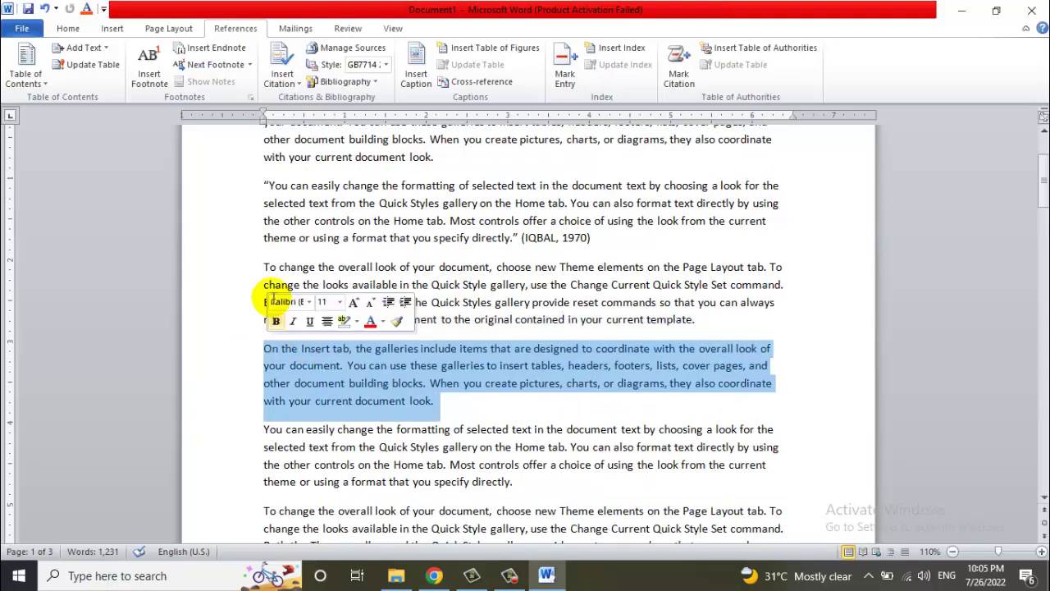
left_click(282, 92)
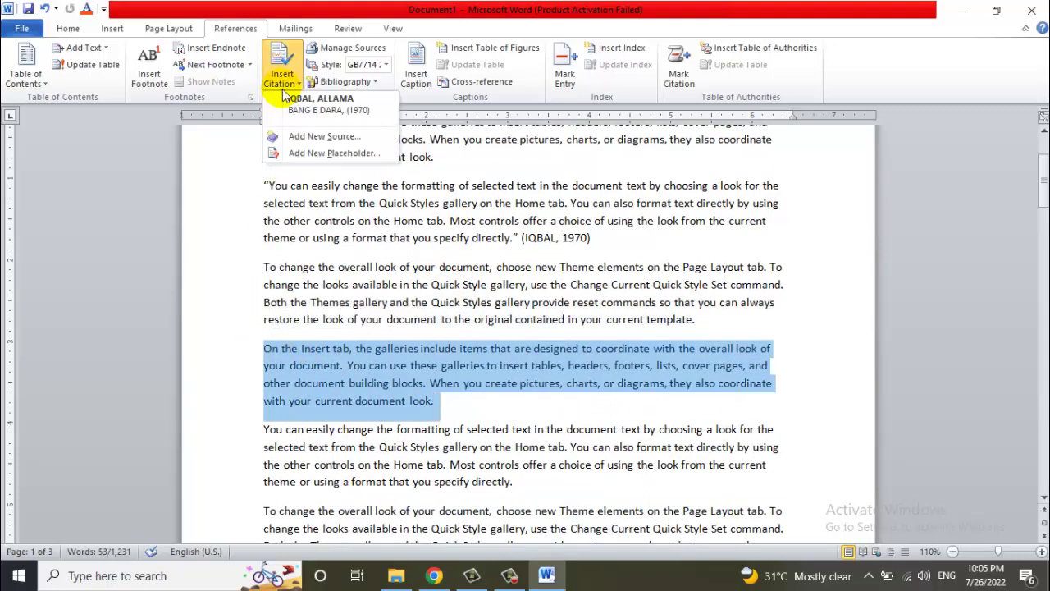
left_click(299, 136)
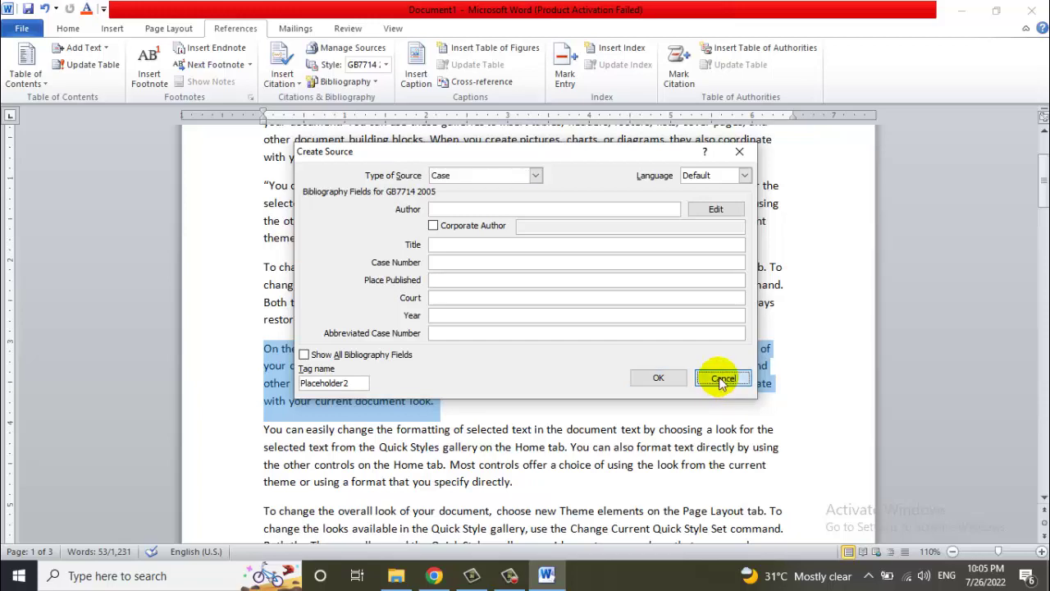
left_click(718, 376)
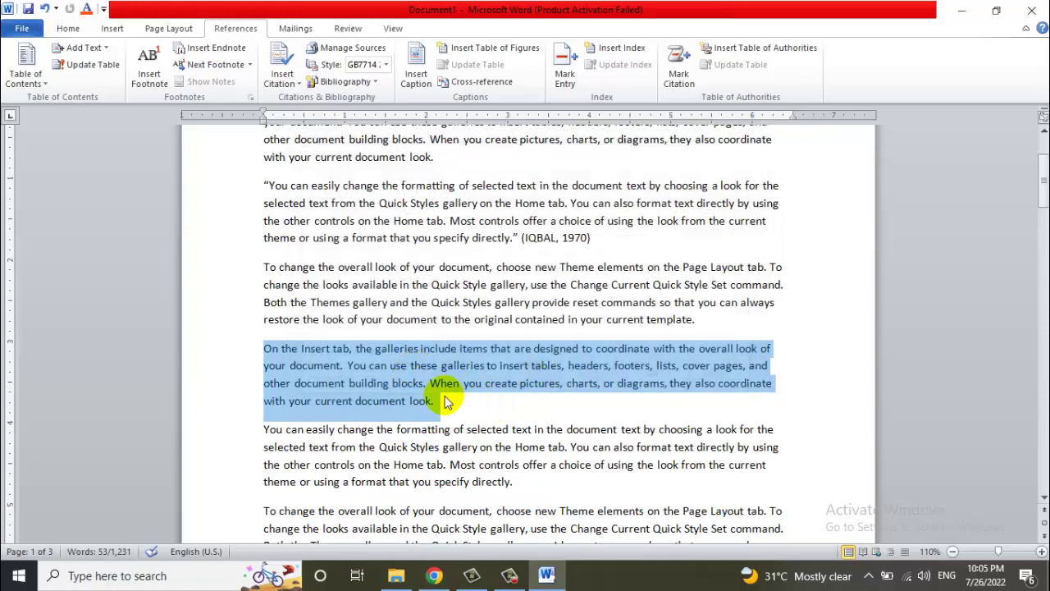
At the 'On the Insert tab' paragraph's end, start a new source with author and title COMPUTER EDUCATION.
left_click(447, 402)
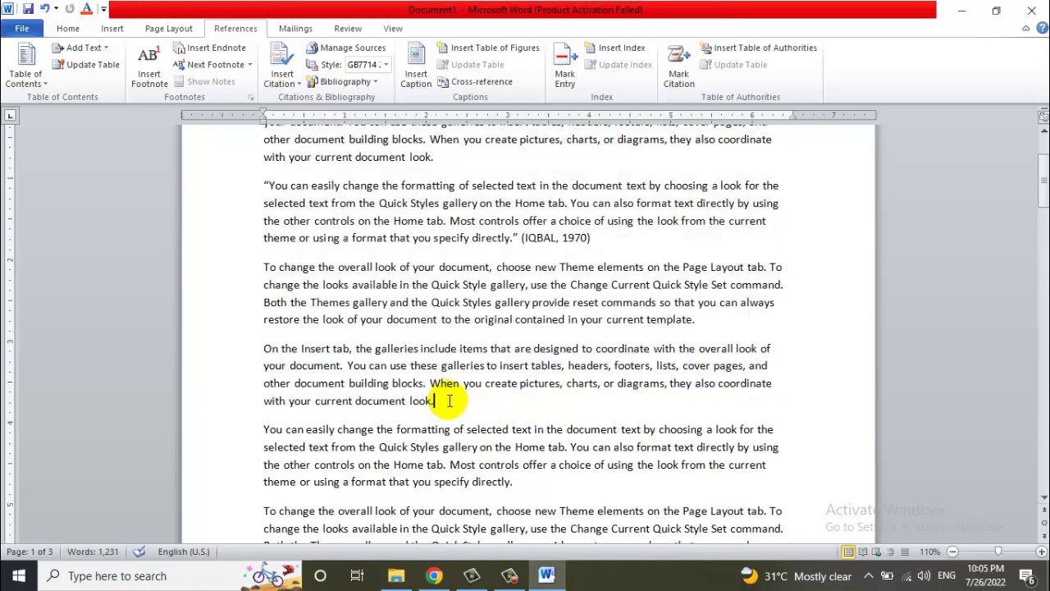
left_click(281, 78)
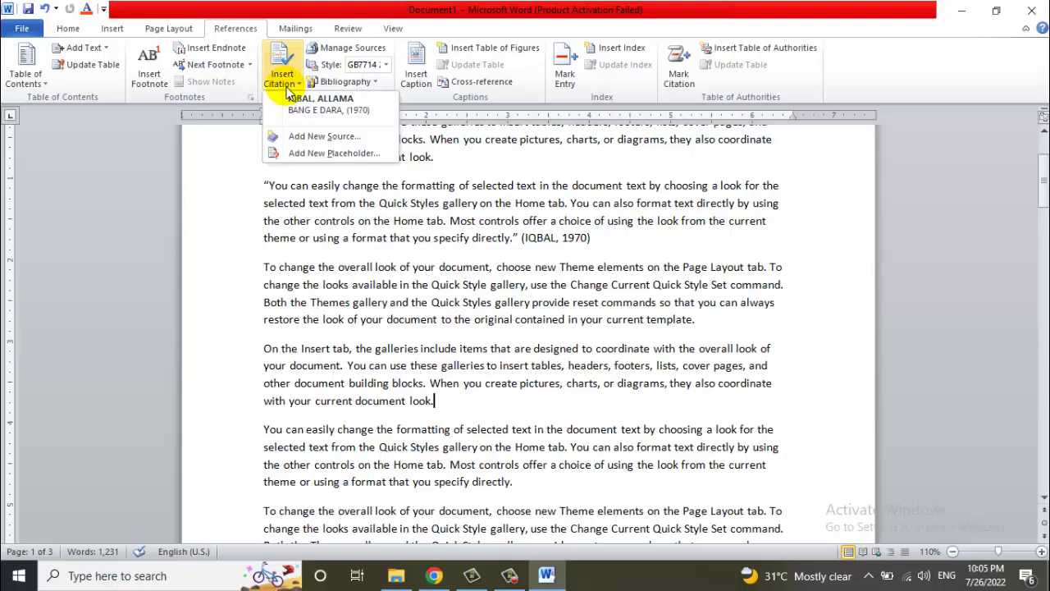
left_click(332, 137)
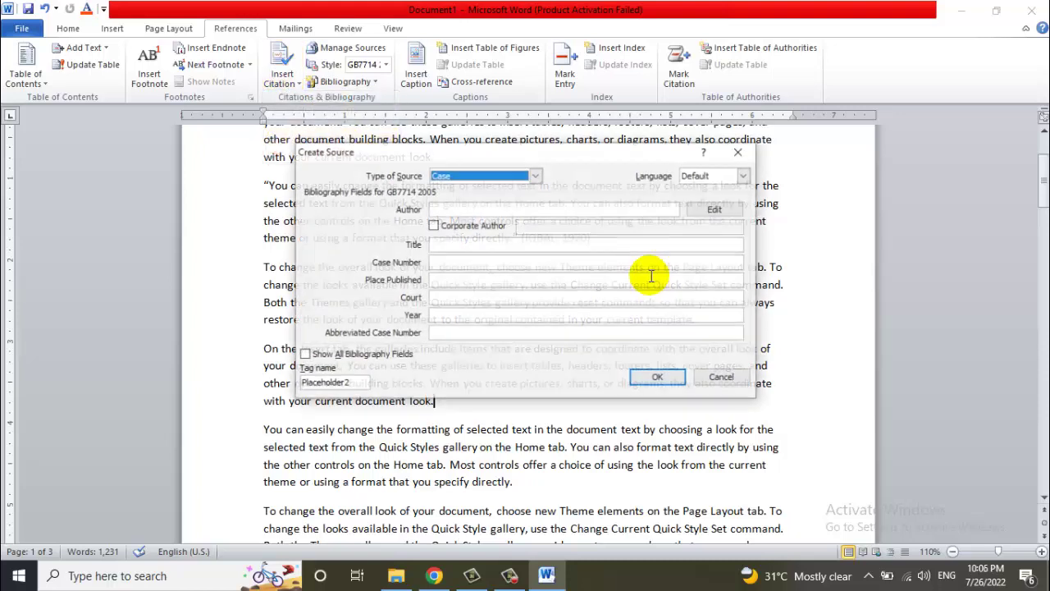
left_click(459, 211)
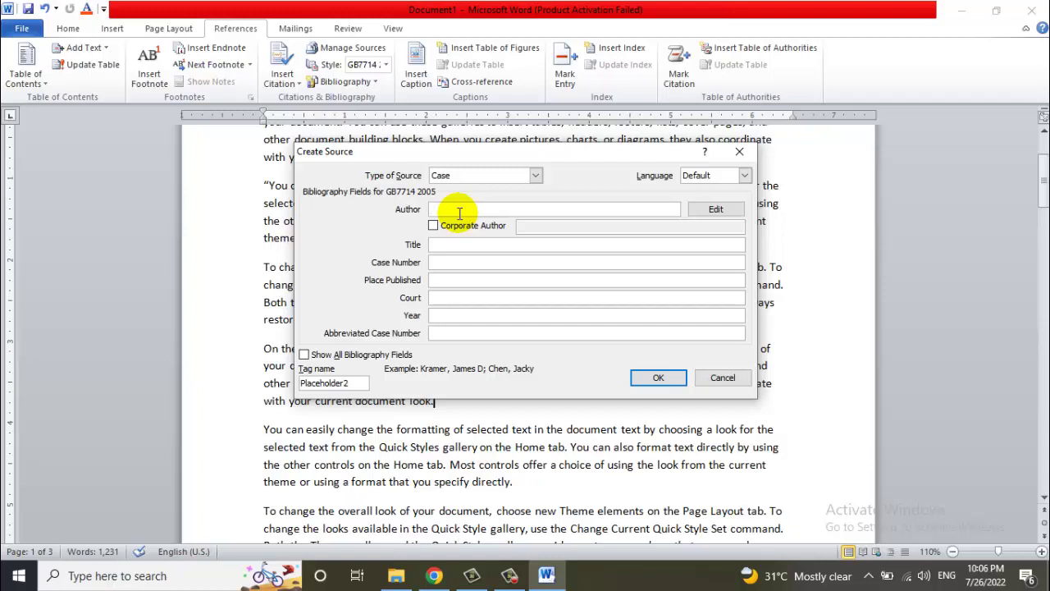
type("ZAHID")
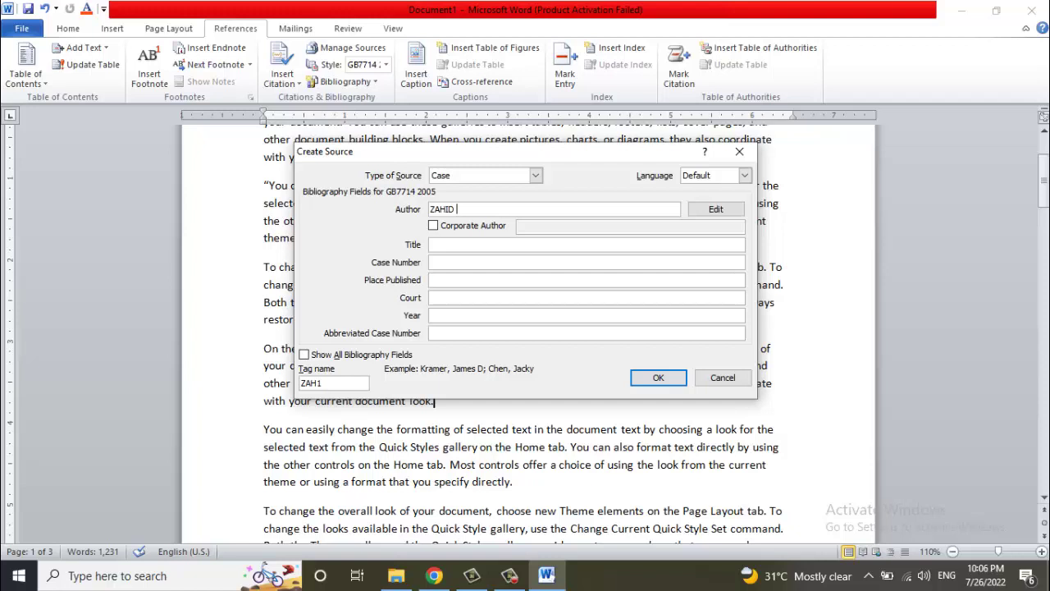
key("Tab")
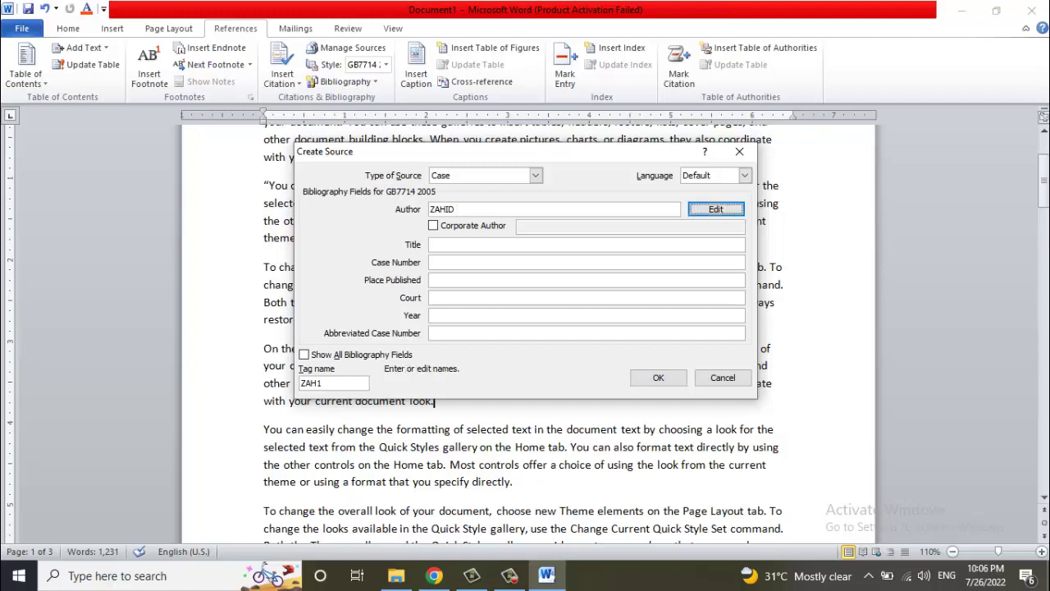
key("Tab")
key("Tab")
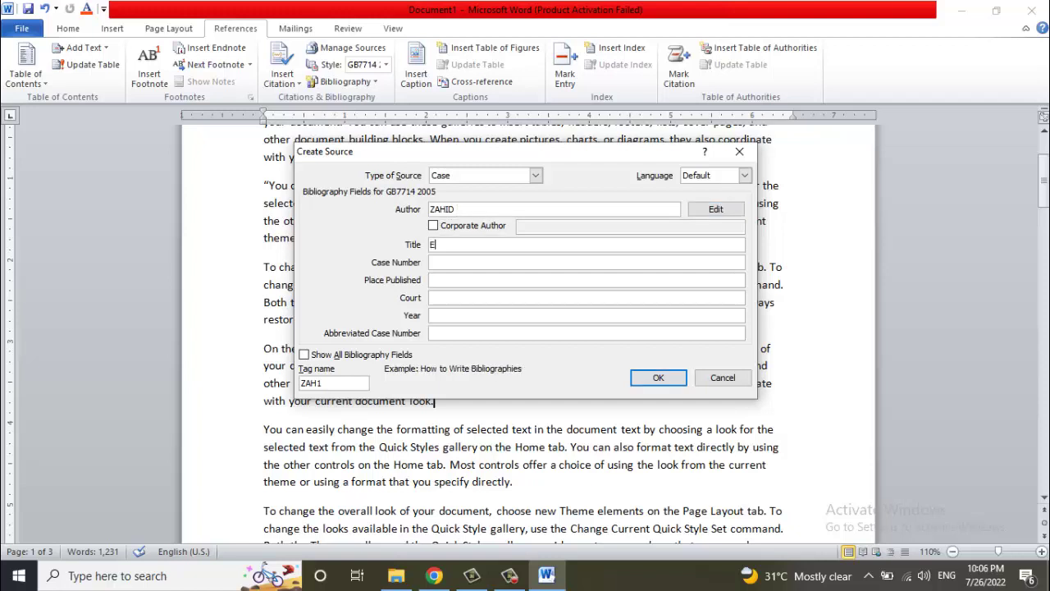
type("COMPUTER EDUCAT")
type("ION")
Enter case number 17, place LAHORE and year 2022, then insert the citation.
key("Tab")
type("1")
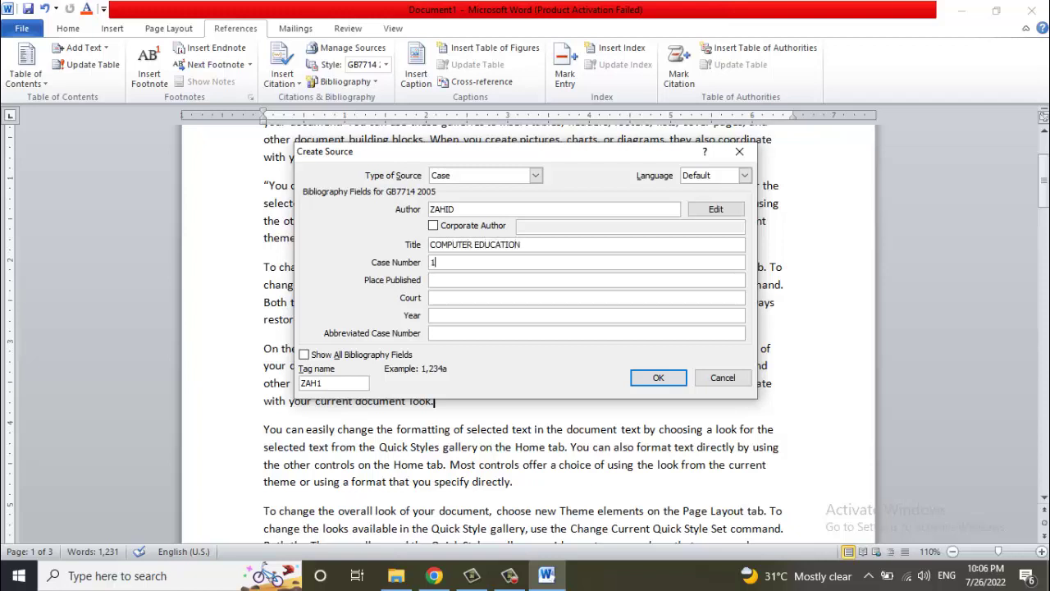
type("7")
key("Tab")
type("AHOR")
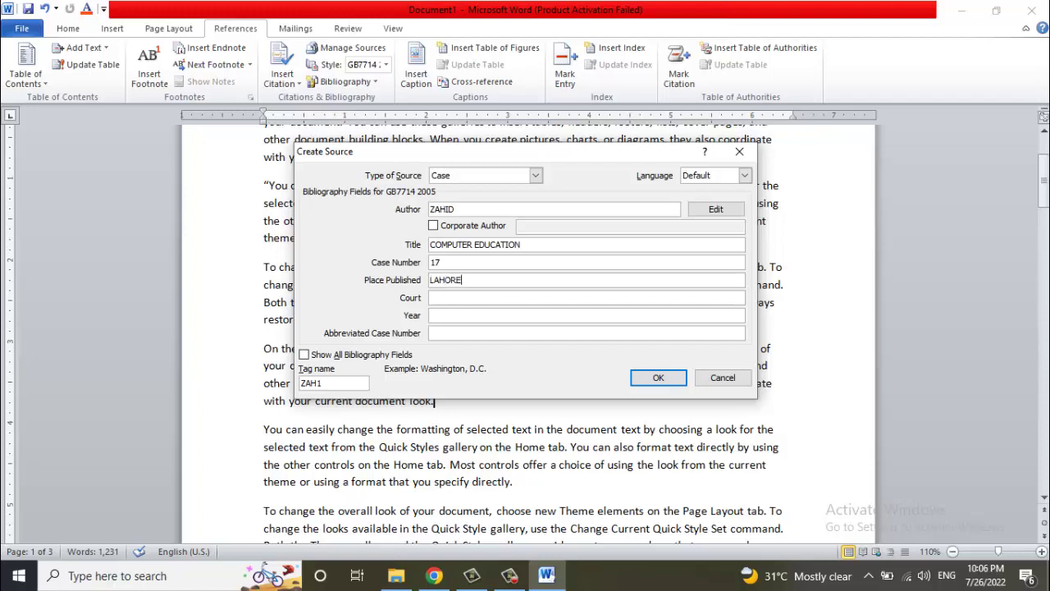
type("E")
key("Tab")
key("Tab")
type("02")
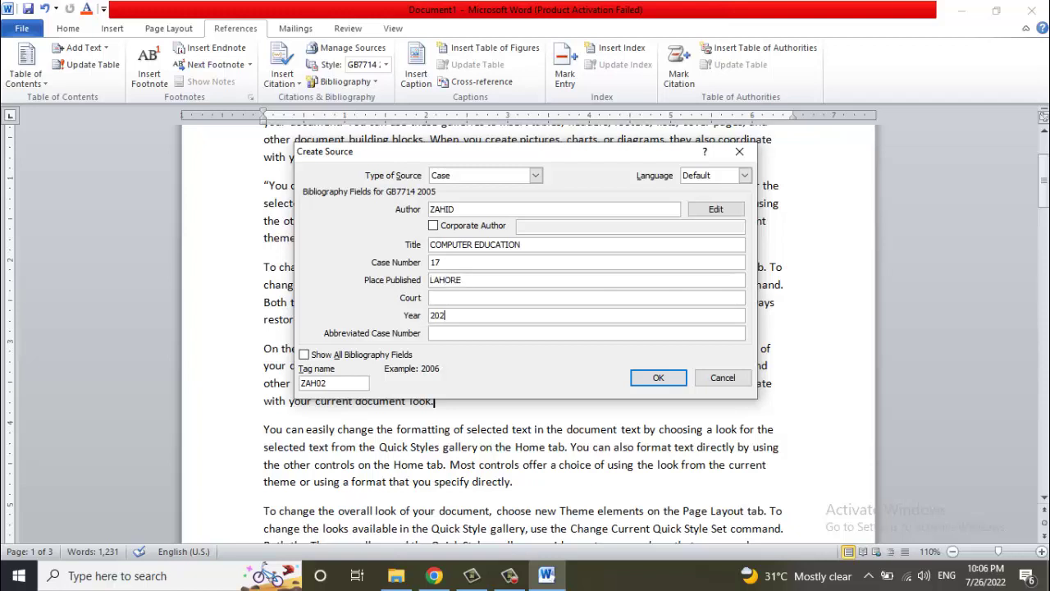
type("2")
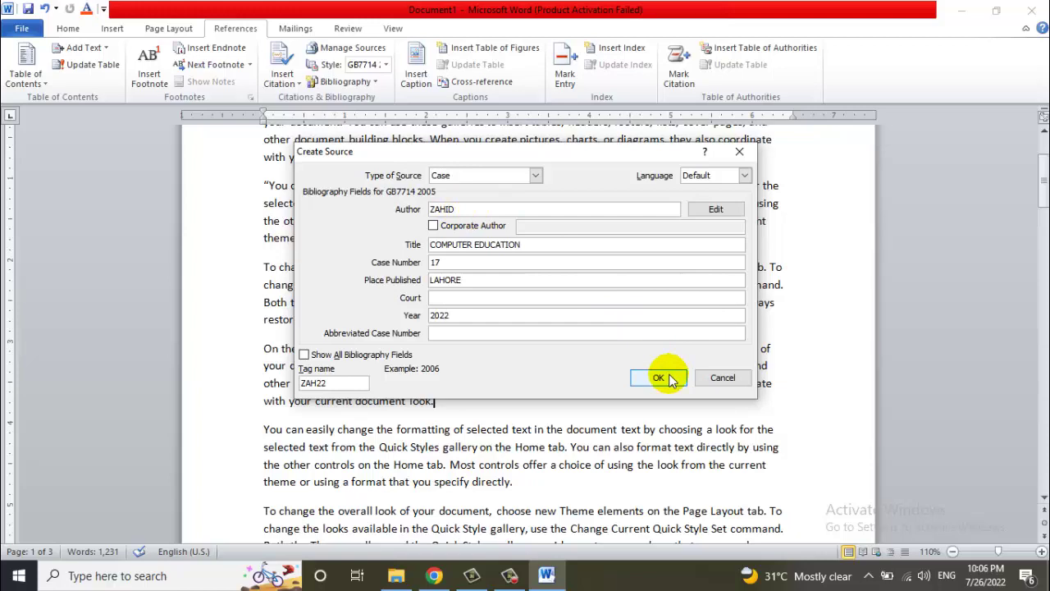
left_click(658, 378)
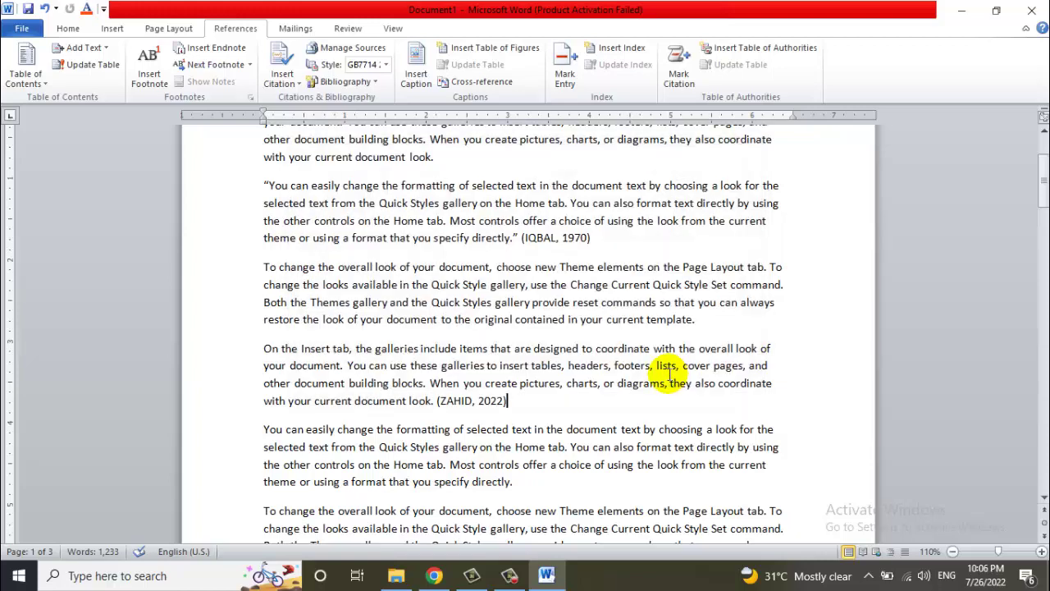
Review the 1970 and COMPUTER EDUCATION sources in the Source Manager, then close it.
left_click(502, 401)
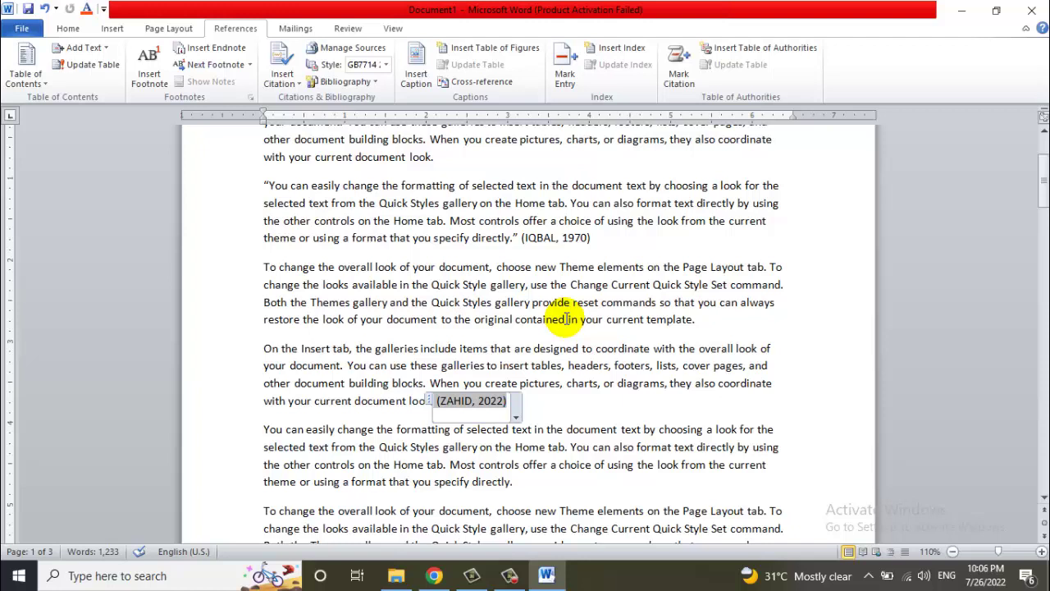
left_click(353, 47)
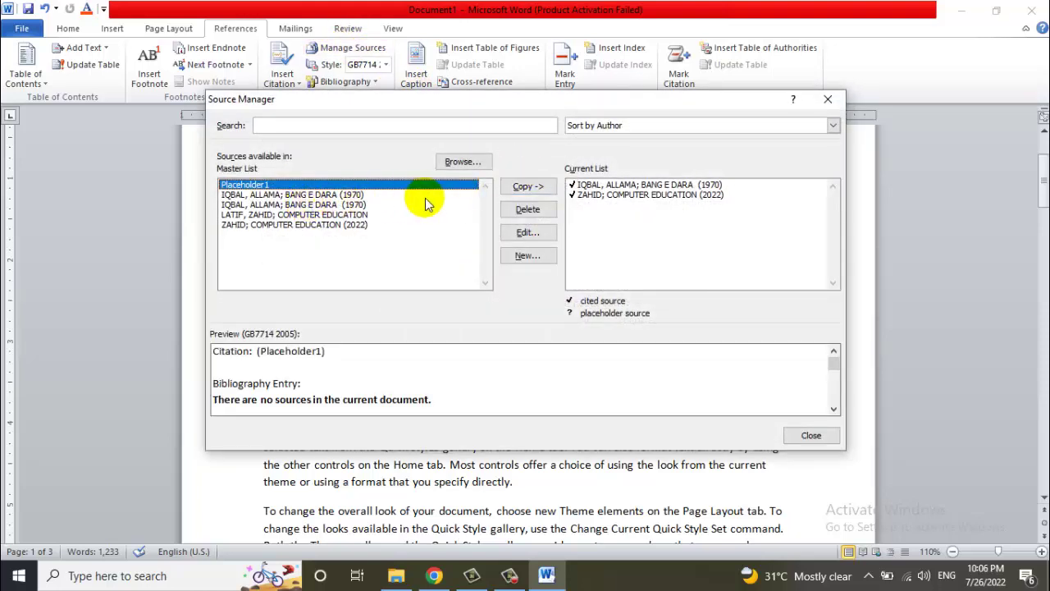
left_click(299, 195)
left_click(298, 205)
left_click(303, 214)
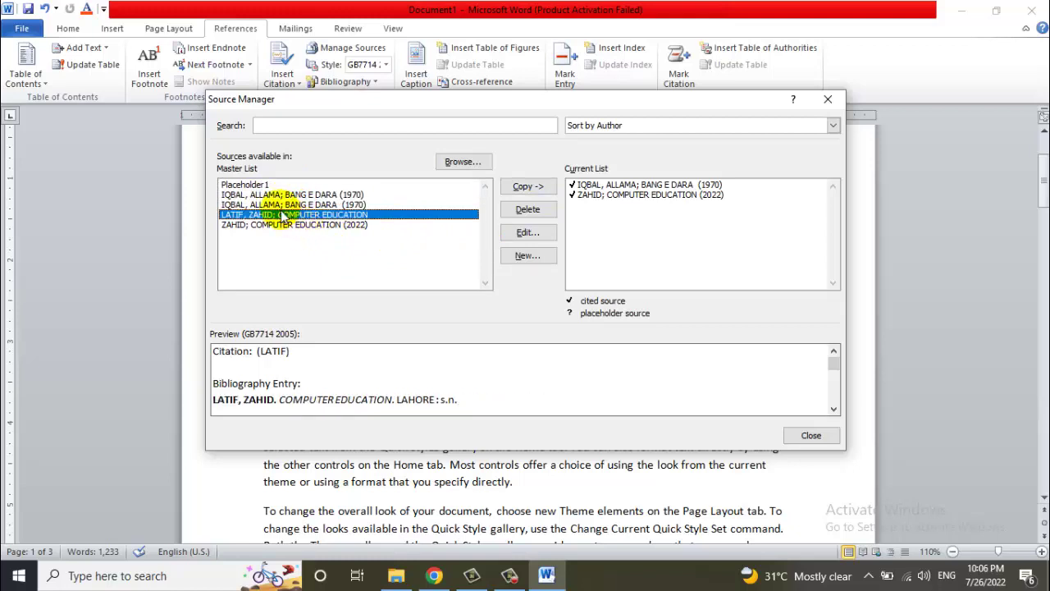
left_click(527, 232)
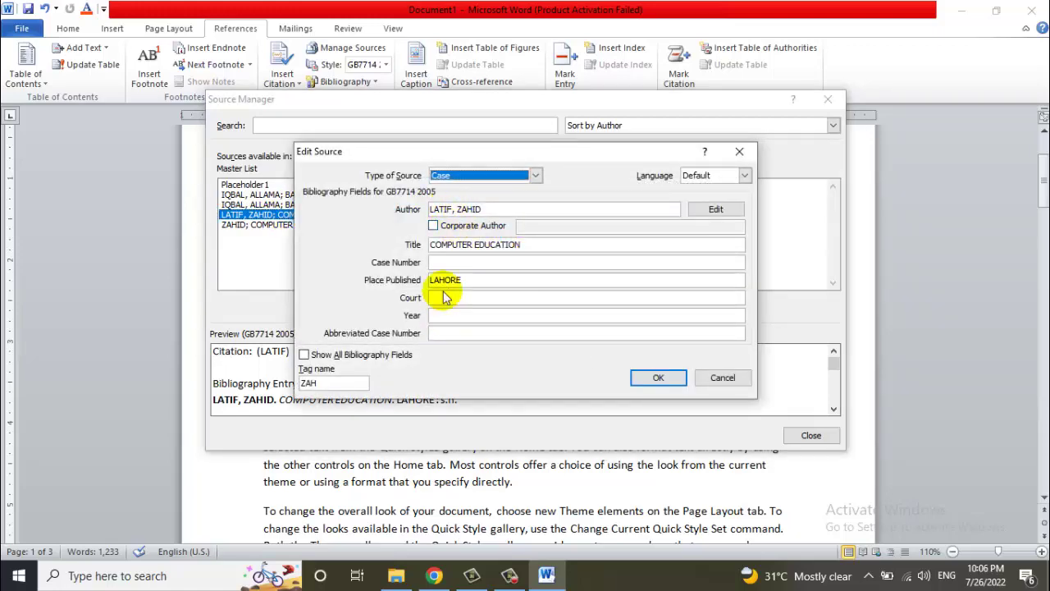
left_click(726, 377)
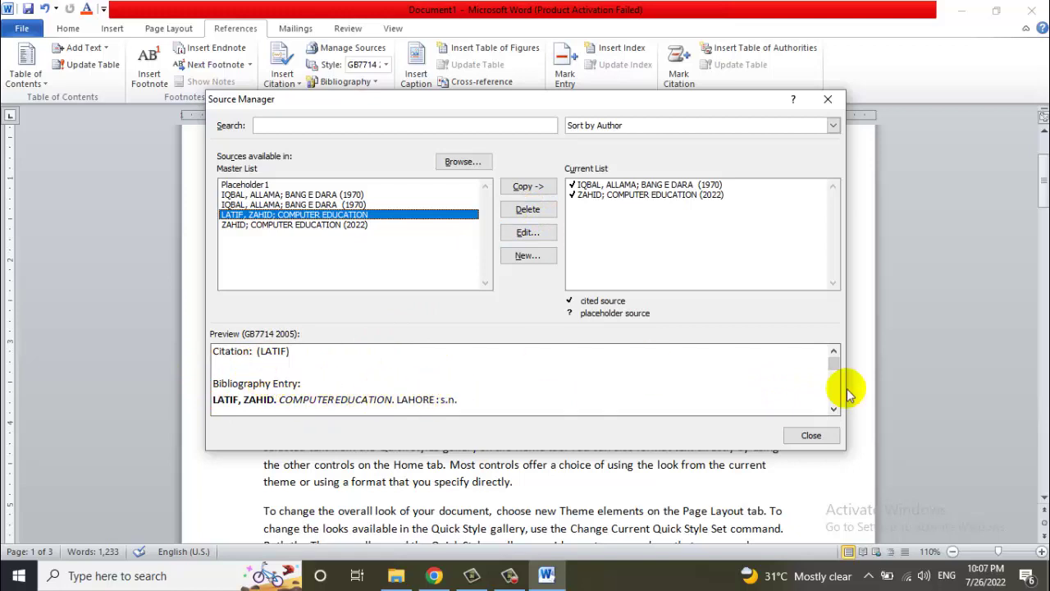
scroll(837, 411, "down", 1)
scroll(837, 411, "down", 1)
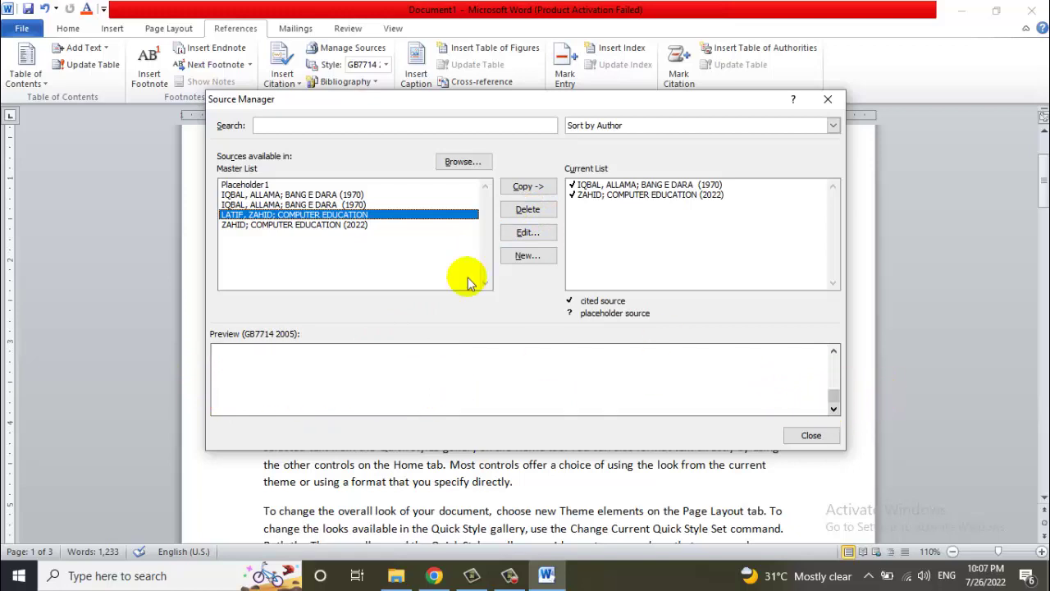
left_click(322, 206)
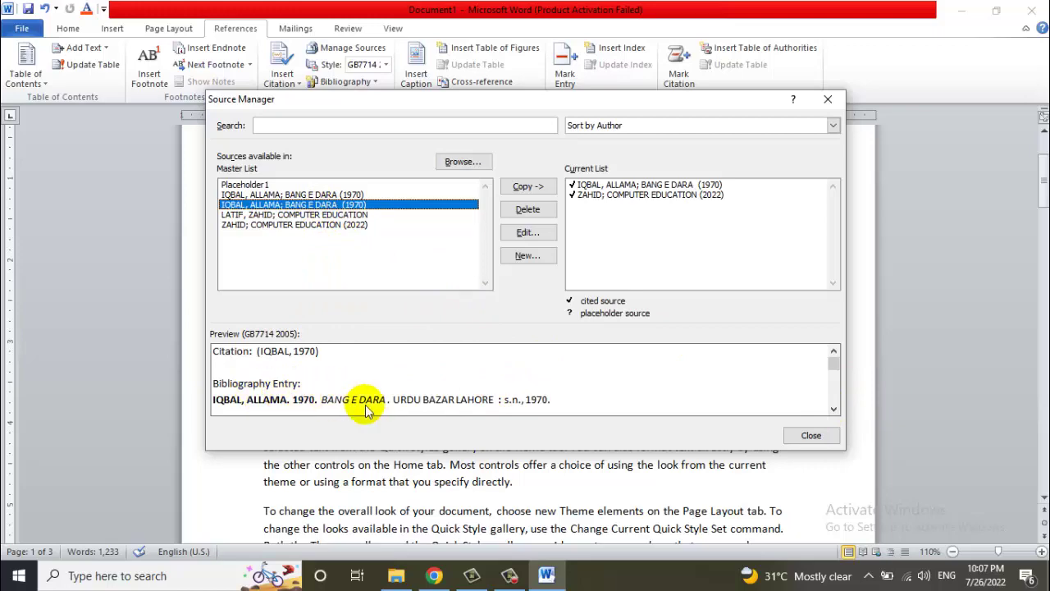
left_click(828, 99)
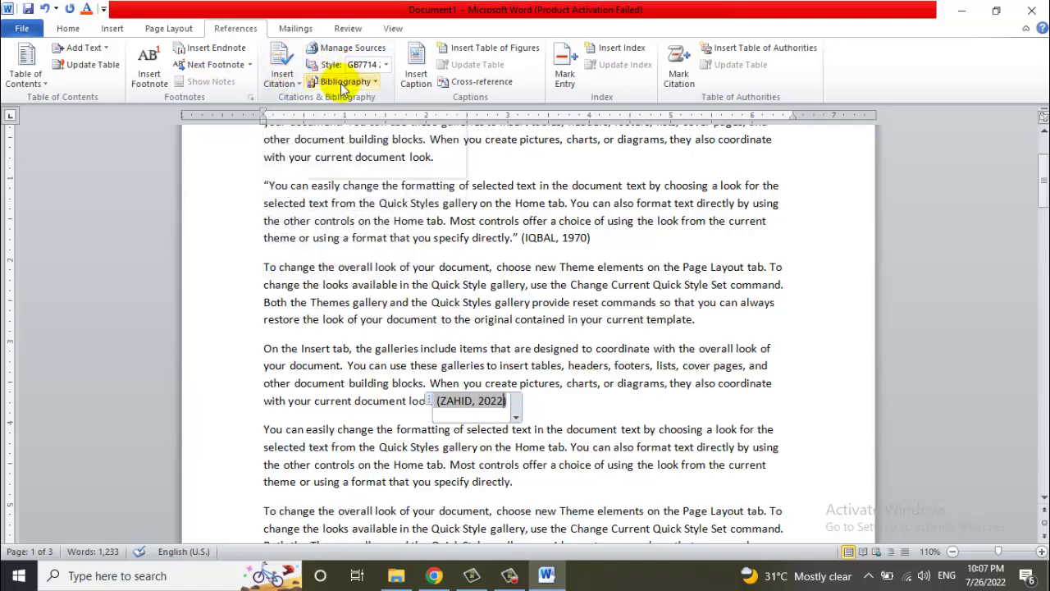
Insert a bibliography listing both sources after the last paragraph.
scroll(445, 282, "down", 5)
scroll(446, 281, "down", 3)
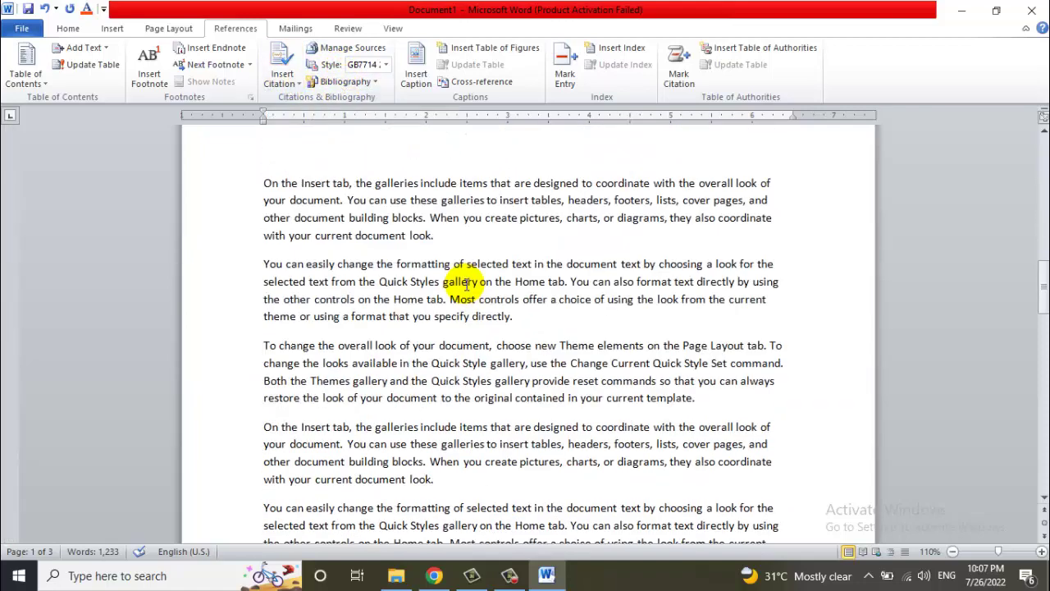
scroll(459, 283, "down", 3)
scroll(467, 285, "down", 3)
scroll(464, 287, "up", 2)
scroll(464, 290, "down", 8)
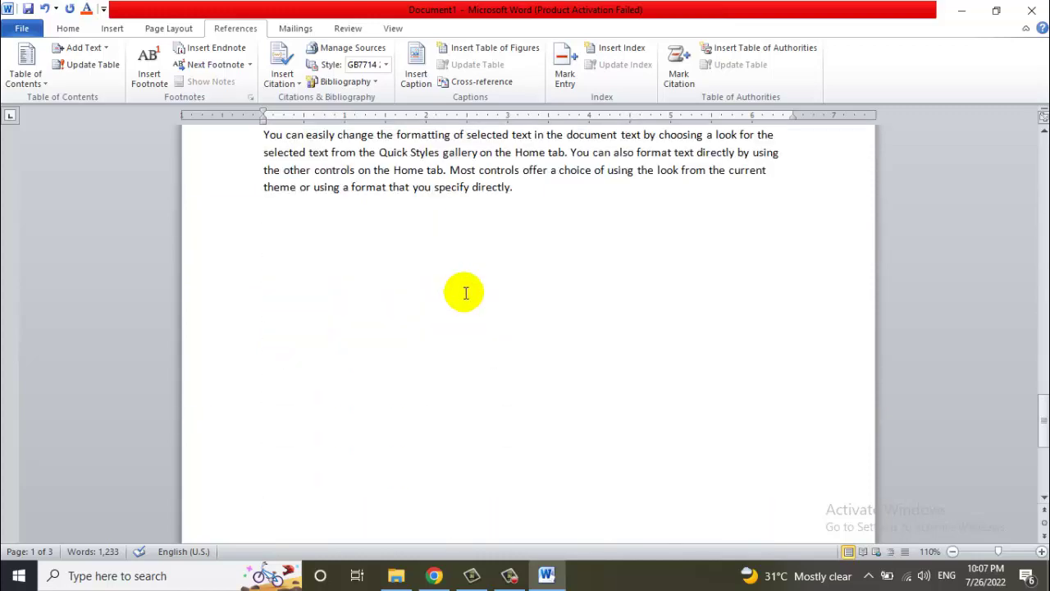
left_click(330, 244)
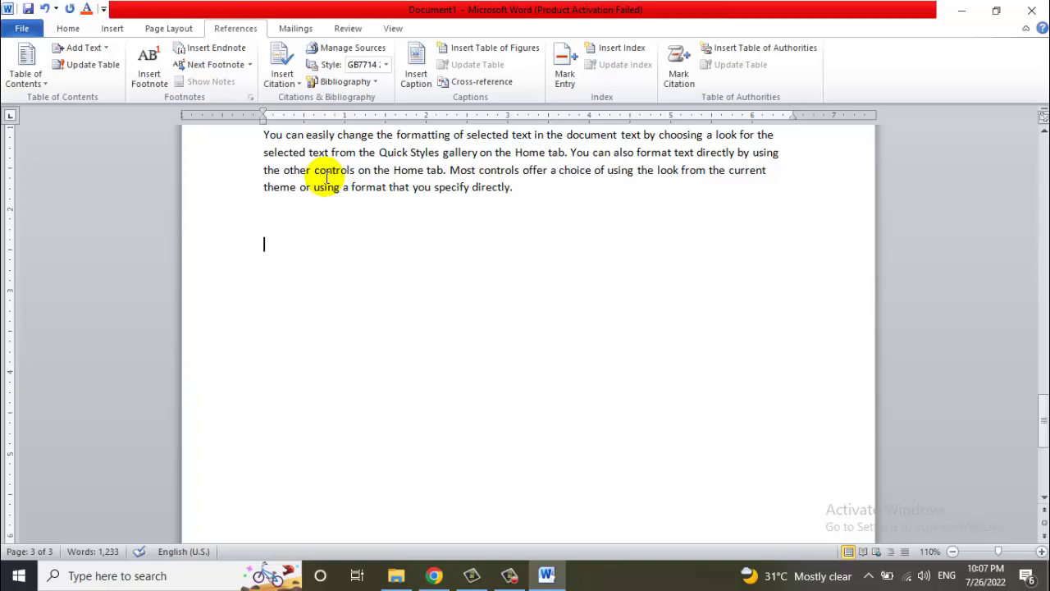
left_click(369, 83)
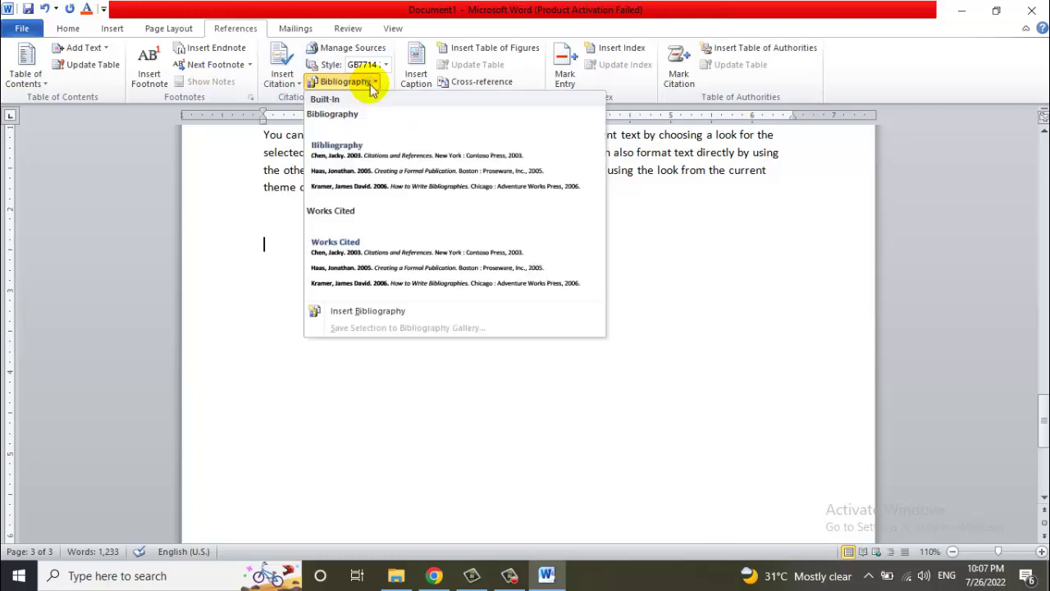
left_click(374, 169)
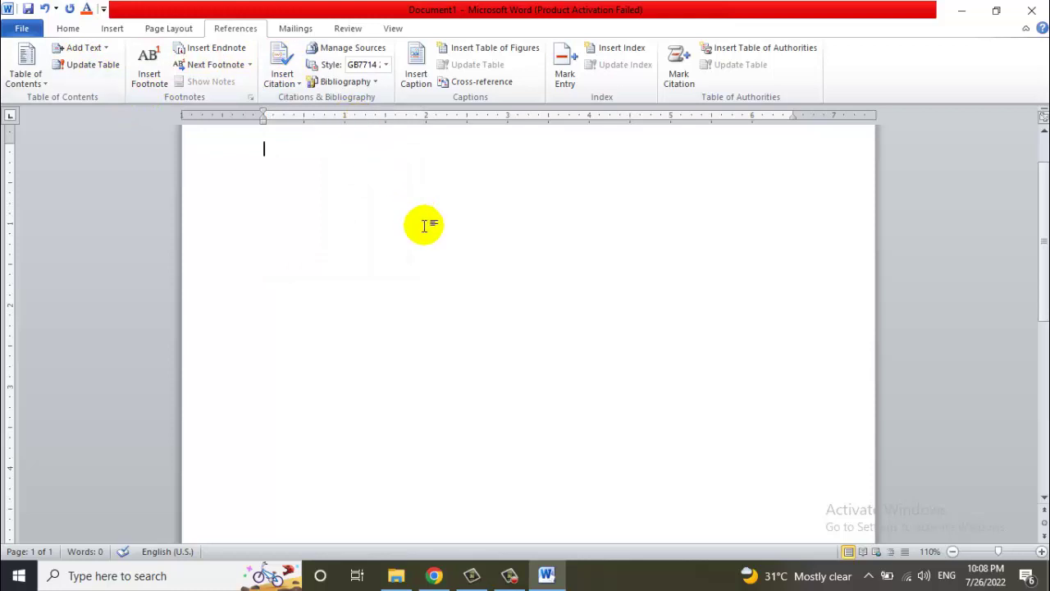
Fill the blank page with =RAND(50) sample text, correcting the formula's typo first.
scroll(424, 222, "up", 2)
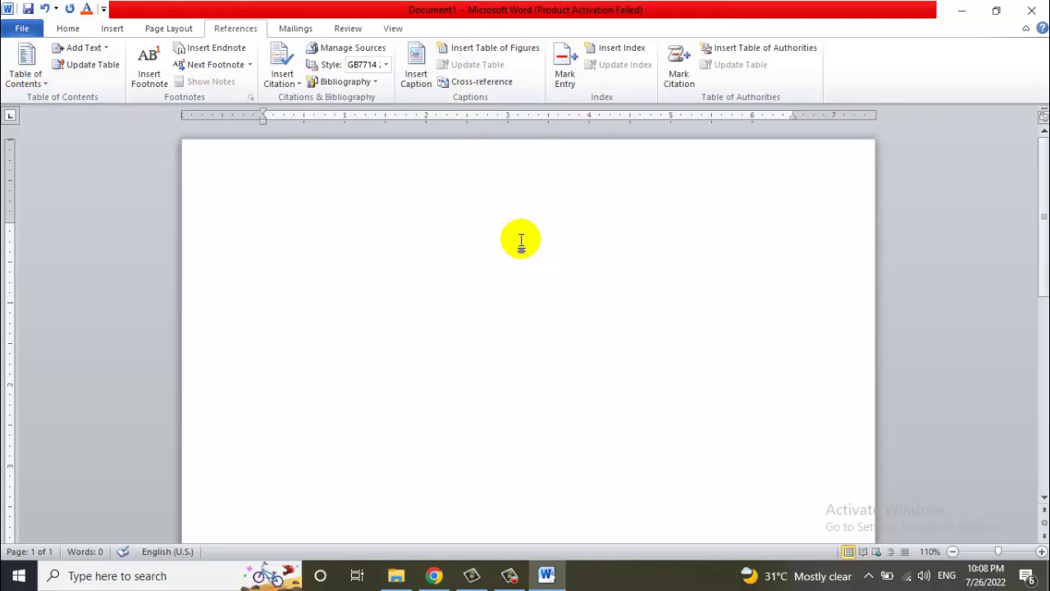
type("=RAND(50")
left_click(291, 228)
type("D(50")
key("Return")
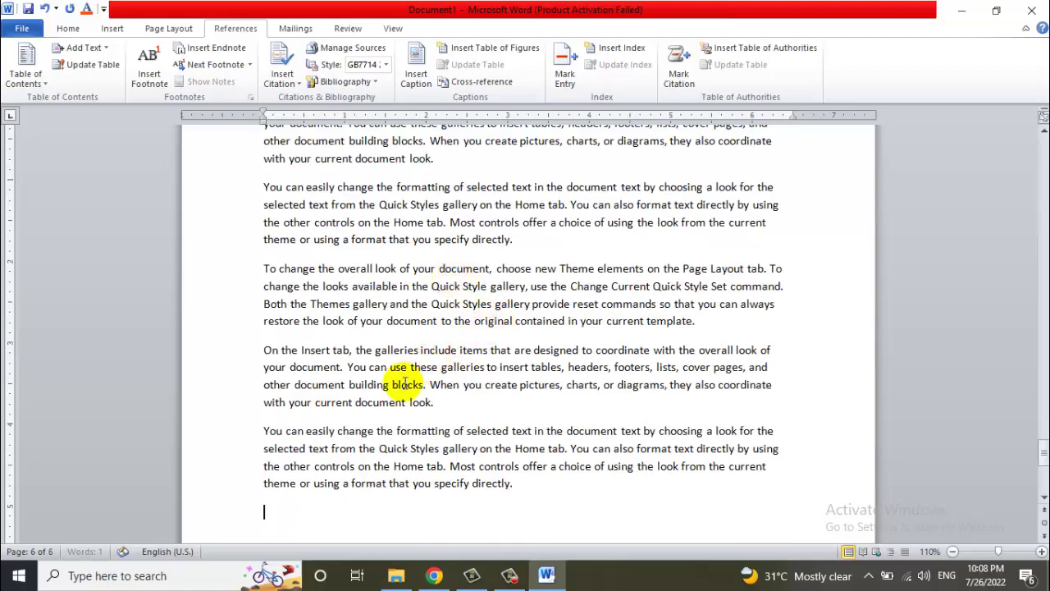
scroll(938, 386, "up", 5)
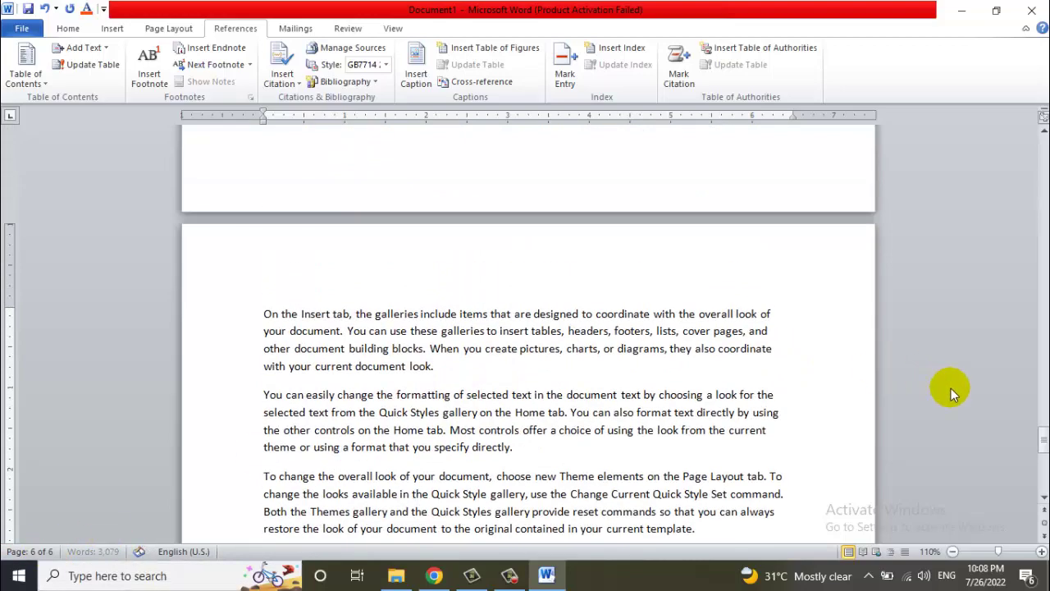
scroll(1007, 397, "up", 3)
left_click_drag(1040, 399, 1027, 123)
left_click(530, 310)
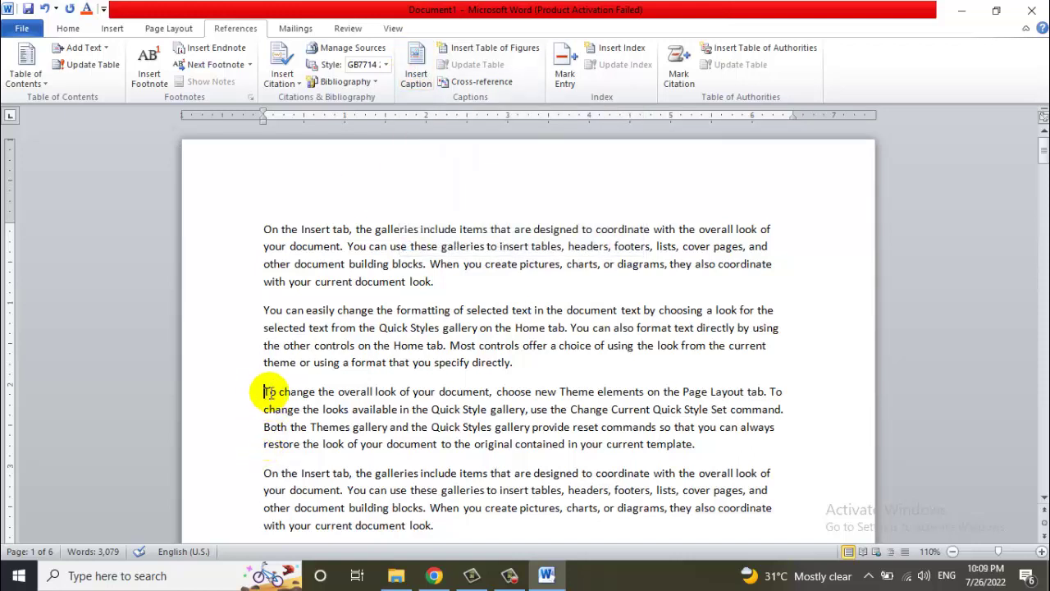
Insert the EXPERT logo picture from the Desktop into a new empty paragraph.
key("Return")
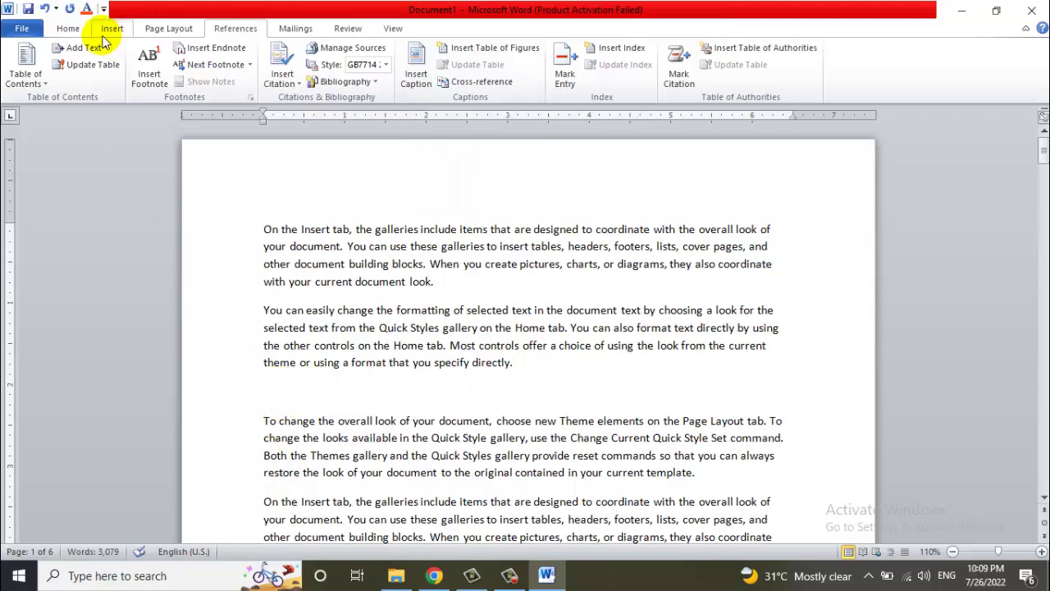
left_click(108, 32)
left_click(161, 66)
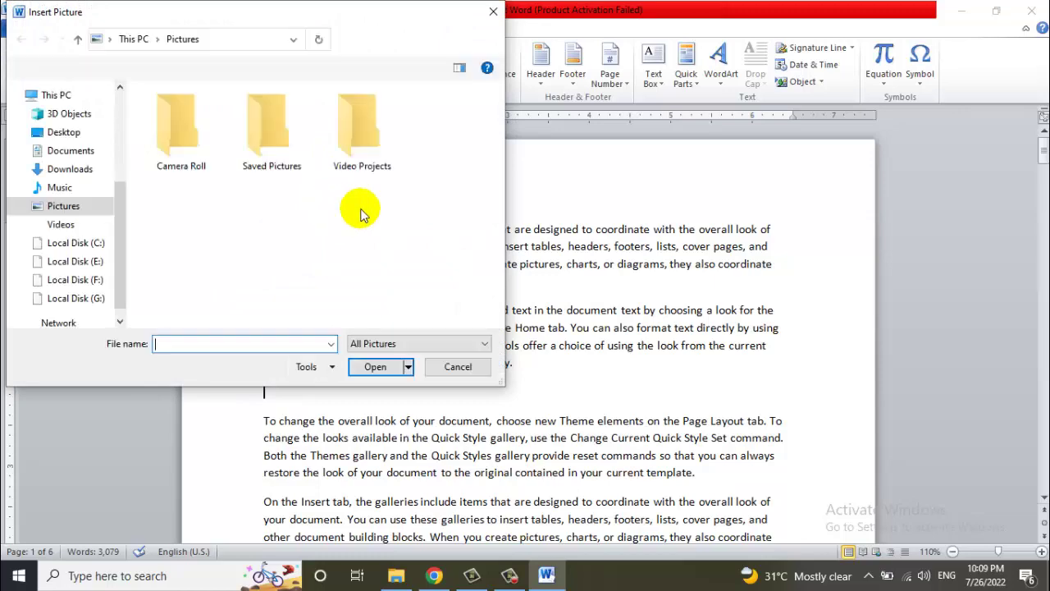
left_click(111, 132)
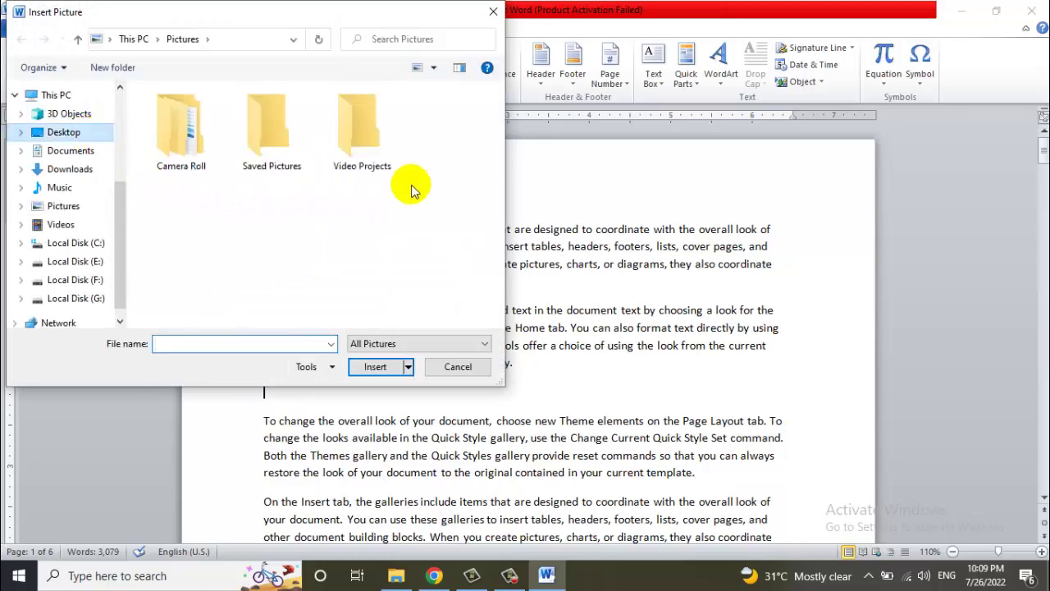
left_click(348, 110)
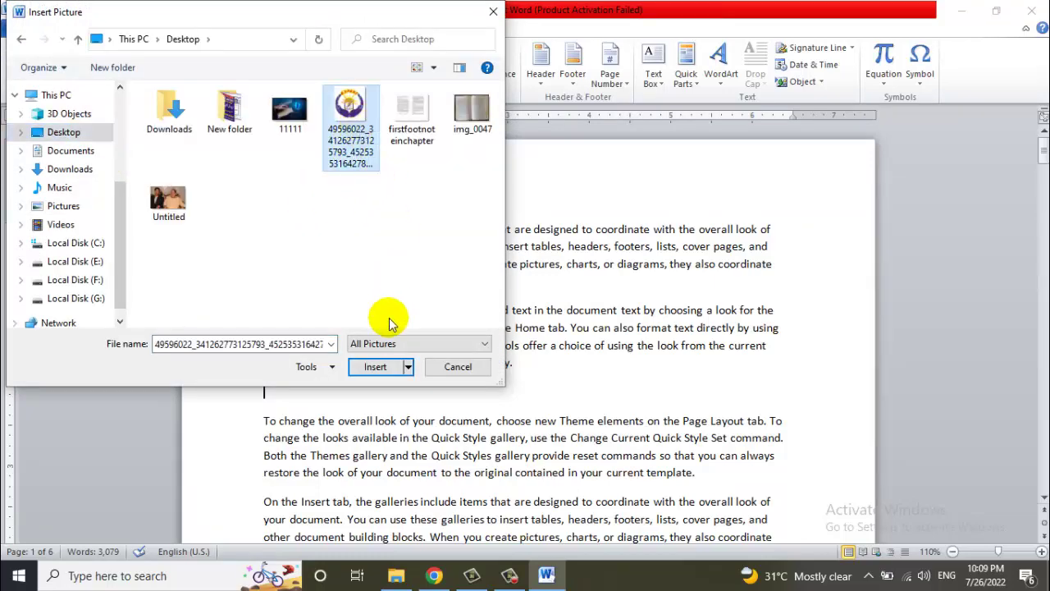
left_click(375, 366)
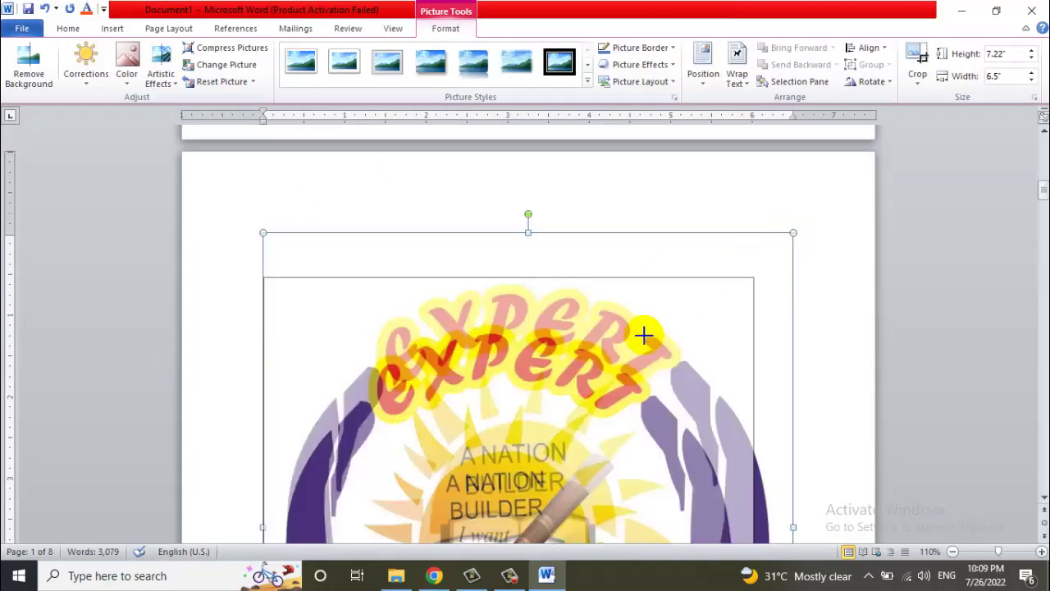
Shrink the logo to 2 x 1.8 inches and set its wrapping to In Front of Text.
left_click_drag(792, 232, 556, 389)
scroll(556, 389, "down", 3)
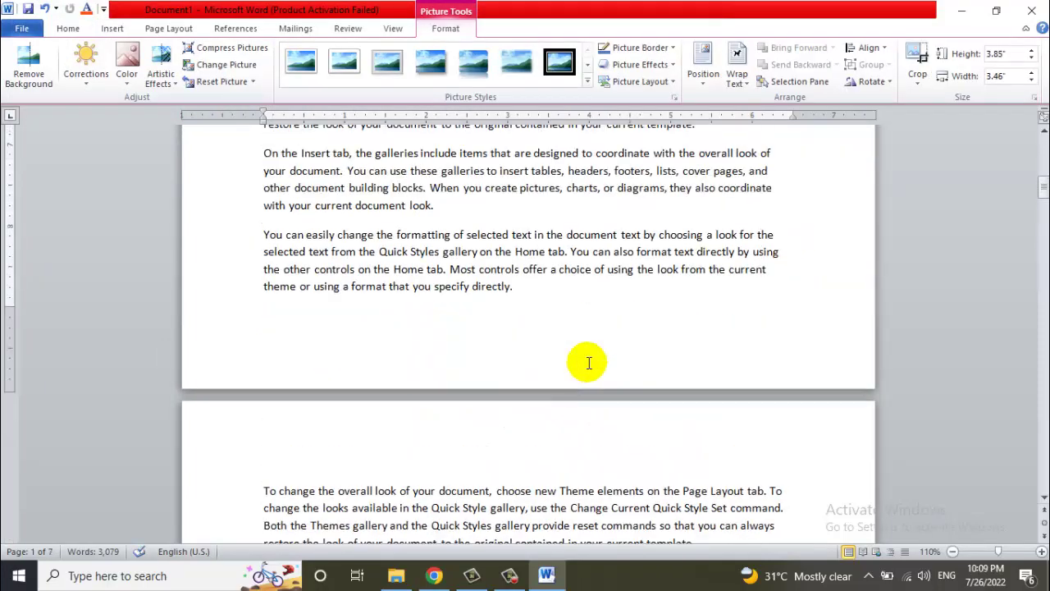
scroll(585, 361, "down", 2)
left_click_drag(545, 194, 413, 338)
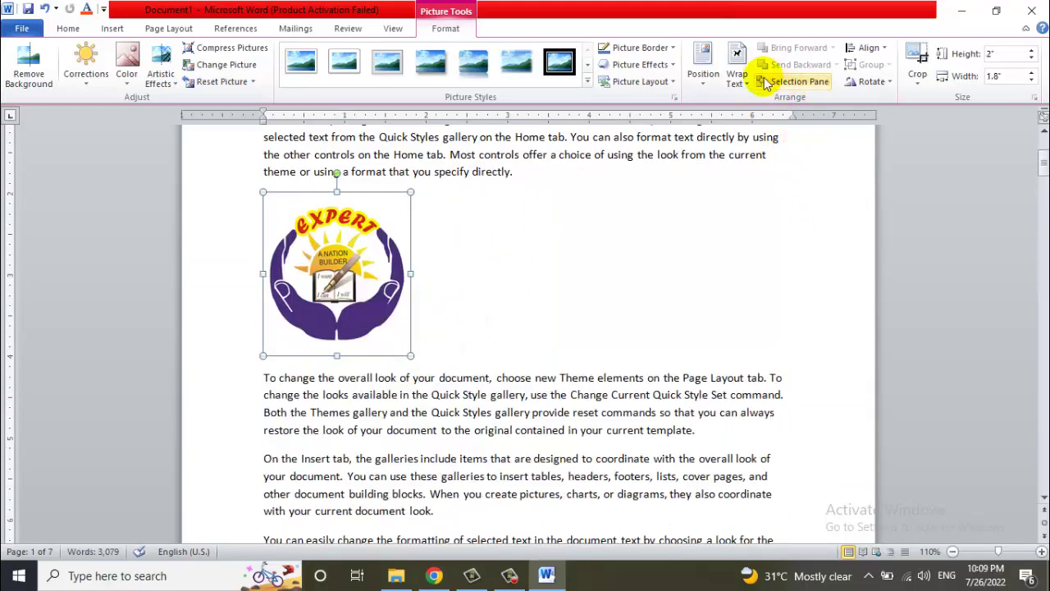
left_click_drag(320, 271, 358, 273)
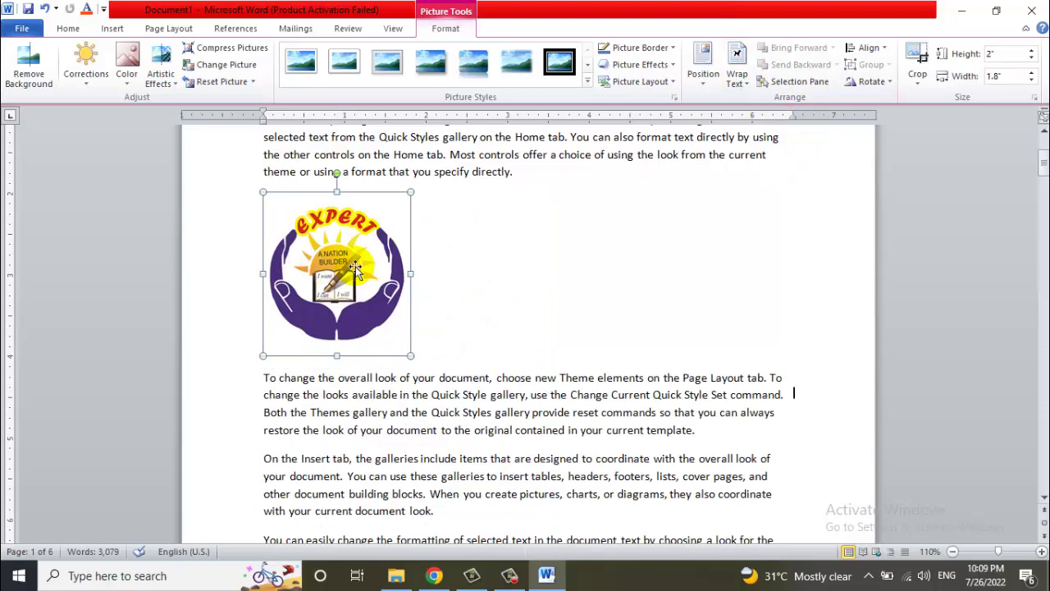
left_click(738, 78)
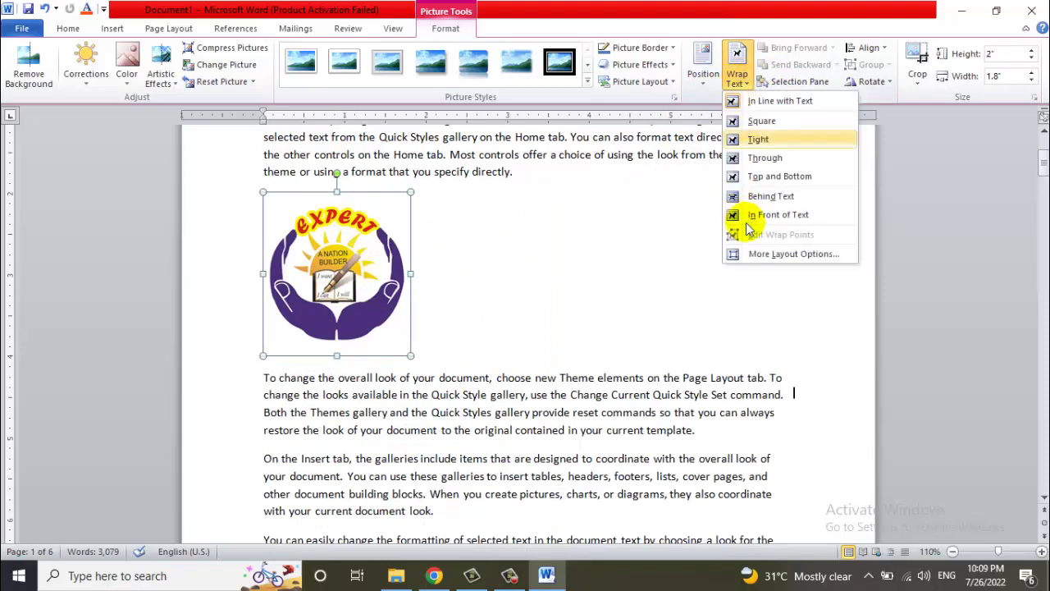
left_click(738, 215)
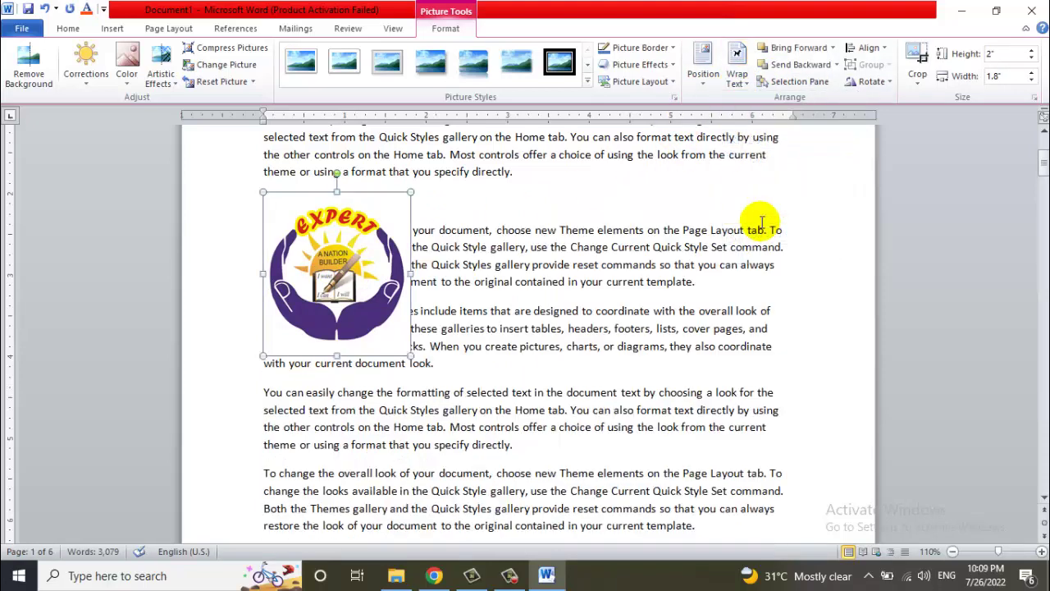
left_click(540, 213)
Add blank lines and move the logo up into the space between paragraphs.
key("Return")
key("Return")
key("Return")
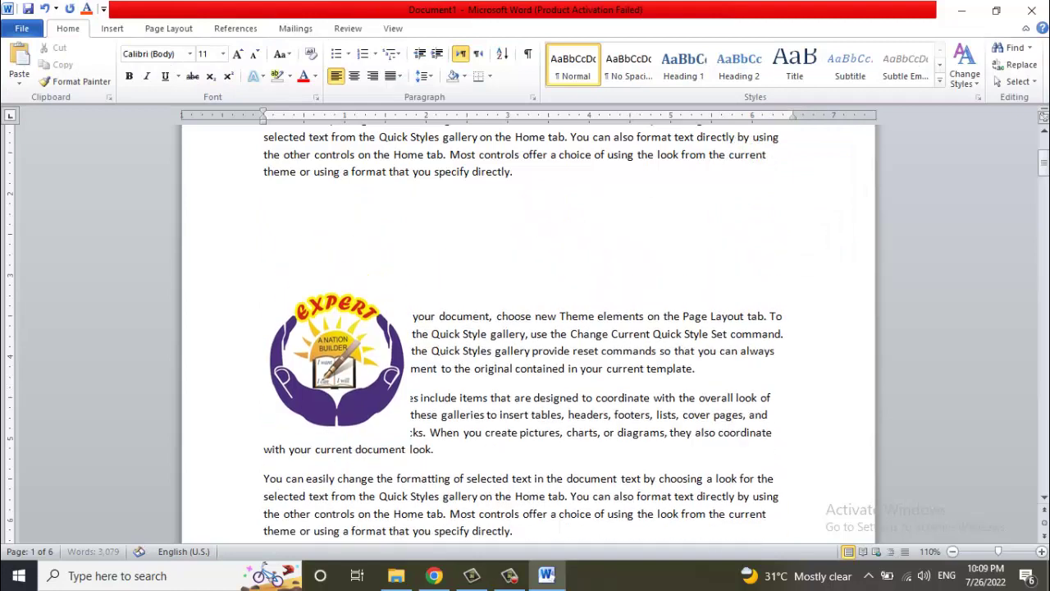
key("Return")
key("Return")
left_click_drag(368, 379, 377, 242)
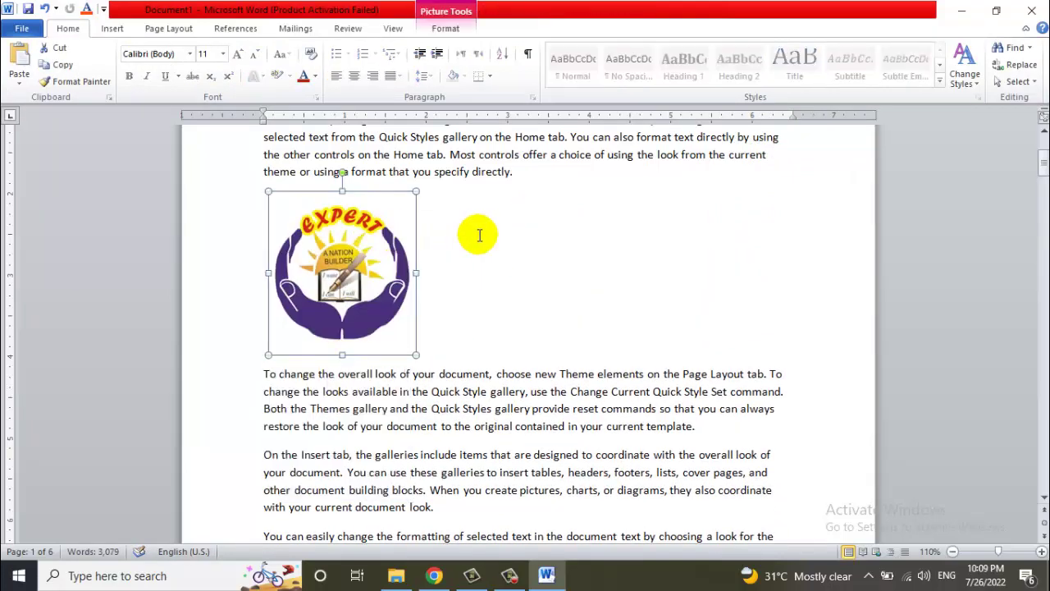
left_click(487, 181)
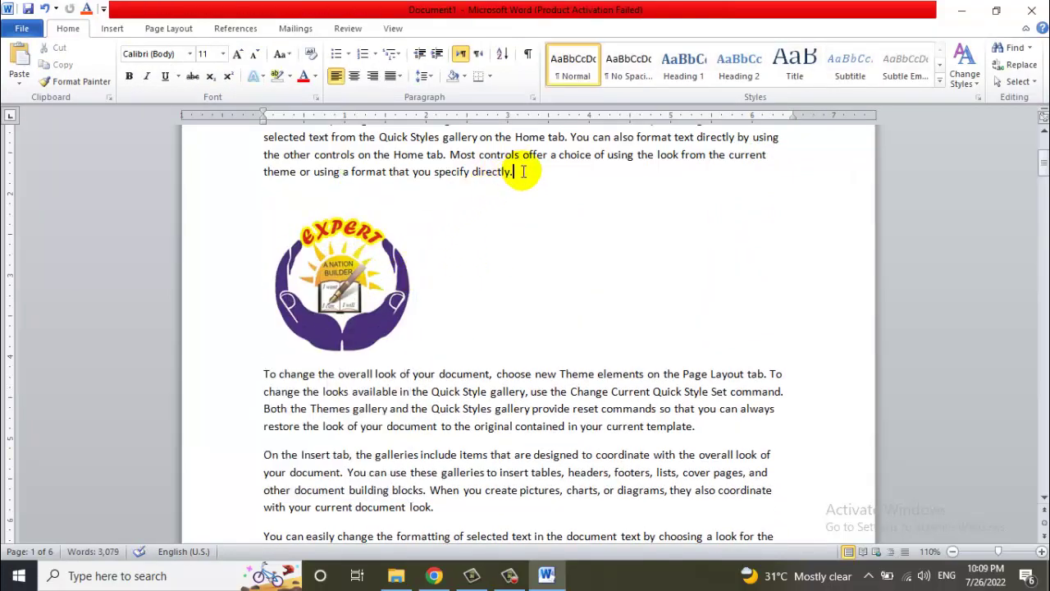
key("Return")
Open empty lines before the 'To change' paragraph on page 2.
scroll(492, 279, "down", 5)
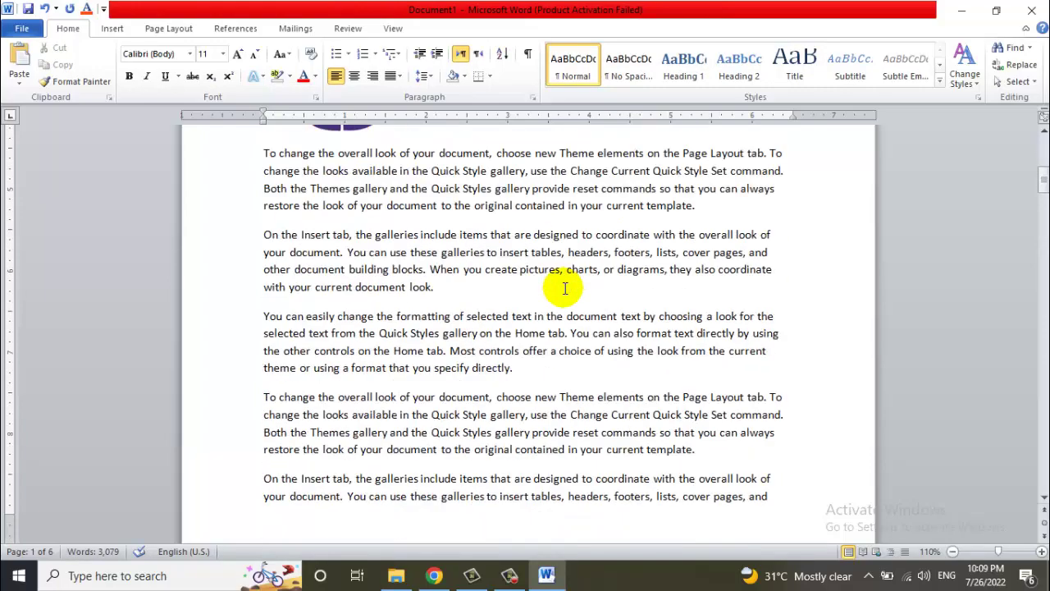
scroll(563, 284, "down", 5)
scroll(561, 287, "down", 5)
scroll(550, 294, "down", 5)
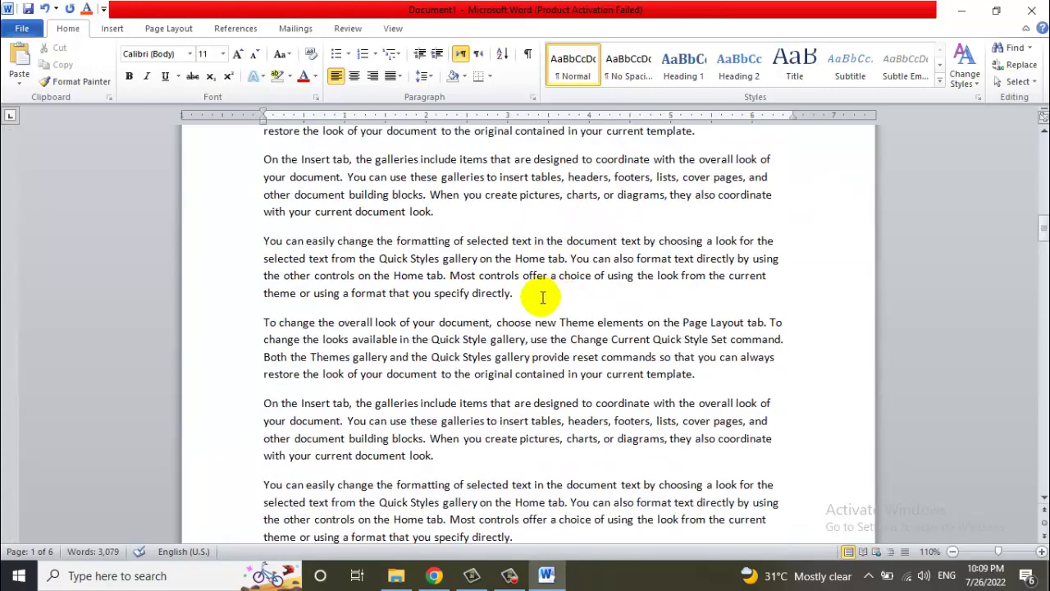
left_click(262, 322)
key("Return")
key("Return")
key("Return")
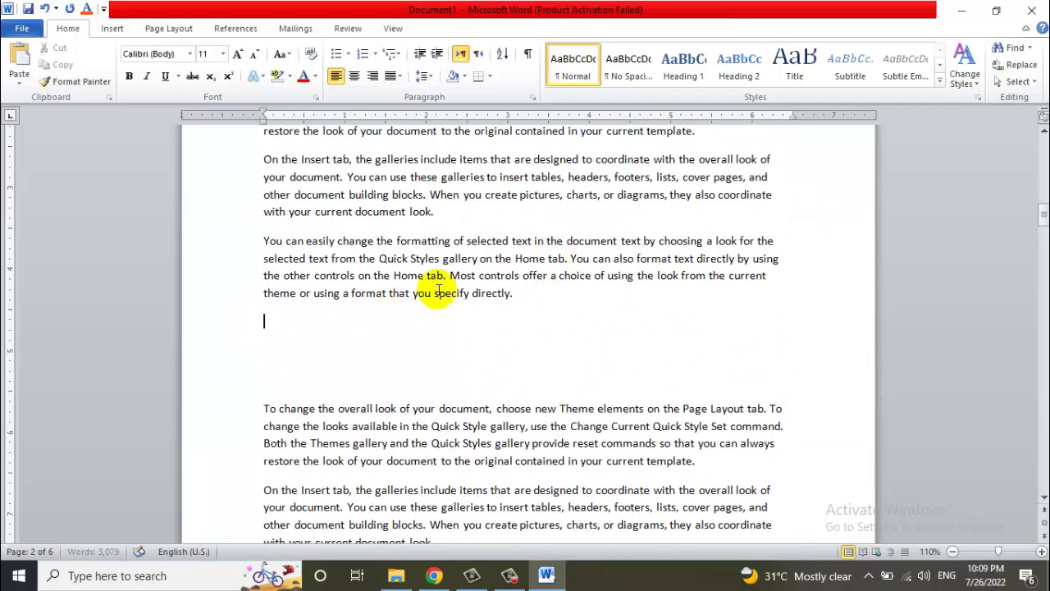
Insert the 11111 picture, set it In Front of Text, and shrink it to about half size.
left_click(112, 29)
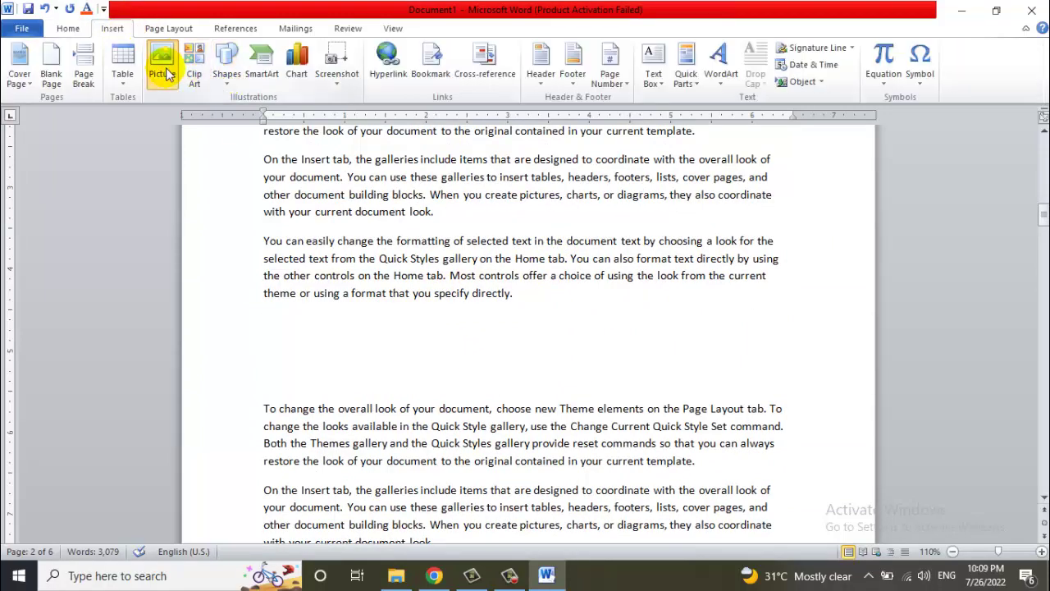
left_click(162, 66)
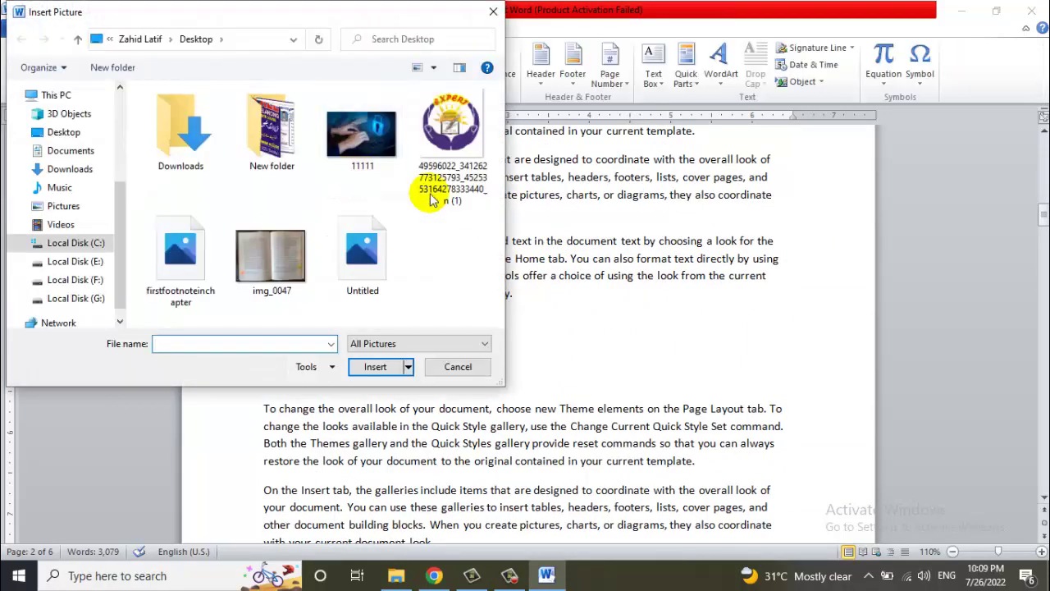
left_click(368, 127)
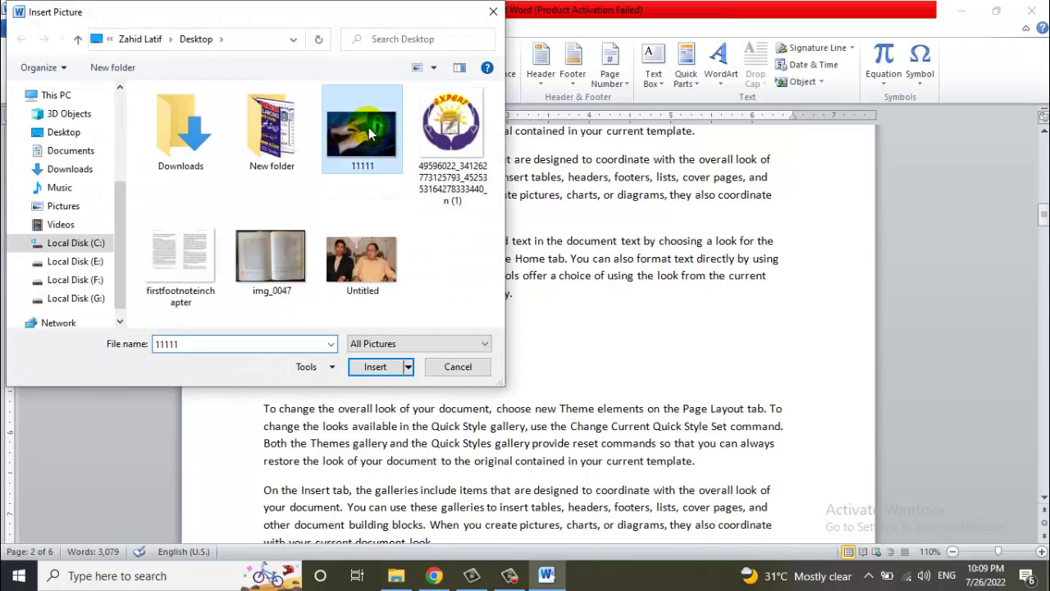
left_click(375, 366)
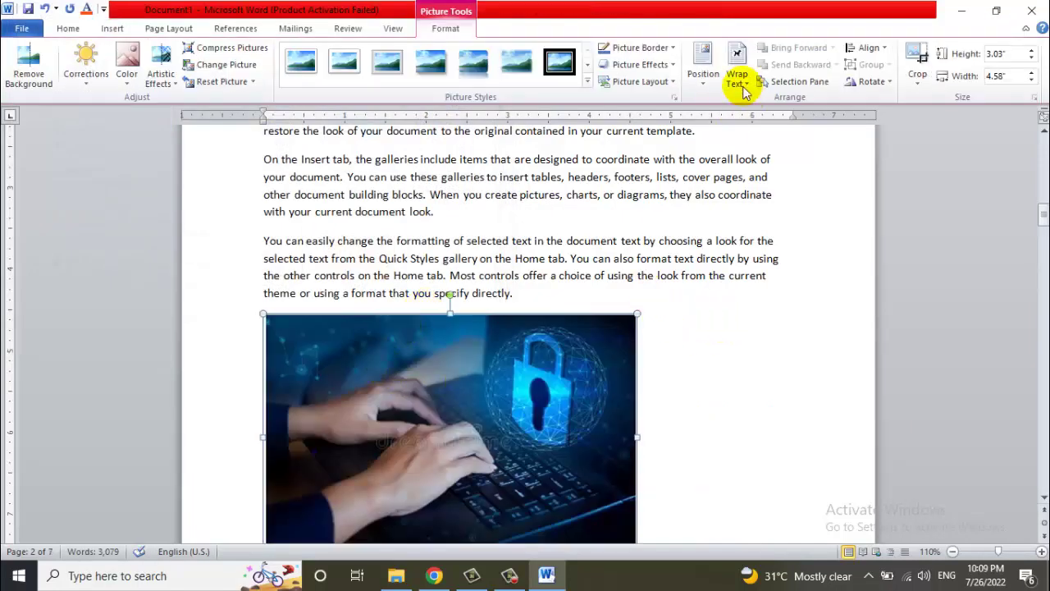
left_click(737, 78)
left_click(798, 211)
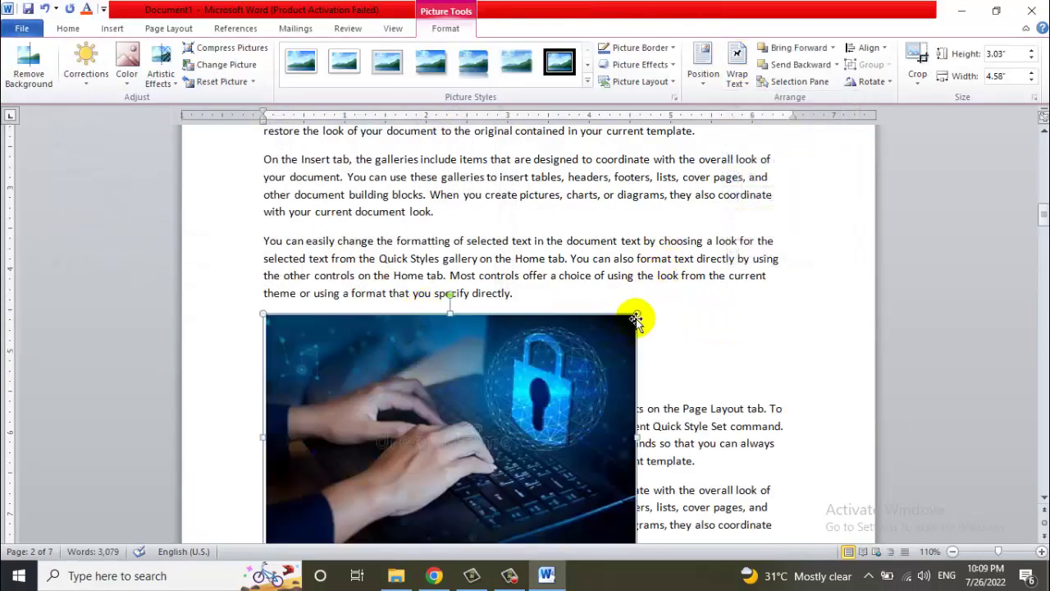
left_click_drag(637, 313, 453, 437)
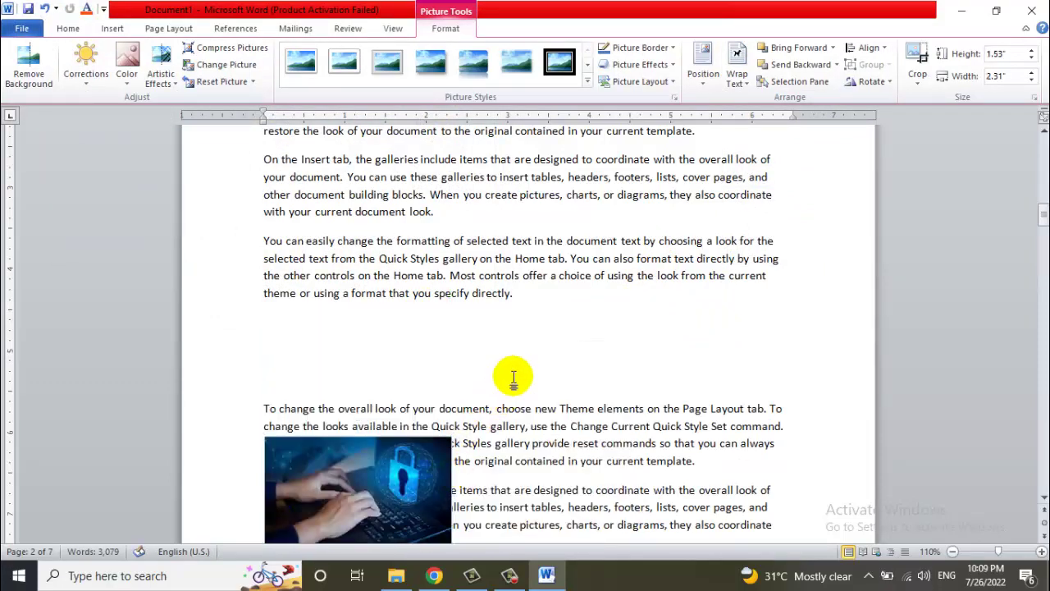
Place the keyboard-and-padlock picture under the paragraph ending 'specify directly.', with the text pushed below it.
left_click(511, 375)
left_click_drag(420, 467, 415, 342)
left_click(500, 345)
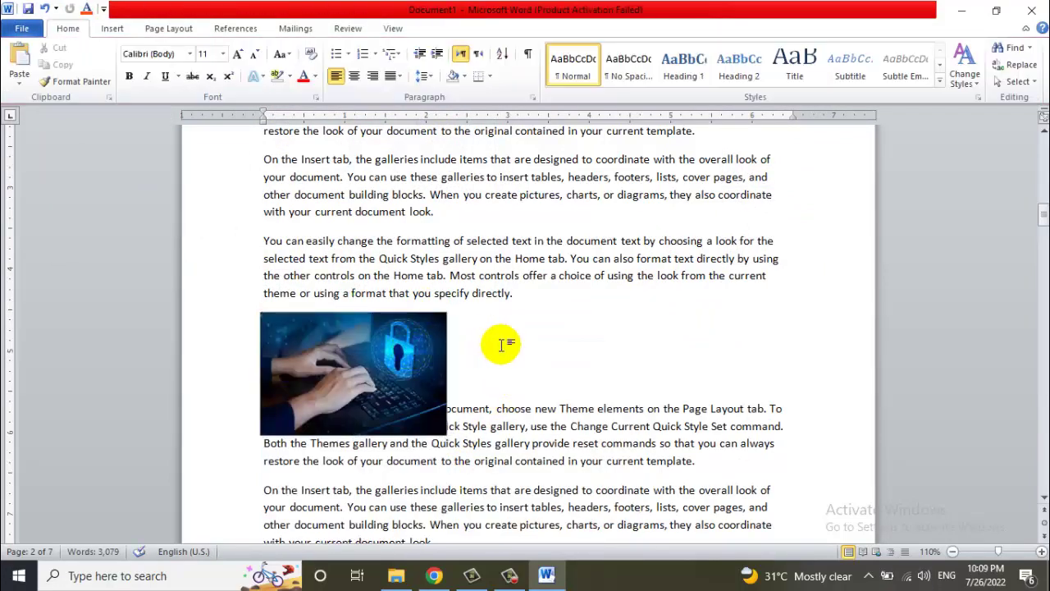
key("Return")
left_click(418, 343)
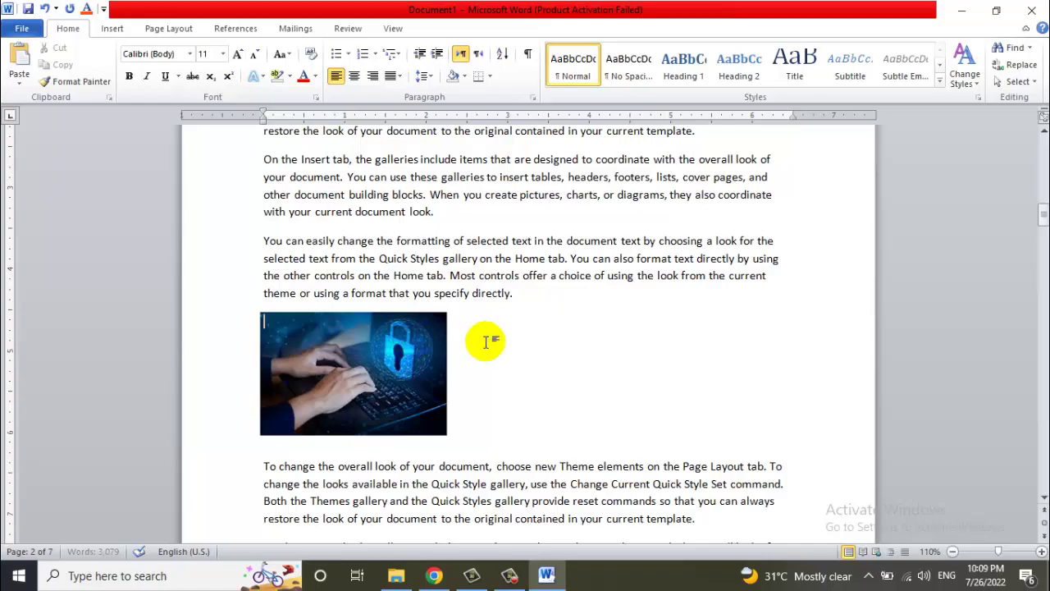
Open blank lines after the paragraph ending 'look.' to make room for another picture.
scroll(720, 338, "up", 8)
scroll(721, 338, "up", 10)
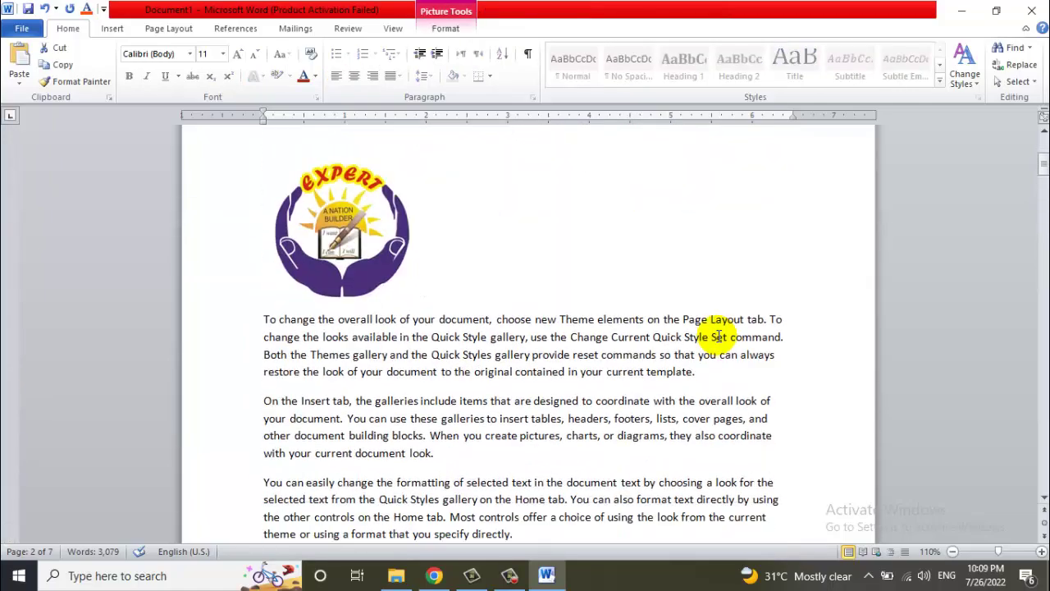
scroll(714, 333, "down", 7)
scroll(713, 332, "down", 9)
scroll(509, 300, "up", 7)
scroll(509, 300, "down", 8)
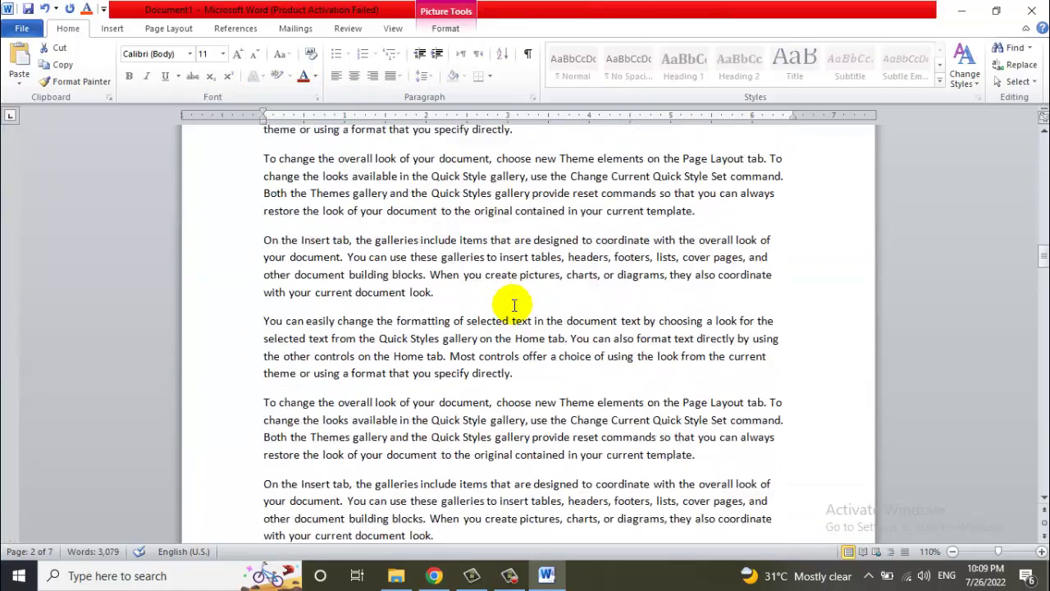
scroll(333, 296, "down", 1)
left_click(262, 279)
key("Return")
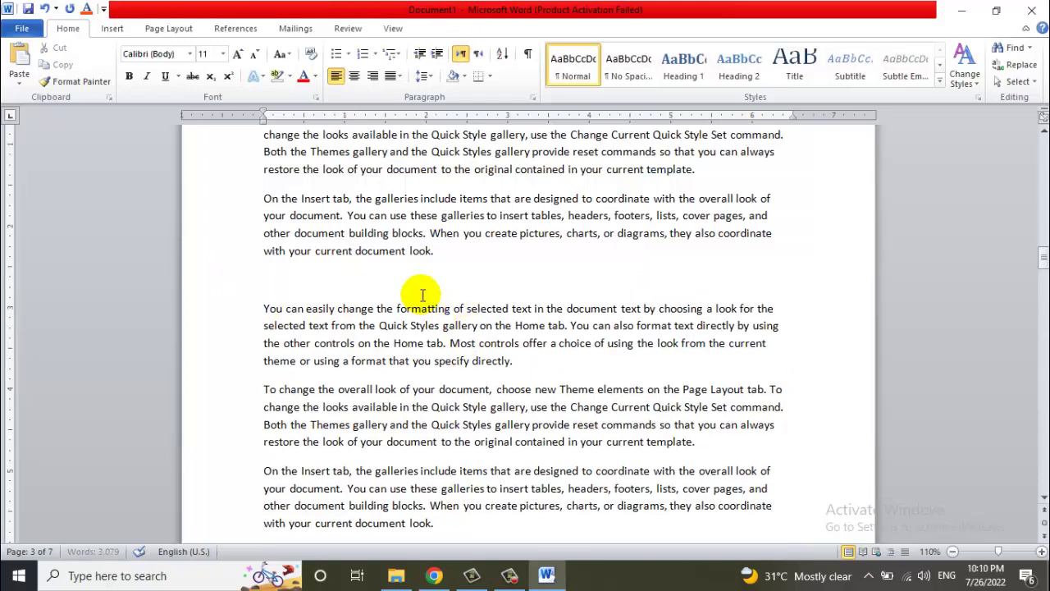
key("ctrl+v")
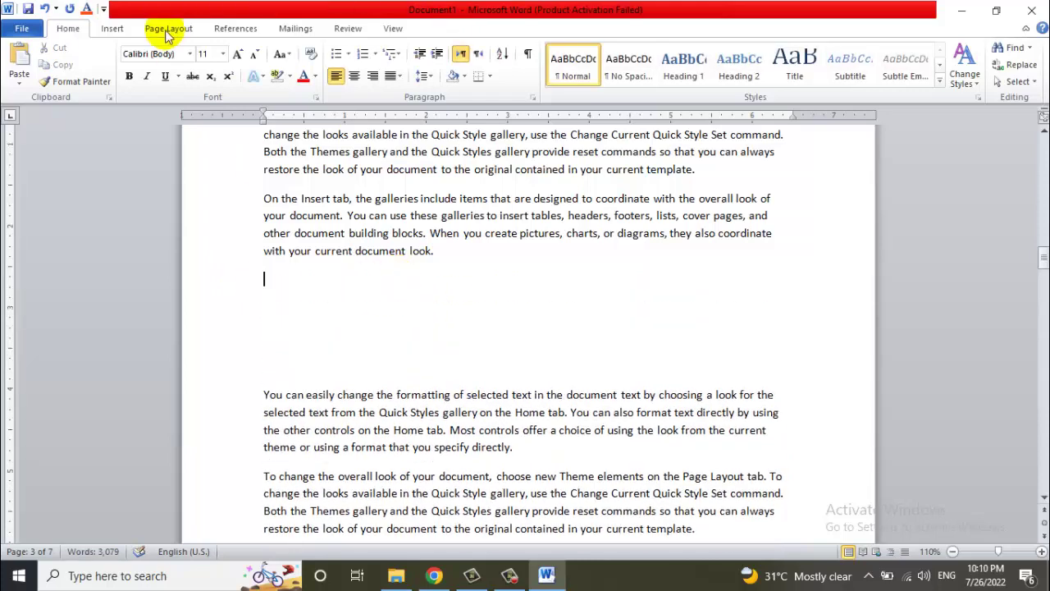
Insert the firstfootnoteinchapter image, set it In Front of Text, and shrink it to about half.
left_click(123, 29)
left_click(160, 57)
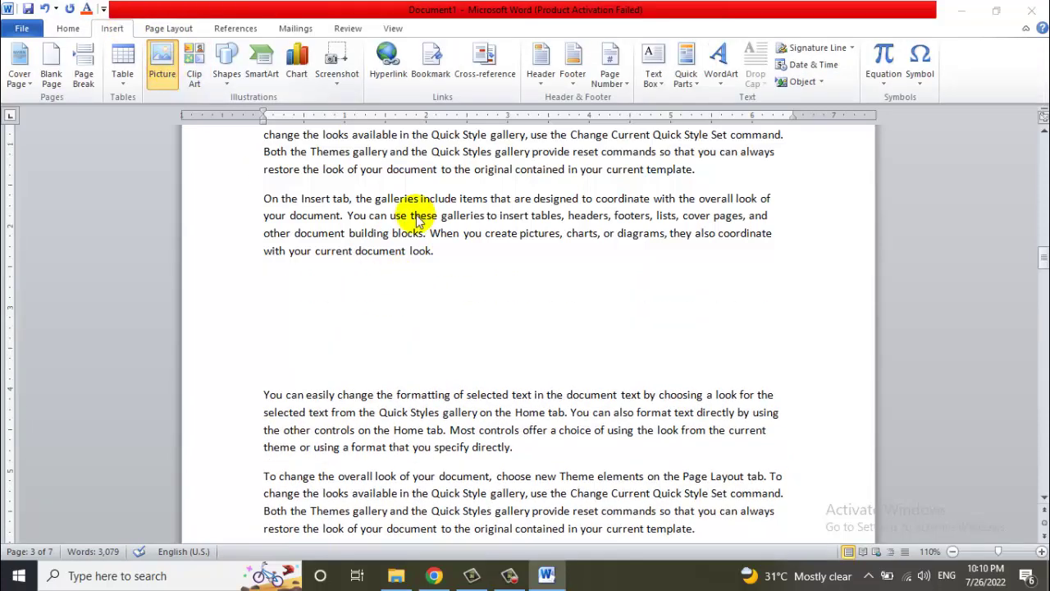
left_click(201, 255)
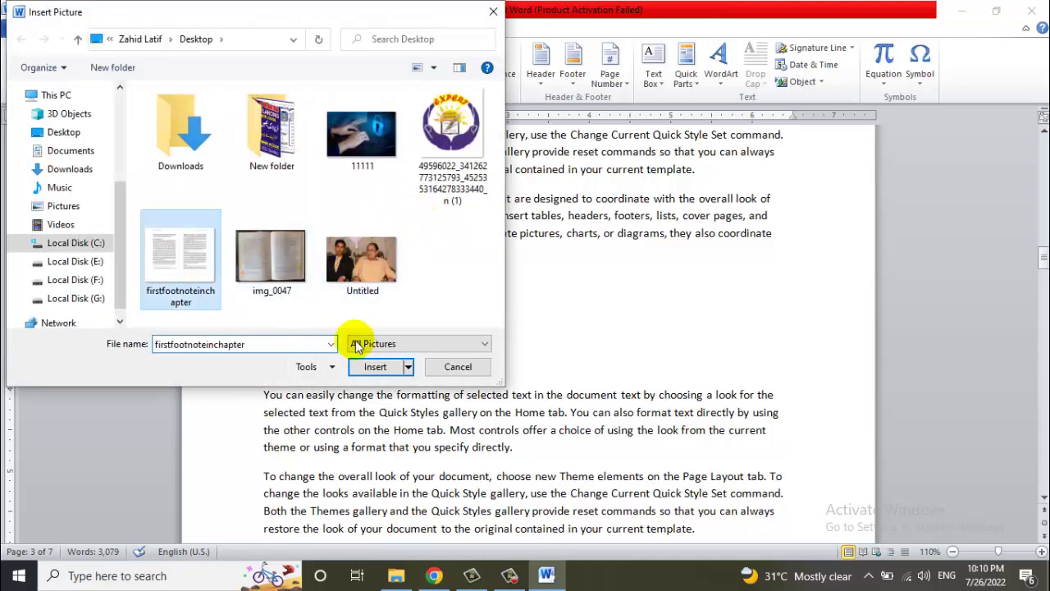
left_click(375, 366)
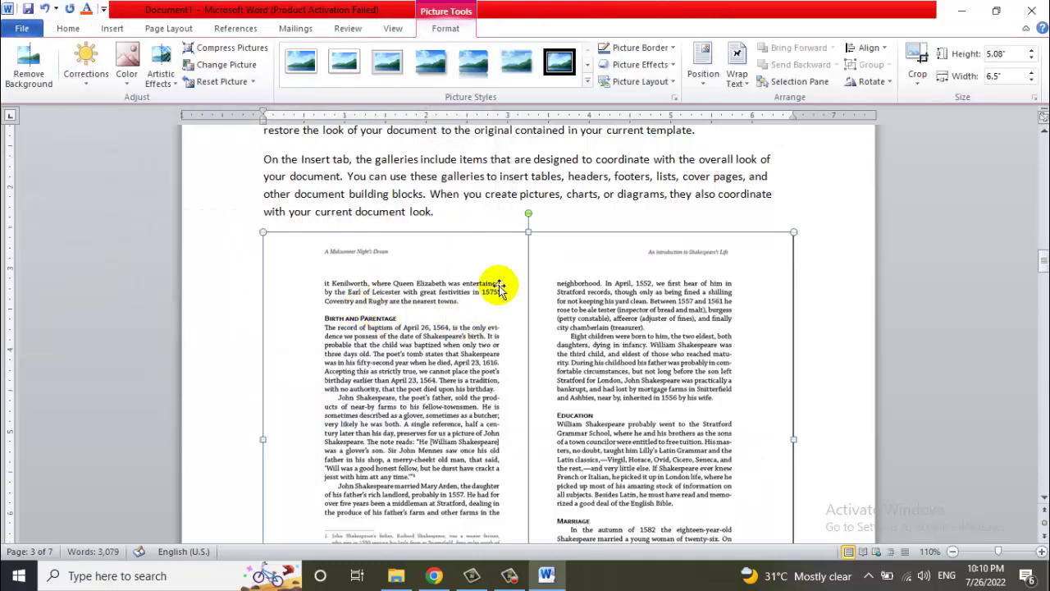
left_click(728, 93)
left_click(767, 213)
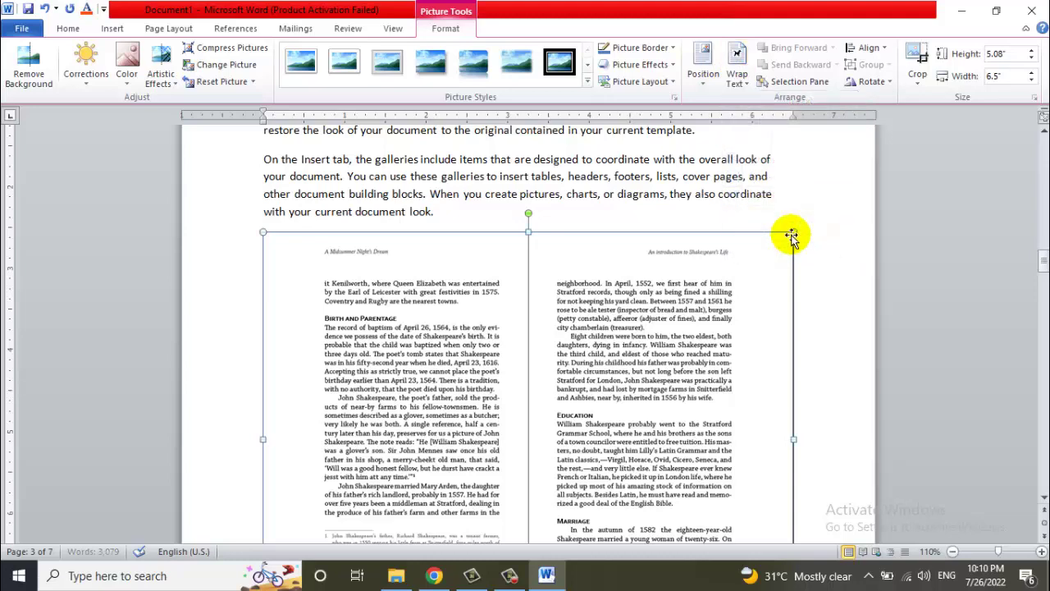
left_click_drag(792, 231, 459, 431)
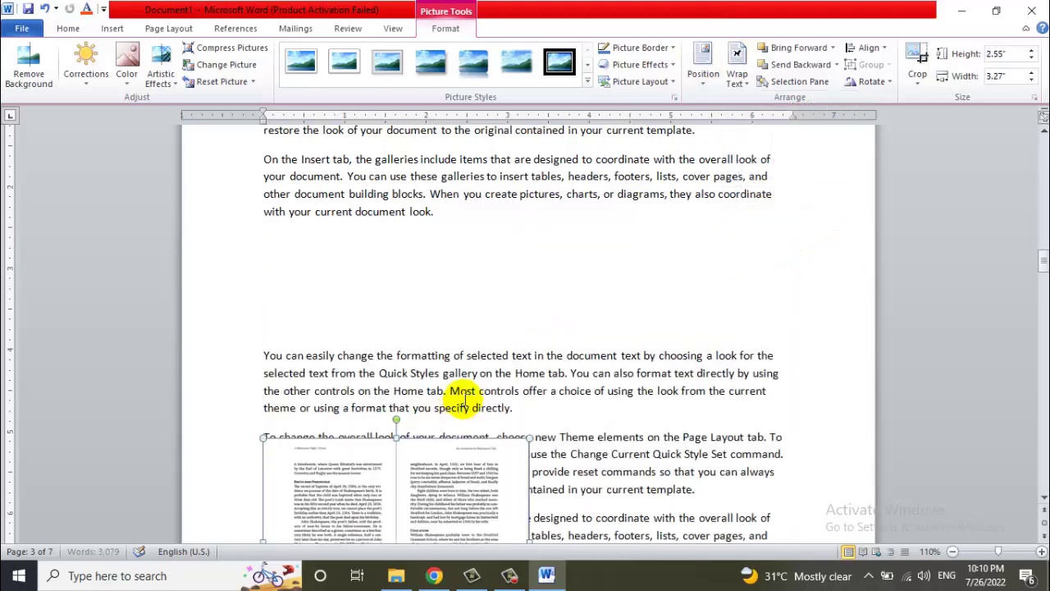
Fit the book scan into the blank gap below 'current document look.', shrinking it to 2.55 by 3.27 inches.
left_click_drag(400, 465, 401, 259)
left_click(584, 277)
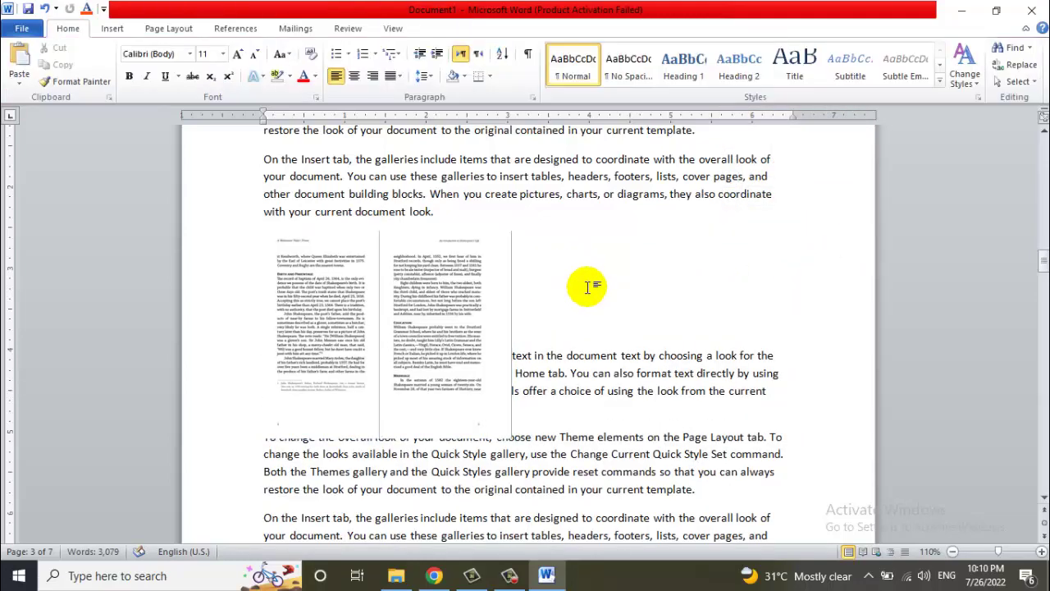
left_click(472, 287)
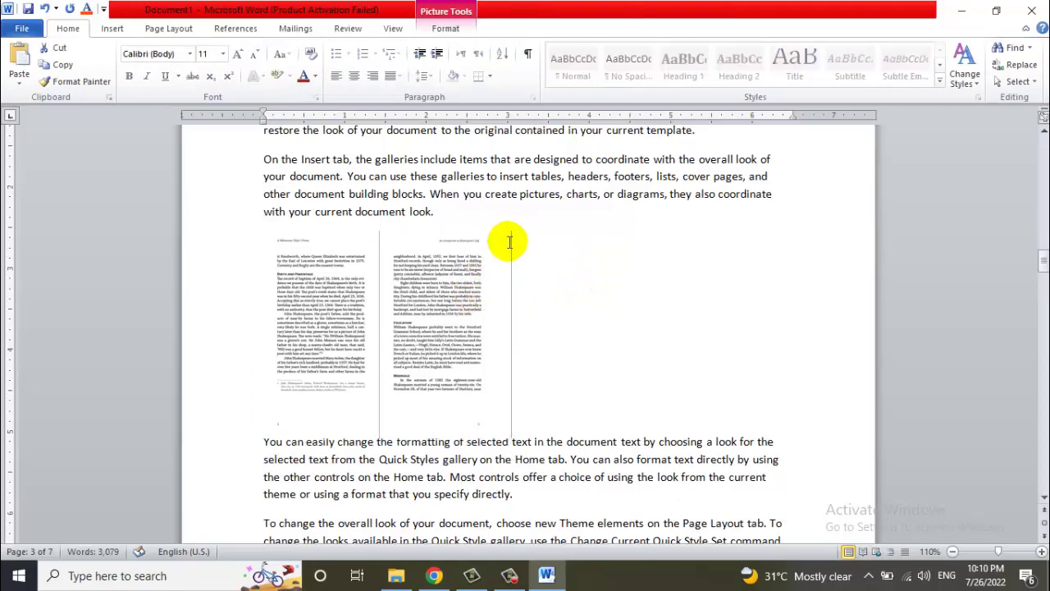
left_click_drag(516, 228, 468, 274)
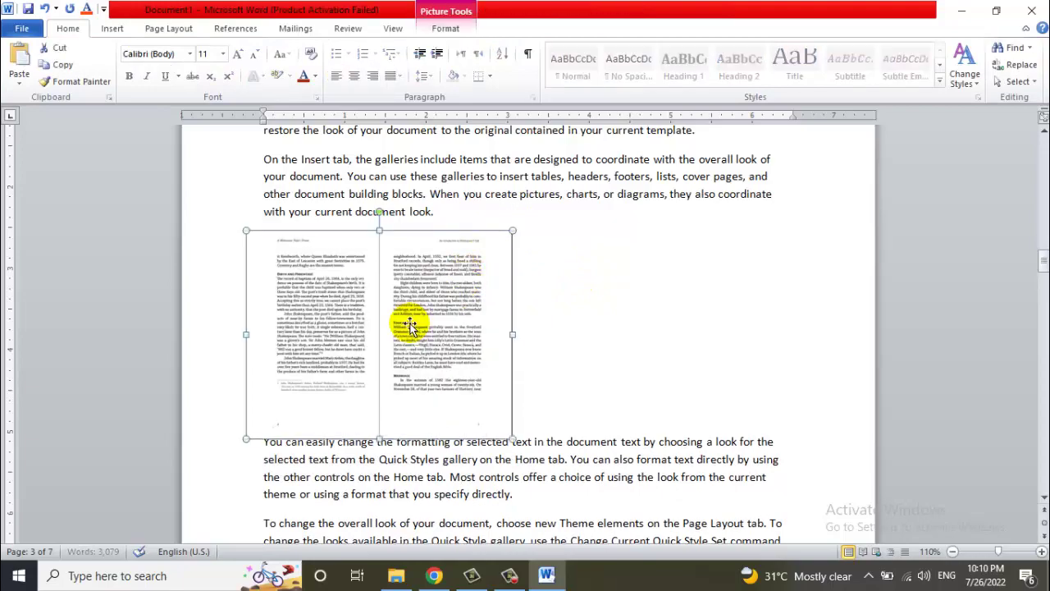
mouse_move(407, 326)
left_mouse_down()
mouse_move(415, 297)
mouse_move(492, 298)
left_mouse_up()
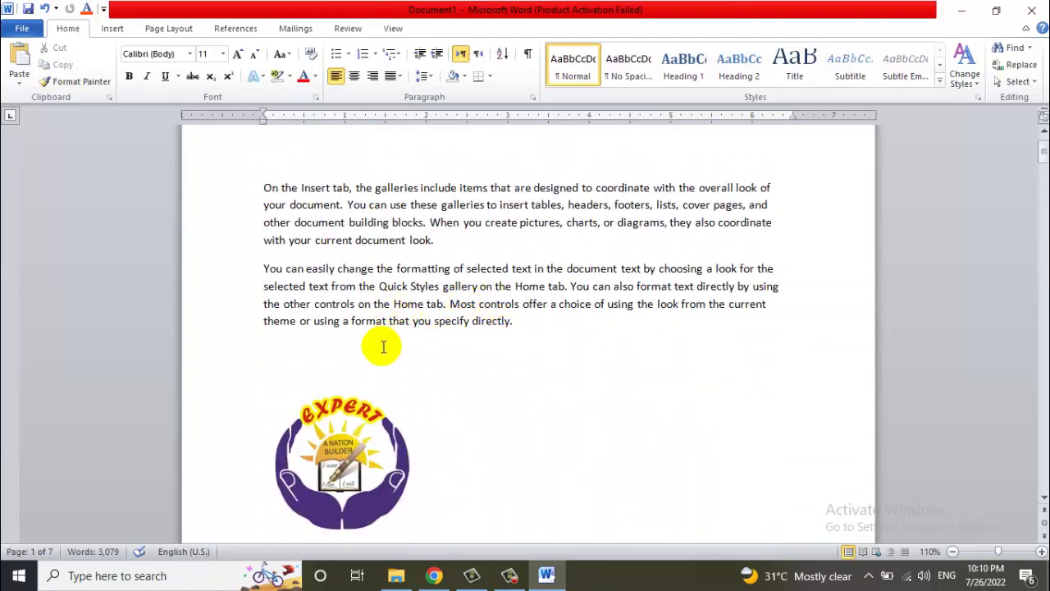
Insert the Figure 1 caption from the References tab.
left_click(122, 31)
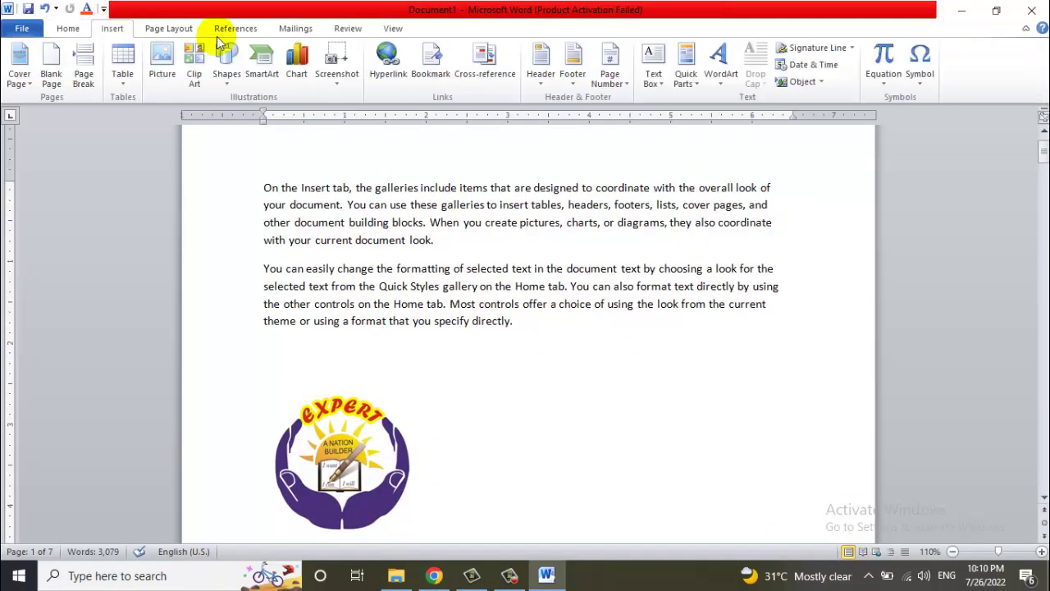
left_click(242, 31)
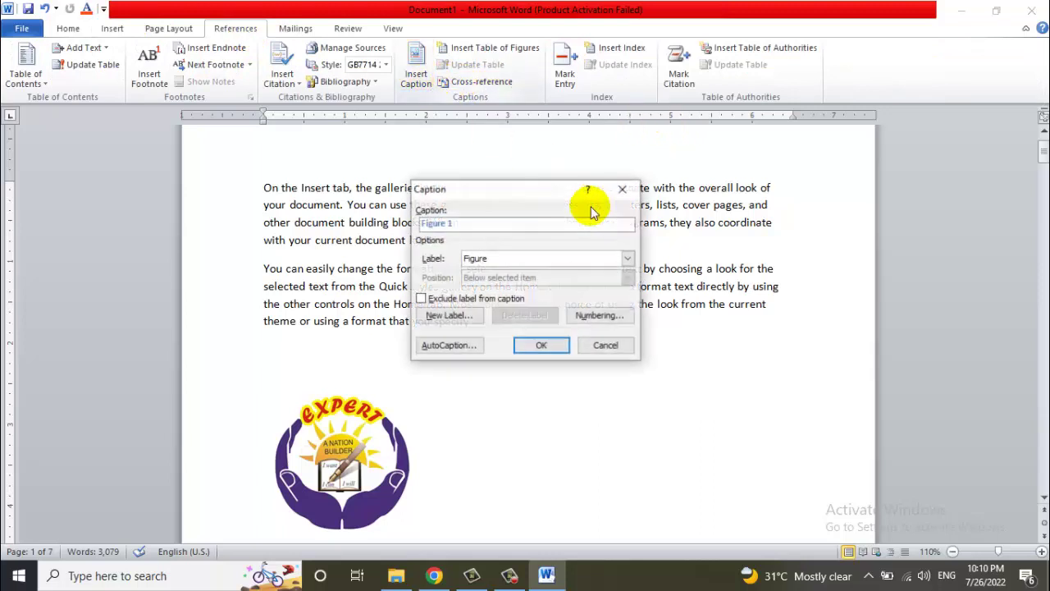
left_click(474, 228)
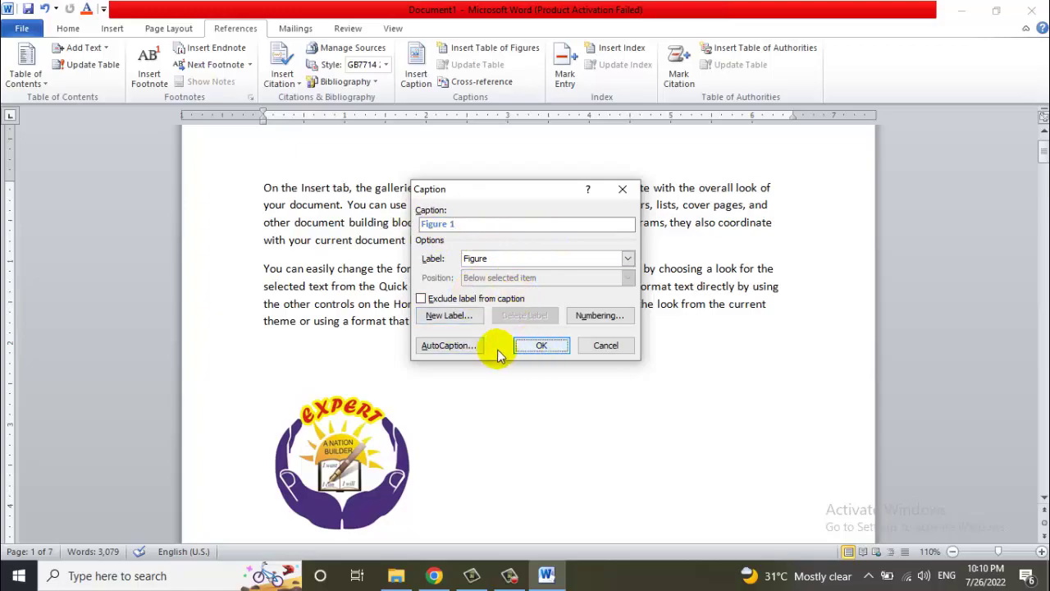
left_click(541, 346)
Add a blank line after 'directly.' above the keyboard-and-padlock picture.
scroll(371, 339, "down", 1)
scroll(377, 369, "down", 6)
scroll(380, 361, "down", 5)
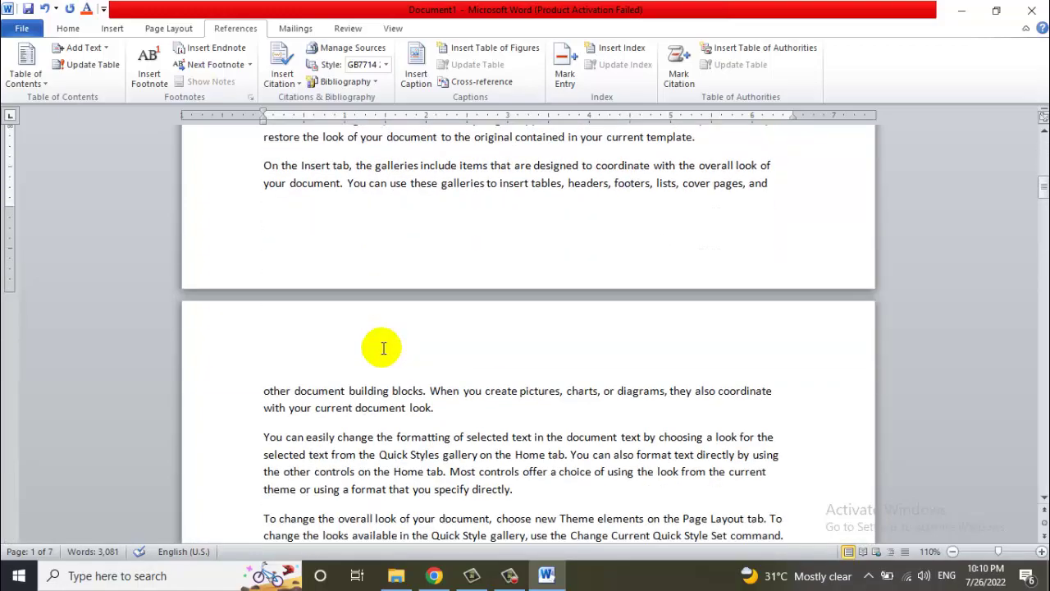
scroll(382, 348, "up", 2)
scroll(377, 338, "up", 3)
scroll(379, 343, "down", 3)
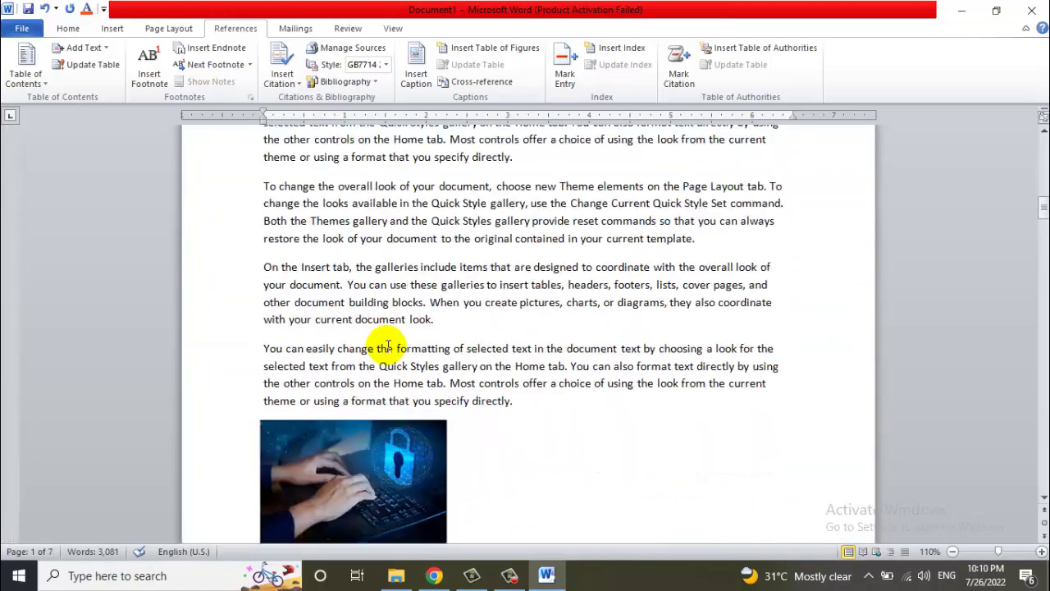
scroll(388, 345, "down", 4)
left_click(350, 278)
left_click(533, 190)
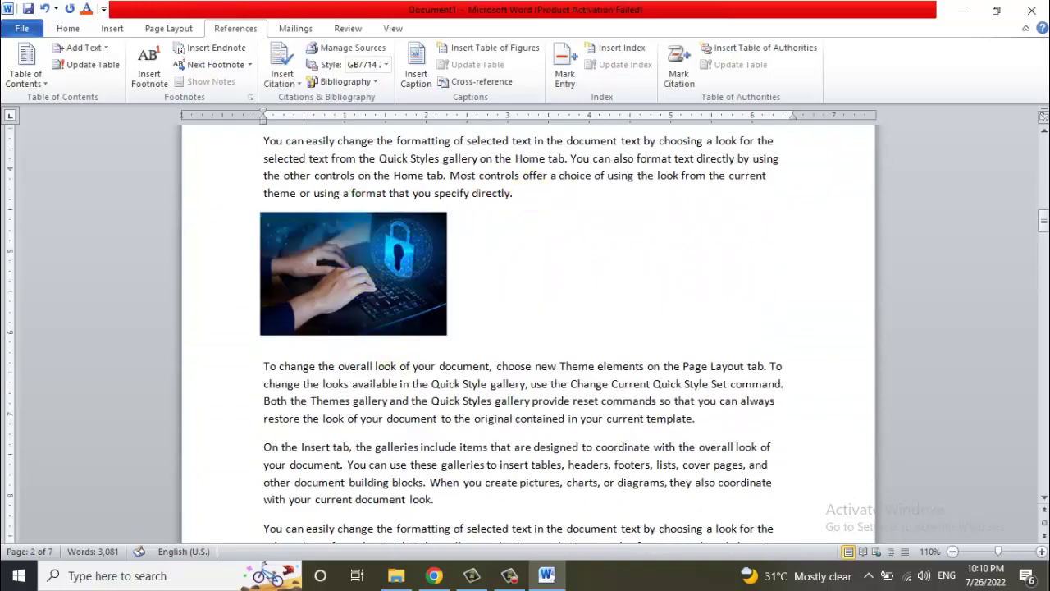
key("Return")
Move the padlock picture down a line and reselect it.
left_click(532, 190)
left_click(410, 241)
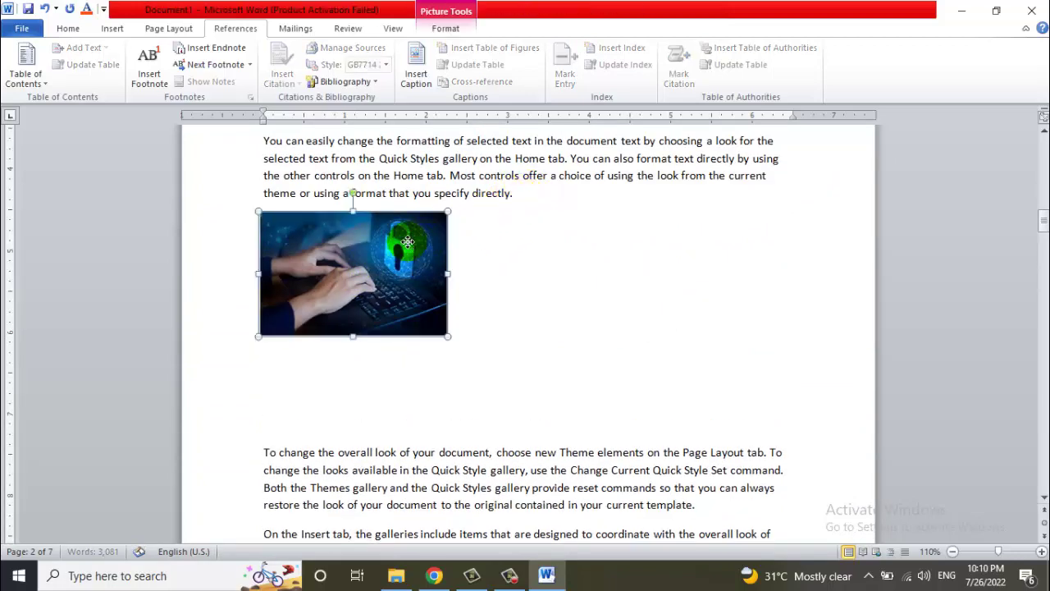
key("Down")
key("Down")
key("Down")
key("Down")
key("Down")
key("Down")
left_click(386, 234)
left_click(320, 277)
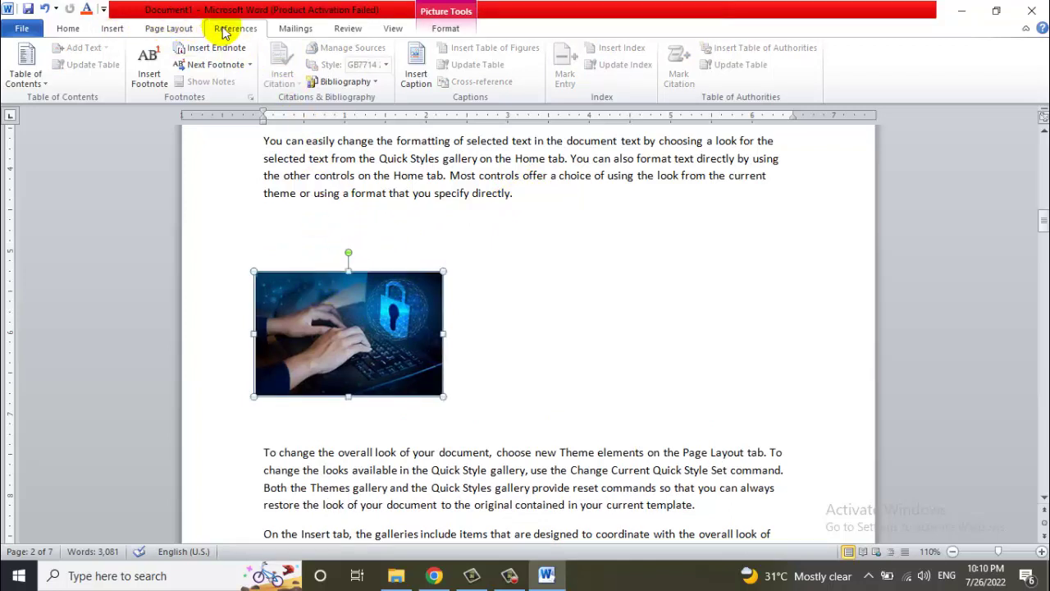
Add a Figure 2 caption beneath the padlock picture, then undo the last change.
left_click(416, 62)
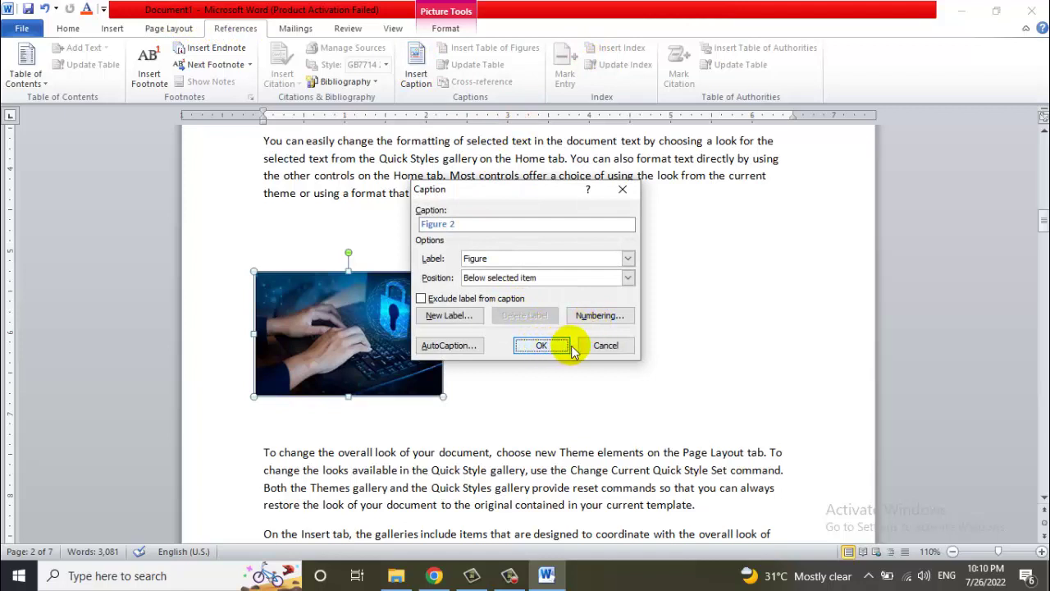
key("Return")
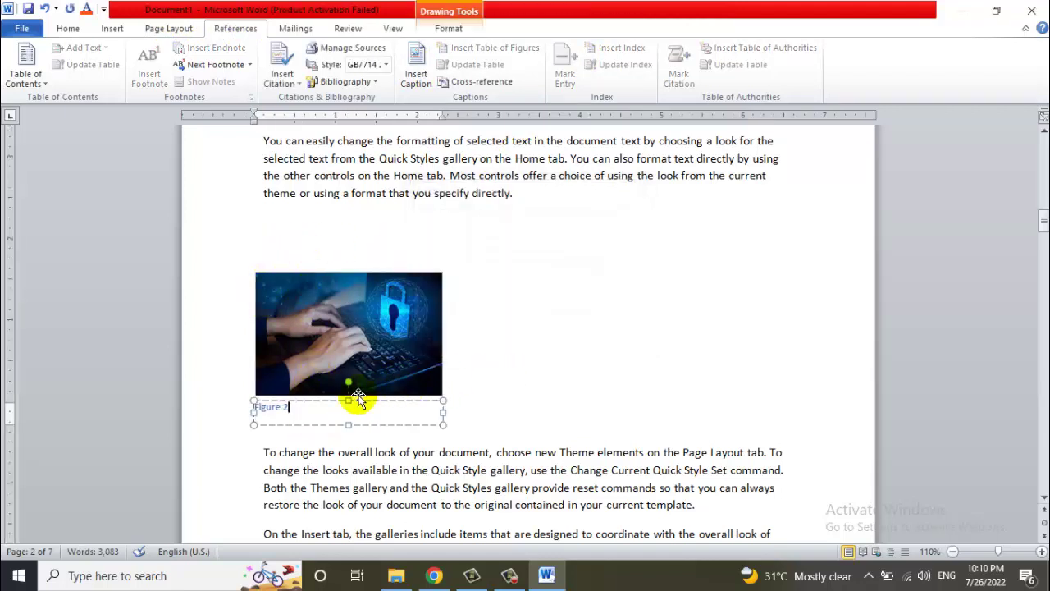
left_click(342, 402)
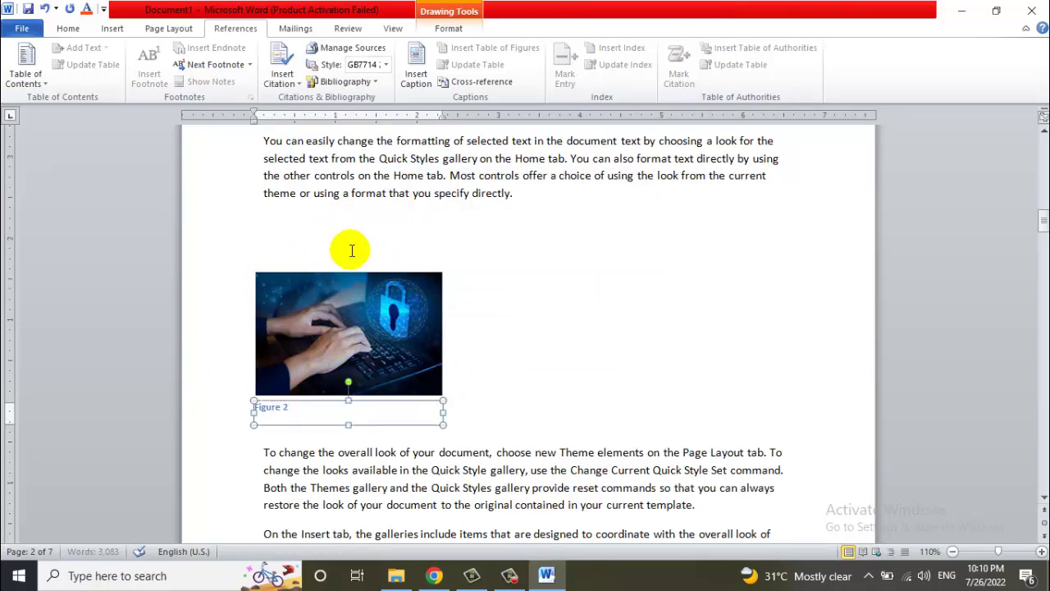
key("ctrl+z")
key("ctrl+z")
key("ctrl+z")
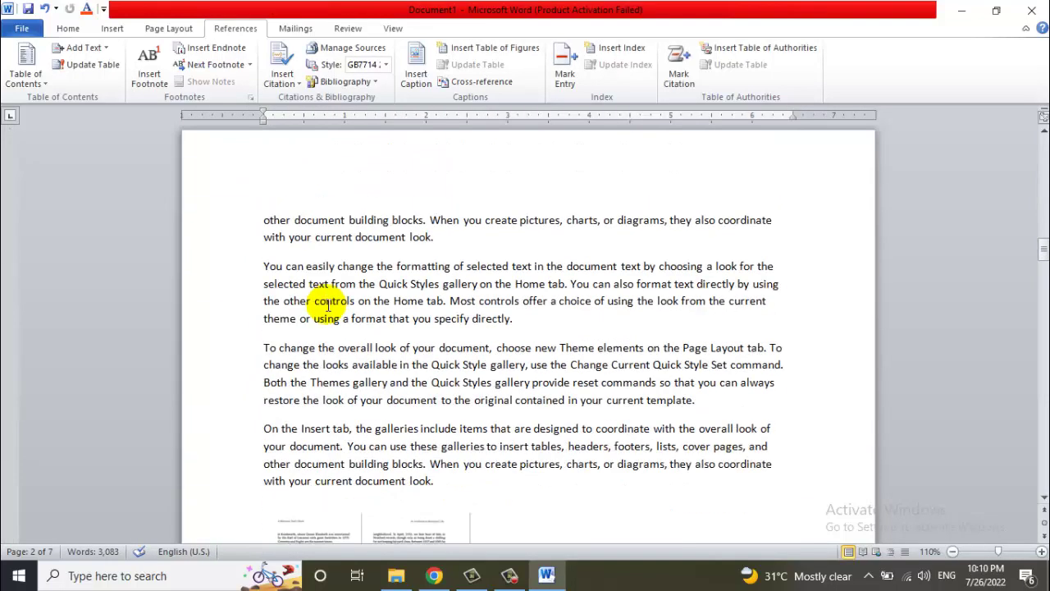
Add empty lines after 'look.' above the book scan.
scroll(326, 304, "down", 7)
scroll(329, 305, "up", 3)
left_click(340, 328)
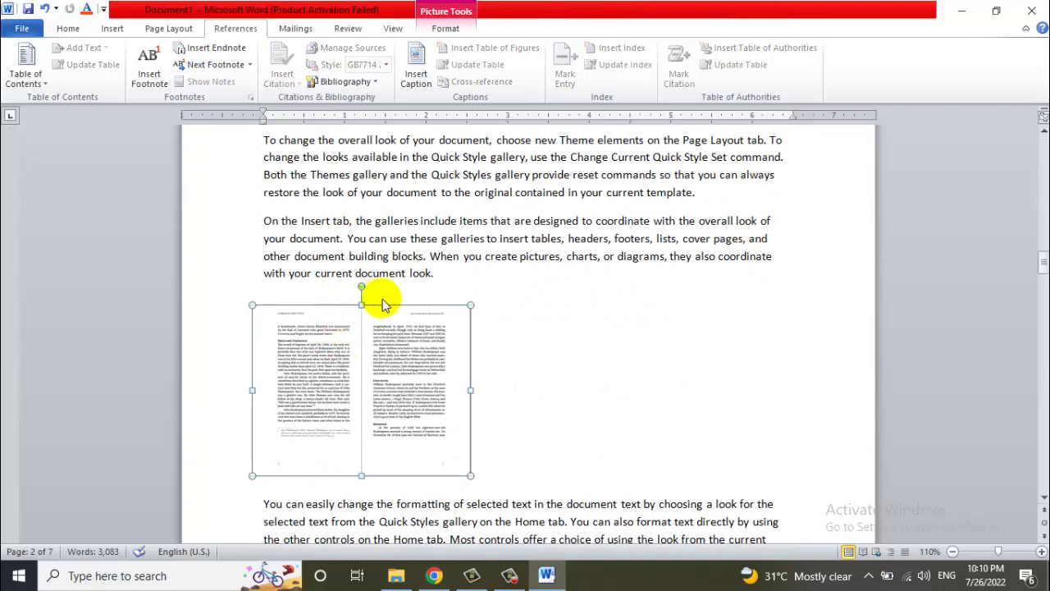
left_click(433, 288)
key("Return")
key("Return")
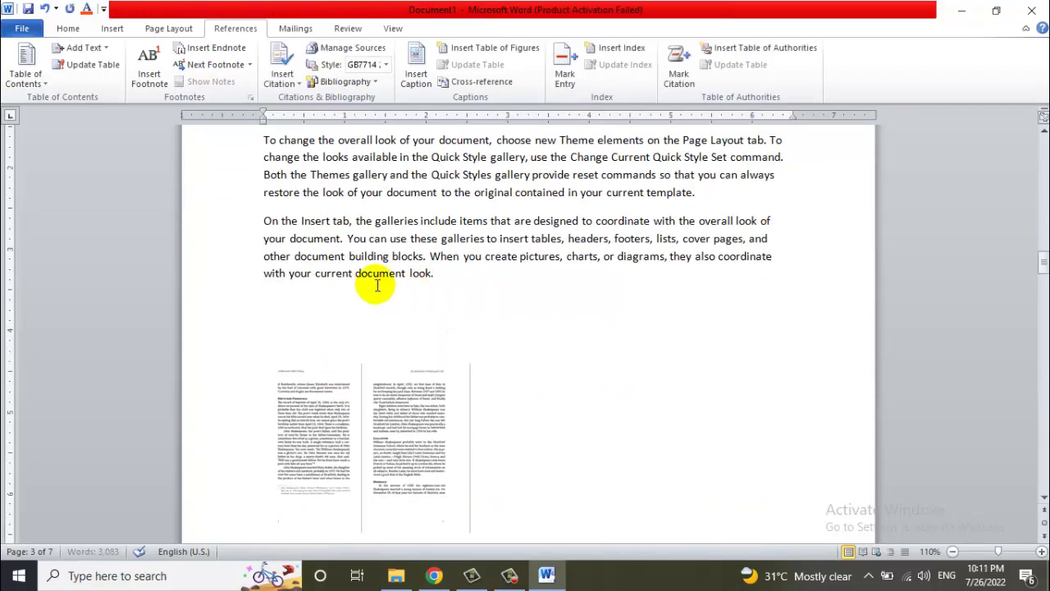
Insert a caption from the References tab, then delete the mistaken Figure 3VVV caption.
left_click(112, 29)
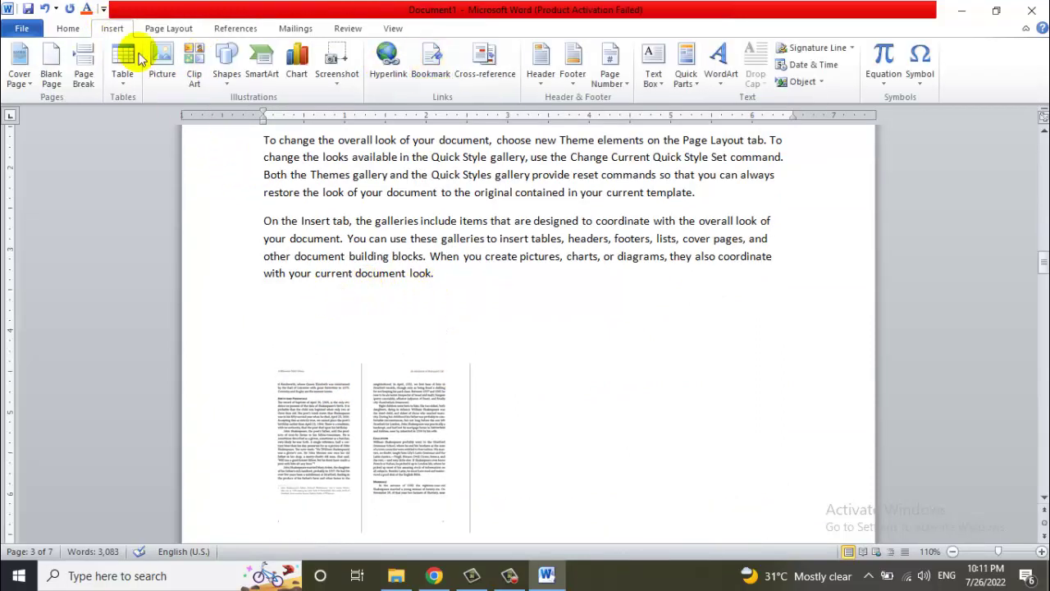
left_click(231, 28)
left_click(416, 78)
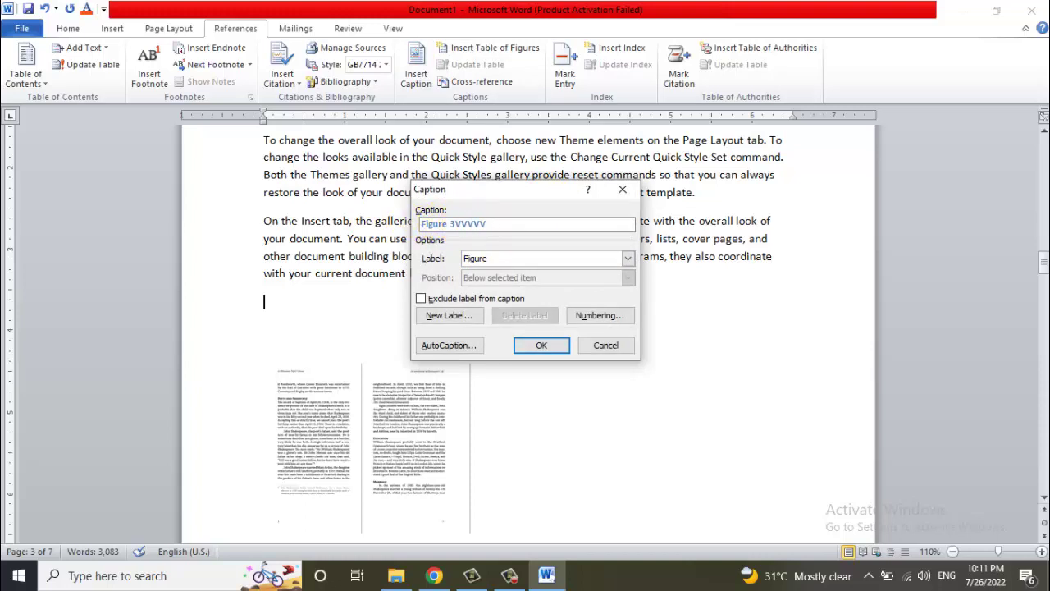
key("Return")
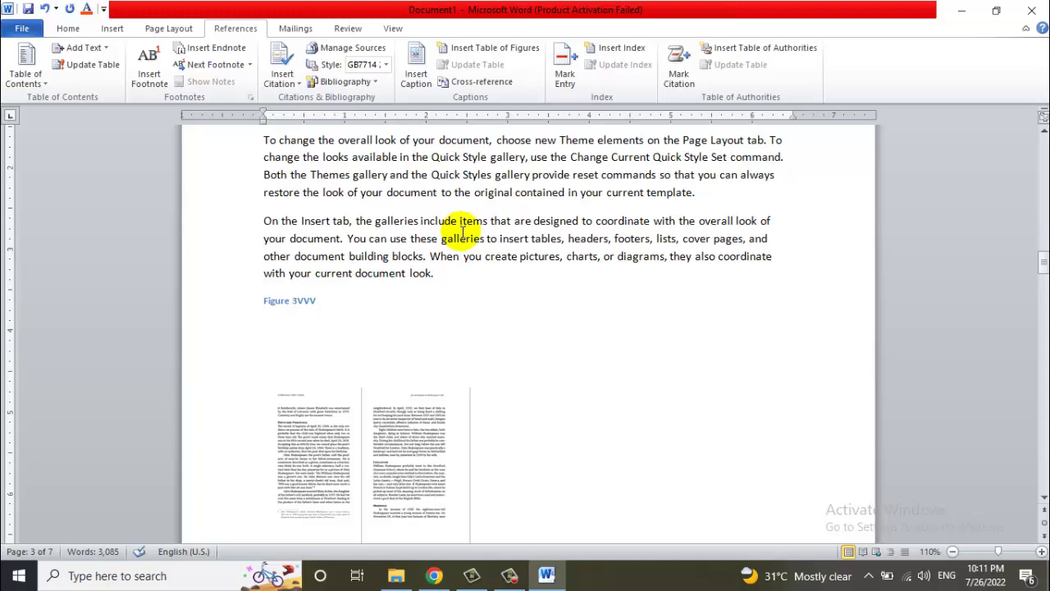
key("BackSpace")
key("BackSpace")
key("BackSpace")
key("BackSpace")
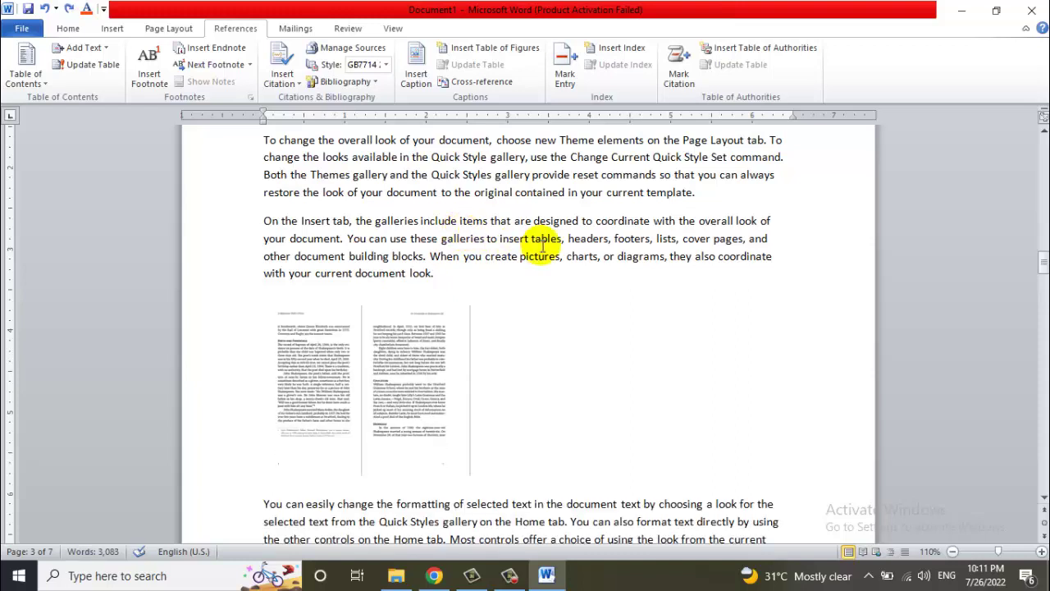
Add a blank line and insert the Figure 3 caption above the book scan.
key("Return")
left_click(416, 74)
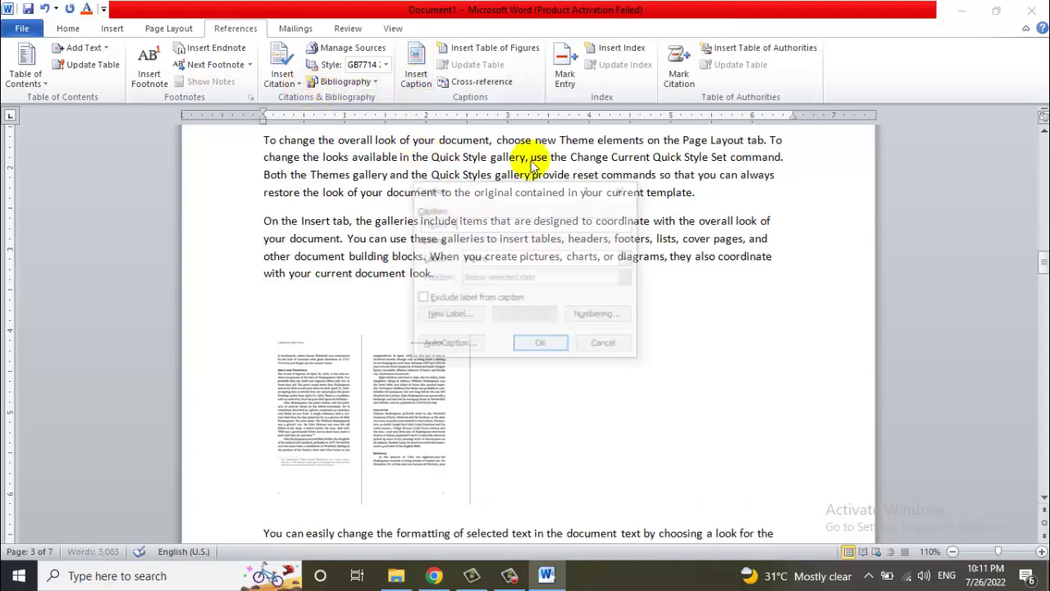
left_click(540, 343)
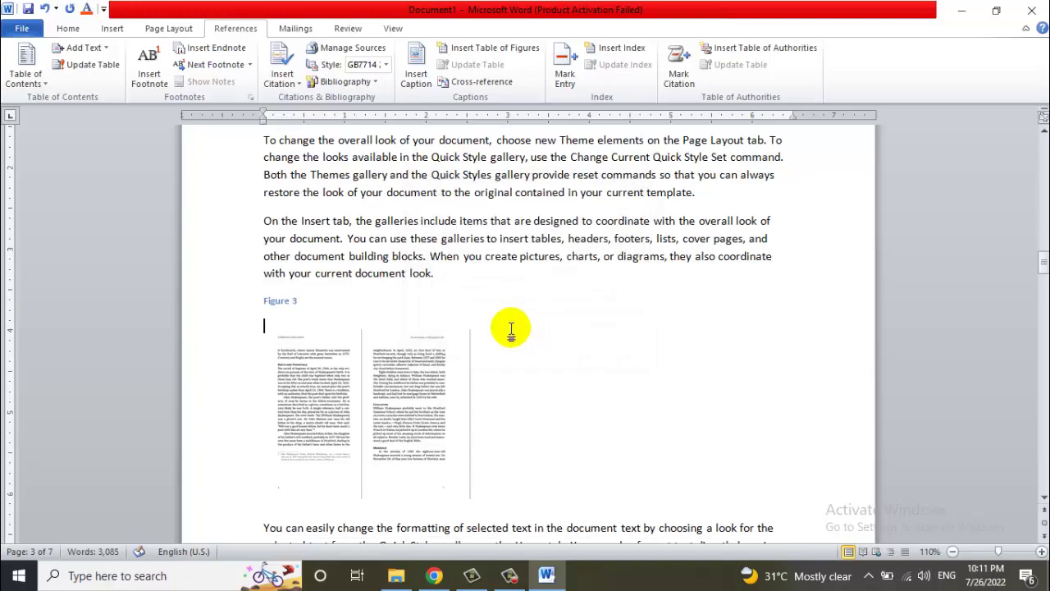
scroll(511, 328, "up", 5)
scroll(512, 328, "up", 5)
scroll(511, 328, "up", 5)
scroll(511, 328, "up", 5)
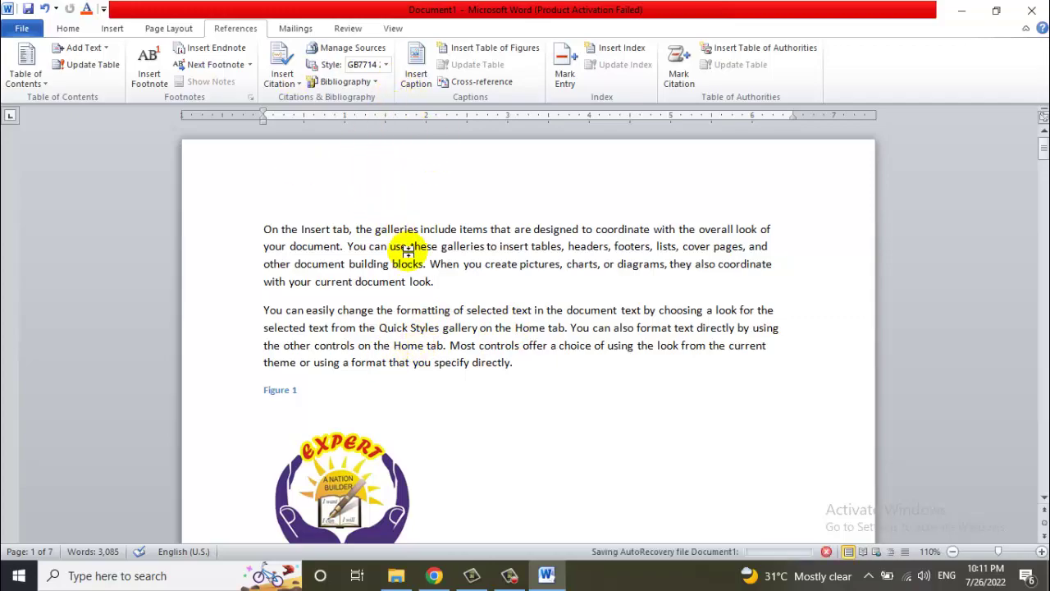
scroll(446, 300, "down", 10)
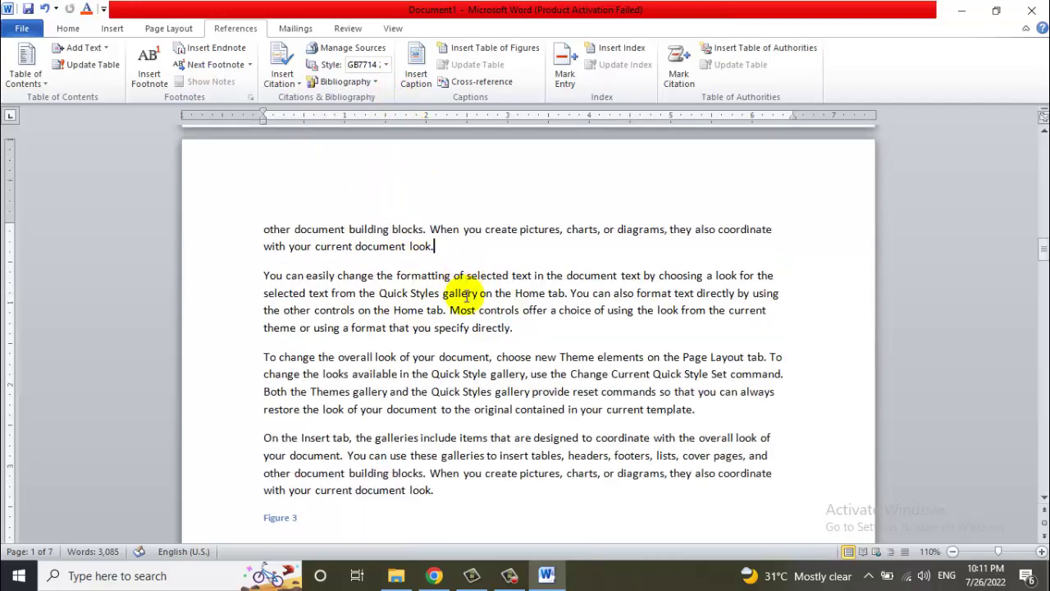
scroll(469, 368, "down", 5)
scroll(465, 295, "down", 3)
scroll(467, 296, "down", 1)
scroll(467, 296, "down", 2)
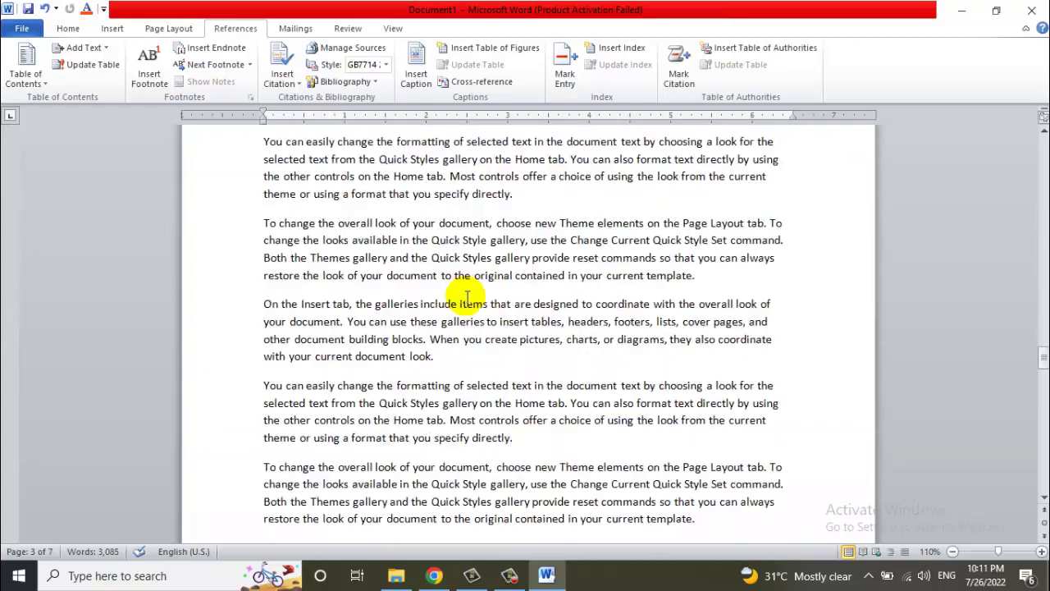
scroll(467, 295, "down", 2)
scroll(468, 297, "down", 1)
scroll(467, 296, "down", 2)
Start a new page at the end of the document with a page break.
scroll(466, 295, "down", 2)
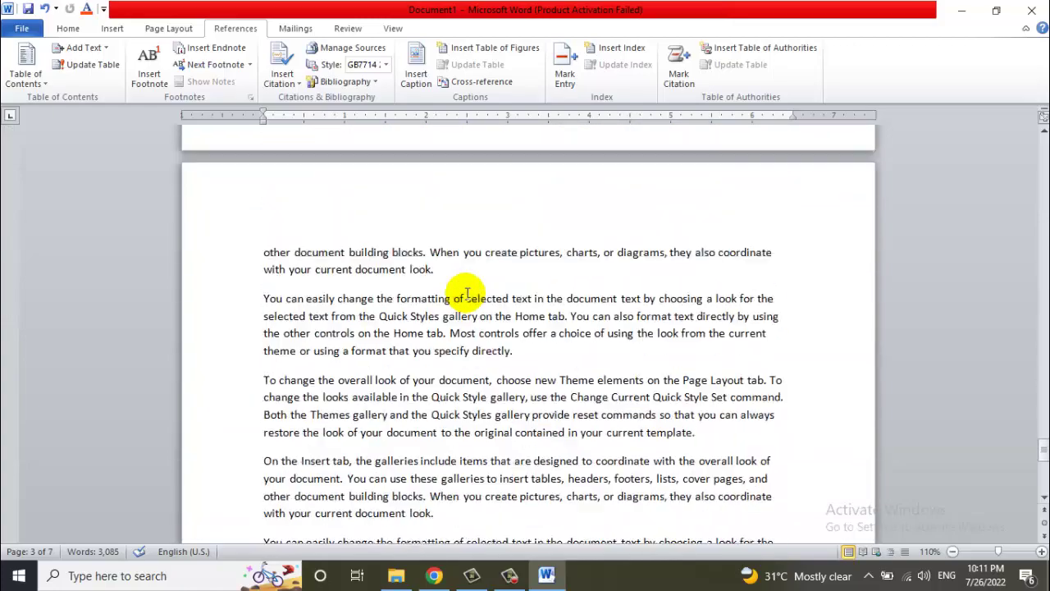
scroll(467, 293, "down", 2)
scroll(467, 287, "down", 1)
key("ctrl+End")
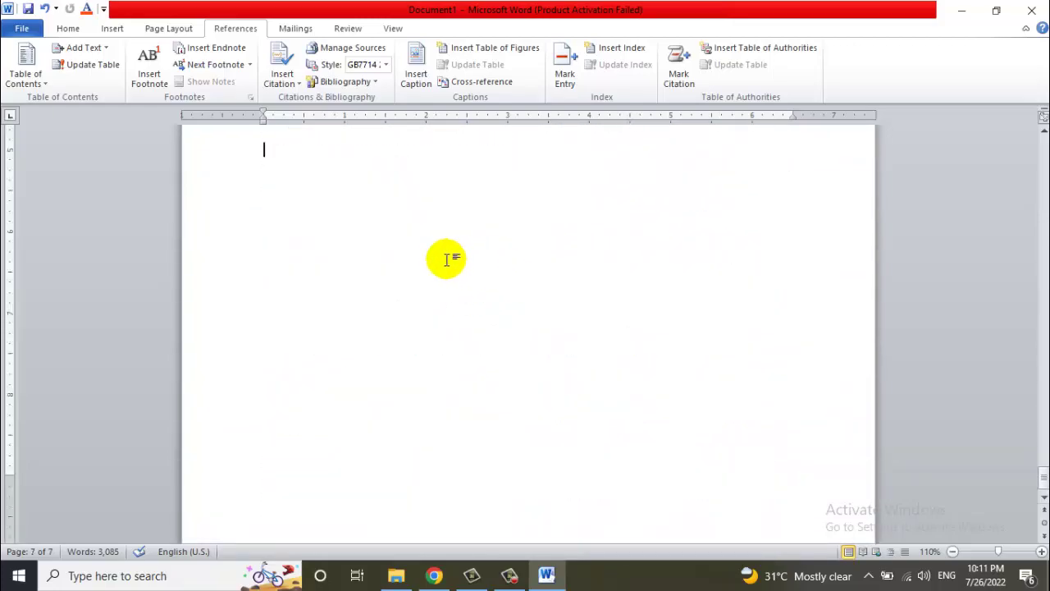
key("ctrl+Return")
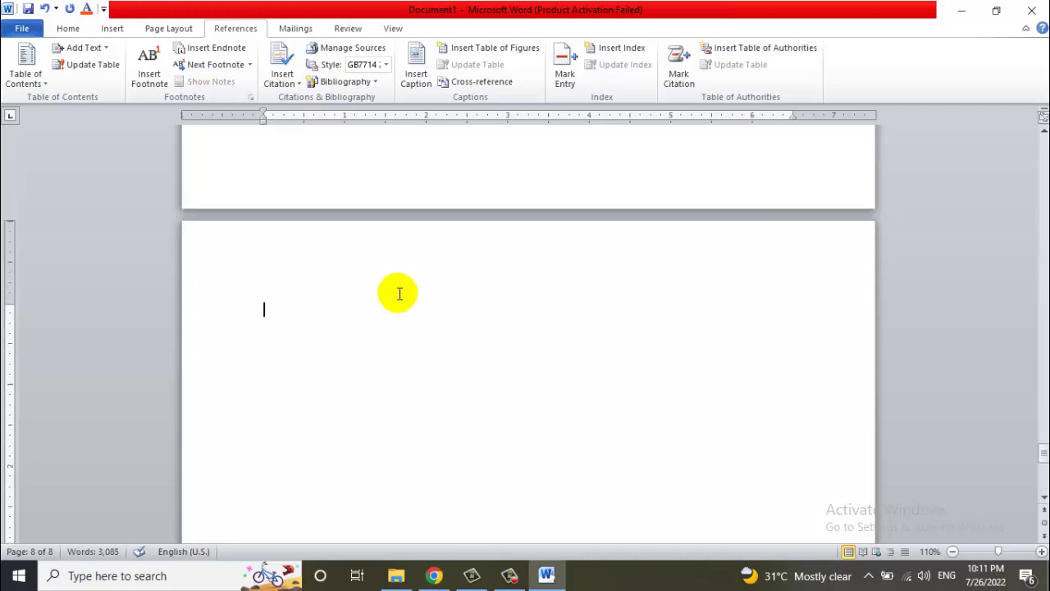
Insert a table of figures with the tab leader set to (none).
left_click(493, 47)
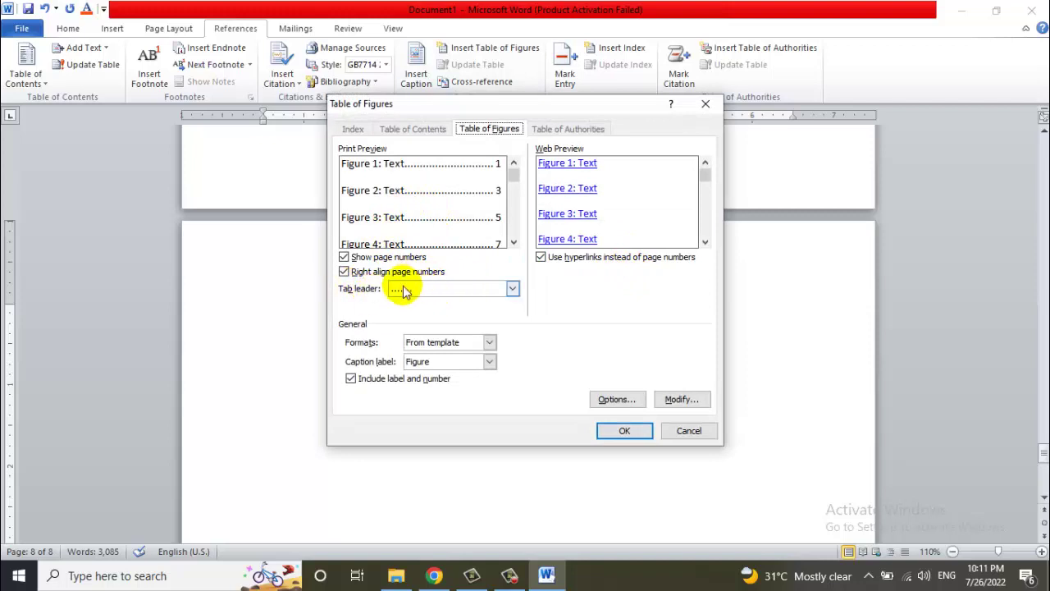
left_click(512, 289)
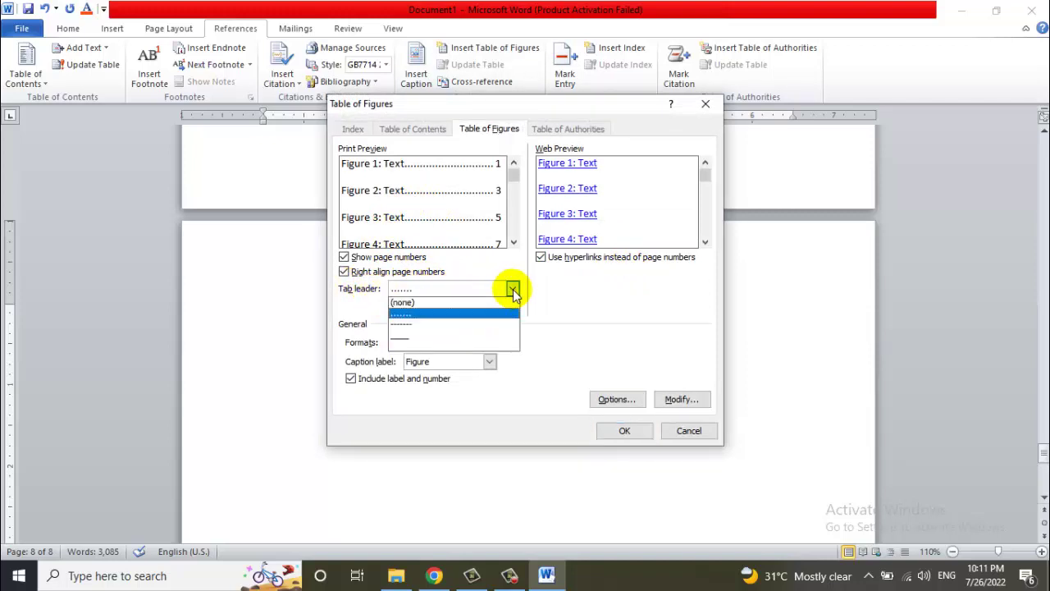
left_click(418, 311)
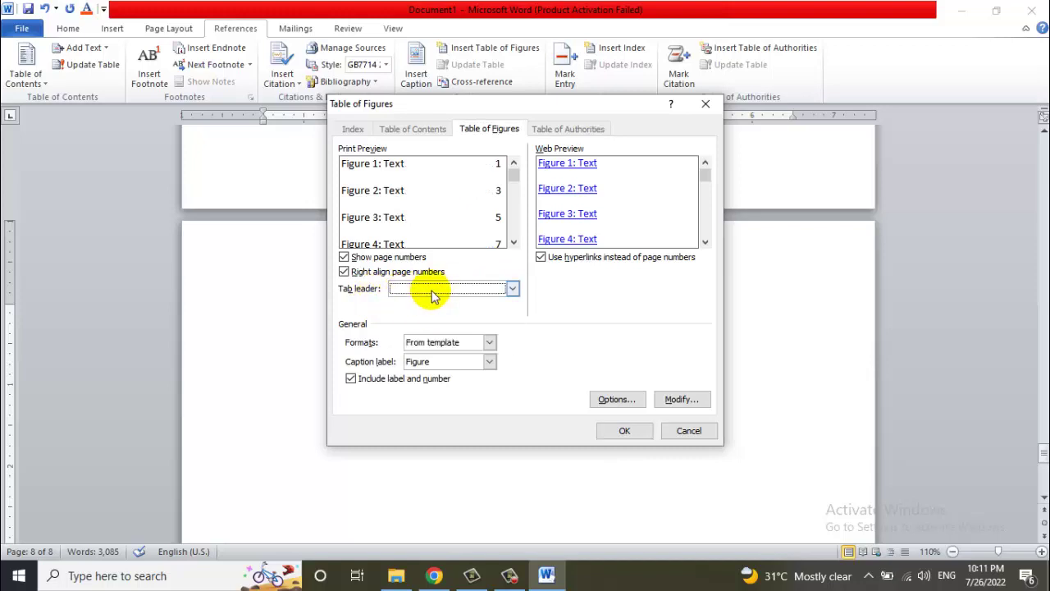
left_click(434, 295)
left_click(422, 304)
left_click(624, 433)
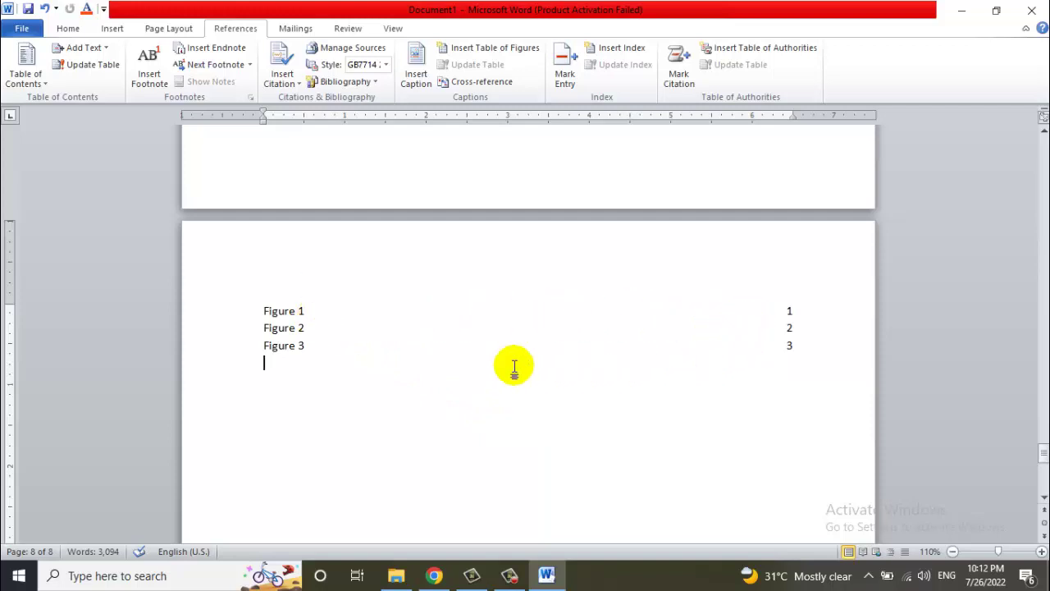
left_click(274, 310)
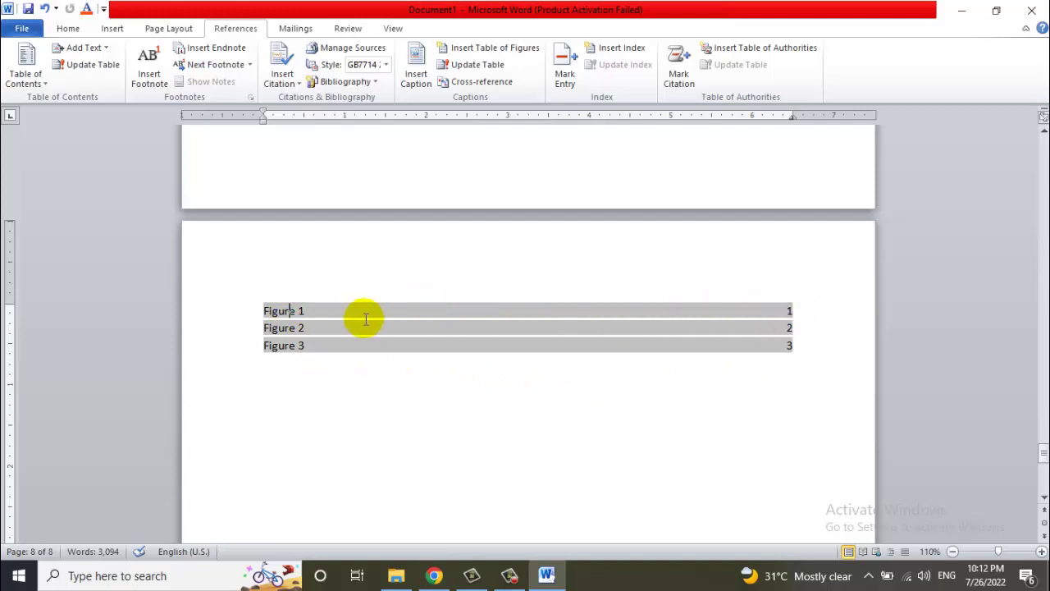
left_click(289, 313)
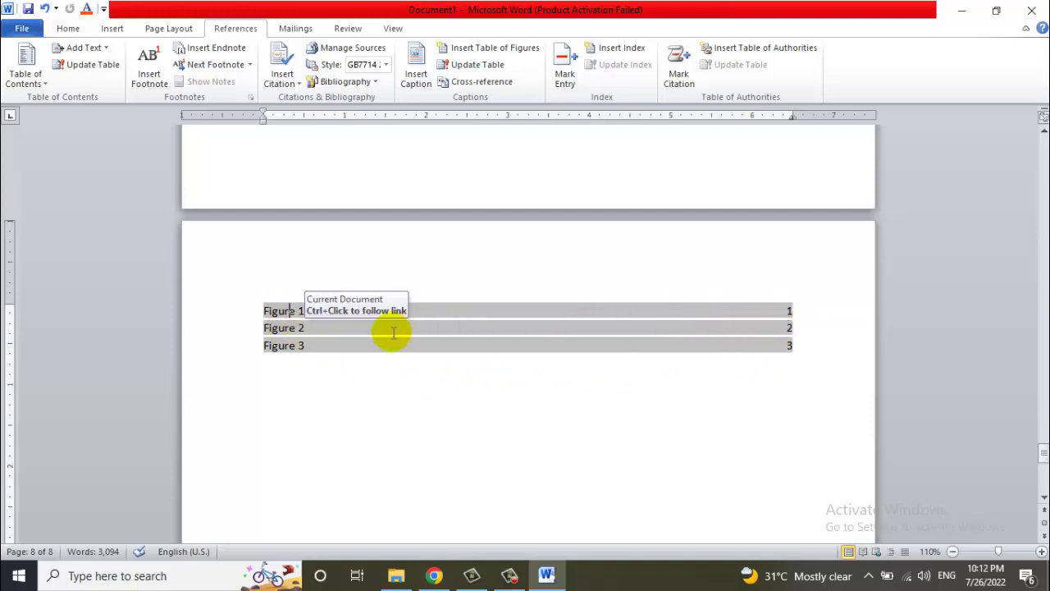
left_click(659, 380)
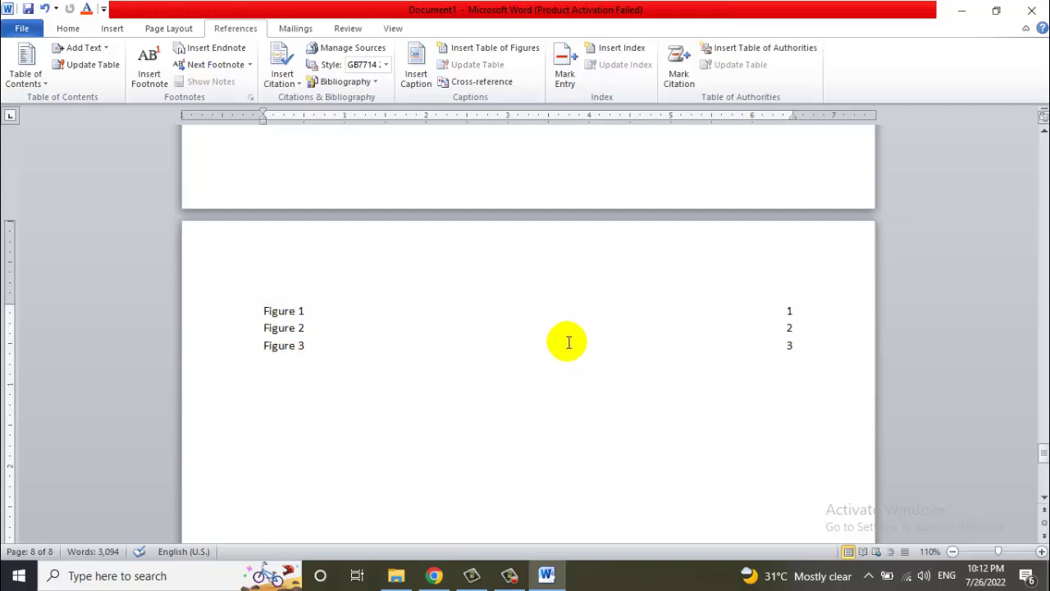
Insert empty lines before 'theme' in the page 4 paragraph, pushing the document to 10 pages.
scroll(574, 370, "up", 5)
scroll(518, 341, "up", 3)
scroll(518, 341, "up", 3)
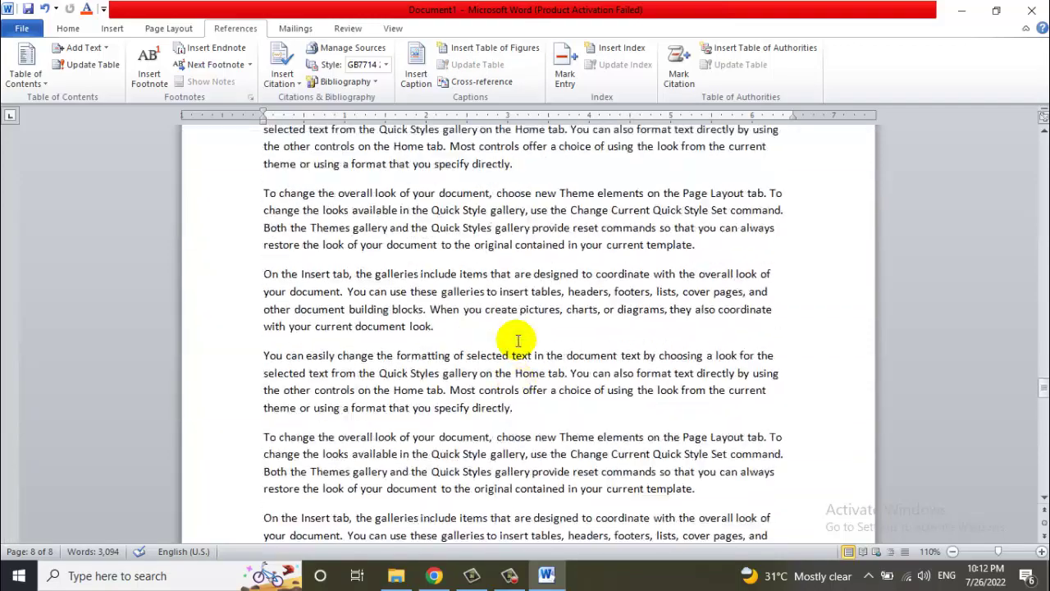
scroll(518, 340, "up", 3)
scroll(518, 340, "up", 3)
scroll(518, 340, "up", 2)
scroll(517, 341, "up", 3)
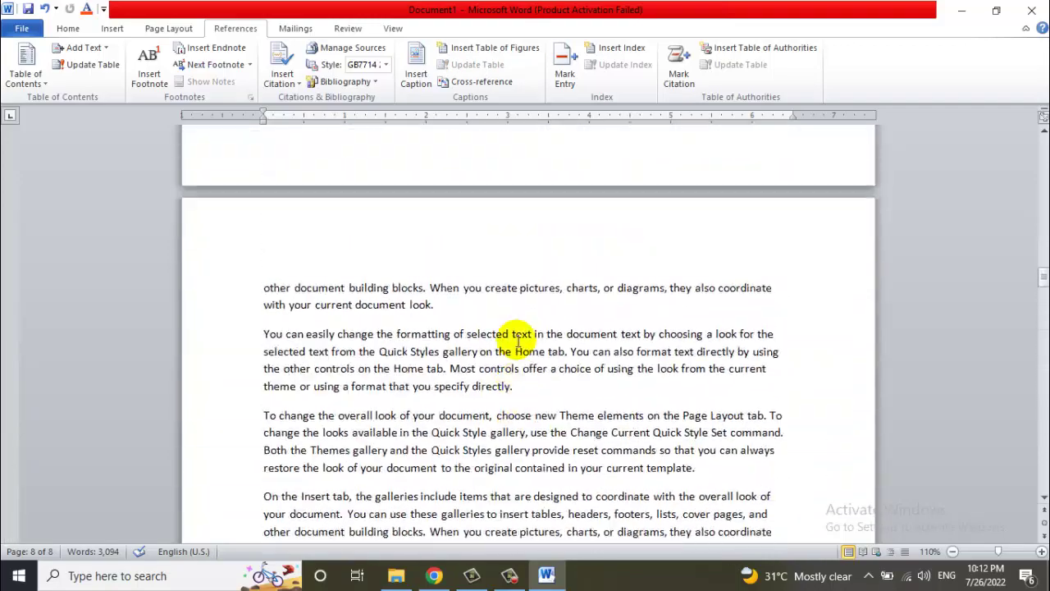
scroll(517, 340, "up", 3)
scroll(517, 340, "up", 3)
scroll(518, 340, "up", 3)
scroll(518, 340, "up", 3)
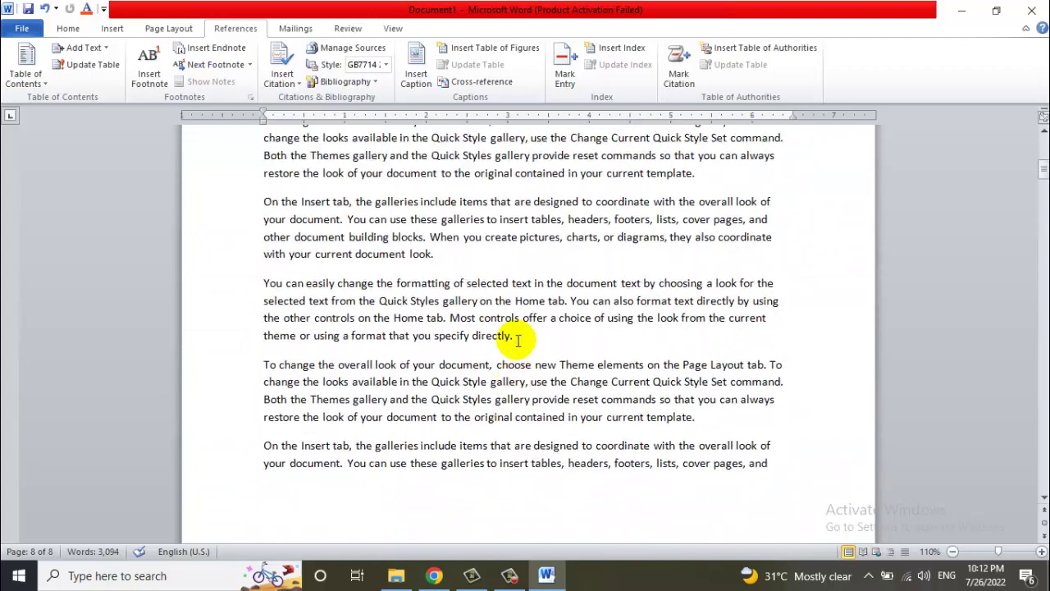
scroll(518, 340, "up", 3)
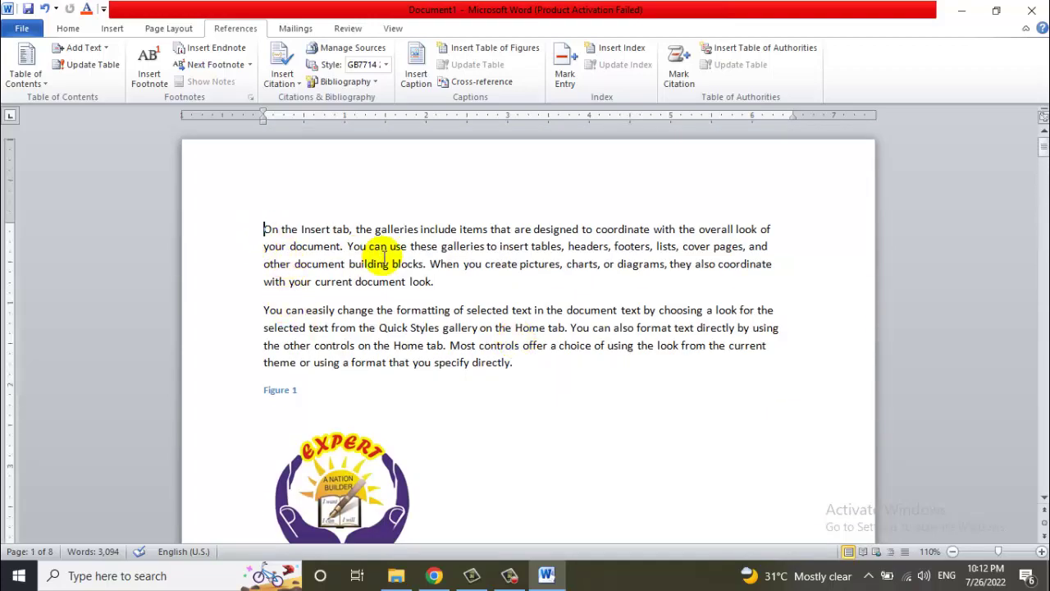
scroll(383, 255, "up", 1)
scroll(382, 255, "up", 2)
scroll(383, 255, "up", 3)
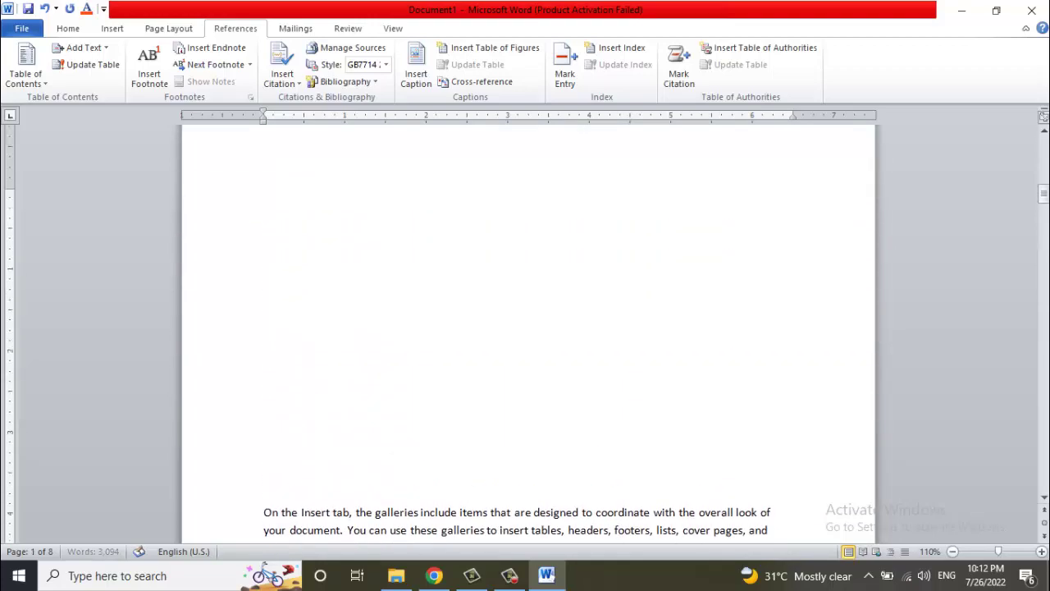
scroll(520, 422, "up", 3)
scroll(520, 422, "up", 5)
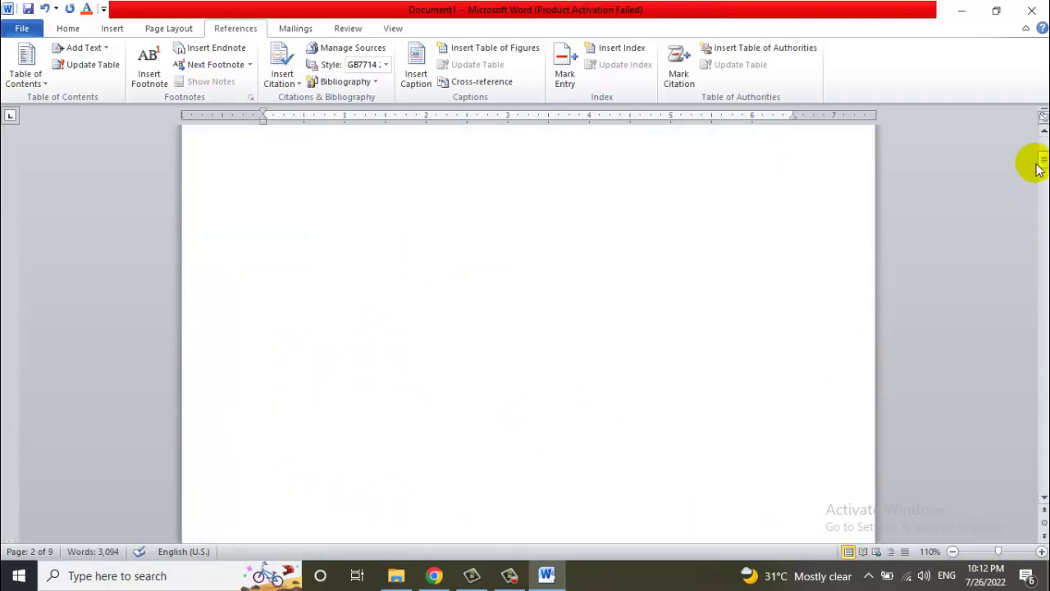
mouse_move(1040, 168)
left_mouse_down()
mouse_move(1042, 302)
mouse_move(1042, 271)
left_mouse_up()
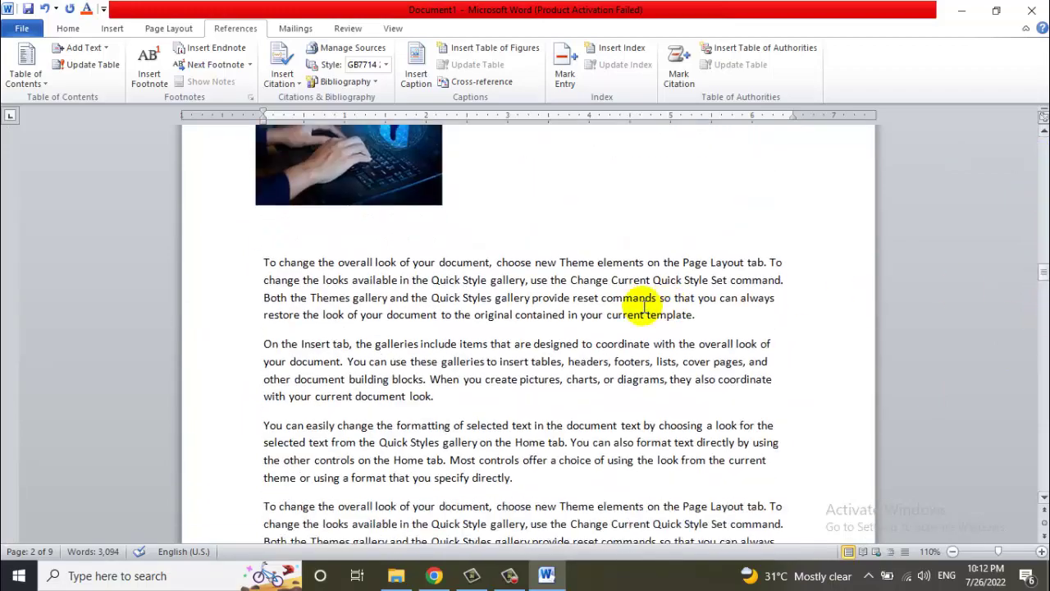
scroll(644, 304, "down", 3)
left_click(254, 353)
type("\\")
key("Return")
key("Return")
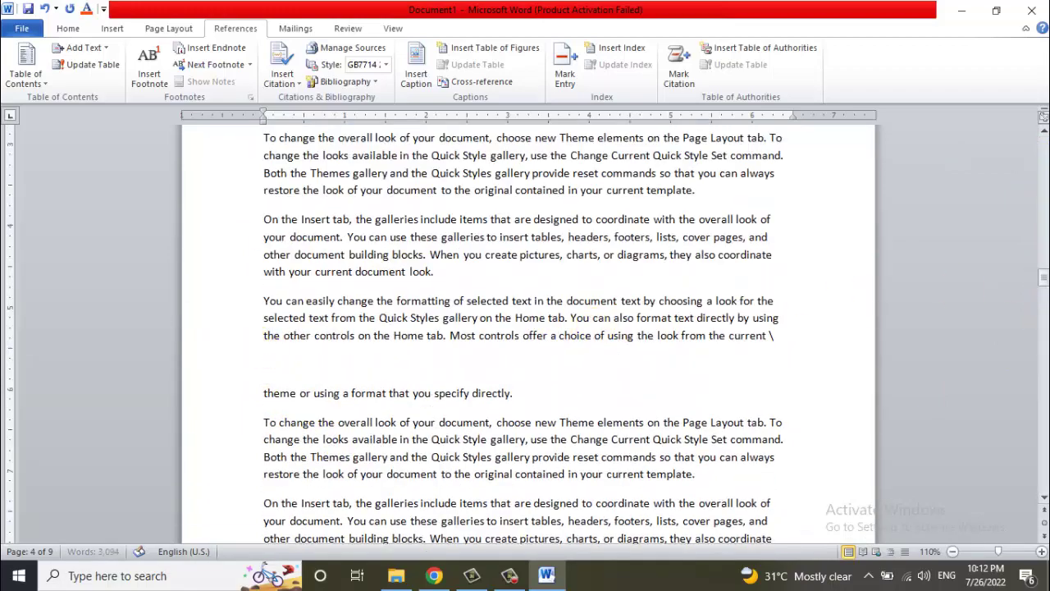
key("Return")
key("Return")
scroll(300, 347, "down", 5)
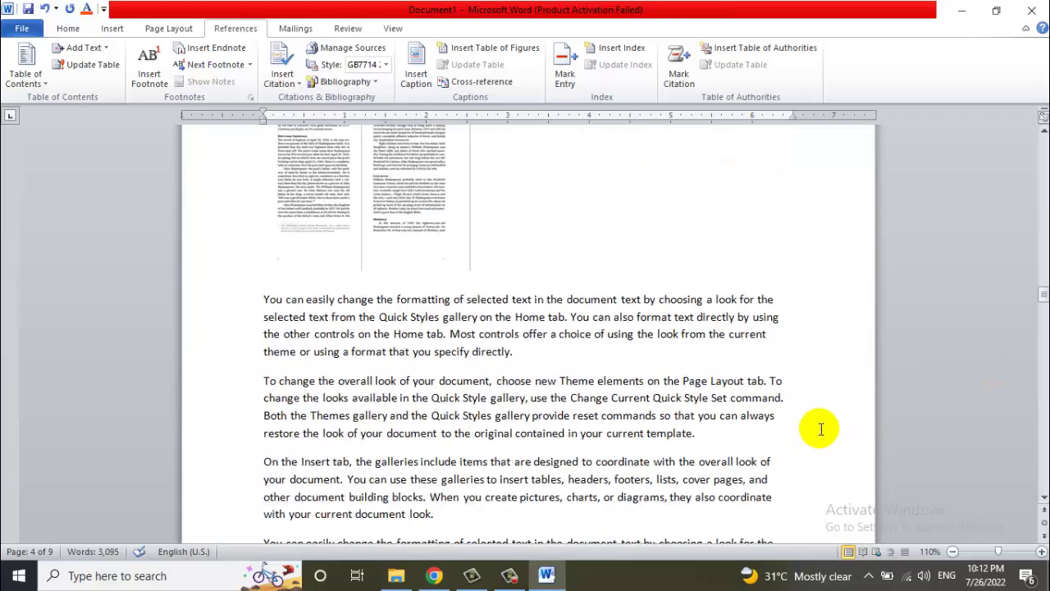
scroll(820, 428, "down", 5)
scroll(796, 433, "down", 5)
scroll(797, 434, "down", 5)
scroll(796, 436, "down", 5)
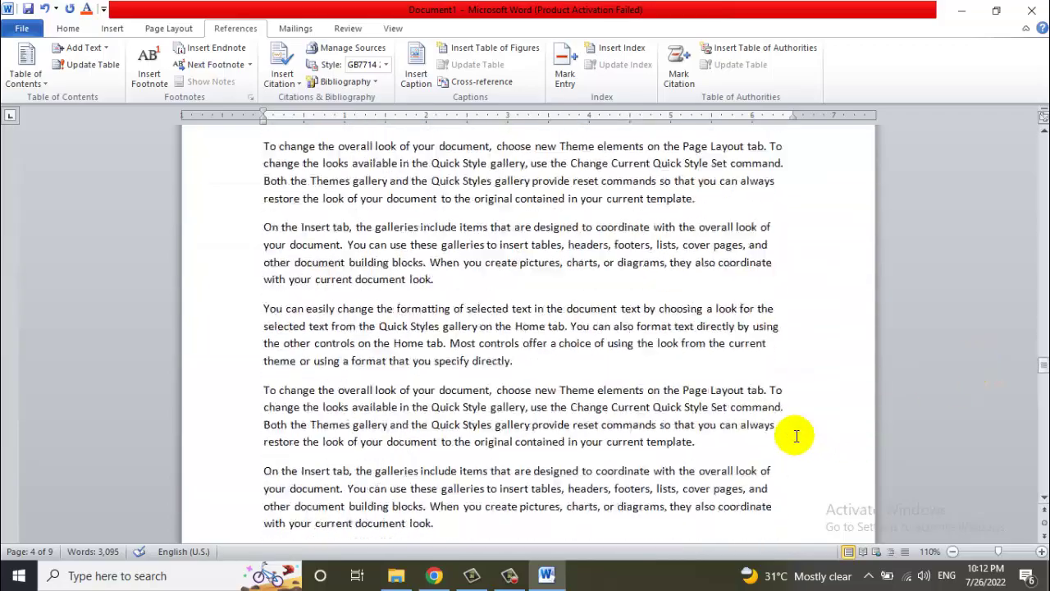
scroll(796, 435, "down", 5)
scroll(796, 435, "down", 5)
scroll(795, 436, "down", 5)
scroll(795, 435, "down", 5)
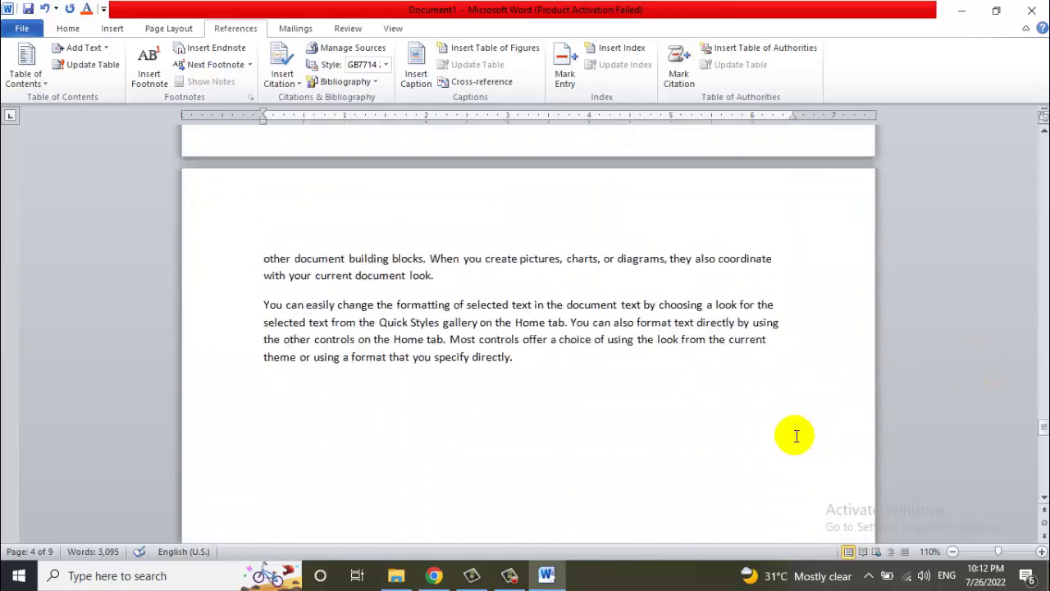
scroll(796, 436, "down", 10)
scroll(795, 436, "down", 5)
Update only the page numbers in the table of figures, which now read 2, 4 and 5.
left_click(594, 266)
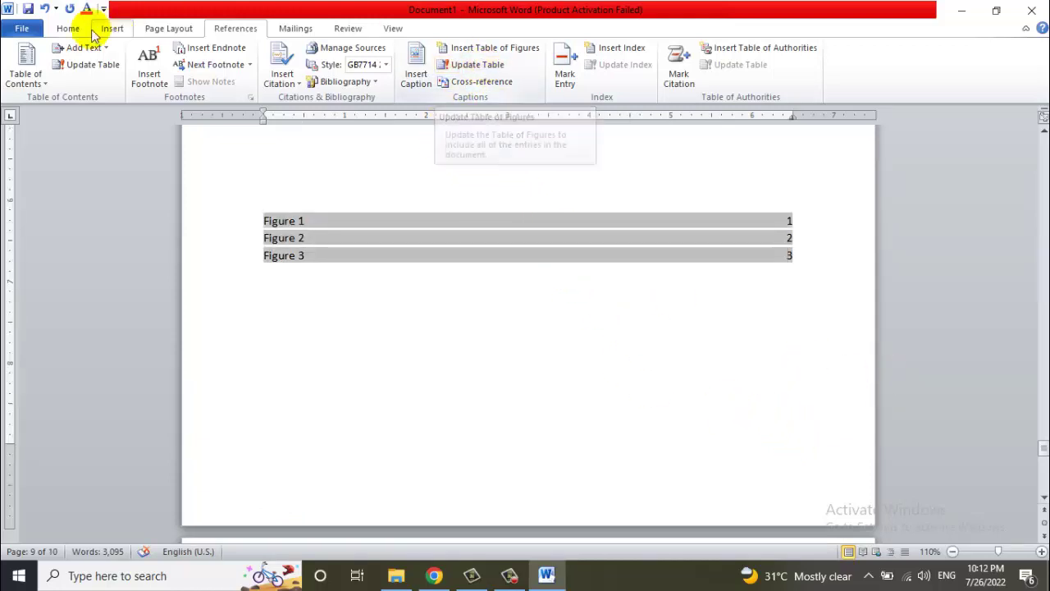
left_click(465, 72)
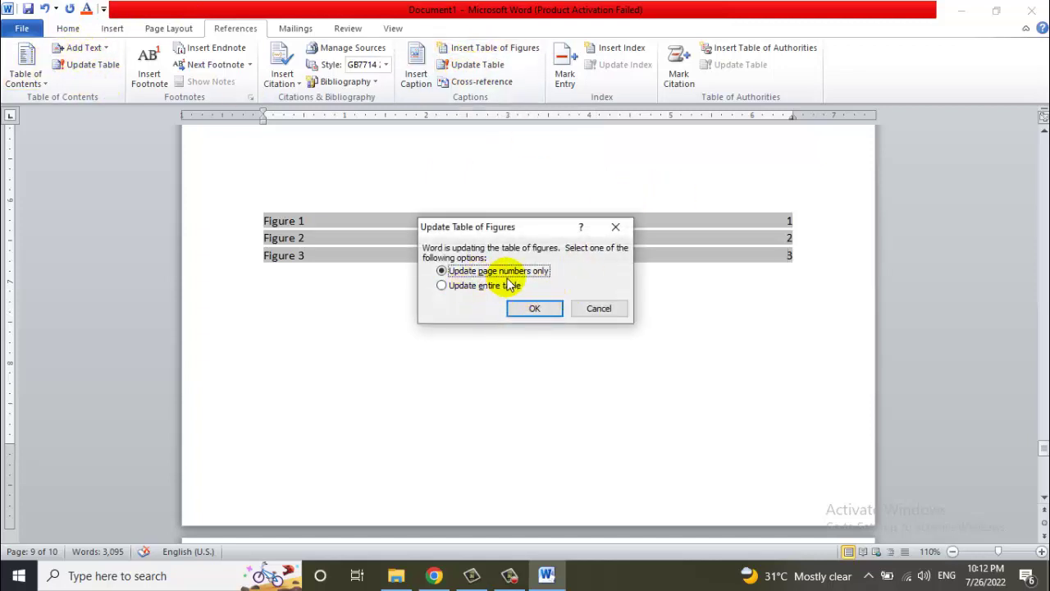
left_click(540, 309)
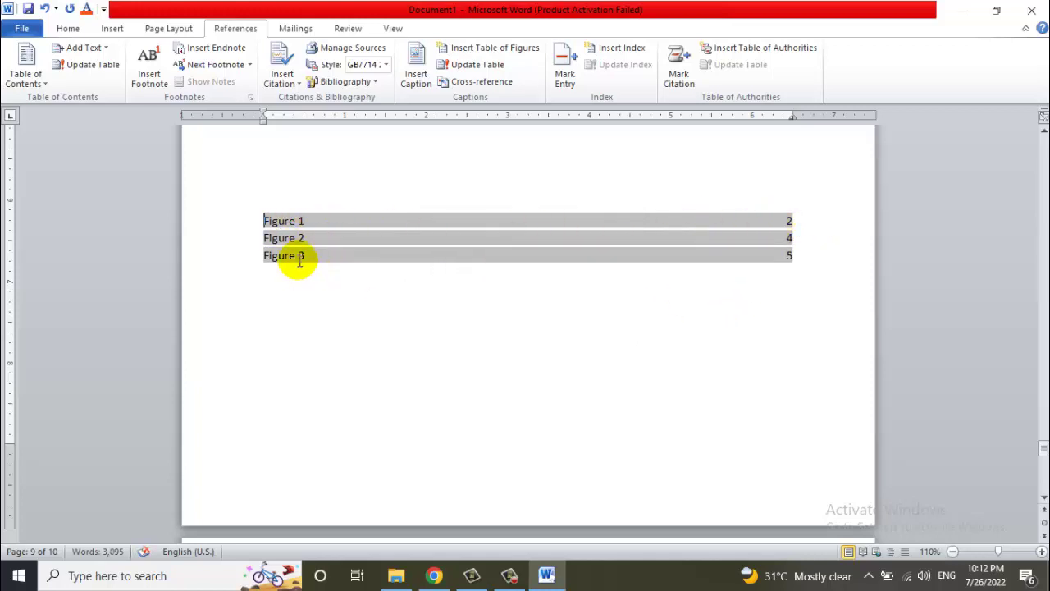
Follow the Figure 3 entry to its caption and book scan on page 5.
left_click(785, 281)
left_click(781, 250)
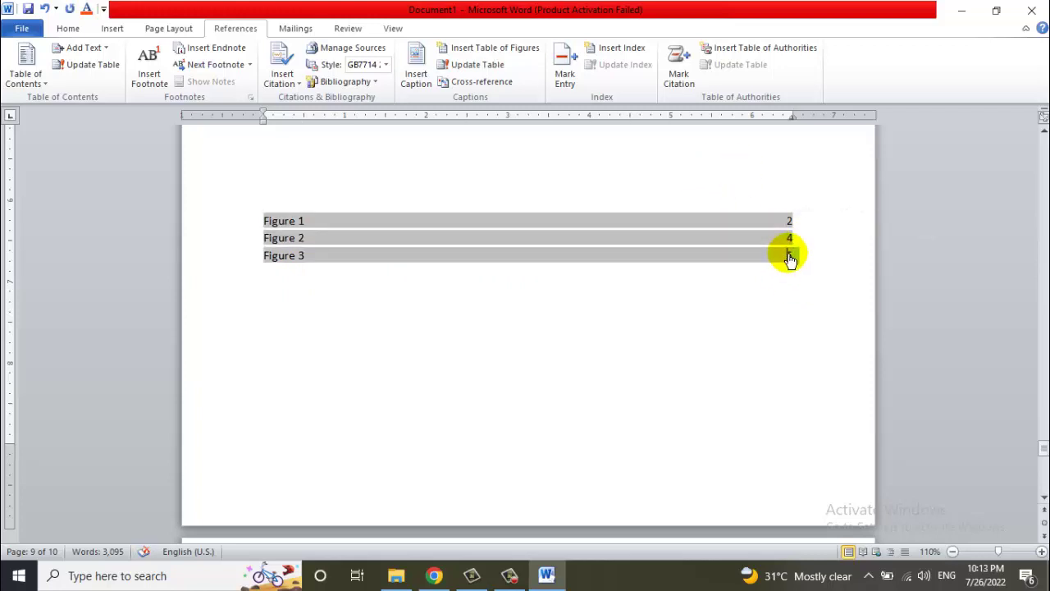
left_click(789, 256, "ctrl")
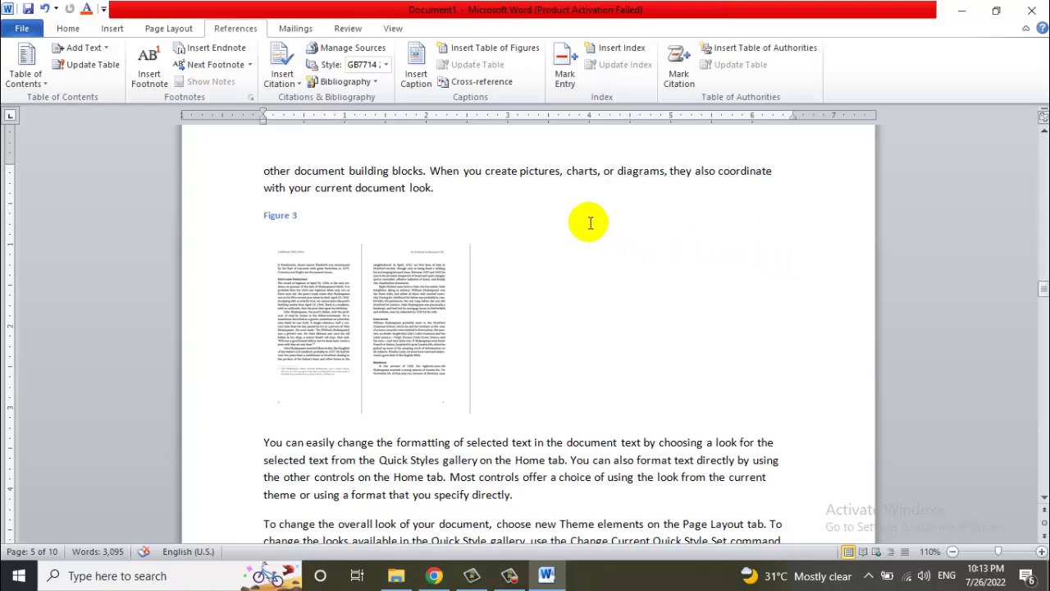
Switch to Draft view, then select and delete the old table of figures.
scroll(541, 238, "down", 1)
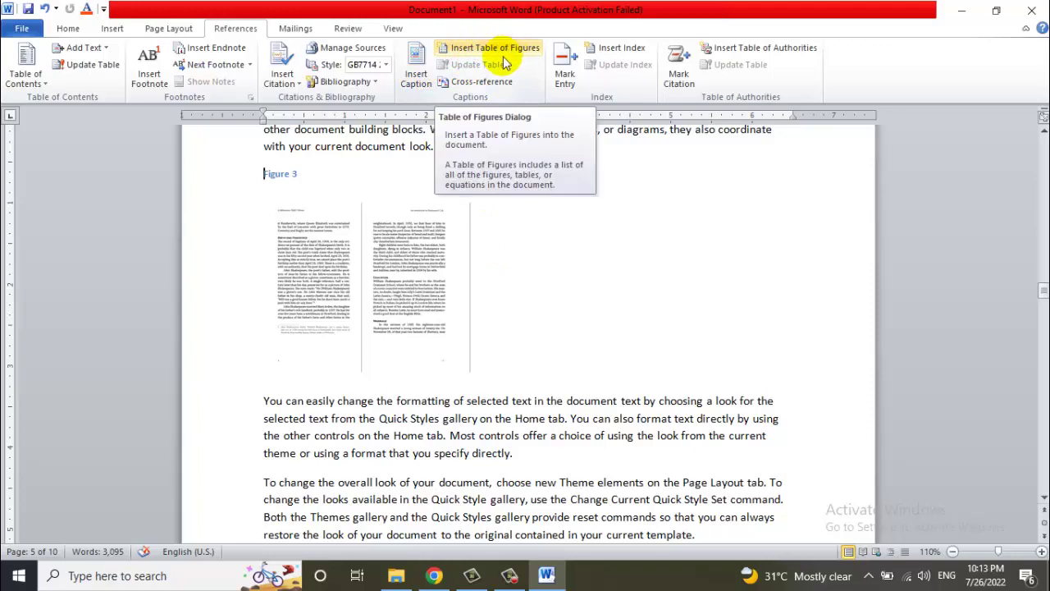
key("ctrl+alt+n")
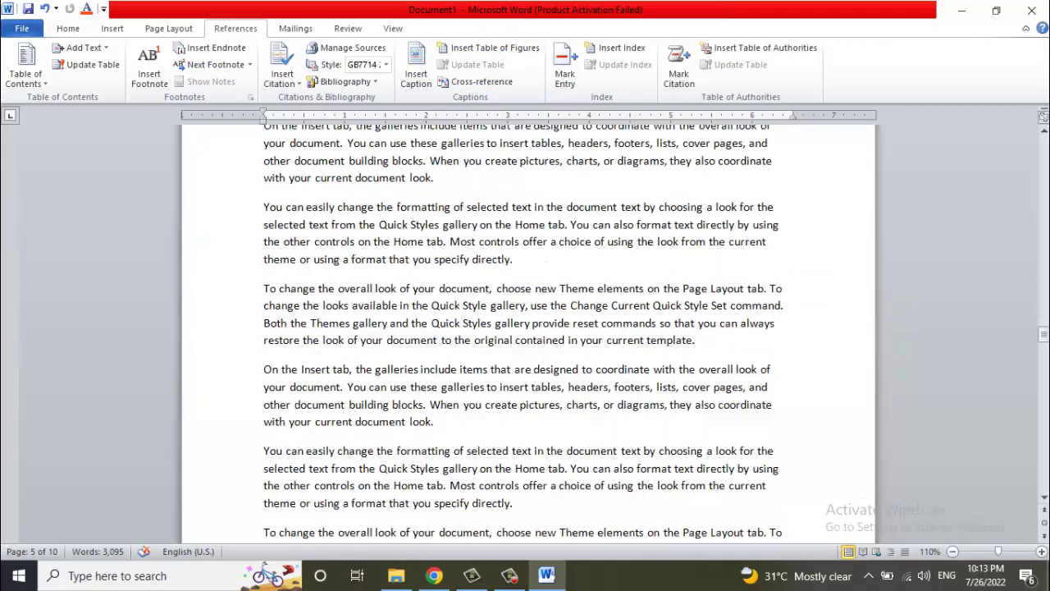
left_click_drag(1042, 335, 1041, 440)
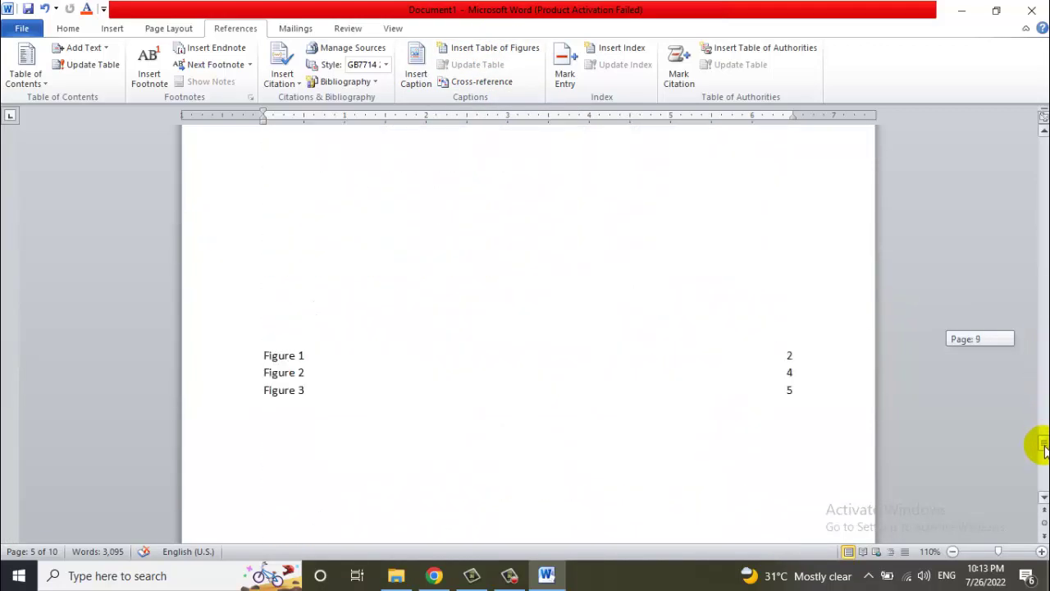
left_click(715, 456)
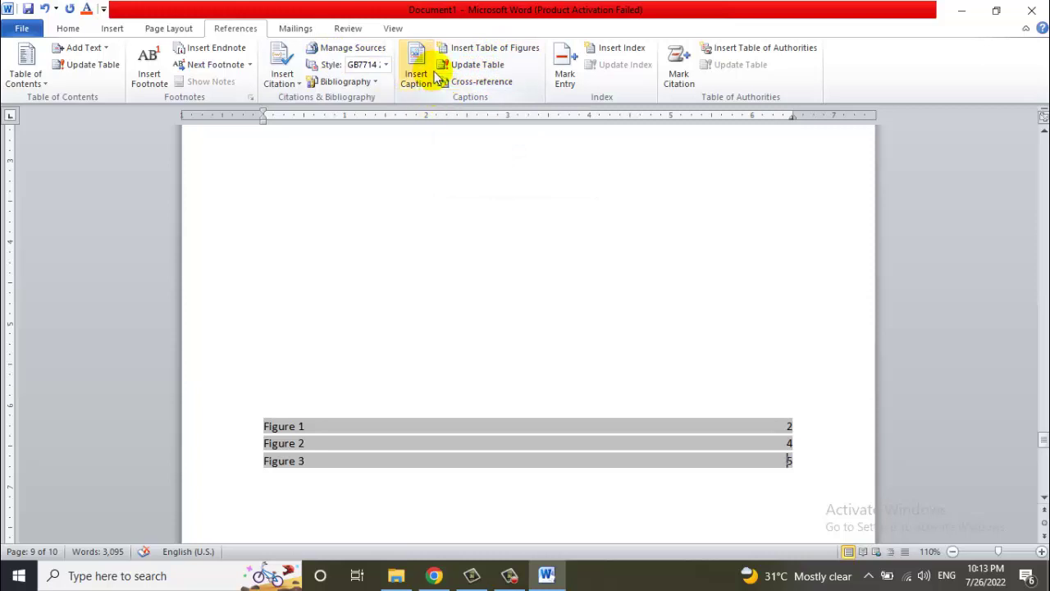
left_click_drag(398, 357, 384, 461)
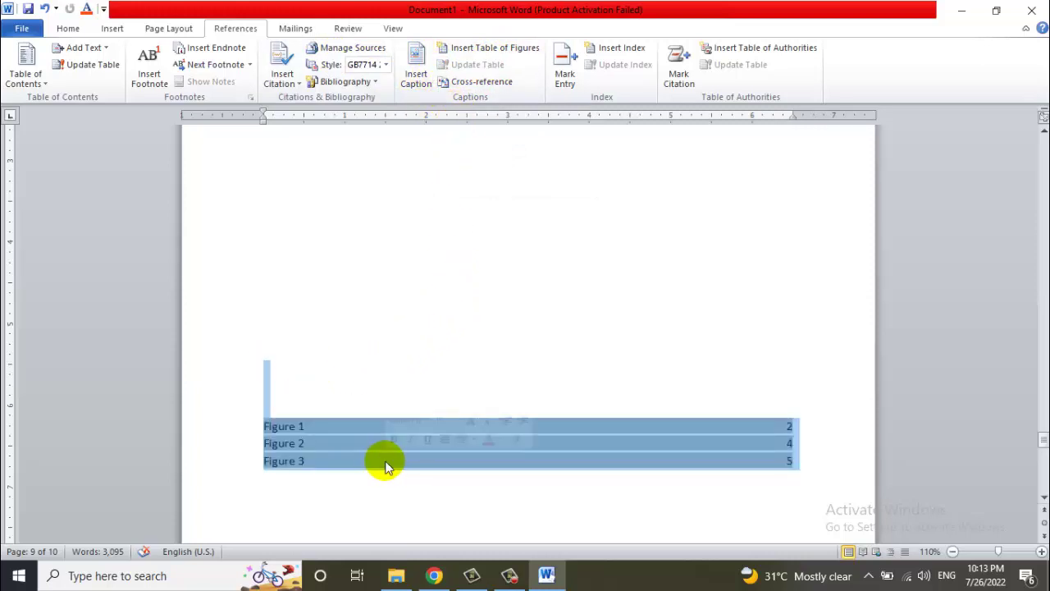
key("Delete")
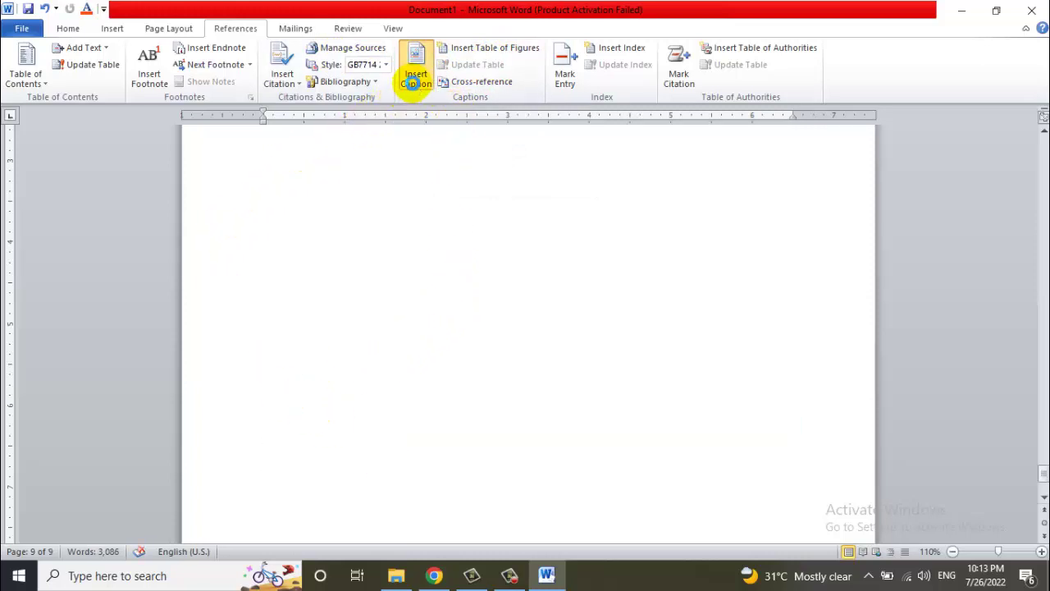
Insert a new table of figures with solid line tab leaders, listing Figures 1–3 on pages 2, 4 and 5.
left_click(414, 78)
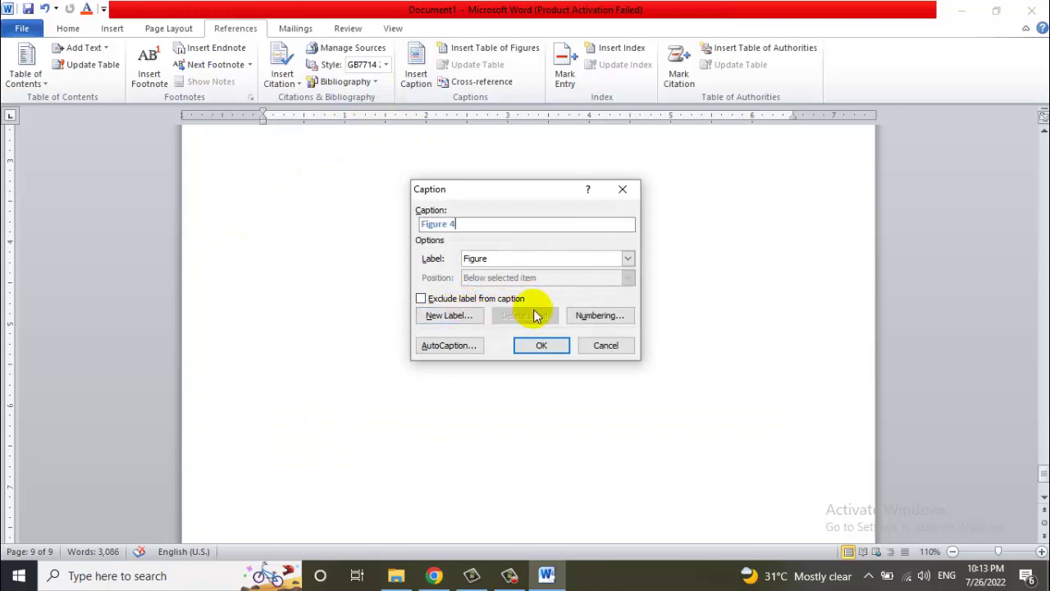
left_click(601, 346)
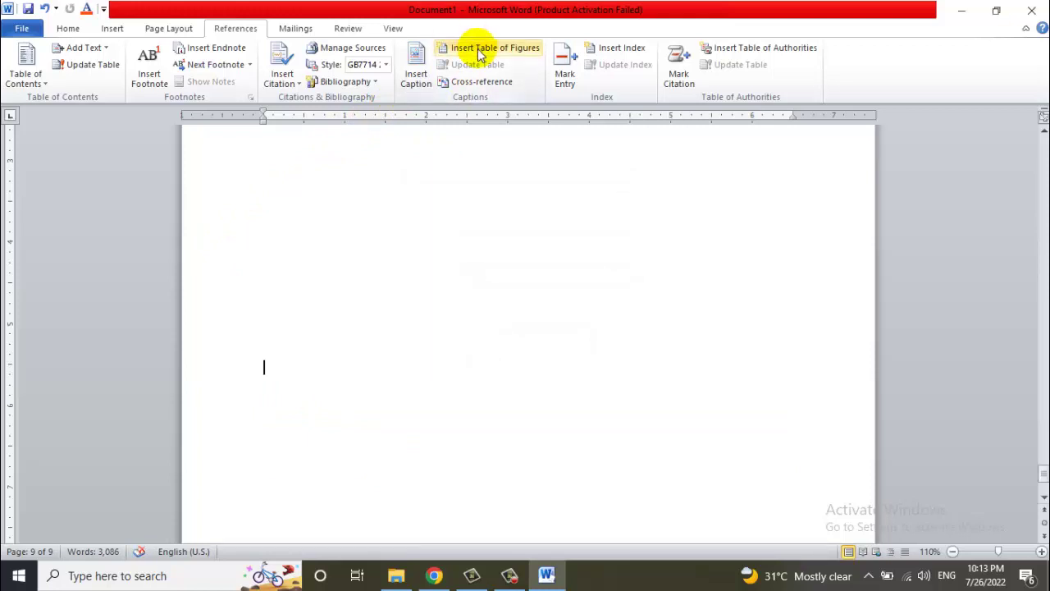
left_click(480, 53)
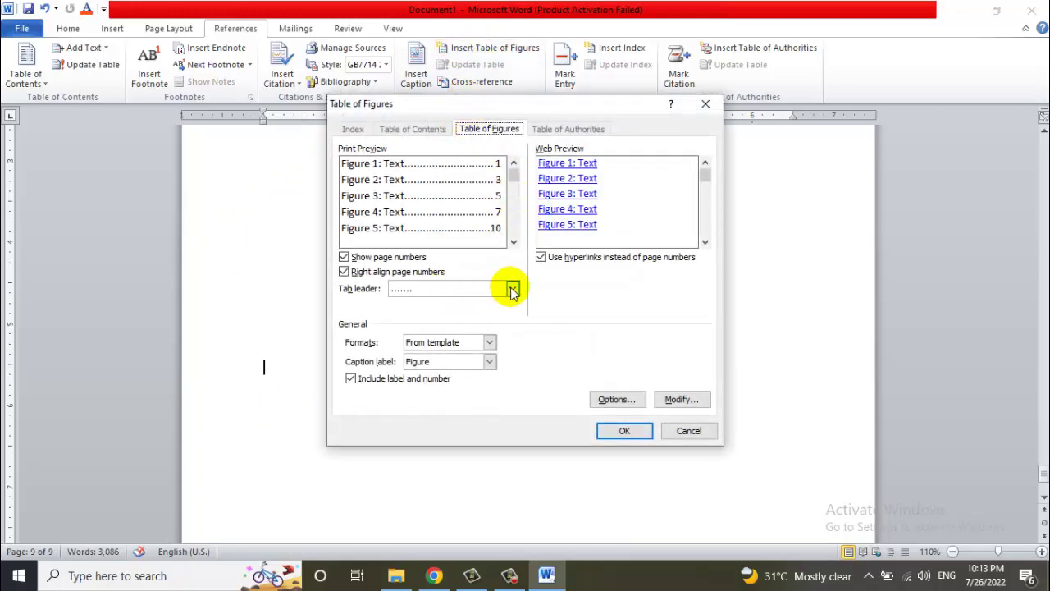
left_click(512, 289)
left_click(471, 339)
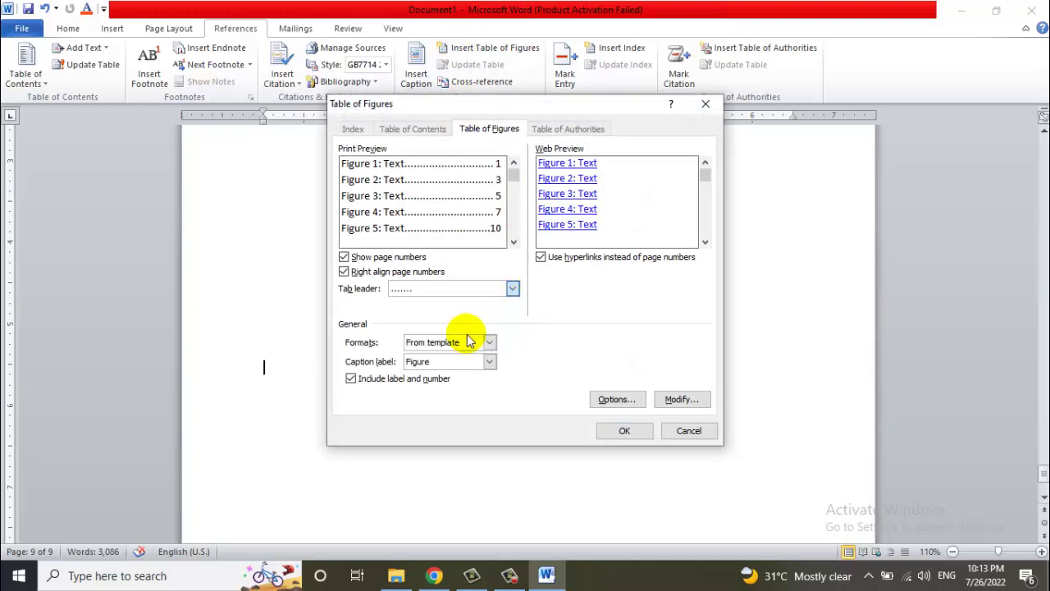
left_click(615, 432)
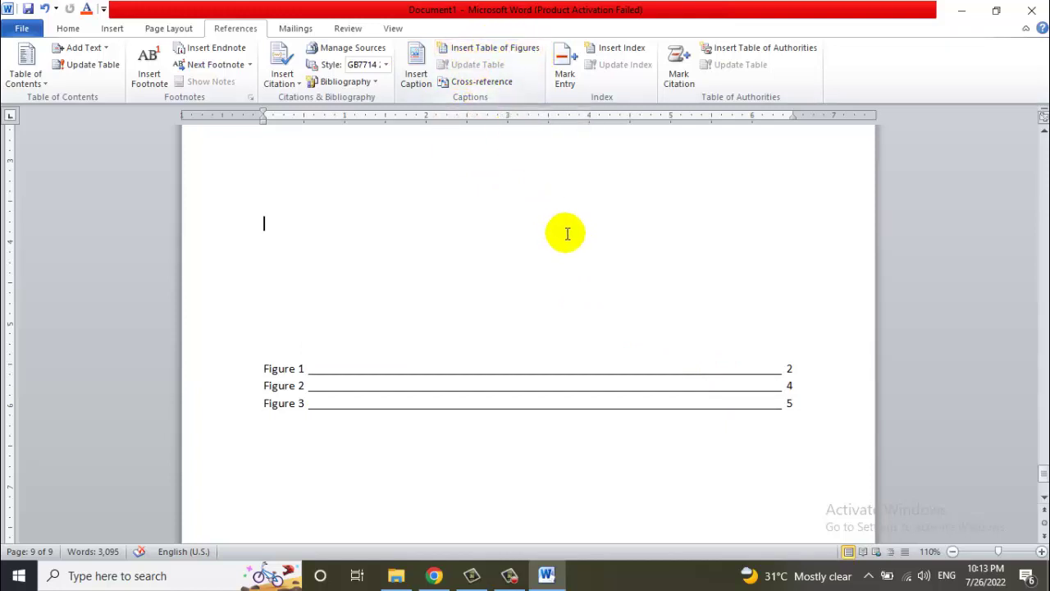
left_click_drag(563, 232, 693, 465)
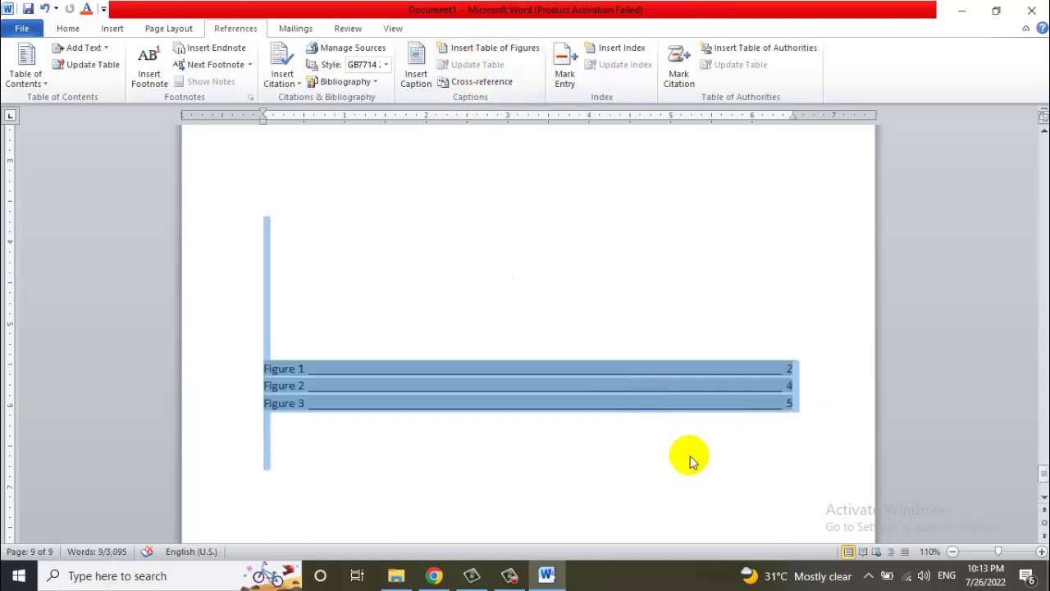
Delete the Figure 1–3 table of figures so the document ends on a blank page 9.
key("Delete")
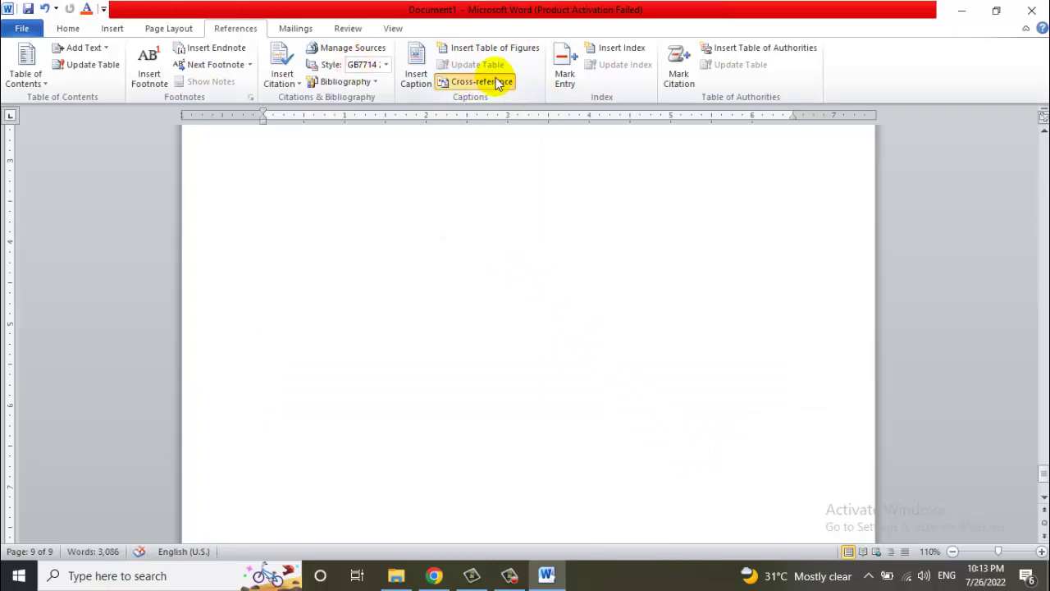
left_click(496, 81)
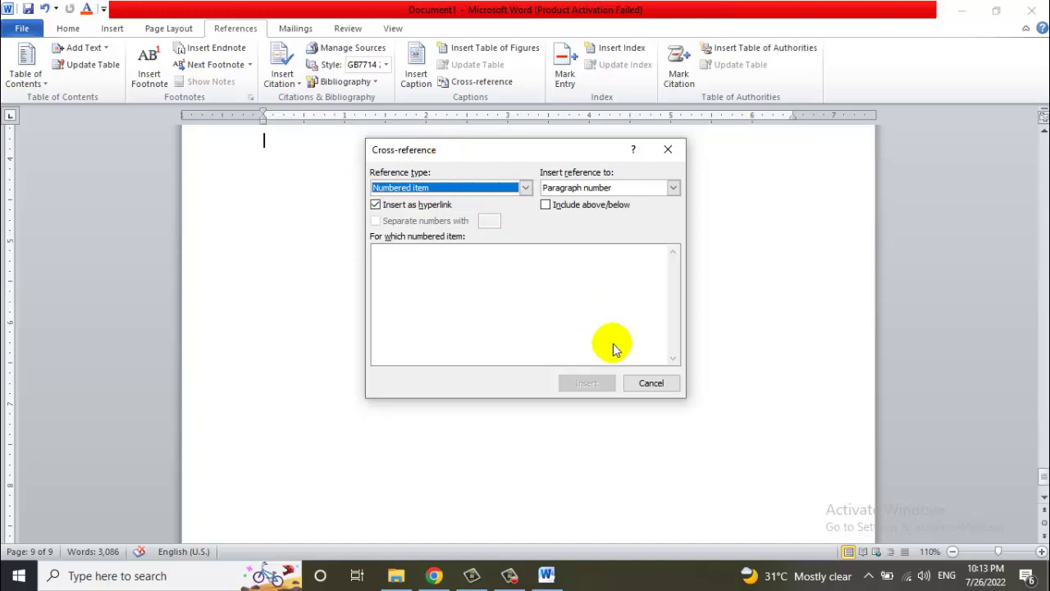
left_click(653, 382)
left_click(112, 28)
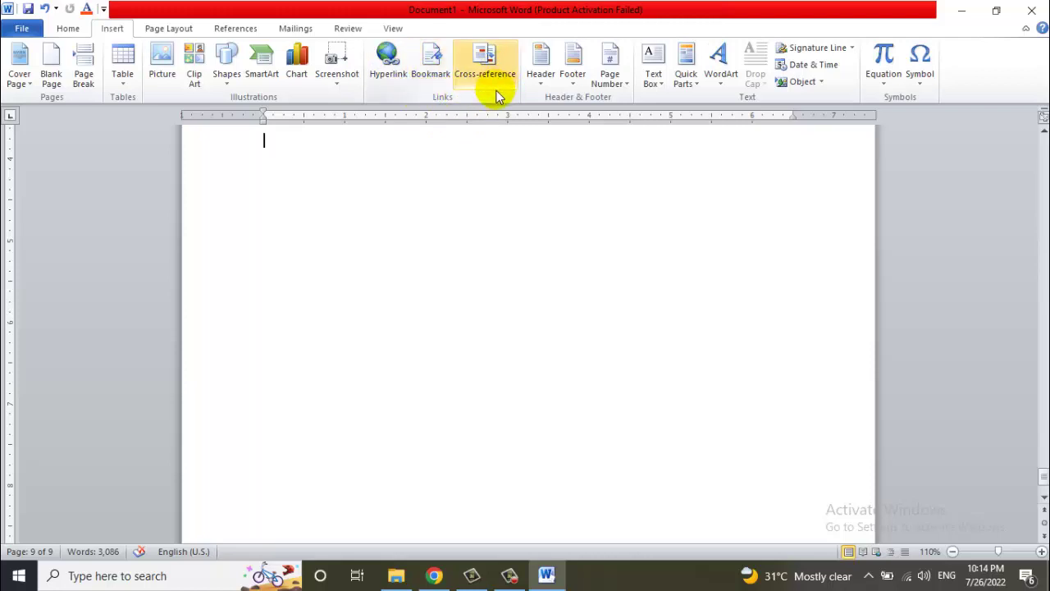
left_click(444, 196)
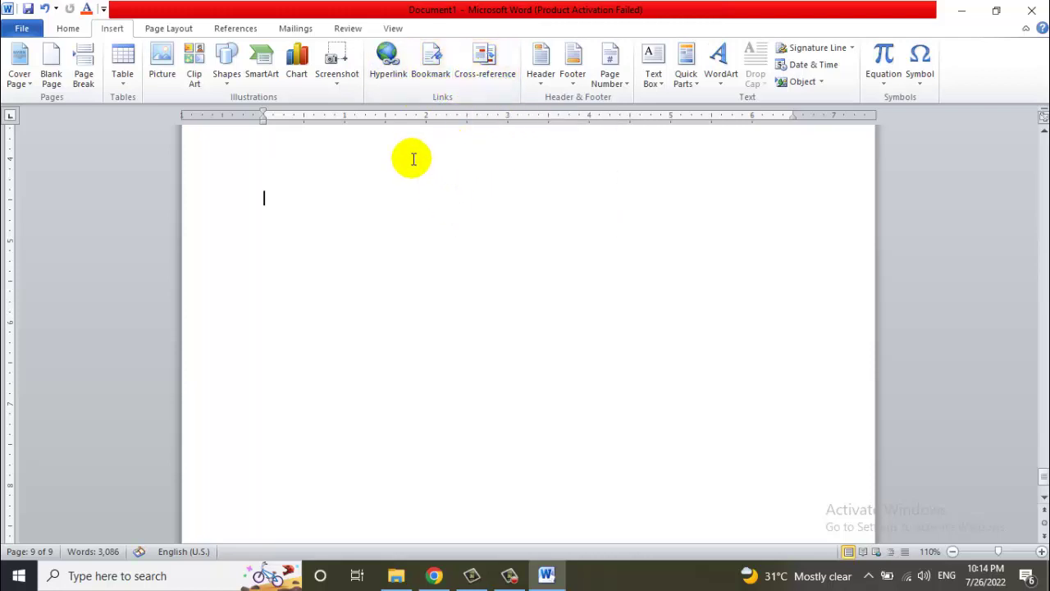
left_click(238, 29)
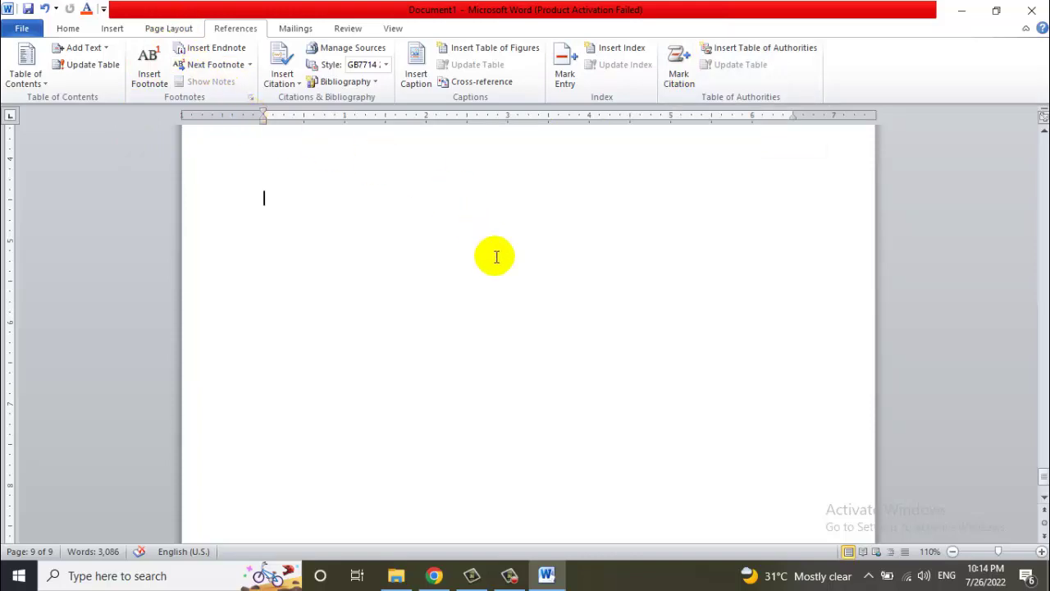
Select all content, delete it, and begin typing =rand(30) on the blank page.
scroll(496, 257, "up", 3)
scroll(496, 257, "up", 6)
key("ctrl+a")
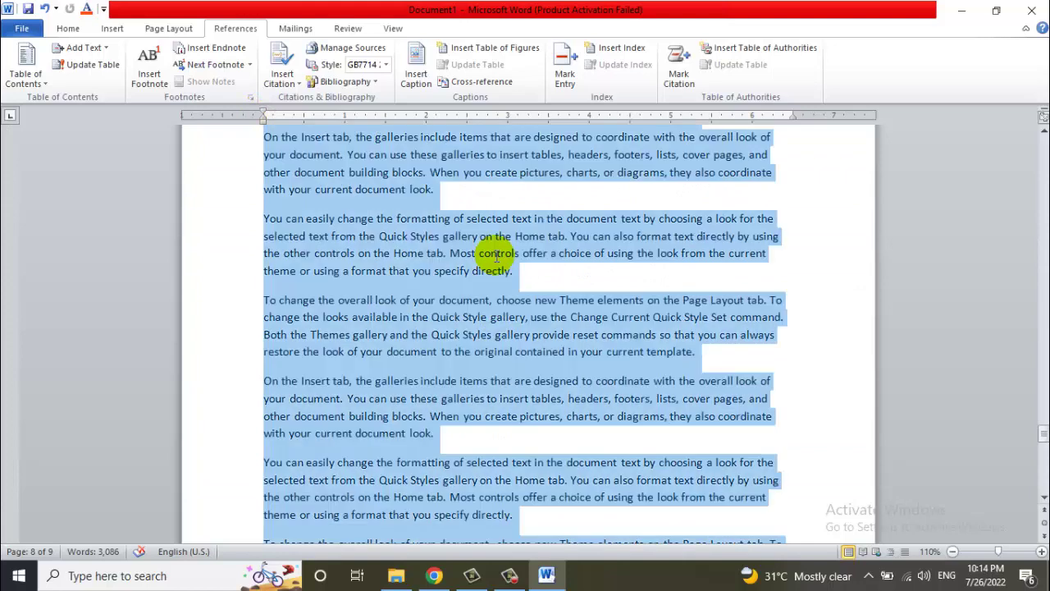
key("Delete")
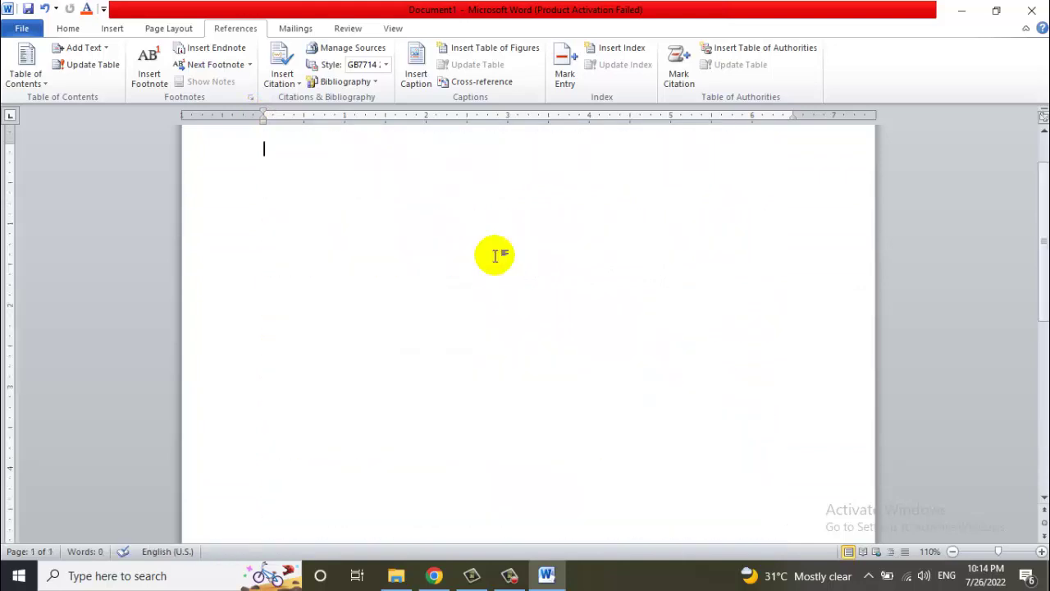
scroll(515, 243, "up", 2)
type("=rand(30")
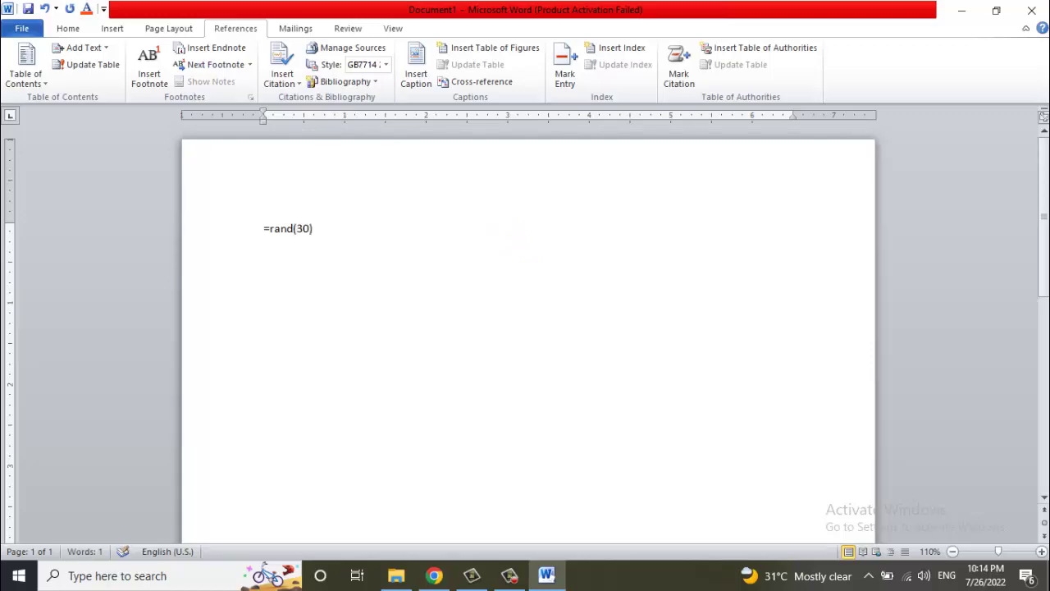
Run =rand(30) to fill the document with sample paragraphs: 4 pages and 1,850 words.
key("Return")
scroll(516, 241, "down", 3)
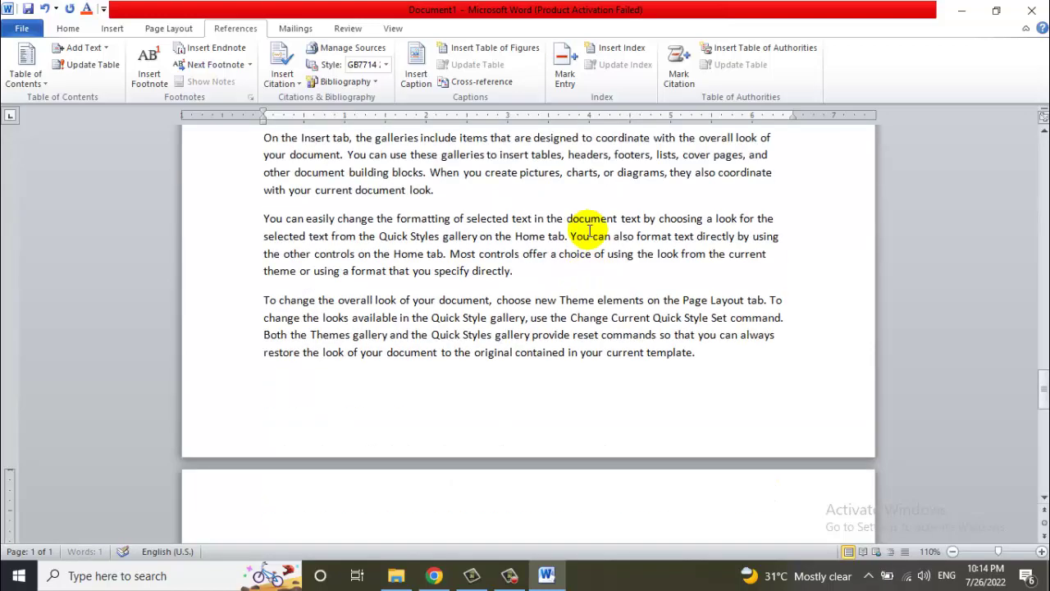
scroll(656, 234, "down", 3)
scroll(586, 227, "down", 3)
scroll(546, 230, "down", 2)
scroll(588, 233, "down", 5)
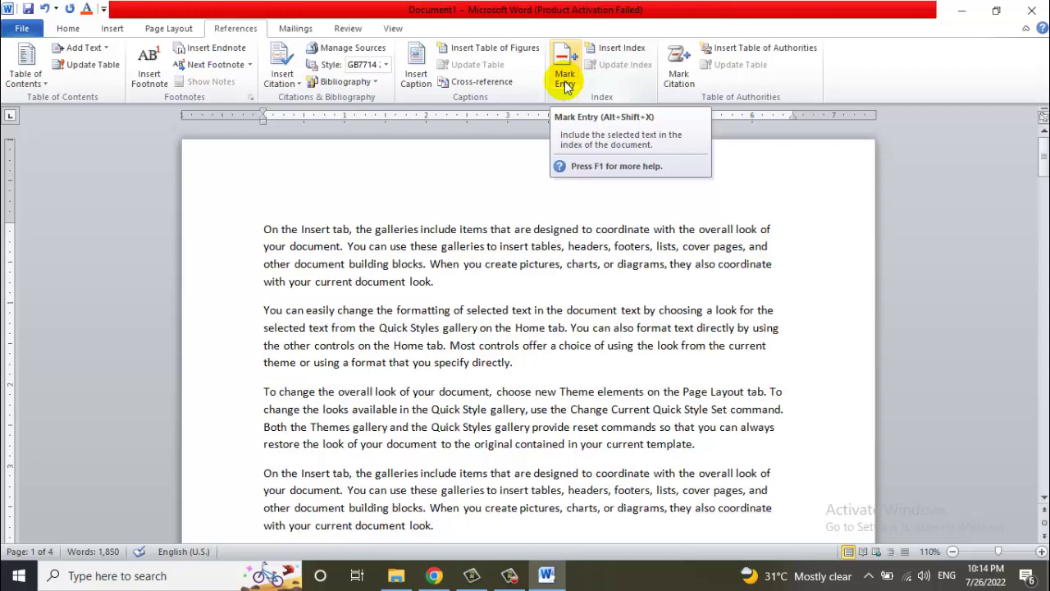
Mark the word 'pictures' in the first paragraph as an index entry, inserting XE "pictures".
double_click(542, 263)
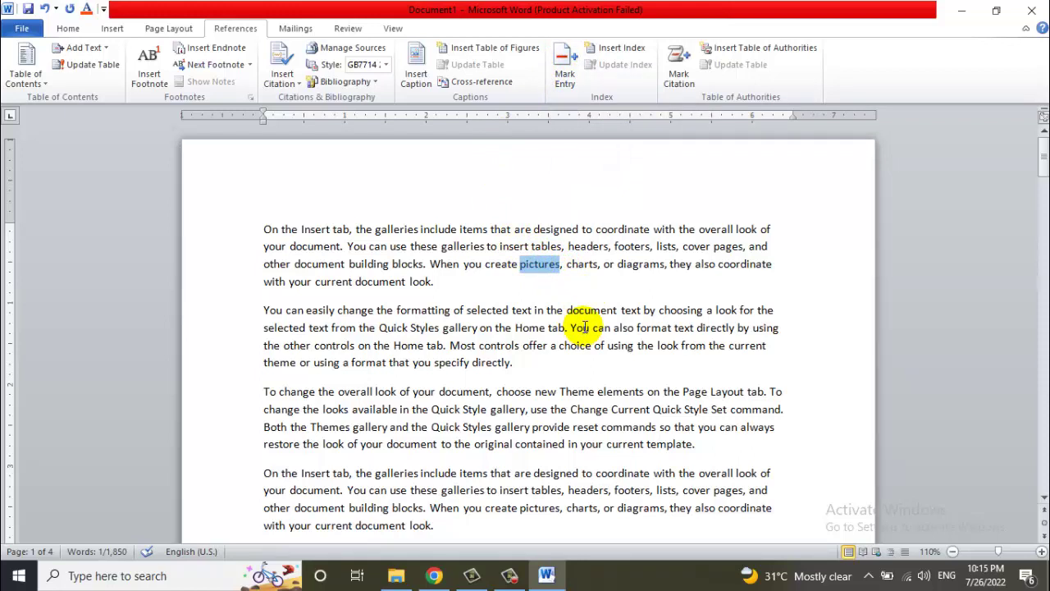
left_click(565, 74)
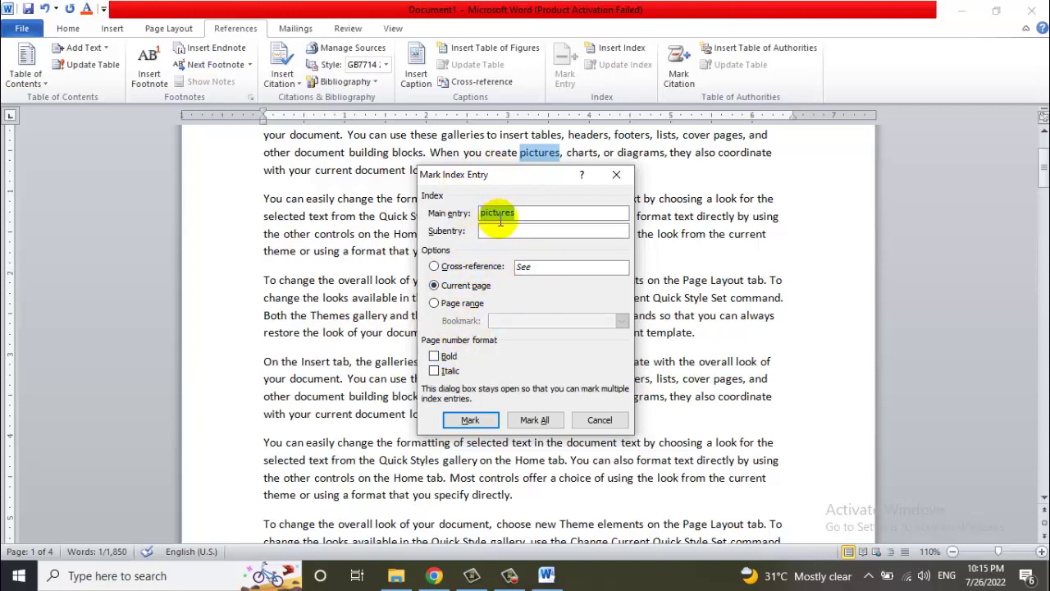
left_click(472, 419)
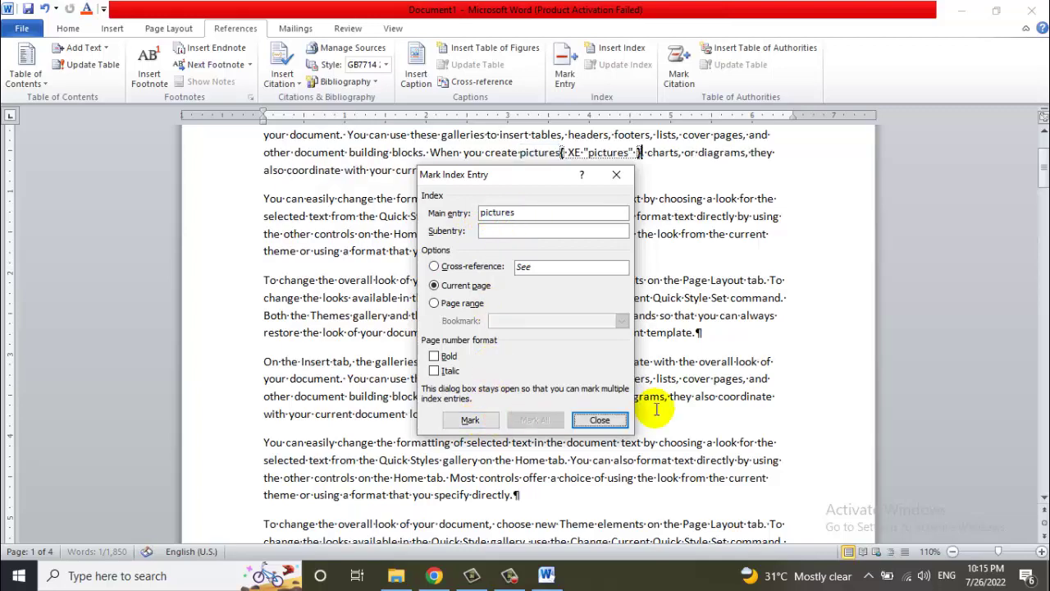
left_click(600, 419)
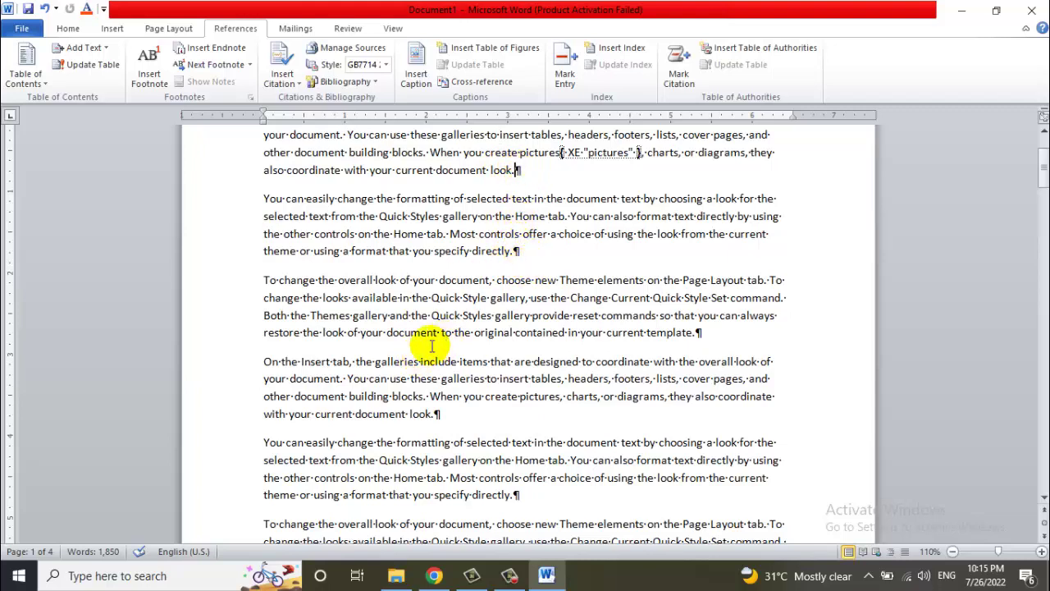
left_click(68, 28)
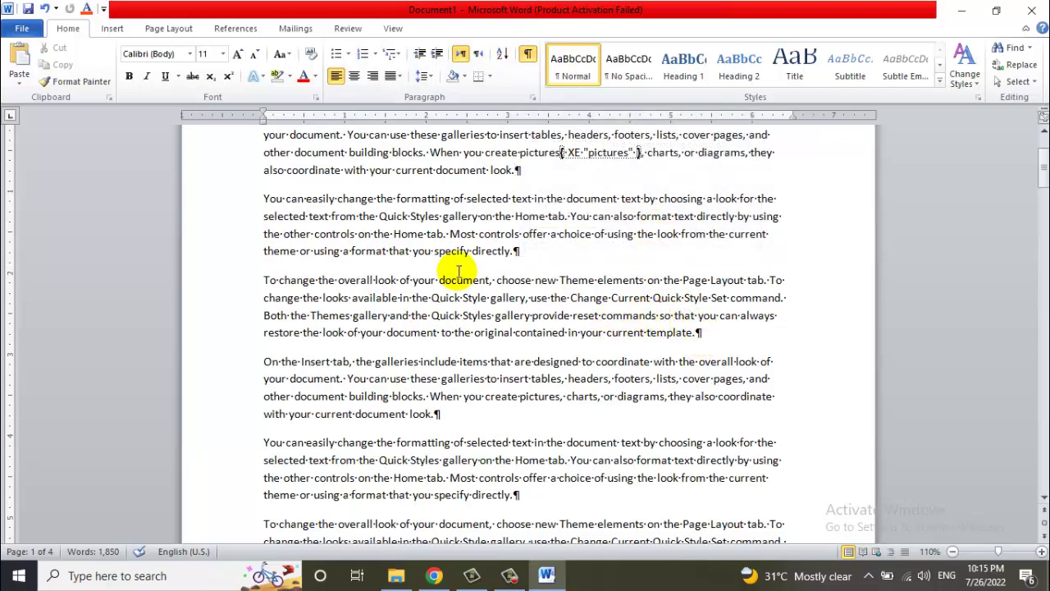
Mark the word 'Themes' as an index entry.
scroll(537, 276, "up", 1)
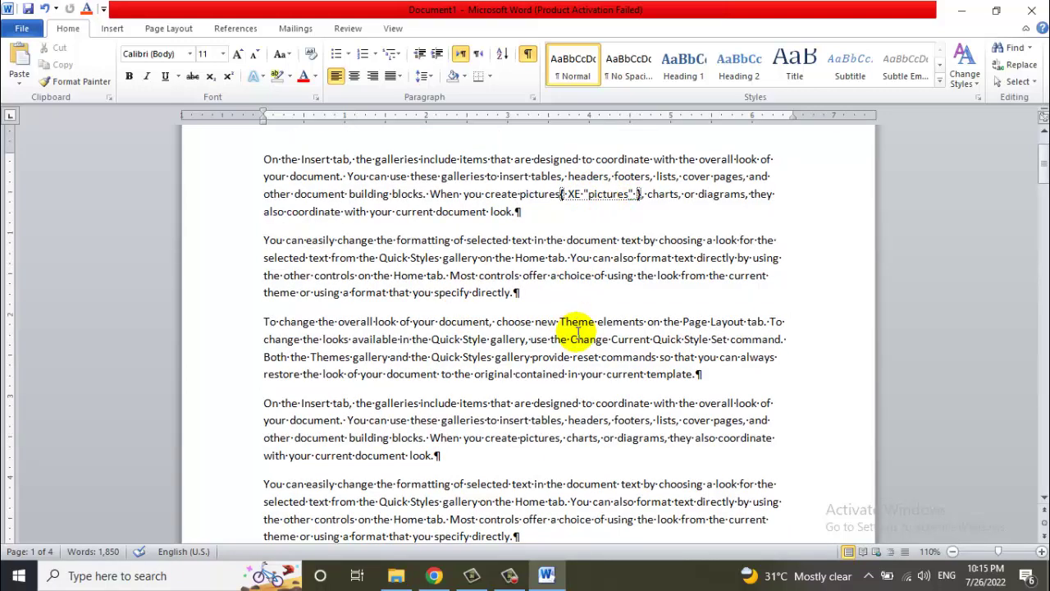
scroll(587, 328, "down", 2)
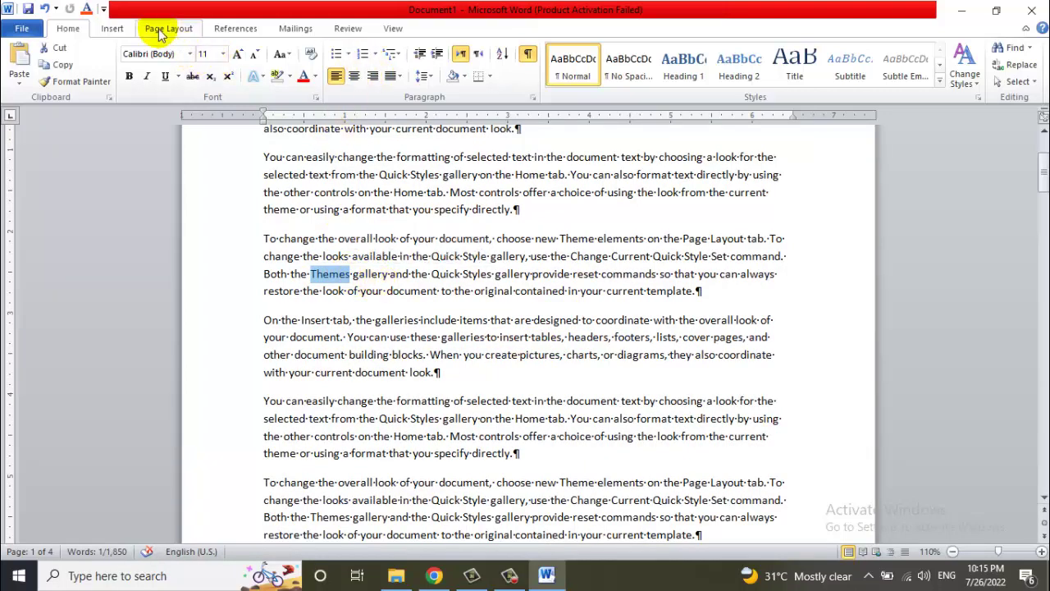
left_click(238, 27)
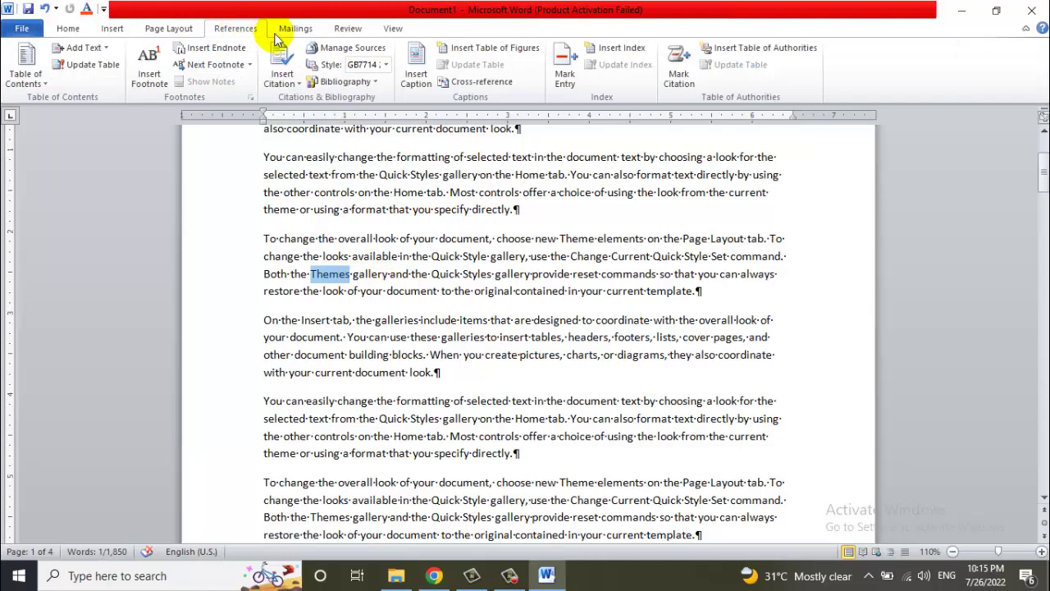
left_click(564, 66)
left_click(492, 393)
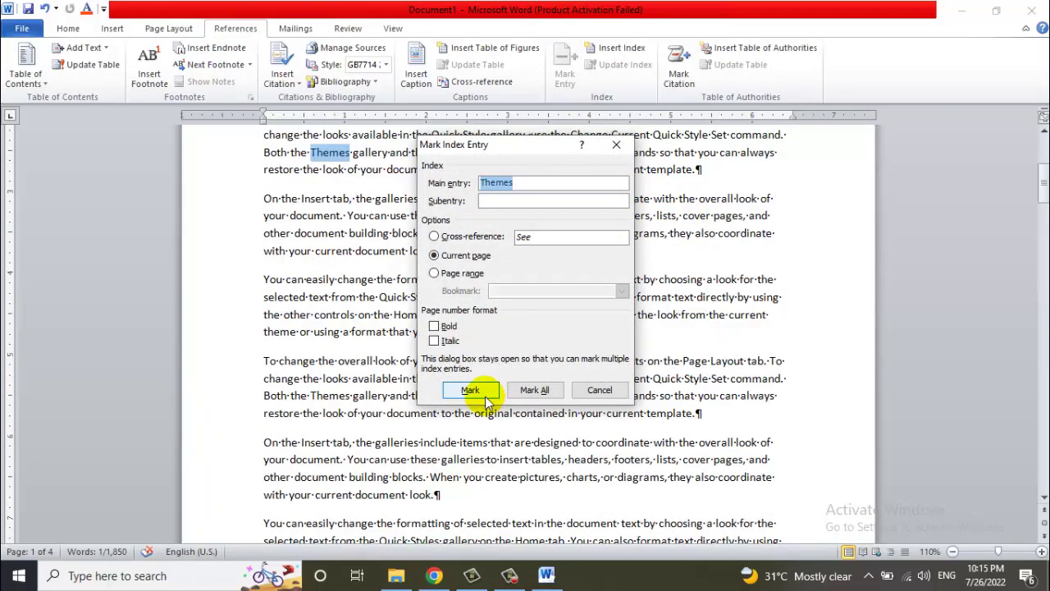
left_click(476, 390)
left_click(584, 392)
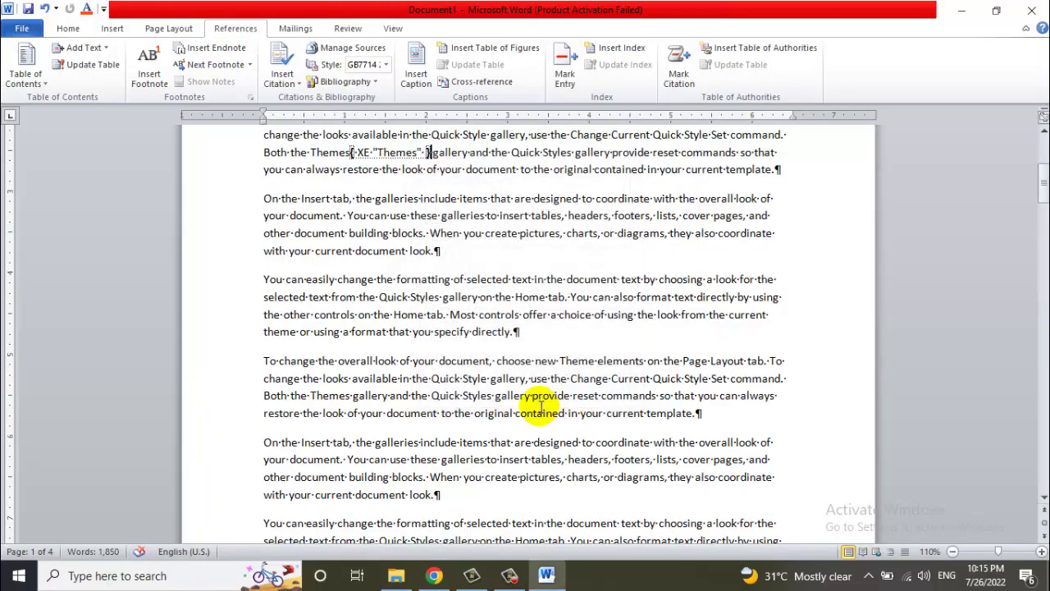
Mark the word 'building' as an index entry, inserting XE "building".
scroll(543, 400, "down", 5)
scroll(540, 406, "down", 5)
scroll(539, 403, "up", 8)
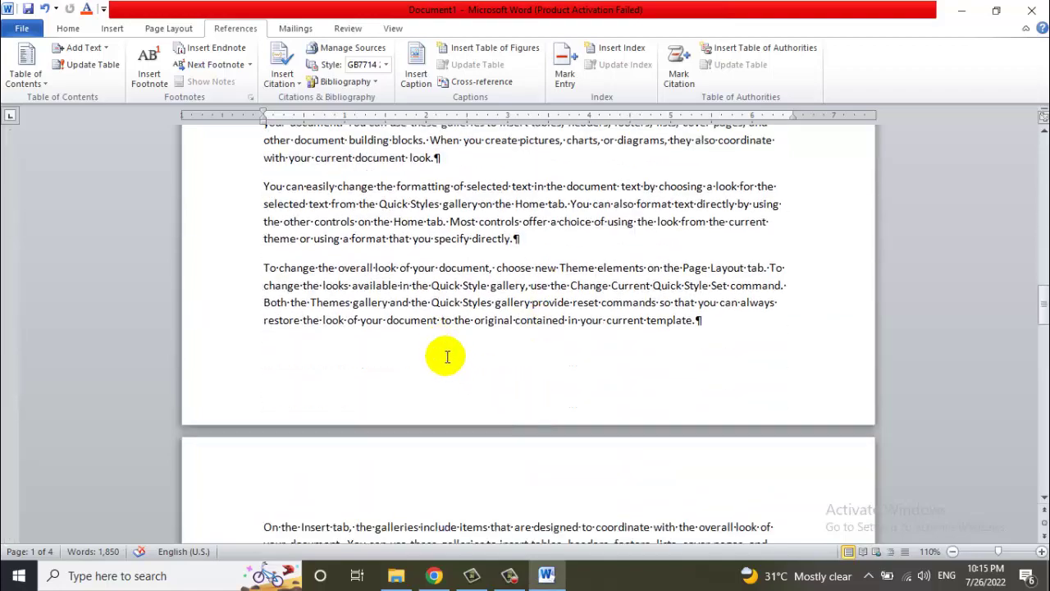
scroll(443, 365, "down", 5)
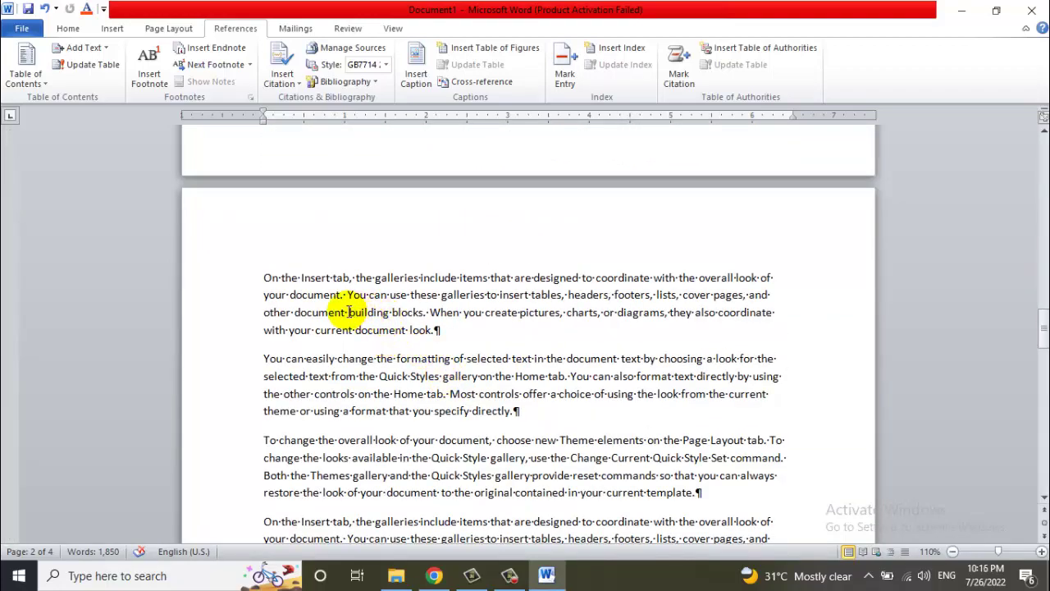
left_click_drag(348, 311, 374, 311)
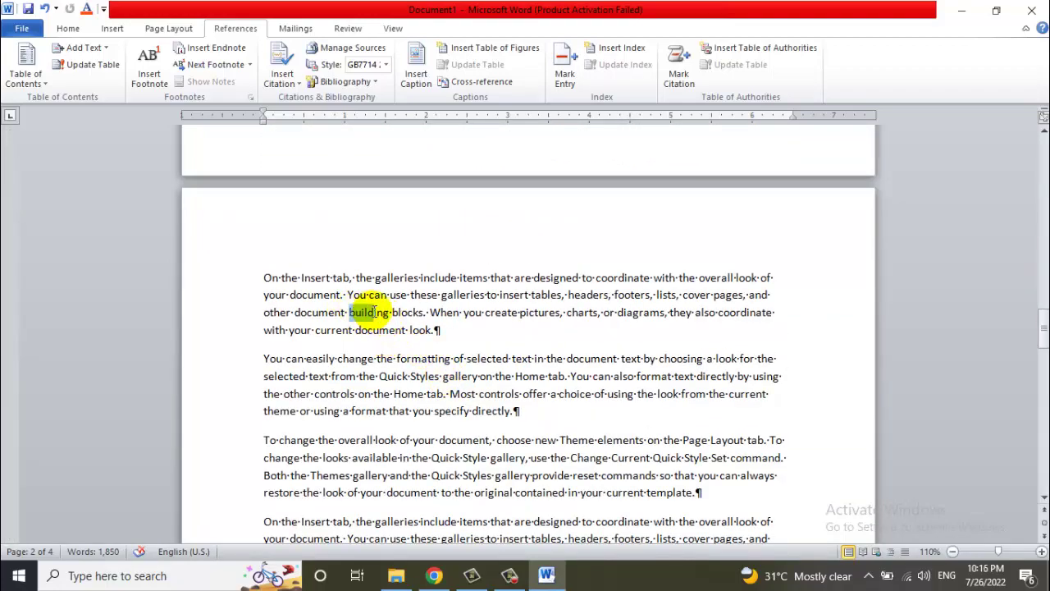
left_click(565, 66)
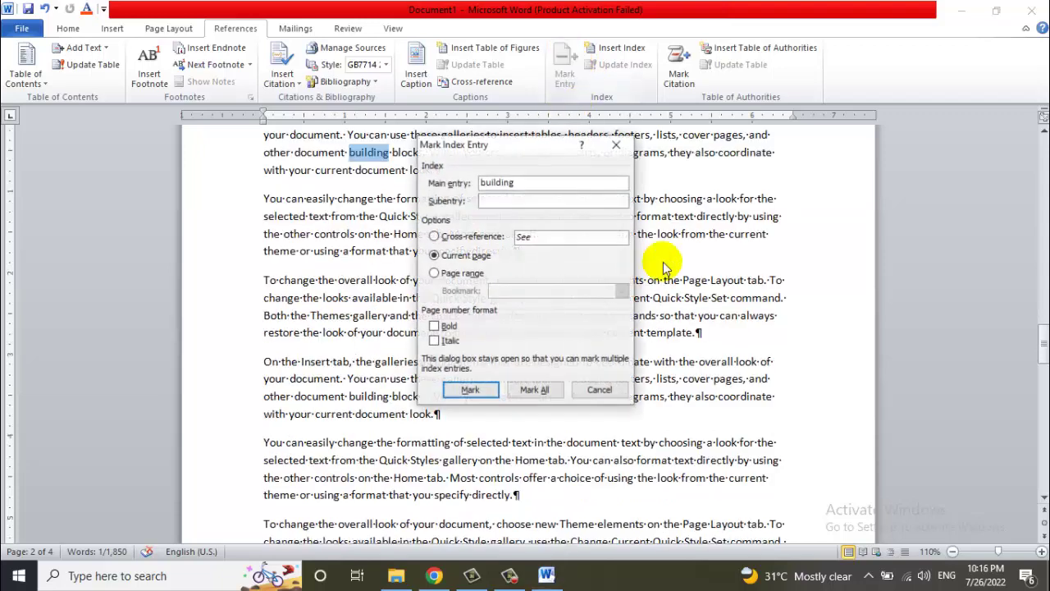
left_click(490, 391)
left_click(601, 389)
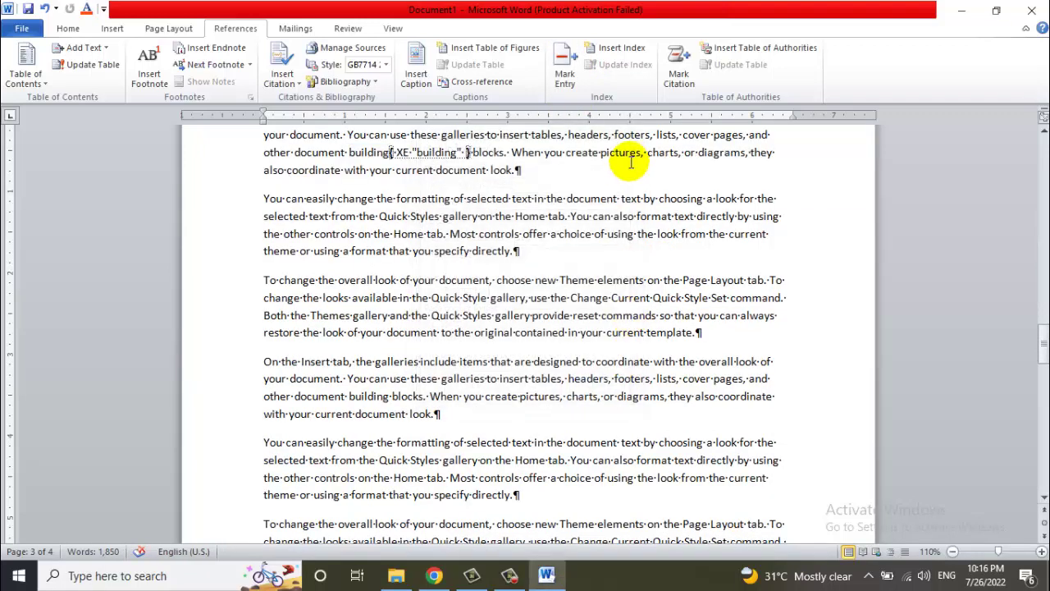
scroll(731, 288, "down", 3)
scroll(593, 370, "down", 4)
scroll(592, 373, "down", 4)
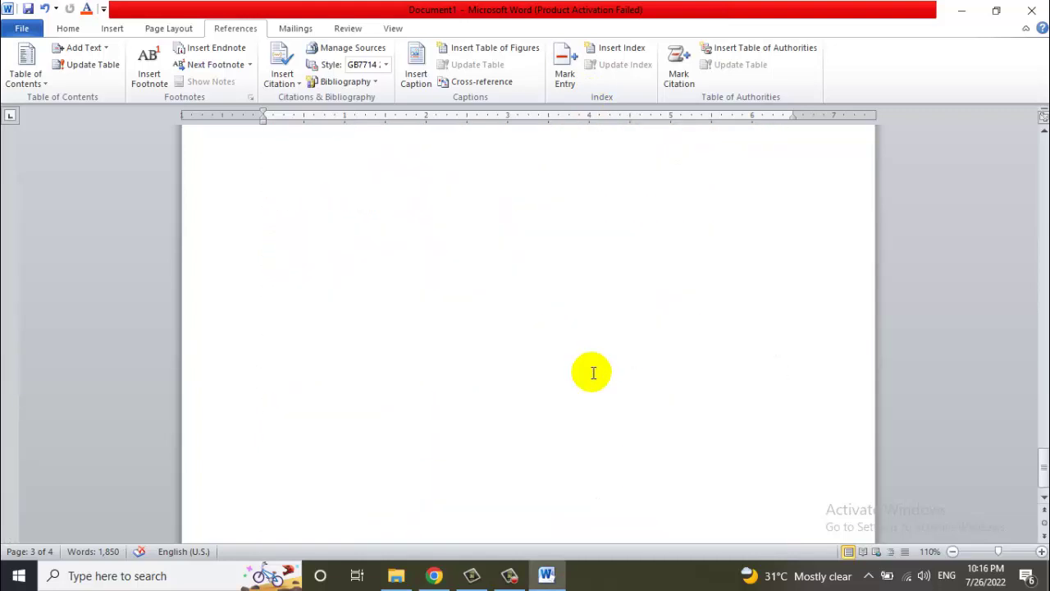
scroll(592, 373, "up", 1)
left_click(519, 352)
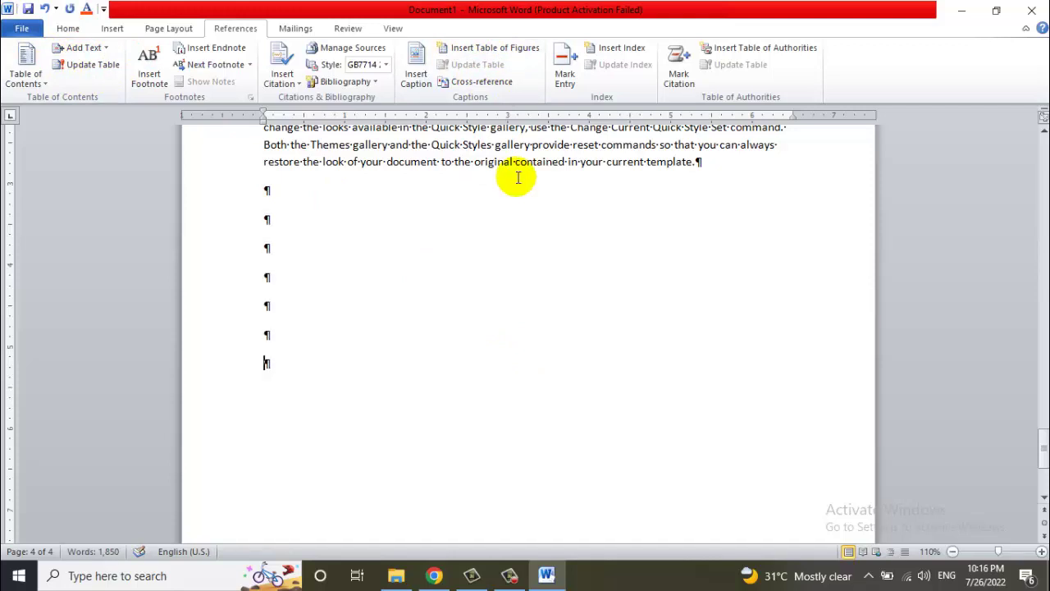
Turn off Show/Hide ¶ to hide paragraph marks and the XE index fields.
left_click(68, 28)
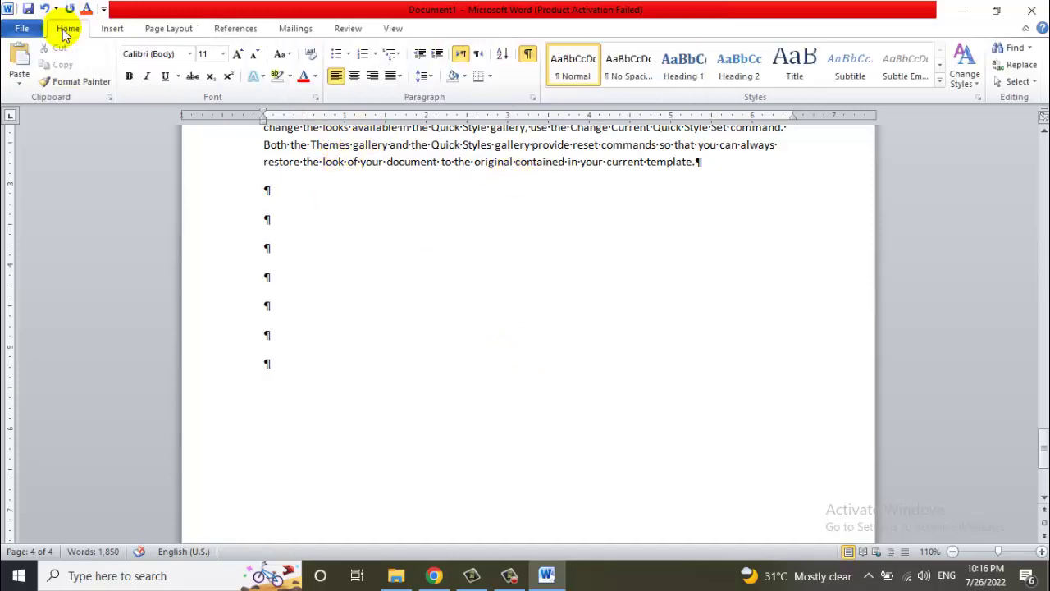
left_click(526, 54)
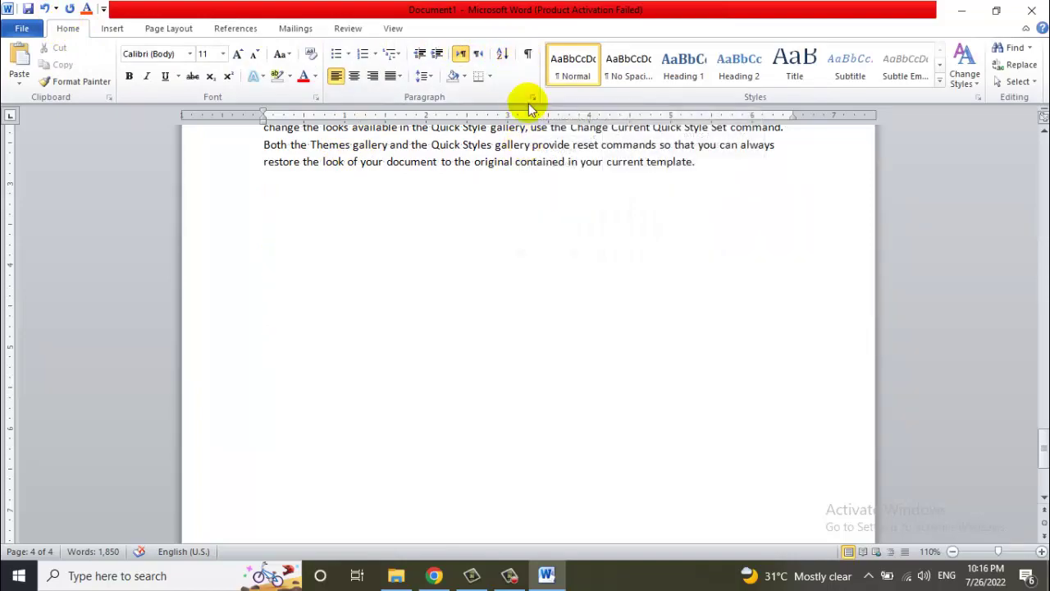
scroll(385, 262, "up", 10)
scroll(424, 265, "up", 5)
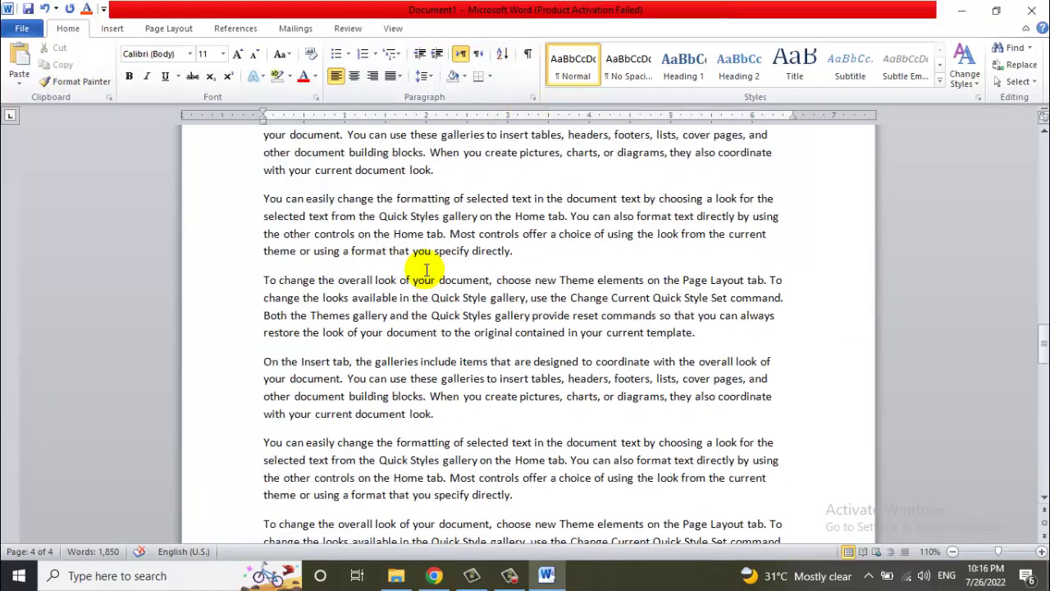
scroll(425, 270, "down", 3)
scroll(424, 270, "down", 5)
scroll(424, 271, "up", 5)
scroll(424, 272, "up", 5)
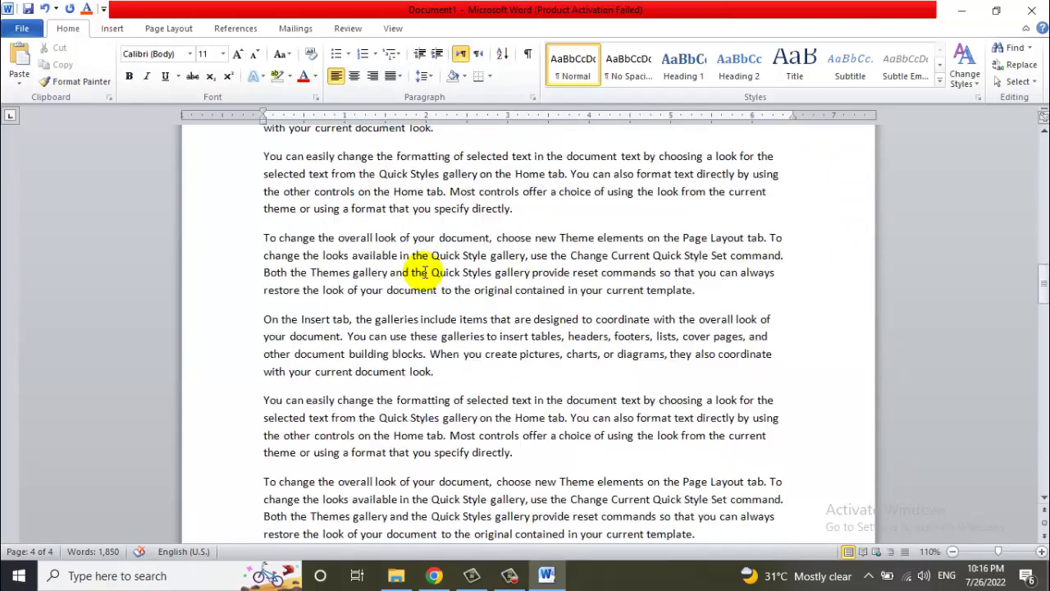
scroll(424, 271, "up", 3)
scroll(424, 271, "up", 5)
scroll(424, 271, "down", 10)
scroll(423, 271, "down", 5)
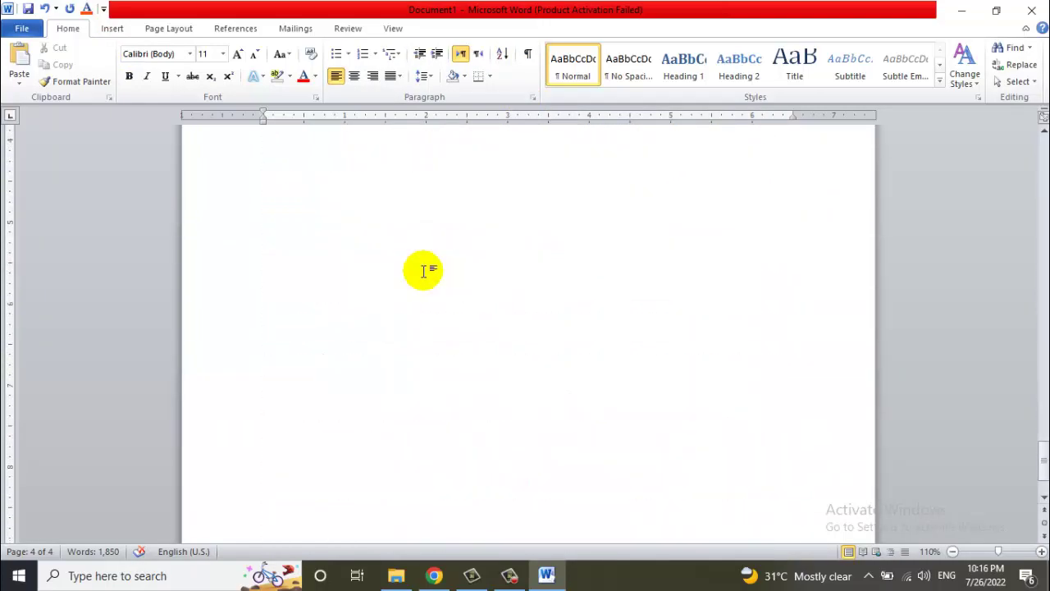
left_click(252, 31)
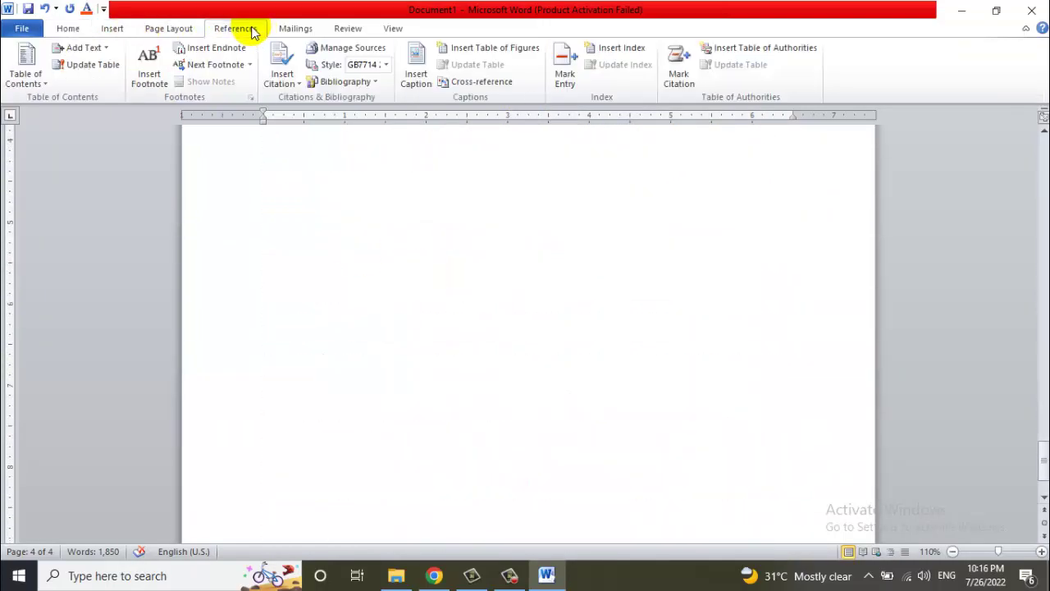
Insert a two-column index with right-aligned page numbers and dashed tab leaders.
left_click(617, 51)
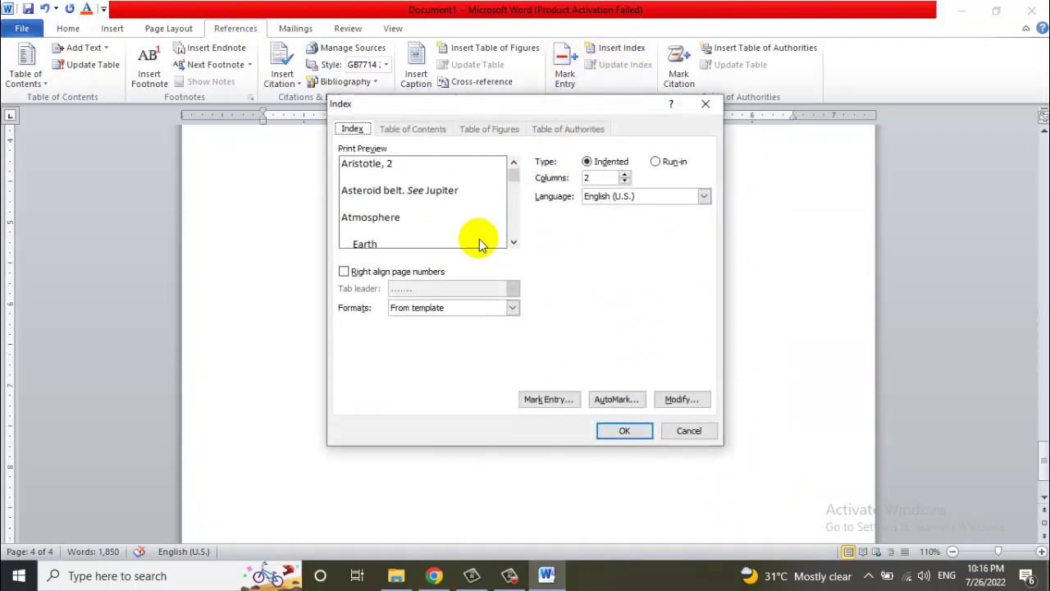
left_click(351, 272)
left_click(512, 286)
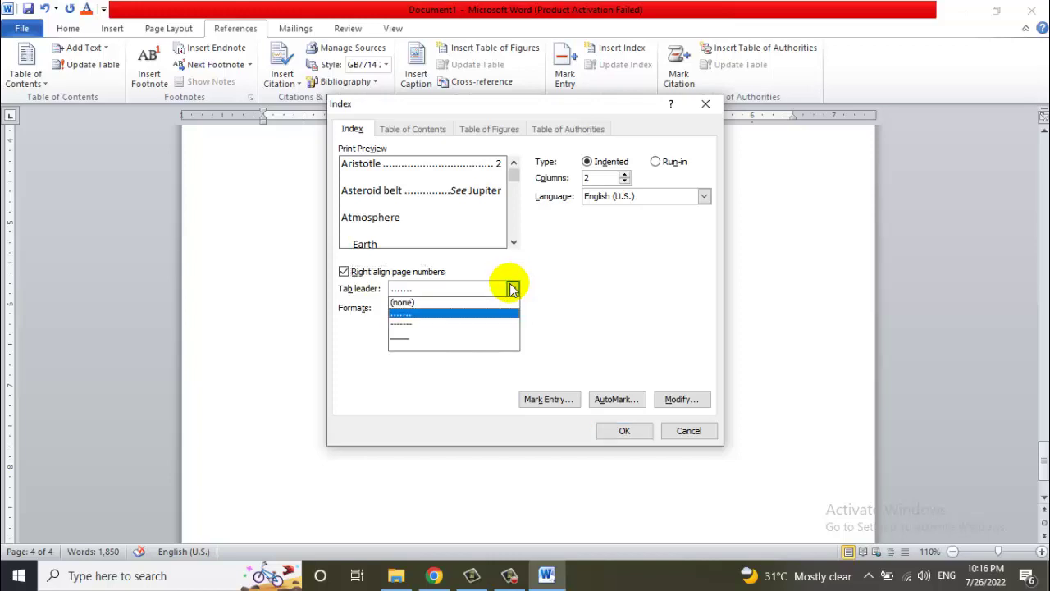
left_click(465, 325)
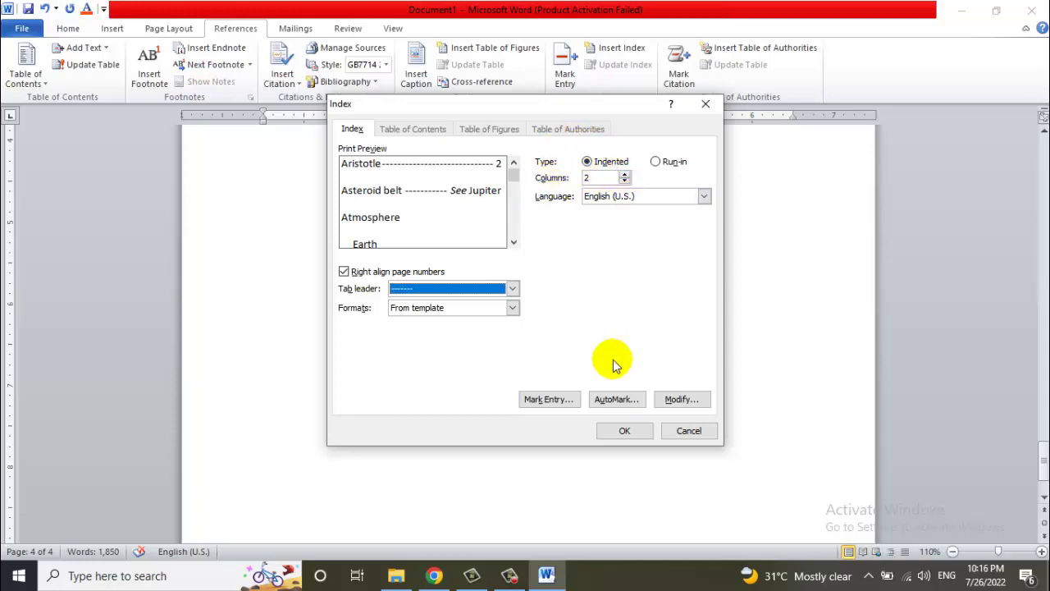
left_click(624, 430)
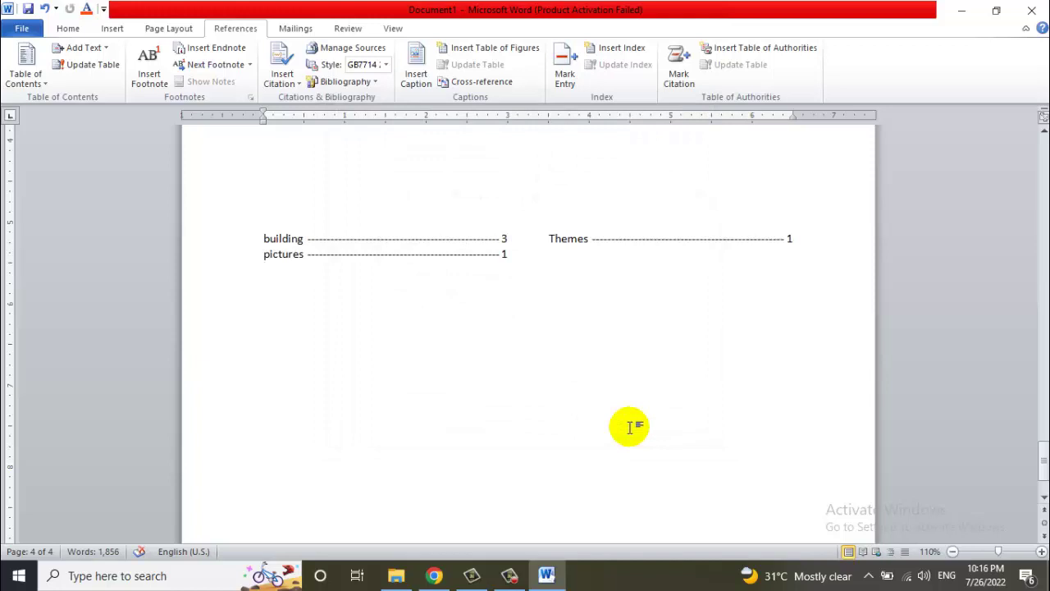
Mark the word 'document' as an index entry, recorded as 'documen'.
scroll(629, 426, "up", 2)
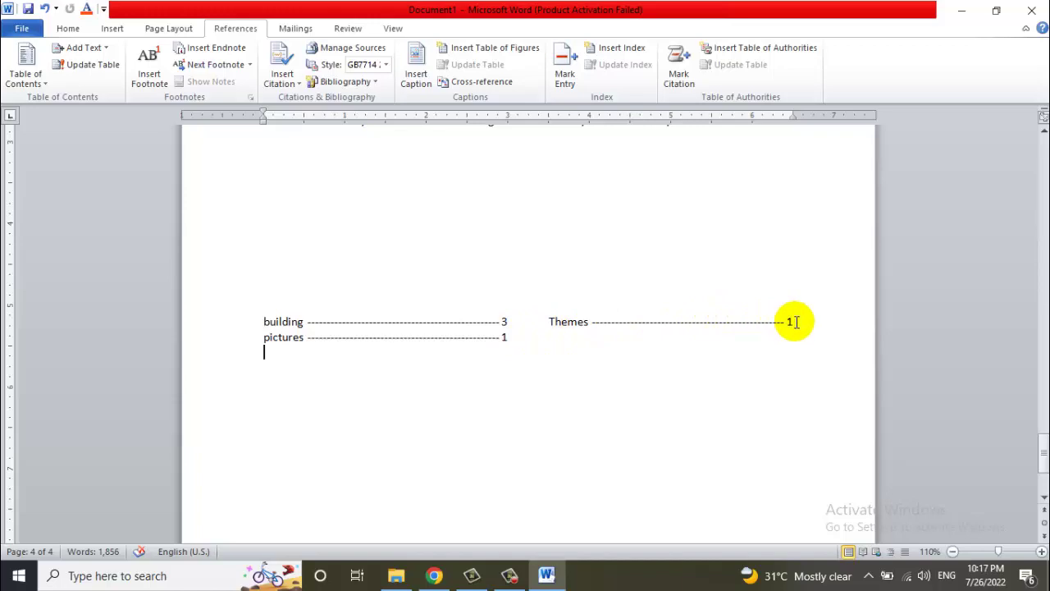
scroll(515, 265, "up", 5)
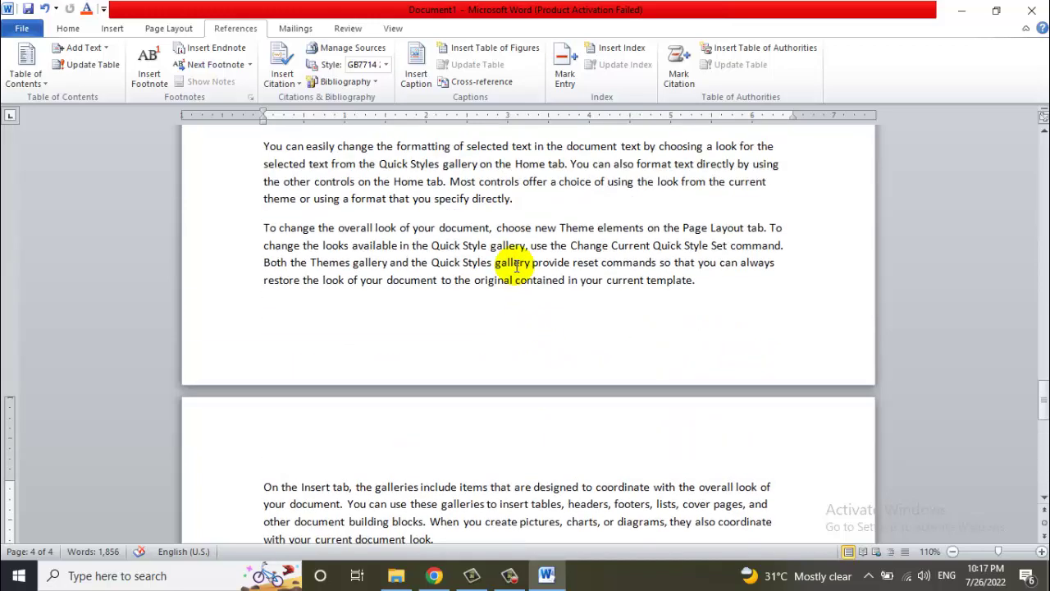
left_click_drag(387, 203, 438, 201)
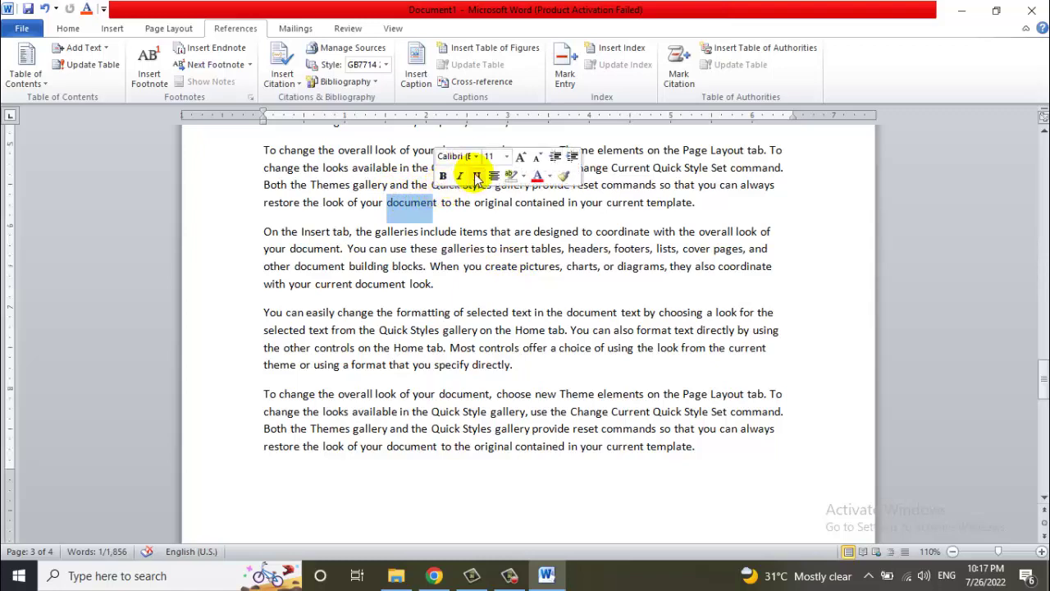
left_click(564, 70)
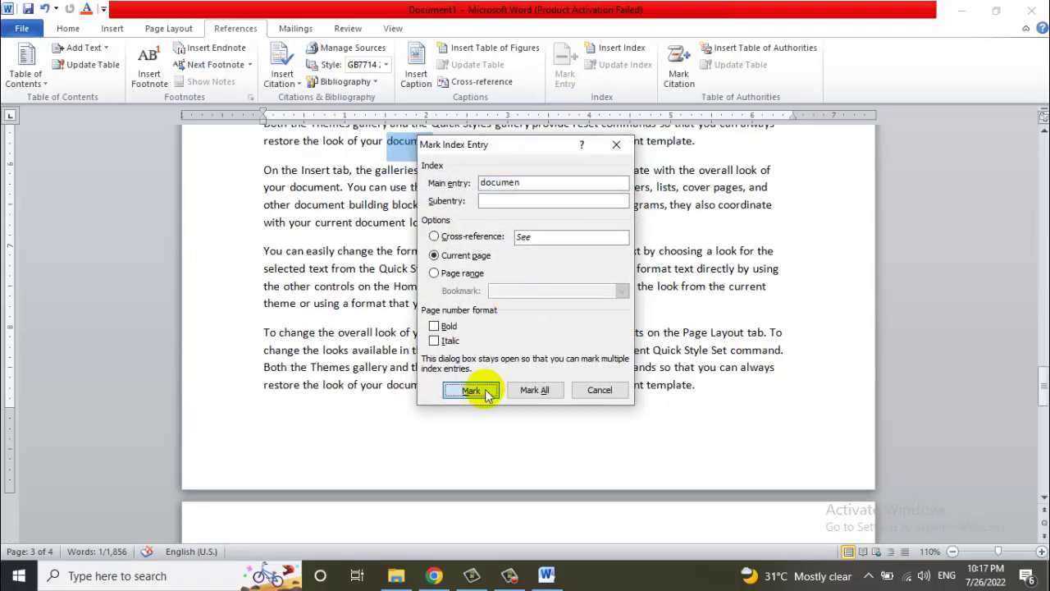
left_click(472, 388)
left_click(596, 387)
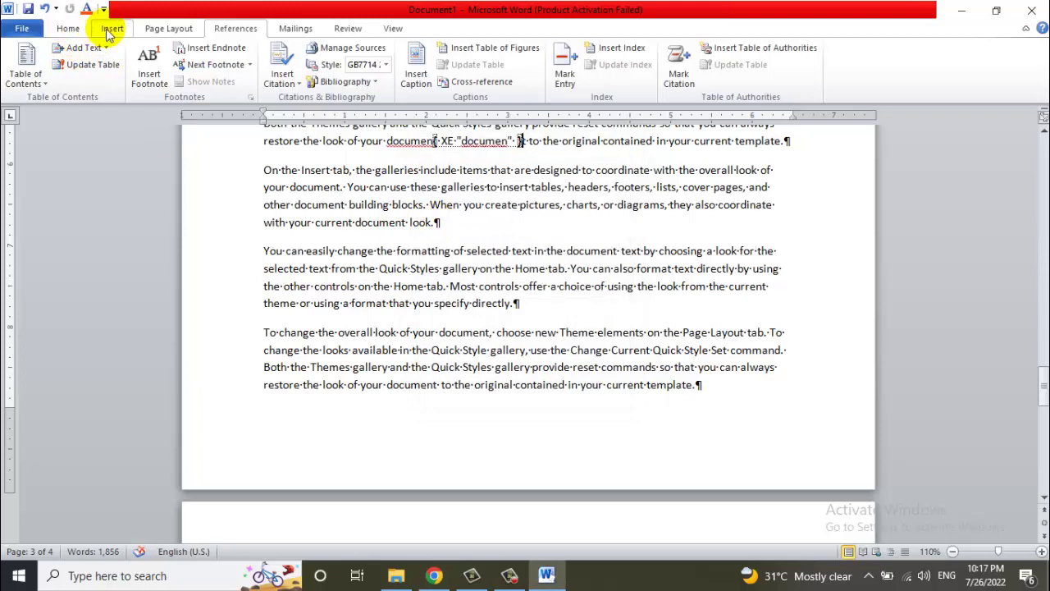
Hide formatting marks and update the index to add documen on page 3.
left_click(68, 28)
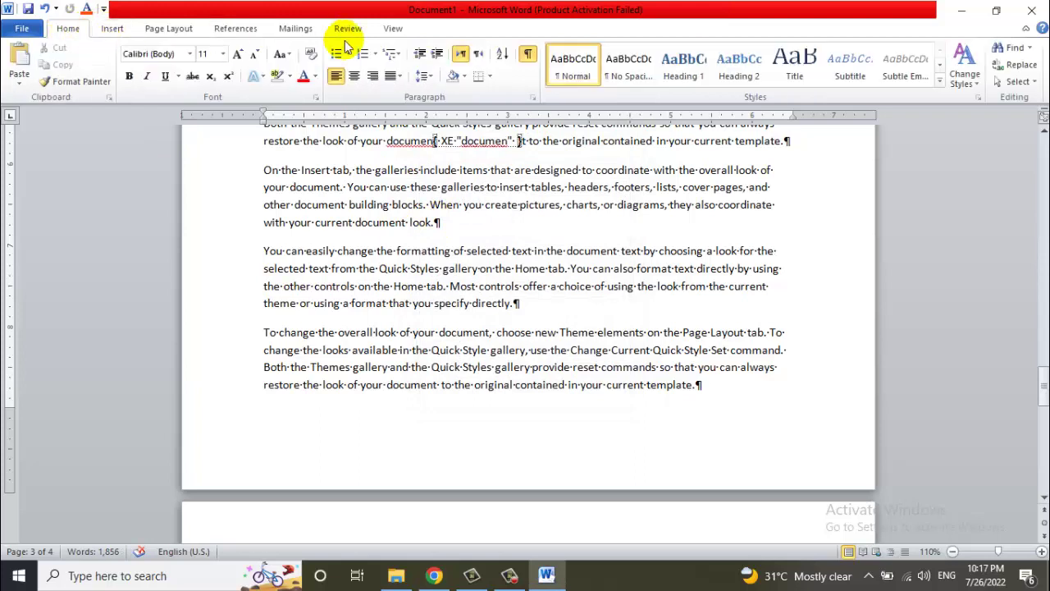
left_click(528, 53)
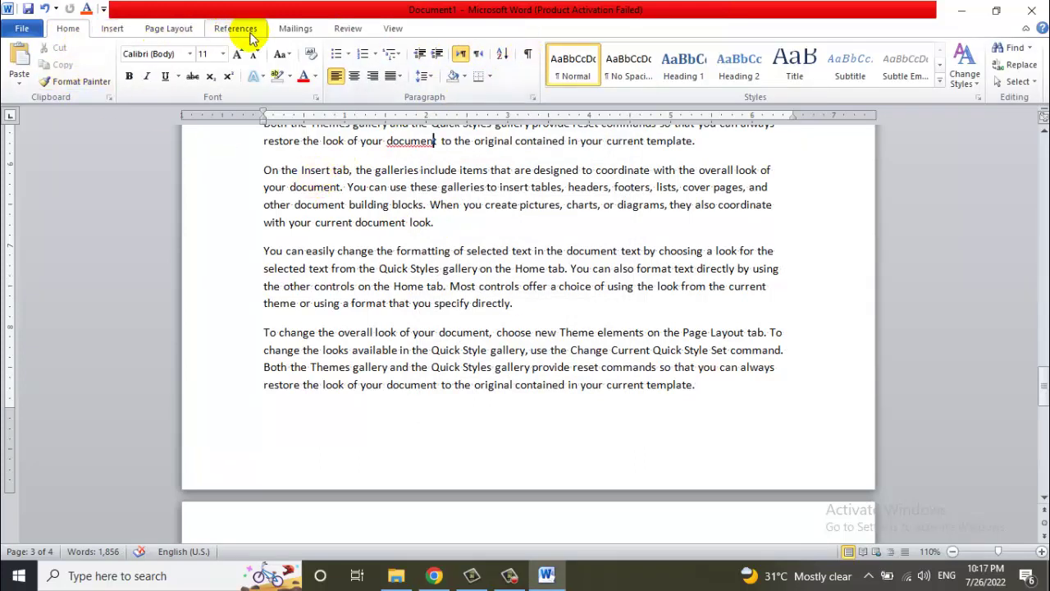
scroll(385, 295, "down", 1)
scroll(415, 281, "down", 5)
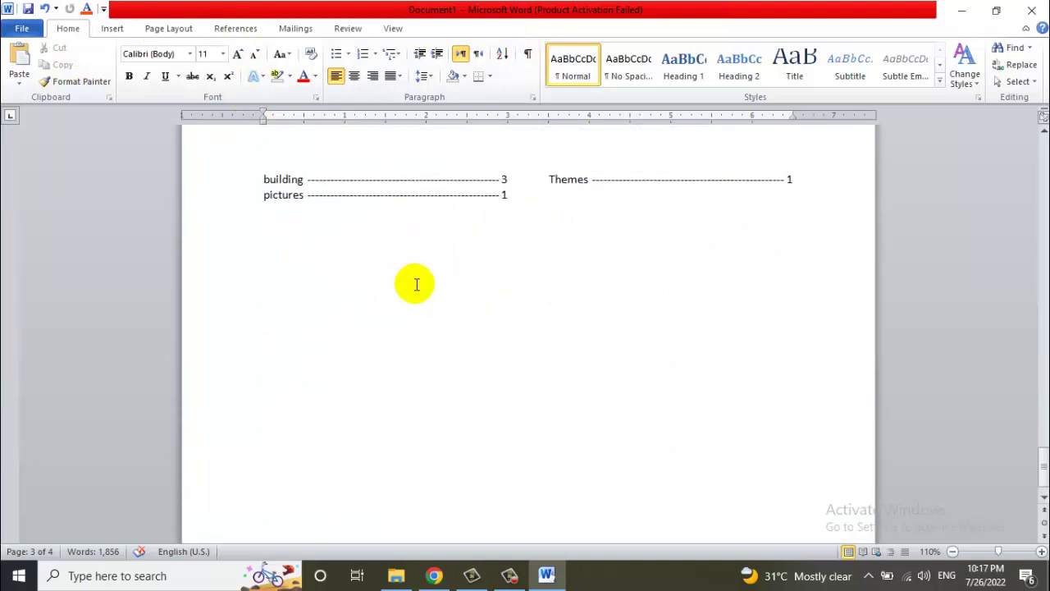
scroll(441, 319, "up", 3)
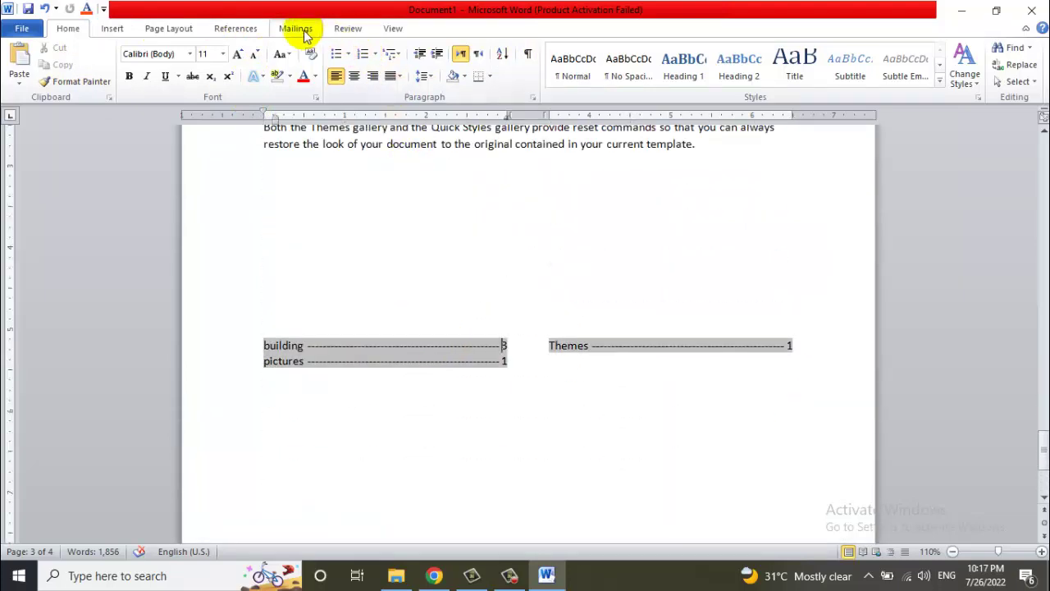
left_click(236, 28)
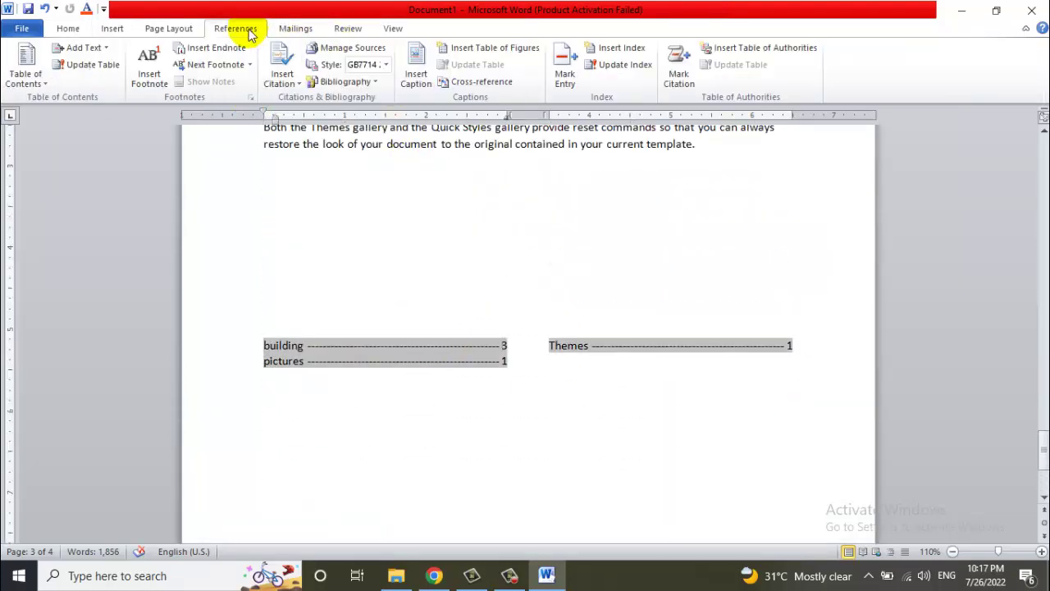
left_click(635, 65)
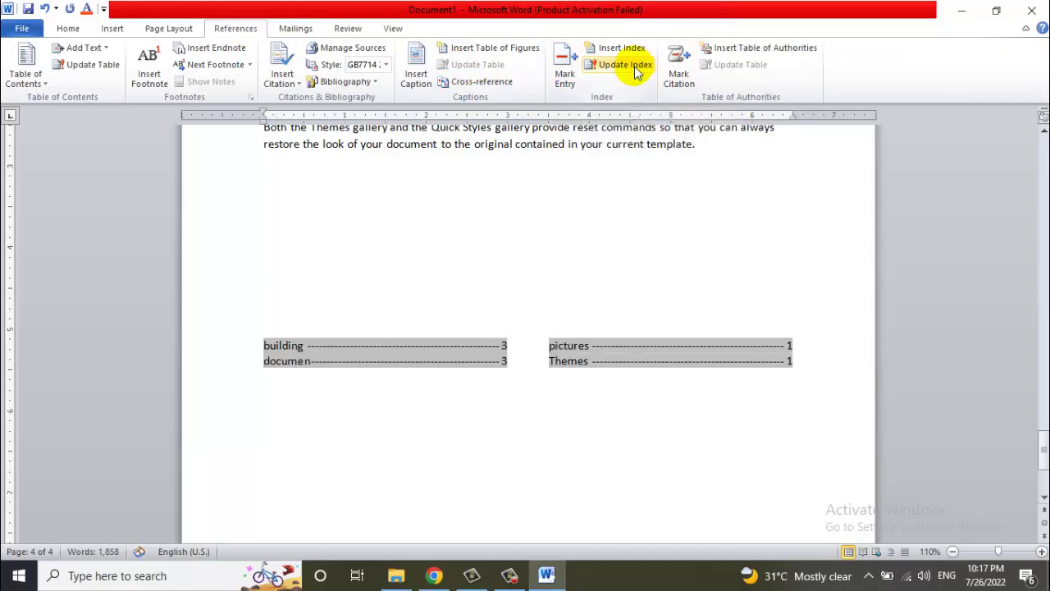
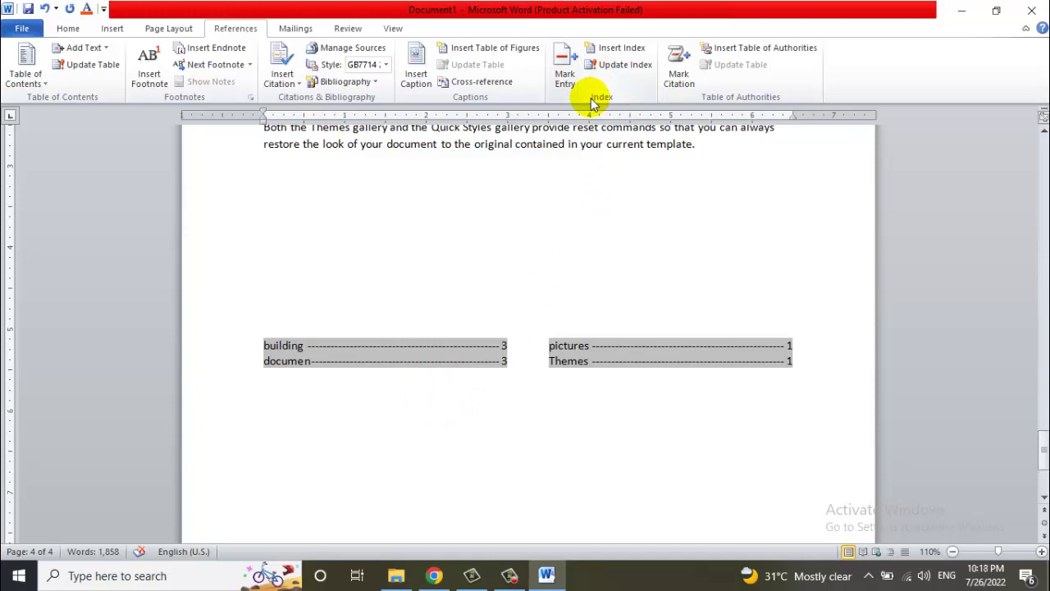
Select all the document's text and table of authorities and delete it.
left_click(614, 202)
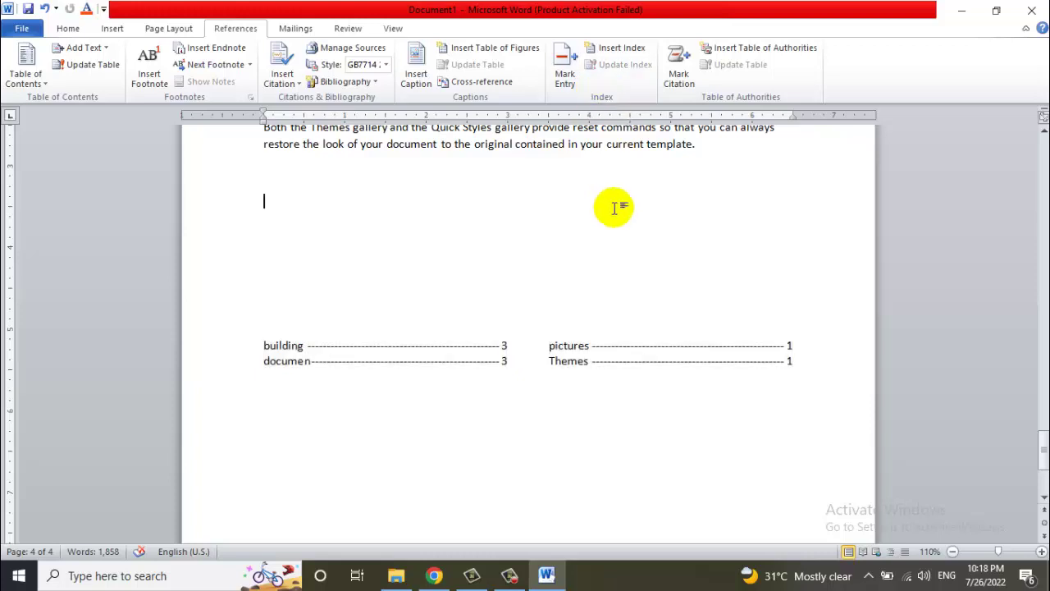
key("ctrl+a")
key("Delete")
key("Delete")
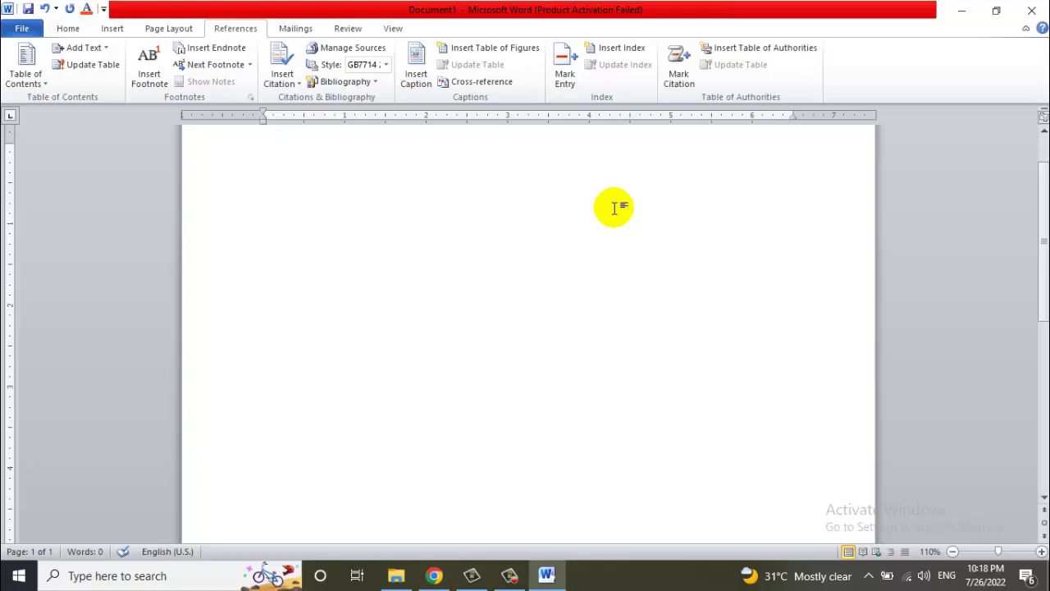
Type the list Mango, Banana, Pepsi, Seven up and Lemon malt, one item per line.
type("mango")
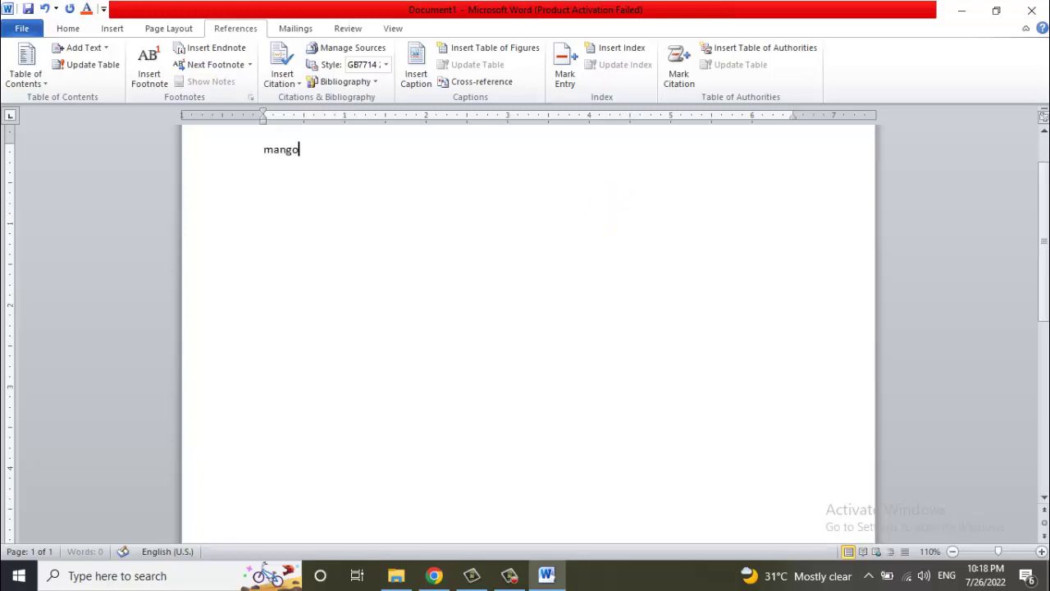
key("Return")
type("b")
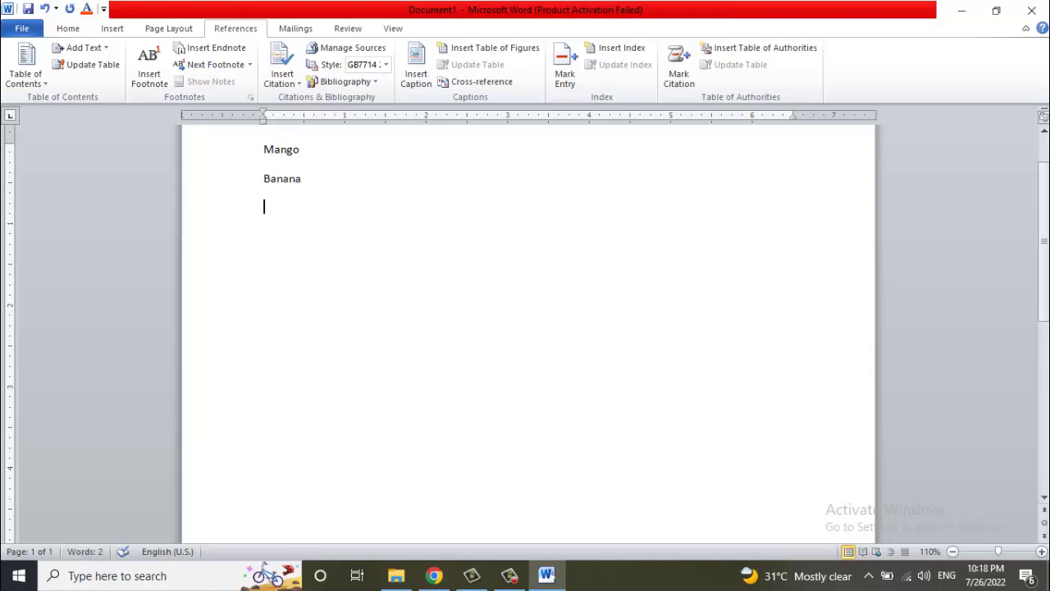
type("pep")
key("Return")
scroll(408, 334, "up", 1)
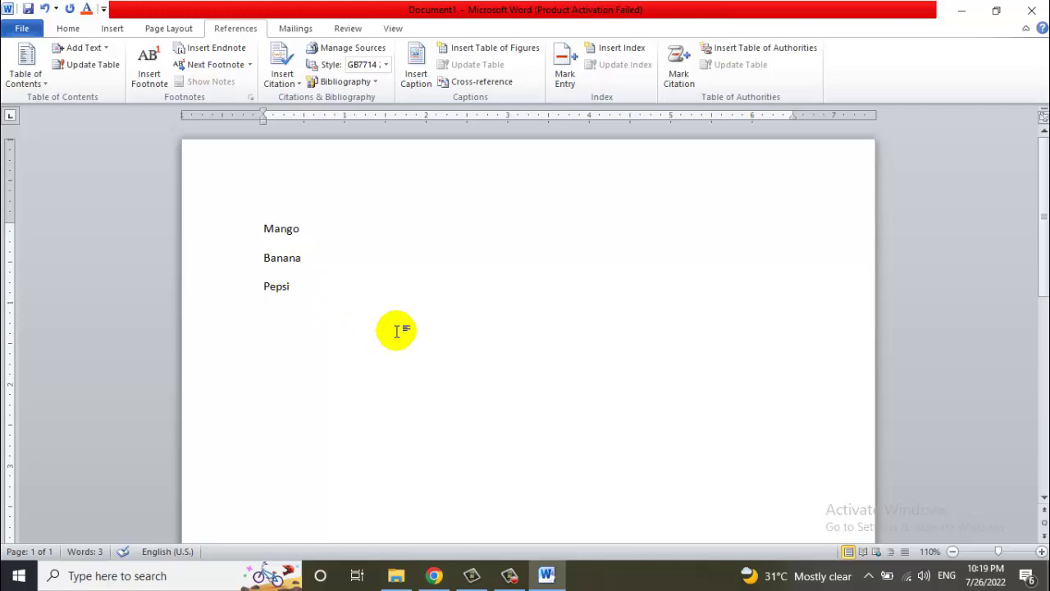
type("Se")
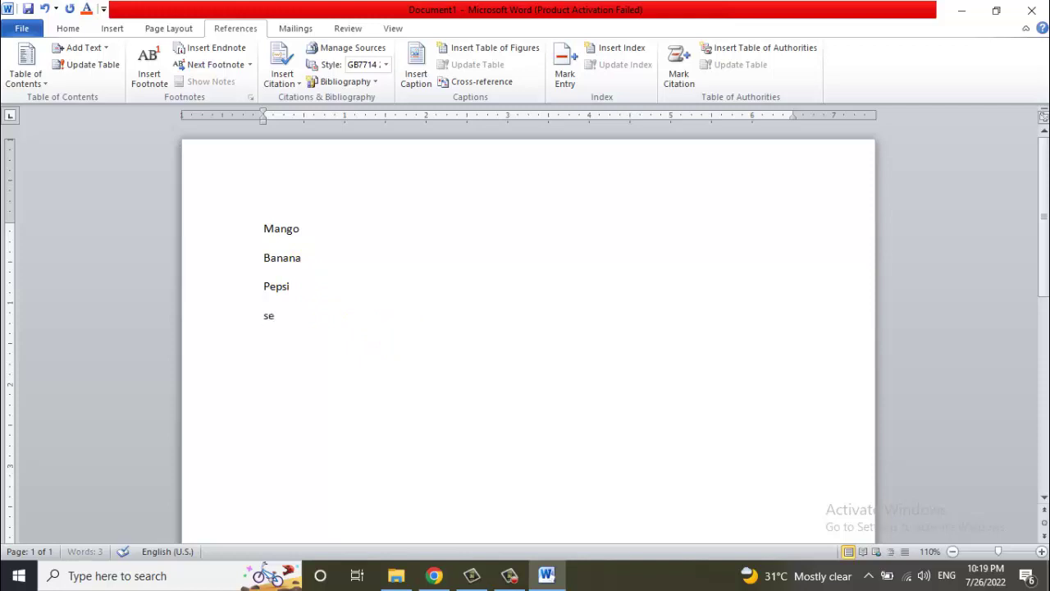
type("ven up")
key("Return")
type("n art")
type("lt")
key("Return")
Insert two paragraphs of =rand(2) sample text above Mango.
left_click(262, 232)
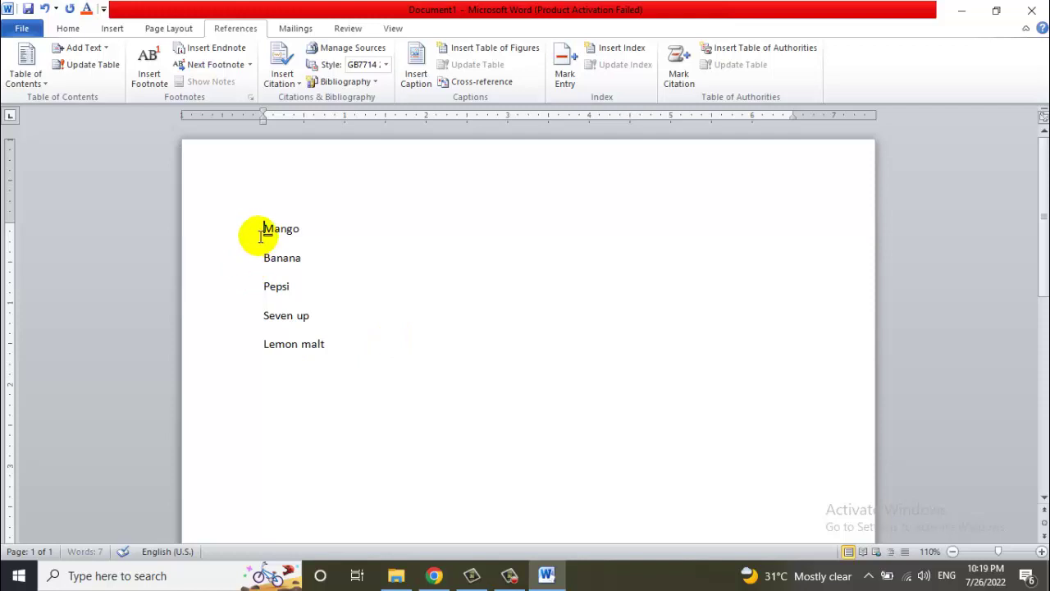
key("Return")
key("Up")
type("=ra")
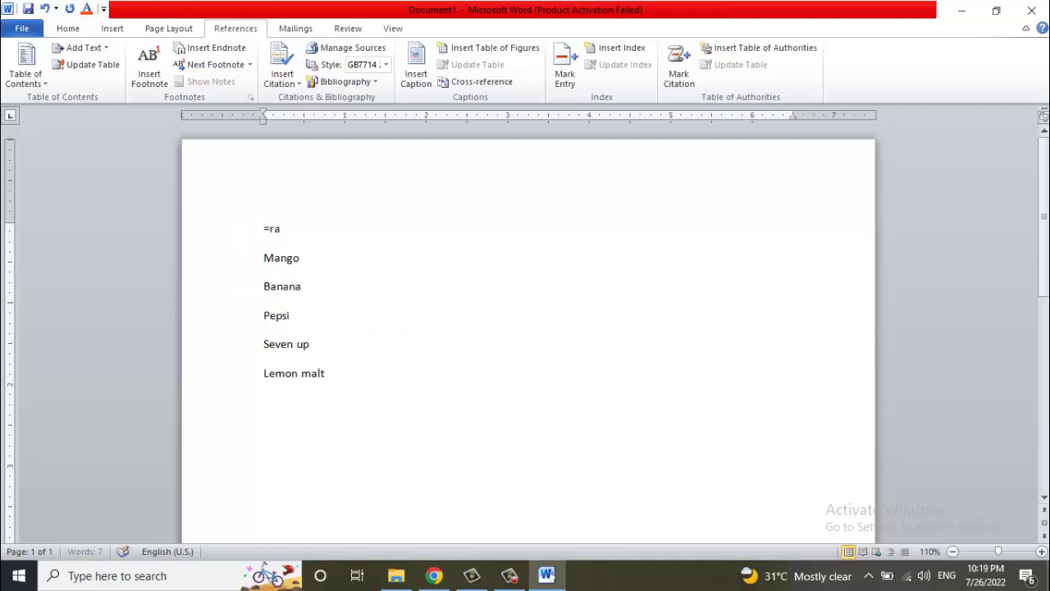
type("nd(2")
key("Return")
left_click(411, 479)
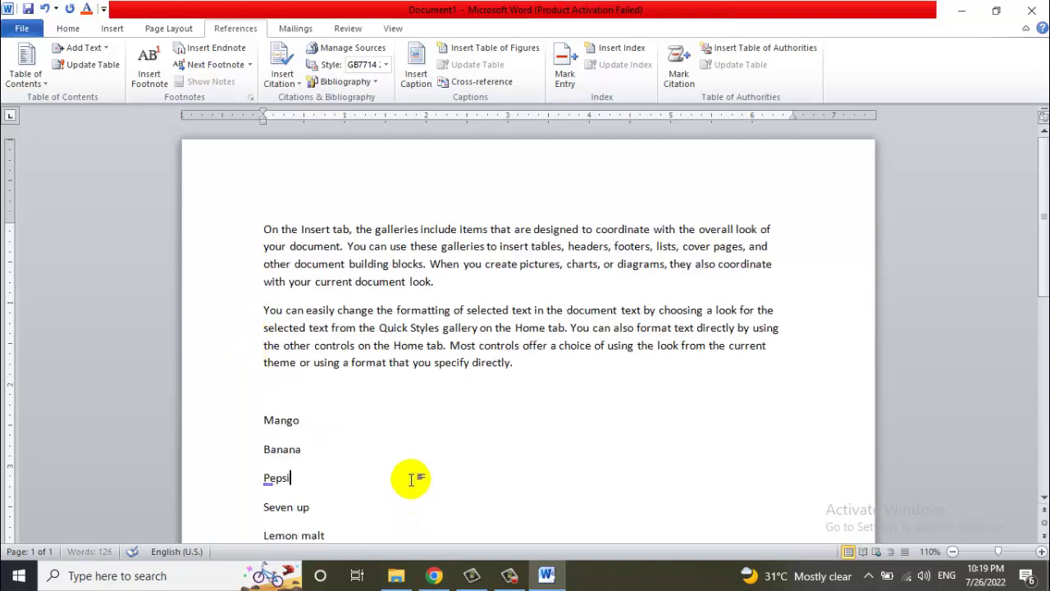
scroll(394, 467, "down", 1)
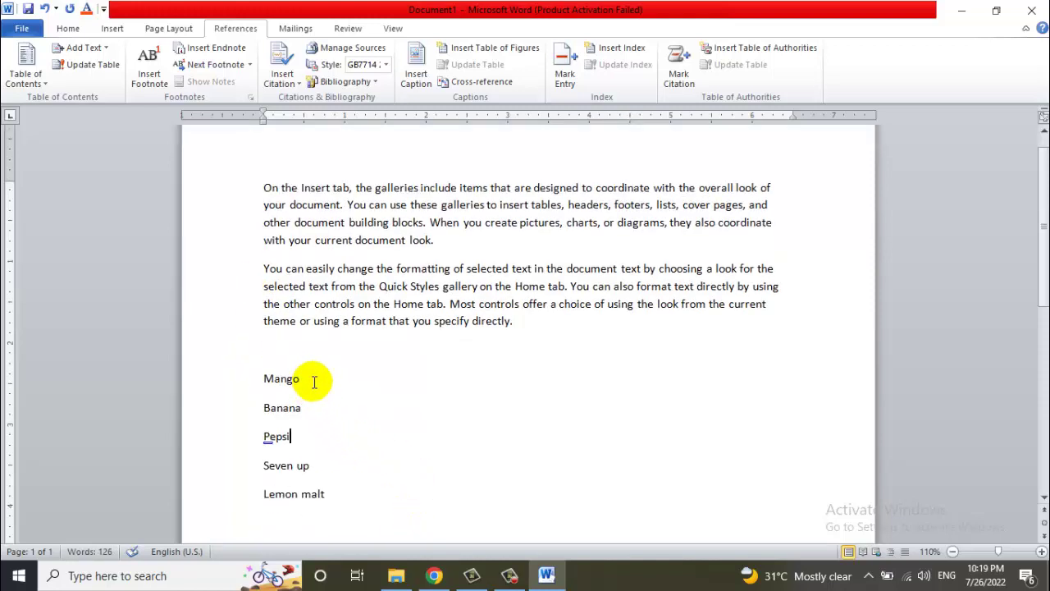
Mark Mango as a table-of-authorities citation in the fruit category.
left_click_drag(312, 377, 266, 378)
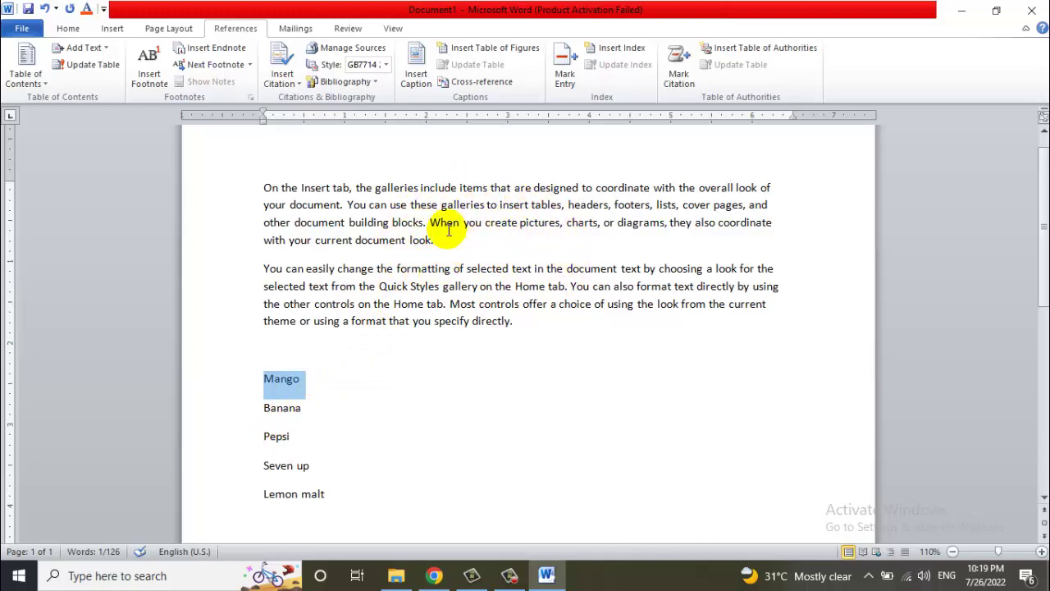
left_click(310, 407)
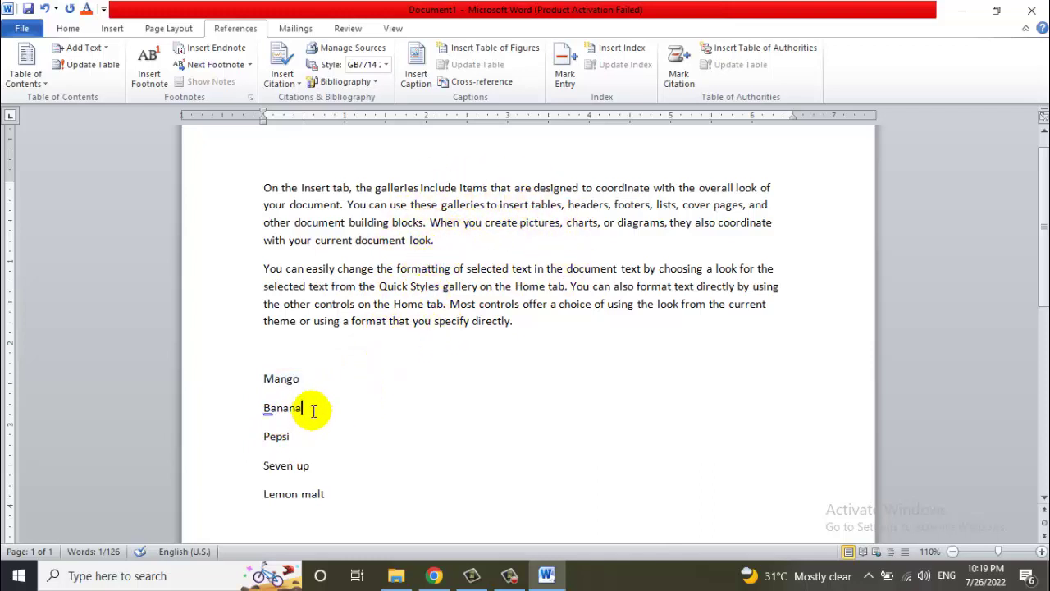
left_click_drag(265, 379, 312, 379)
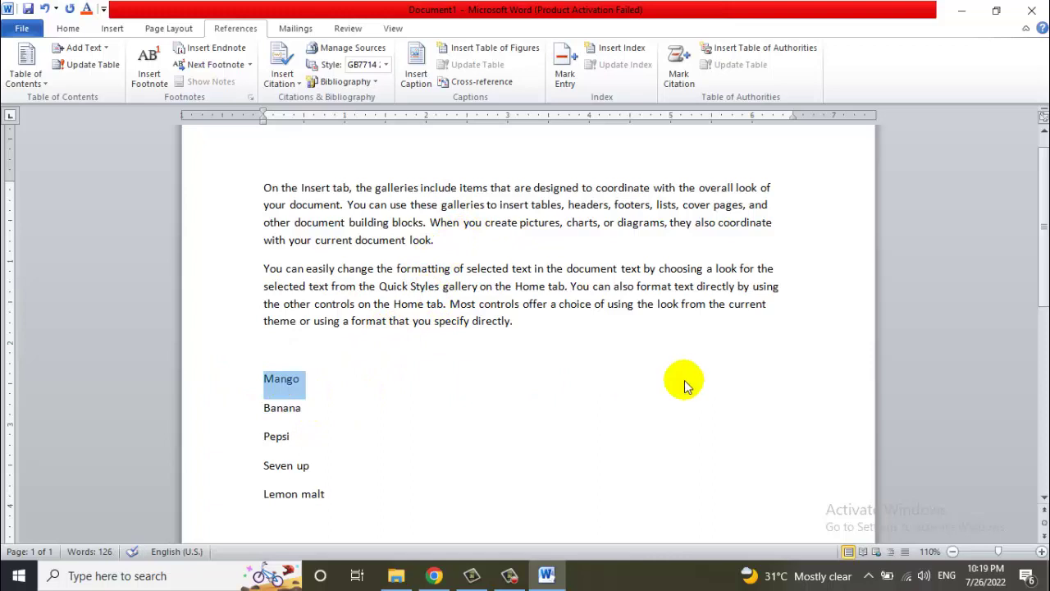
left_click(679, 66)
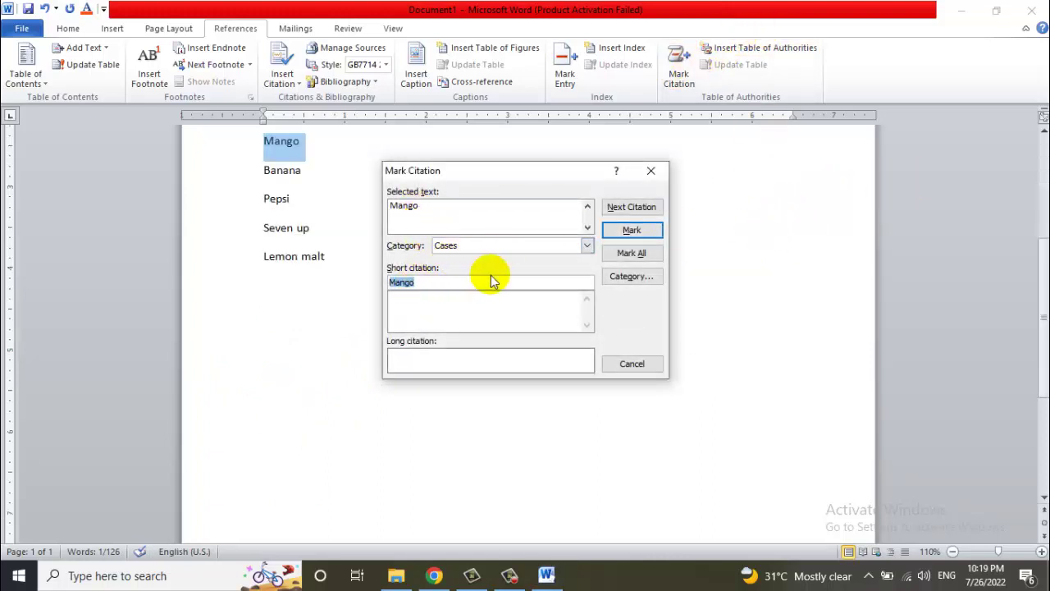
left_click(478, 249)
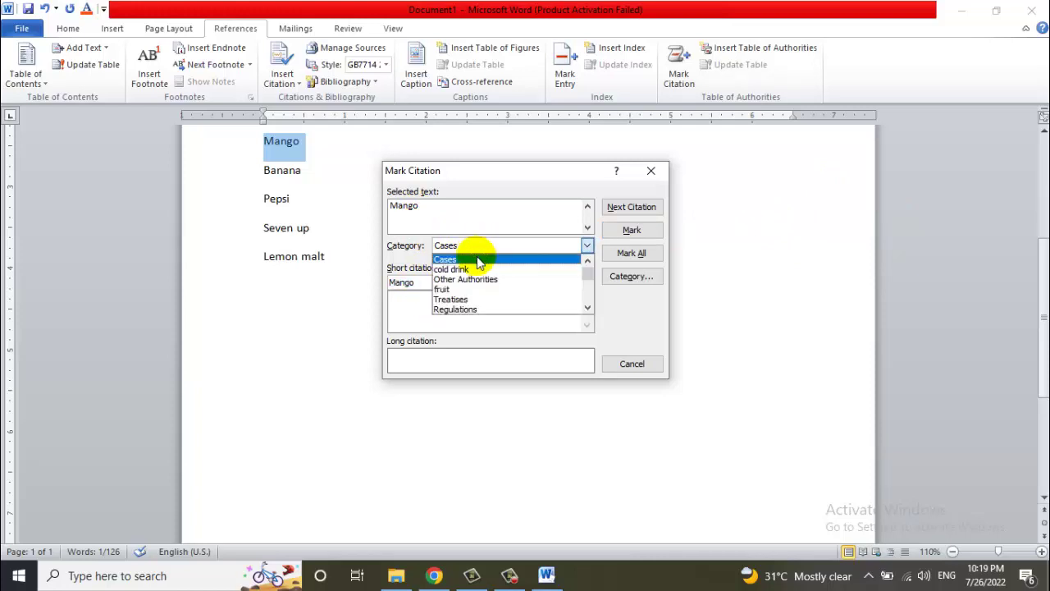
left_click(473, 291)
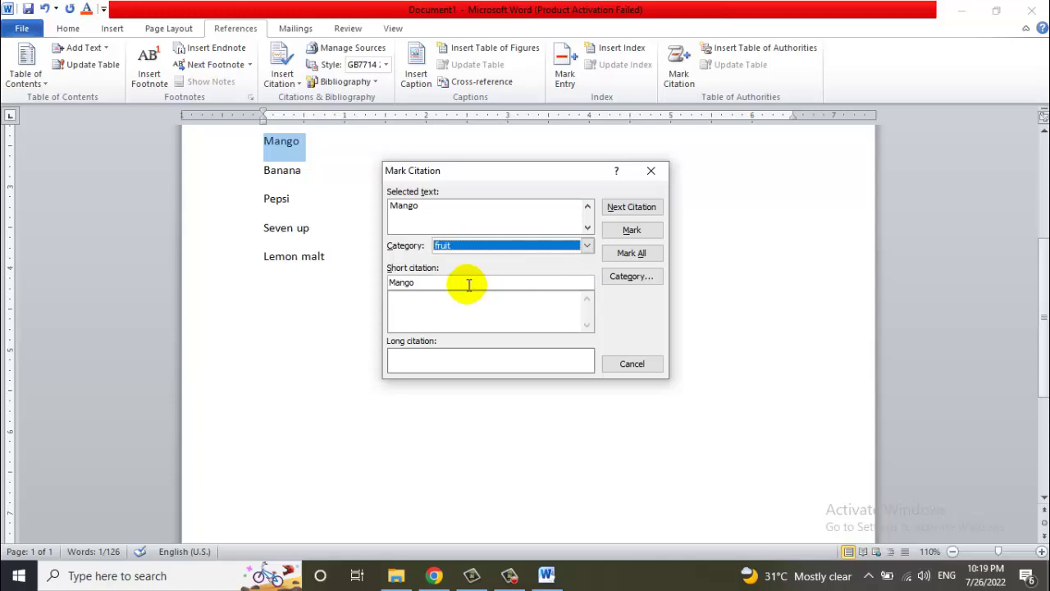
left_click(631, 232)
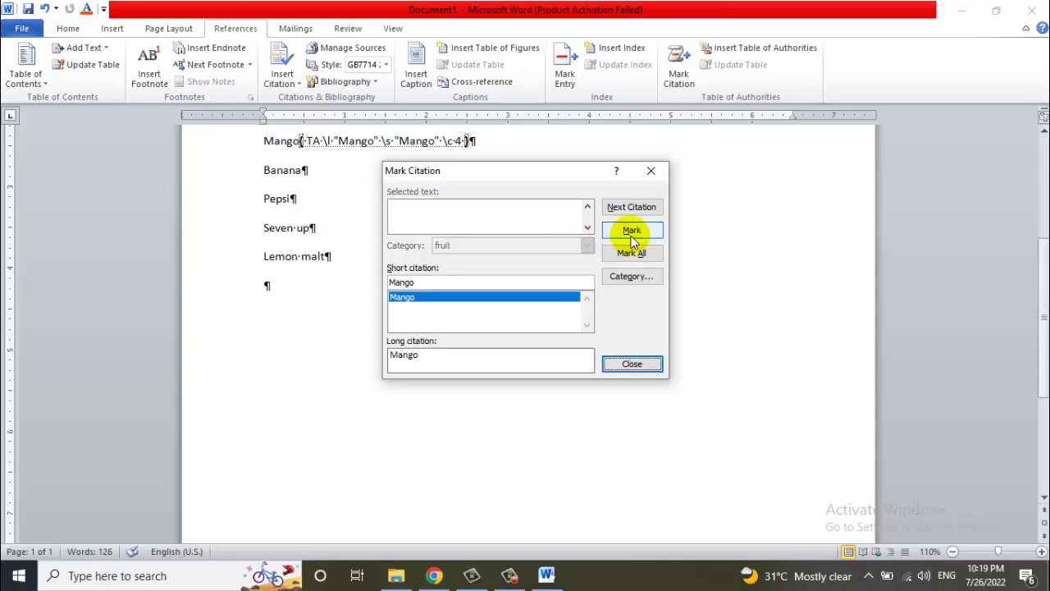
left_click(633, 363)
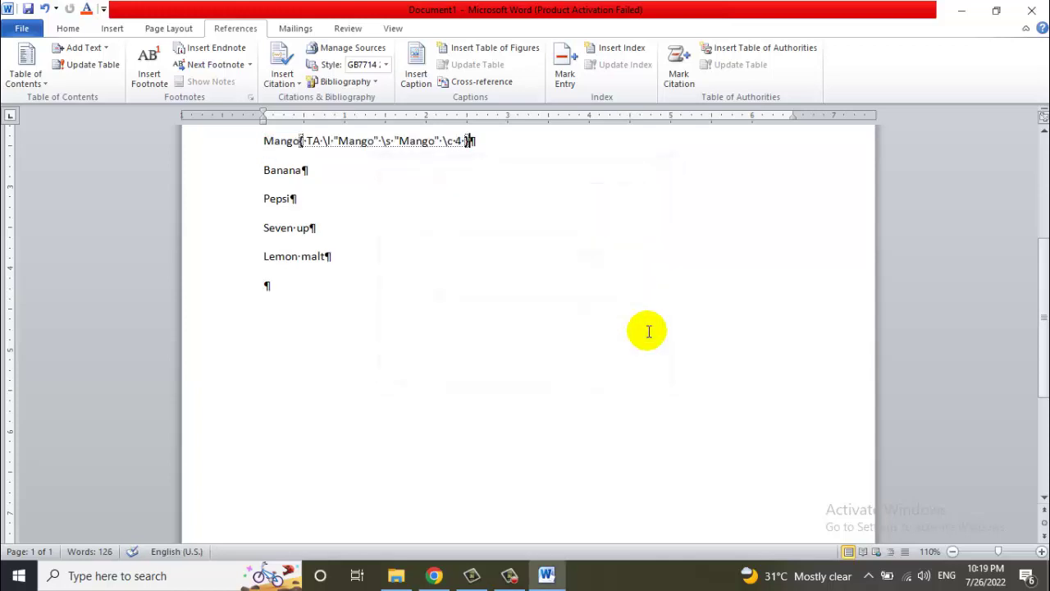
scroll(264, 211, "up", 2)
left_click_drag(306, 253, 265, 253)
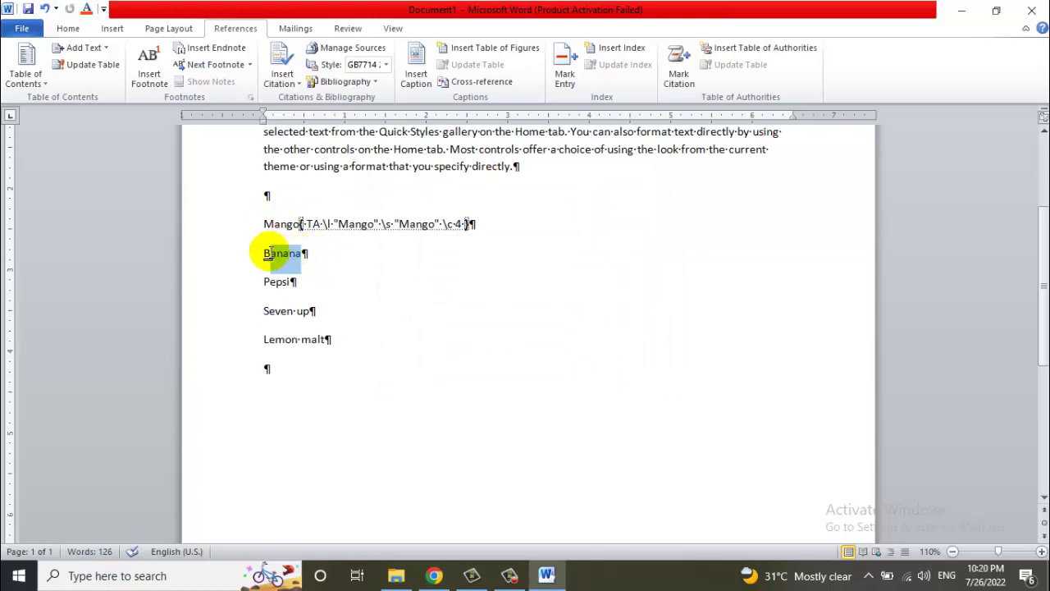
Mark Banana as a citation in the fruit category.
left_click(679, 75)
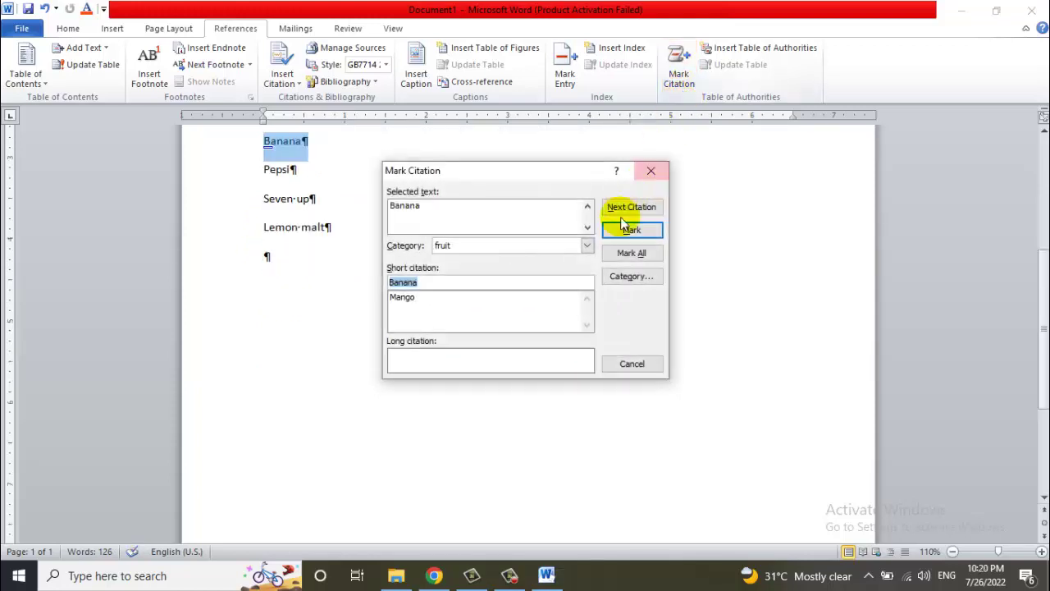
left_click(471, 248)
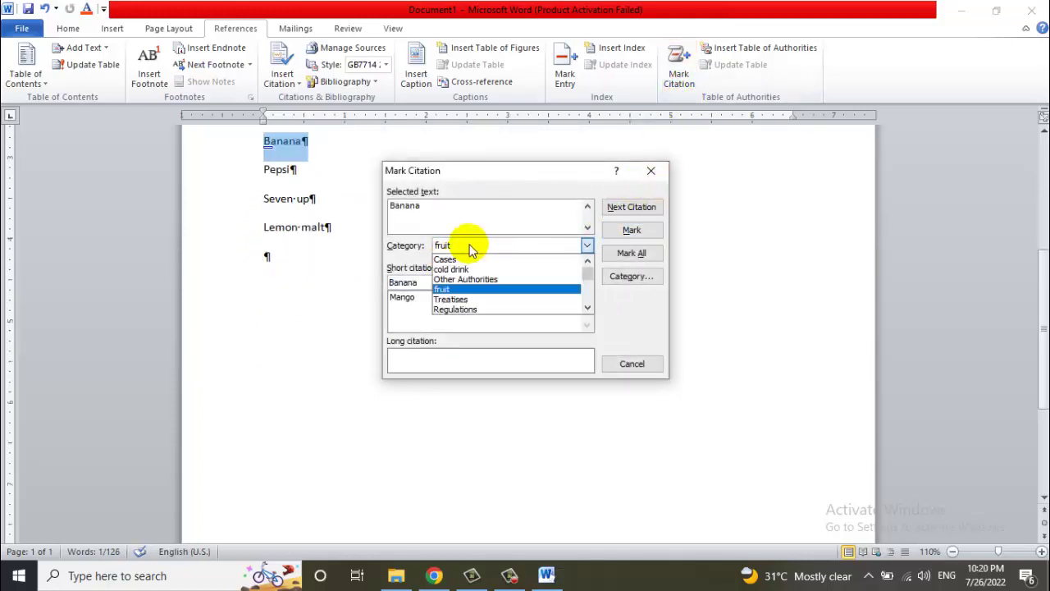
left_click(469, 289)
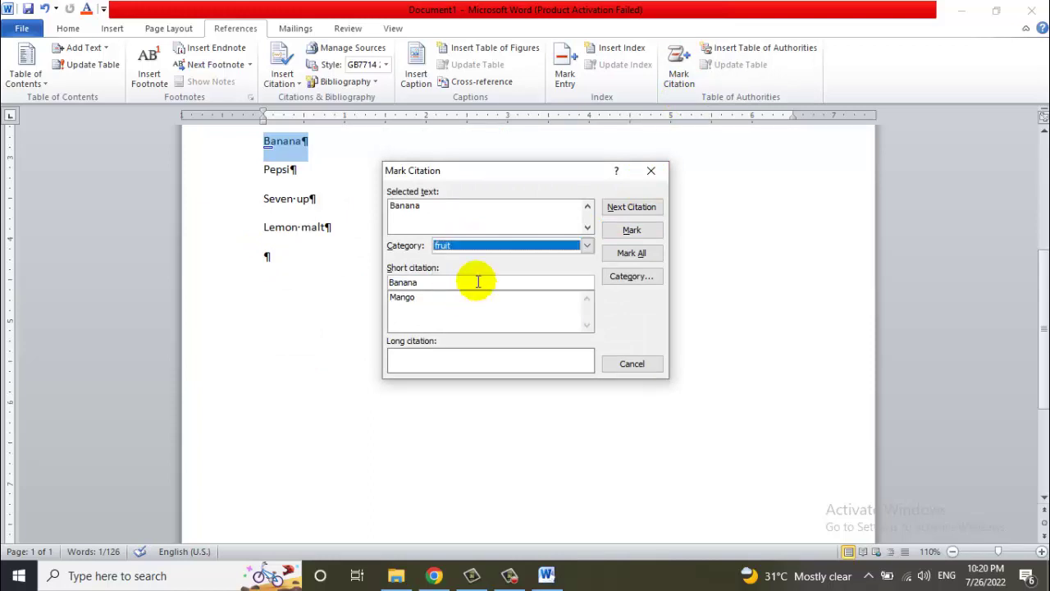
left_click(628, 234)
left_click(632, 364)
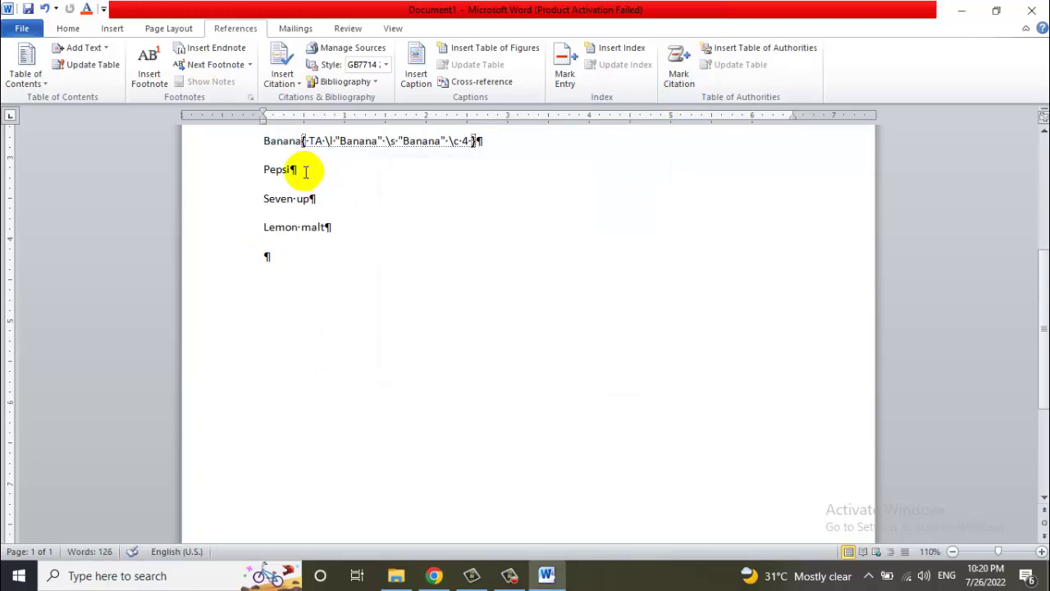
Mark all occurrences of Pepsi as citations in the cold drink category.
left_click_drag(301, 170, 247, 172)
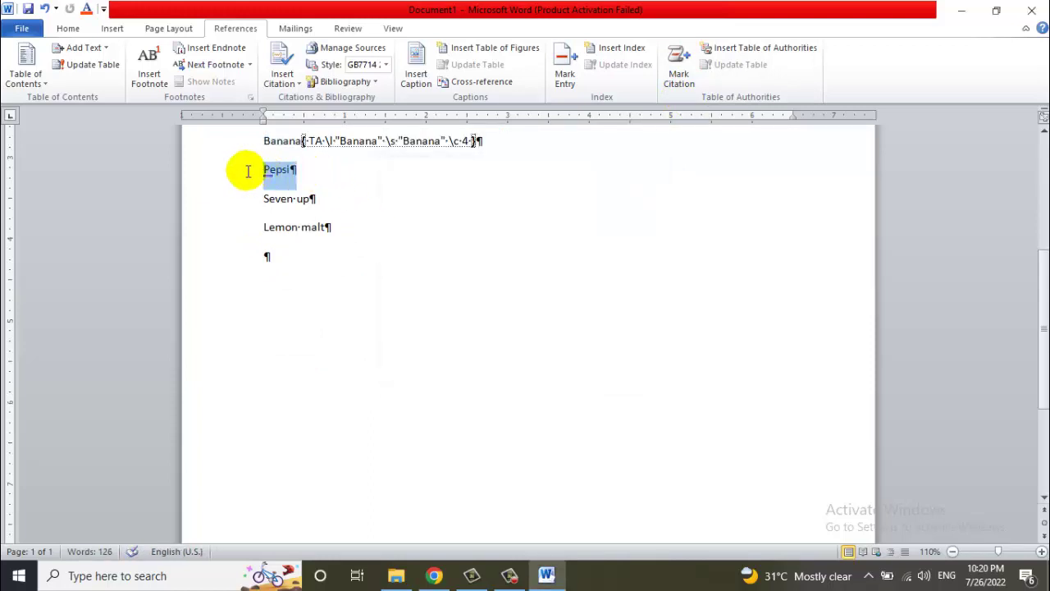
left_click(680, 74)
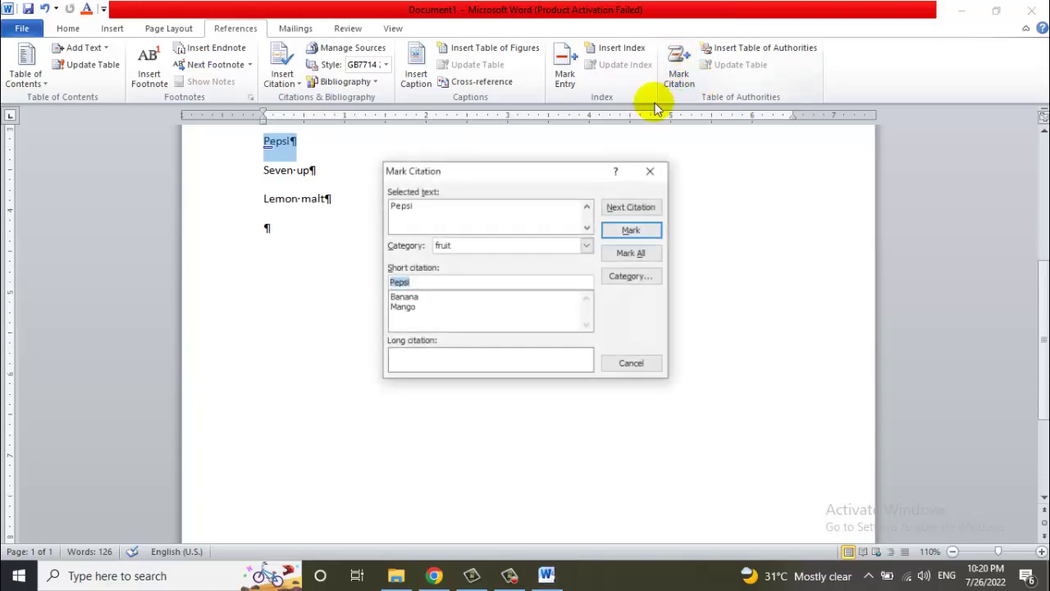
left_click(472, 246)
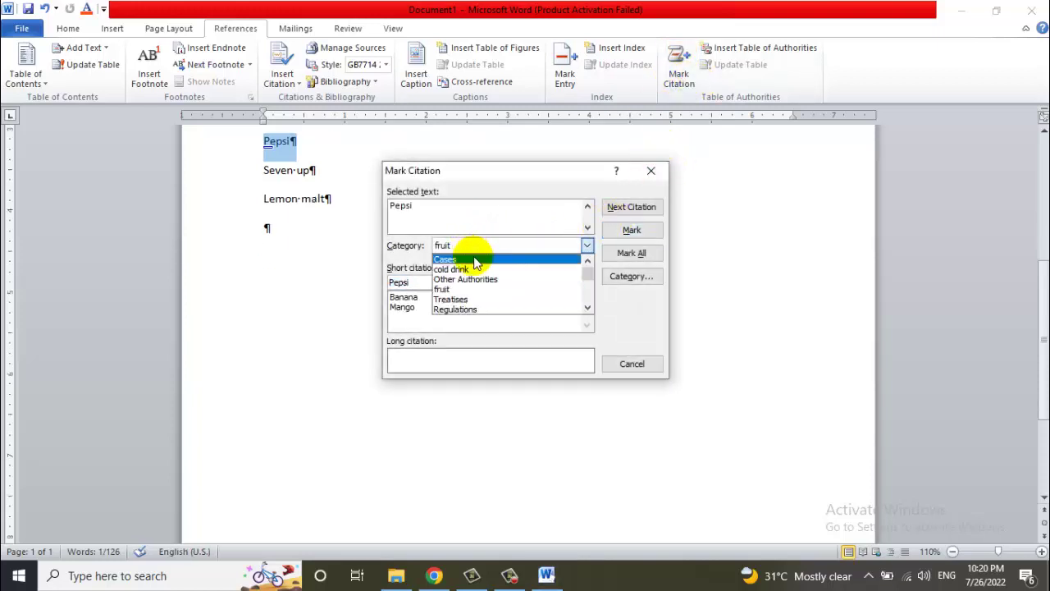
left_click(474, 269)
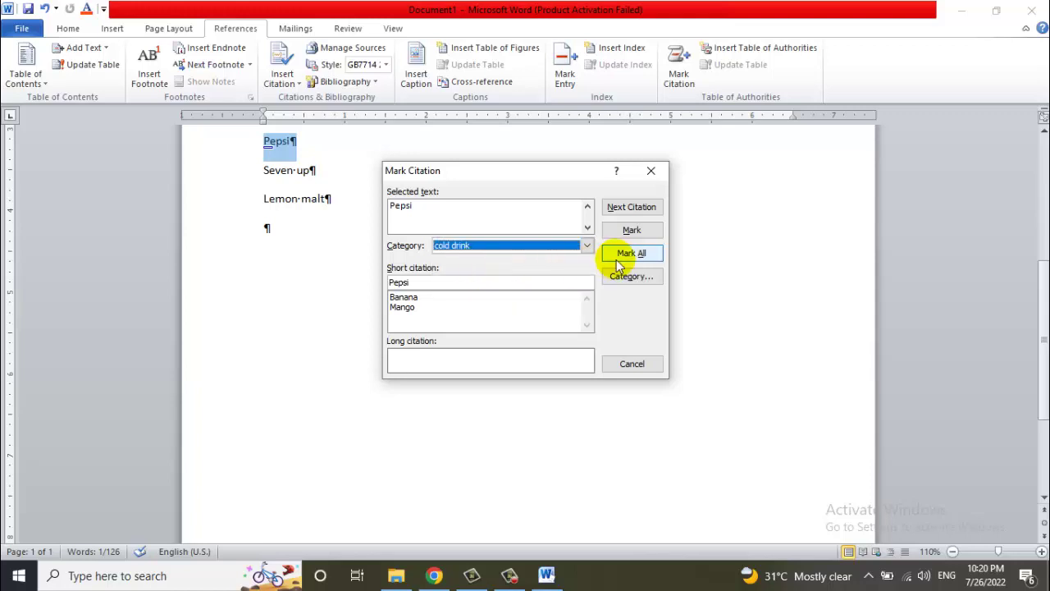
left_click(633, 230)
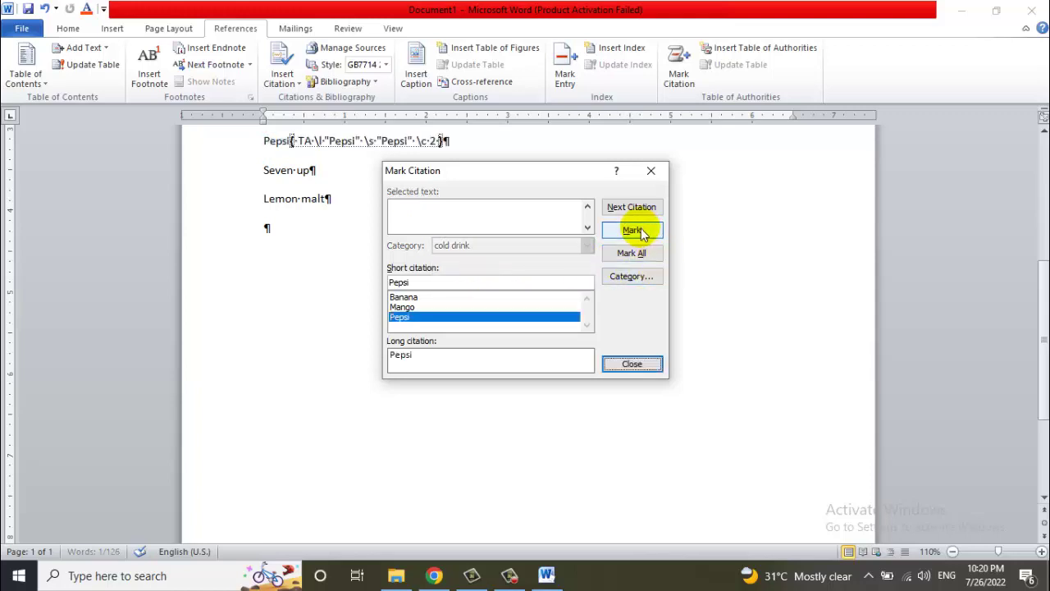
left_click(632, 364)
Mark Seven up and Lemon malt as citations in the cold drink category.
left_click_drag(310, 254, 271, 254)
left_click(678, 78)
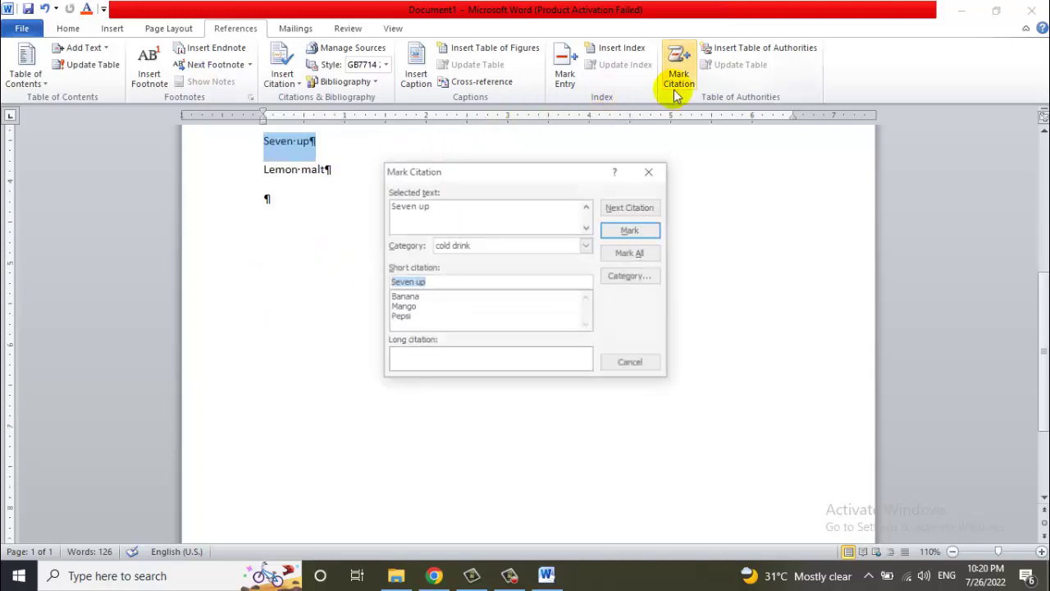
double_click(467, 246)
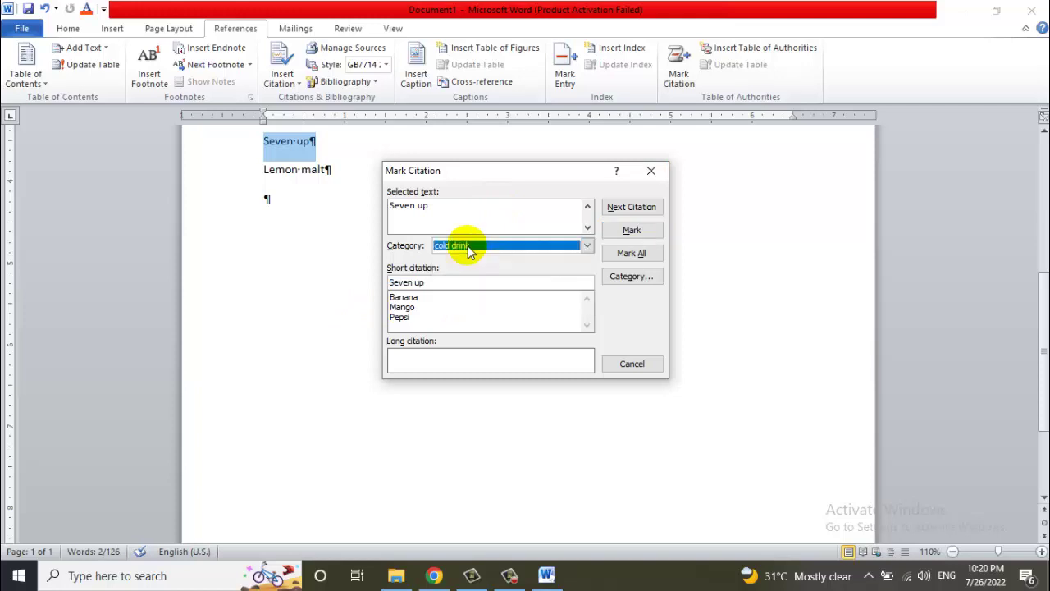
left_click(630, 230)
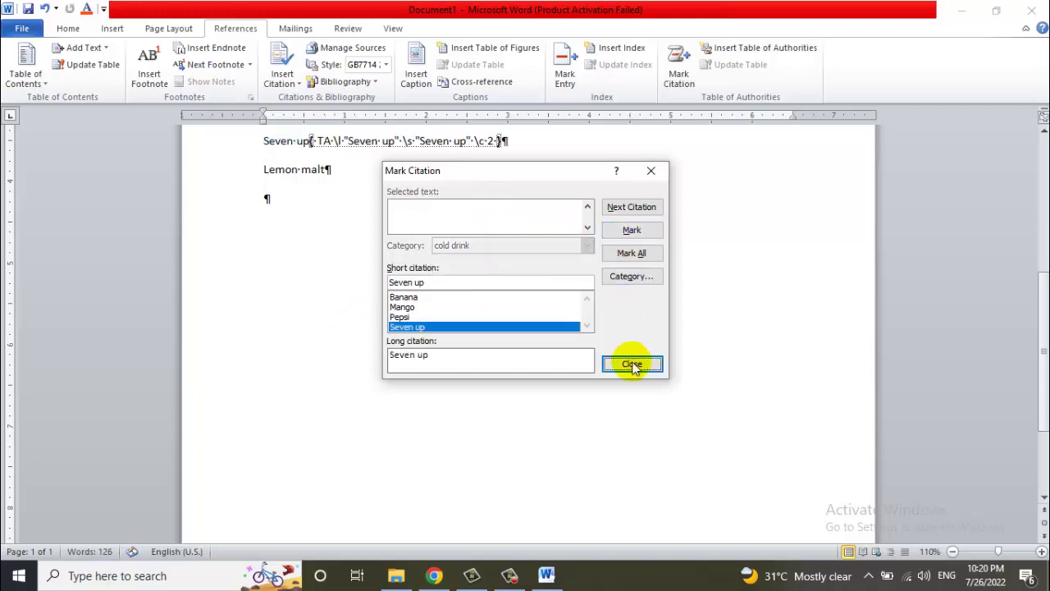
left_click(633, 367)
left_click_drag(330, 174, 270, 177)
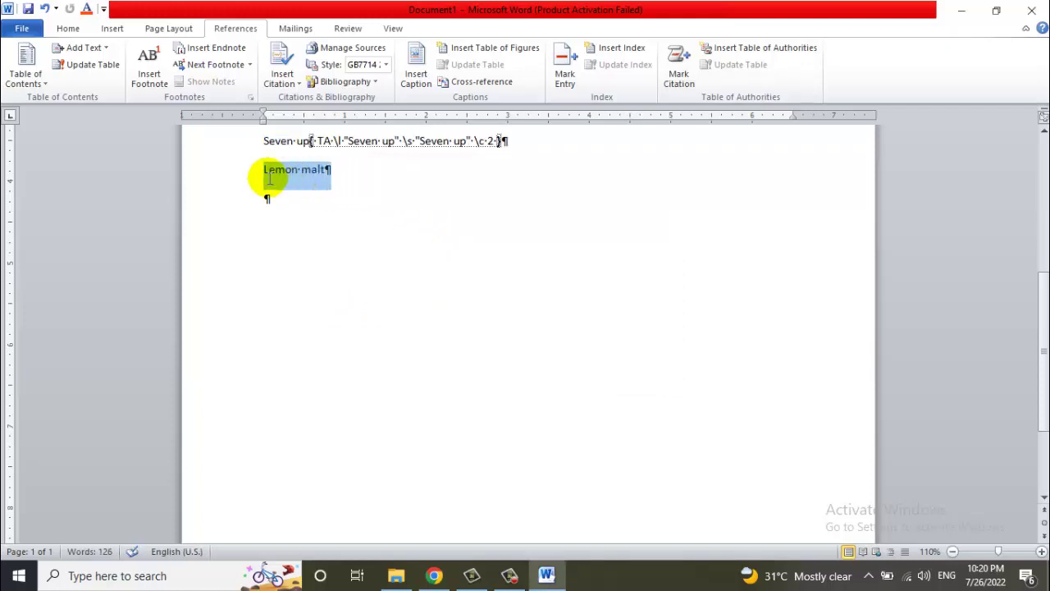
left_click(685, 78)
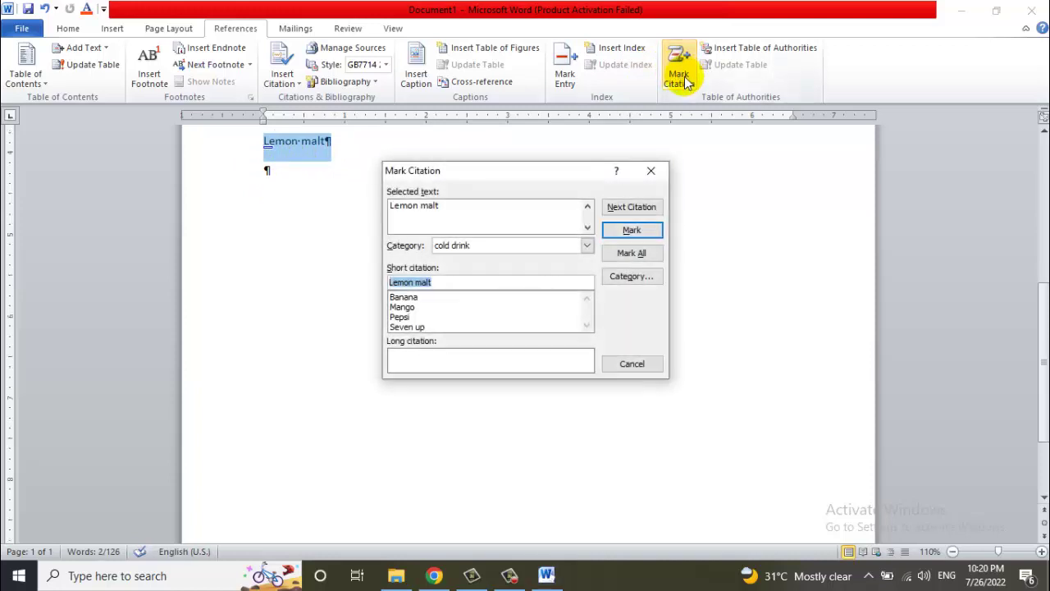
left_click(465, 247)
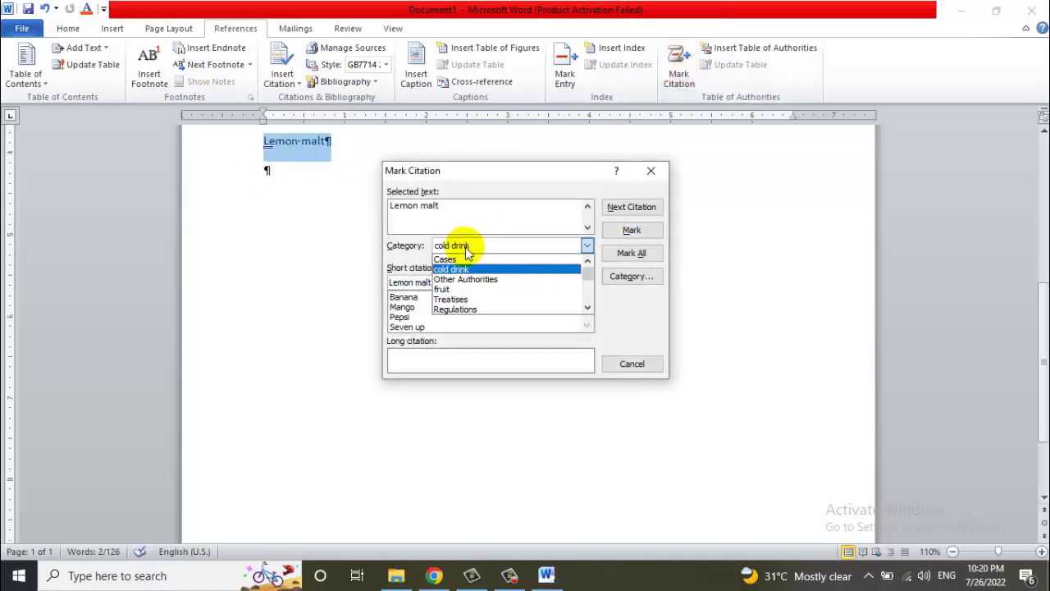
left_click(466, 247)
left_click(631, 230)
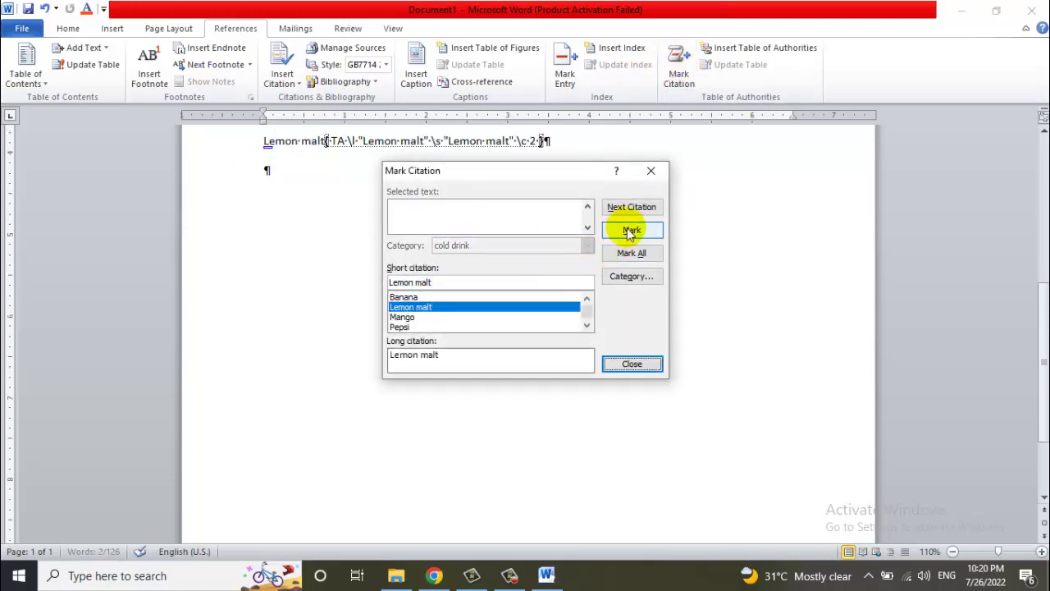
left_click(631, 364)
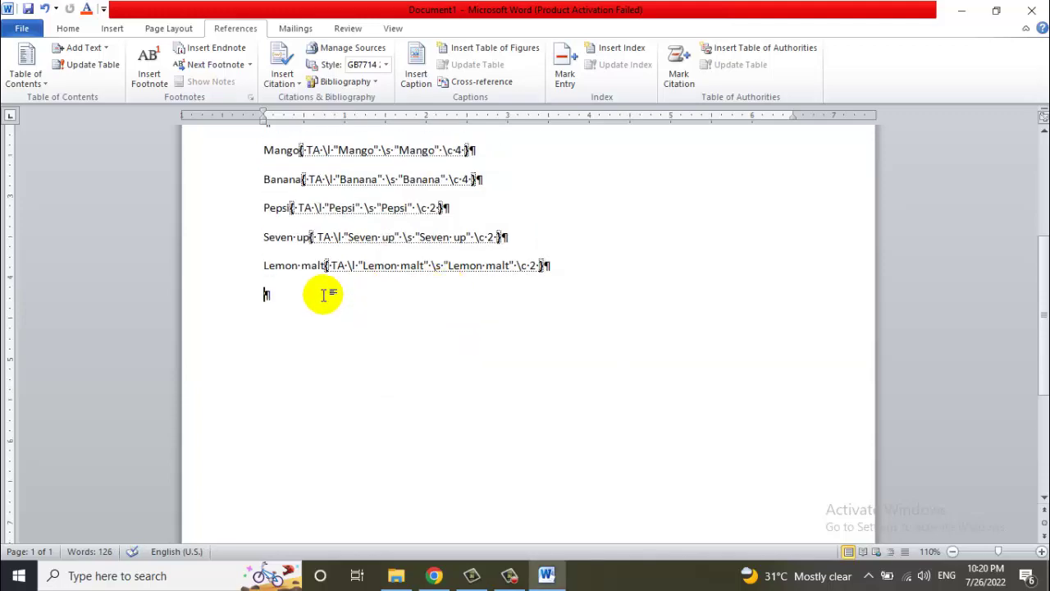
Turn off Show/Hide ¶ to hide formatting marks and field codes.
scroll(324, 295, "up", 5)
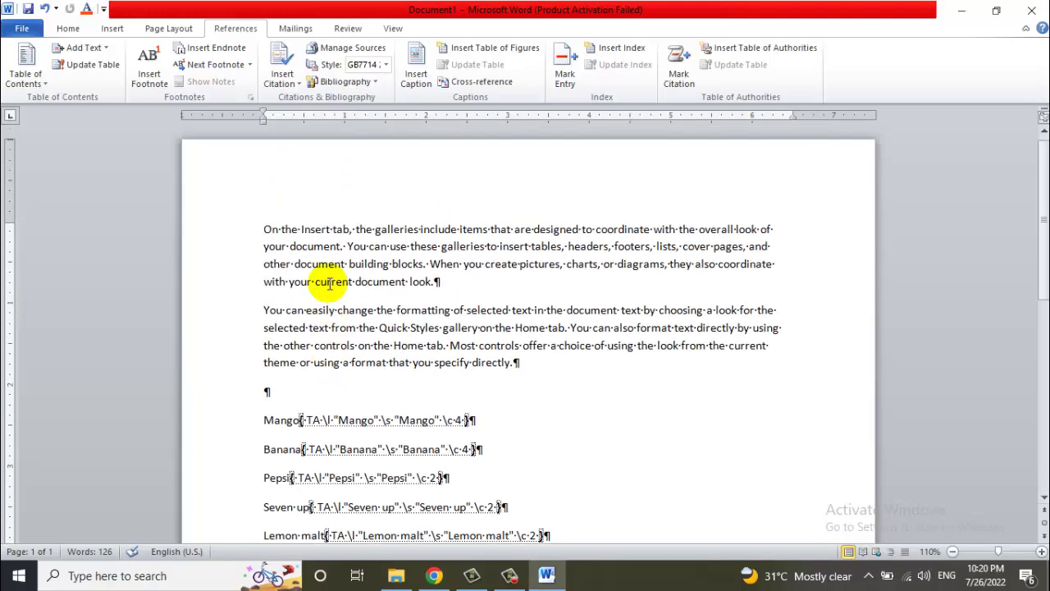
left_click(563, 246)
left_click(70, 28)
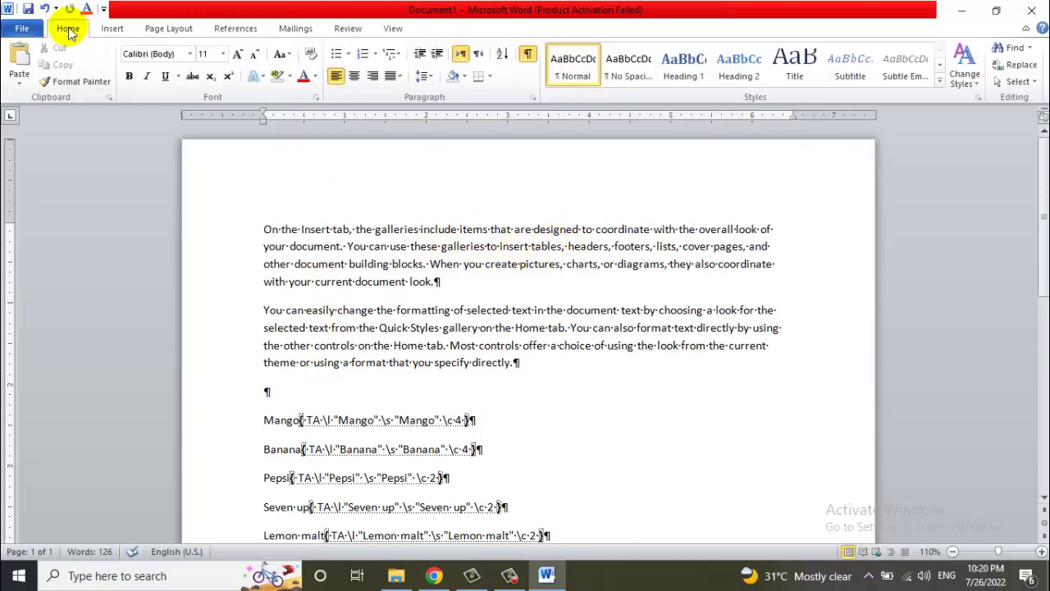
left_click(529, 56)
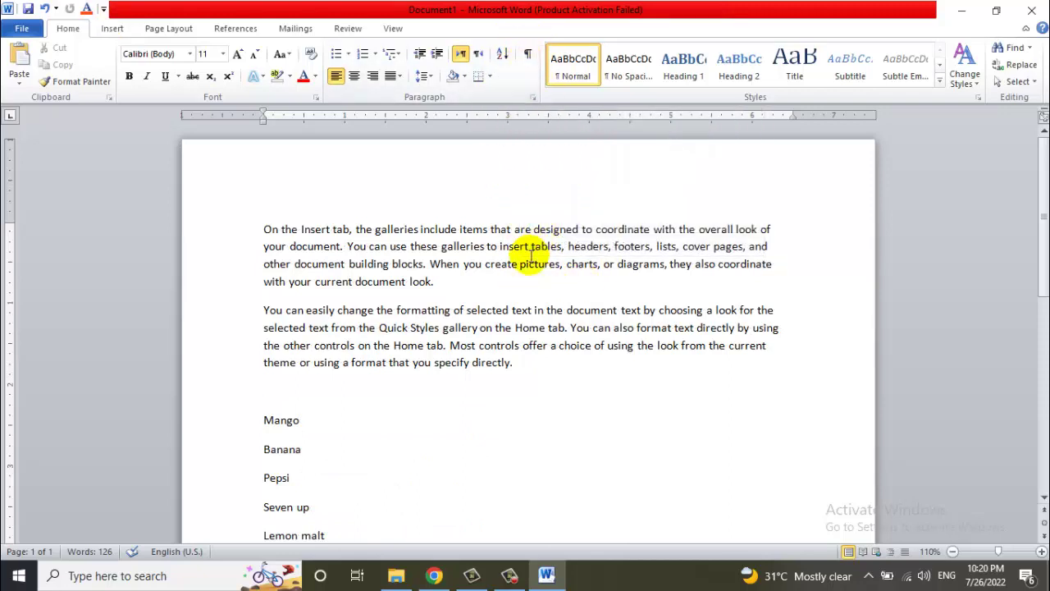
Insert 'patato' before 'charts' and 'onion' between 'in' and 'the' in the sample paragraphs.
left_click(564, 263)
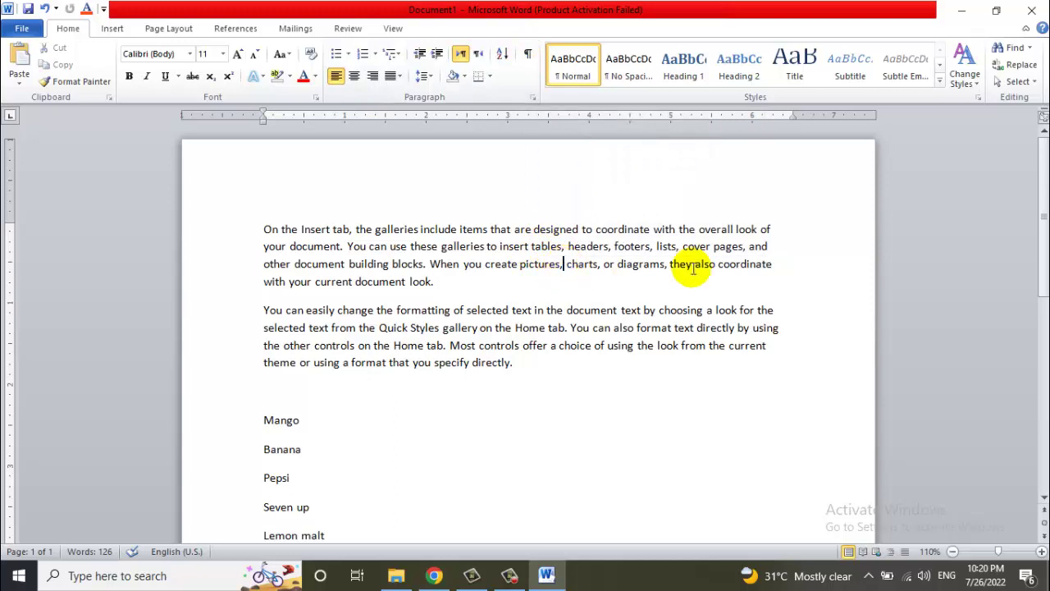
type("patato")
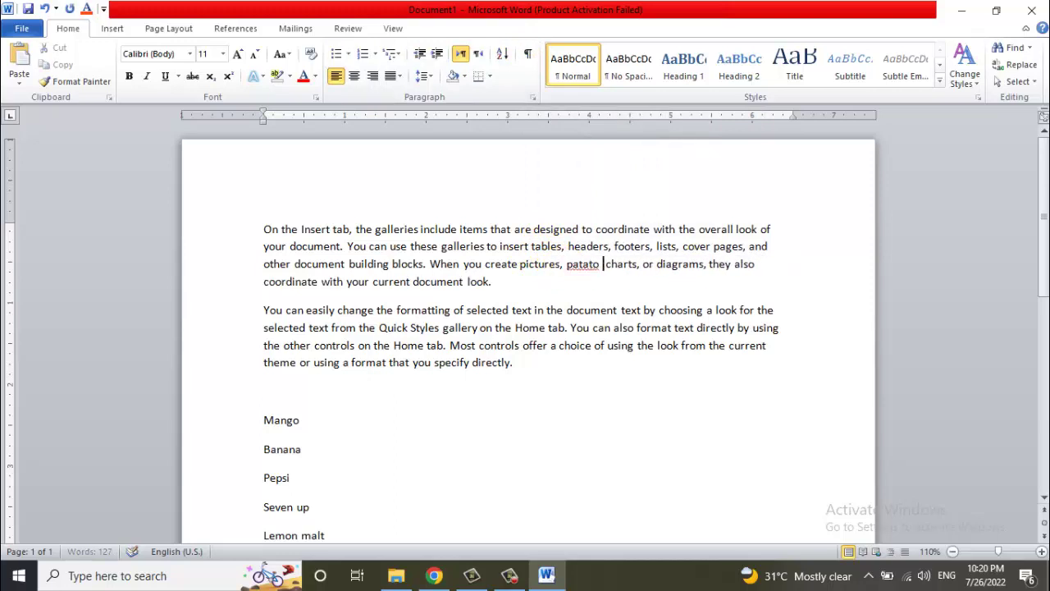
left_click(543, 310)
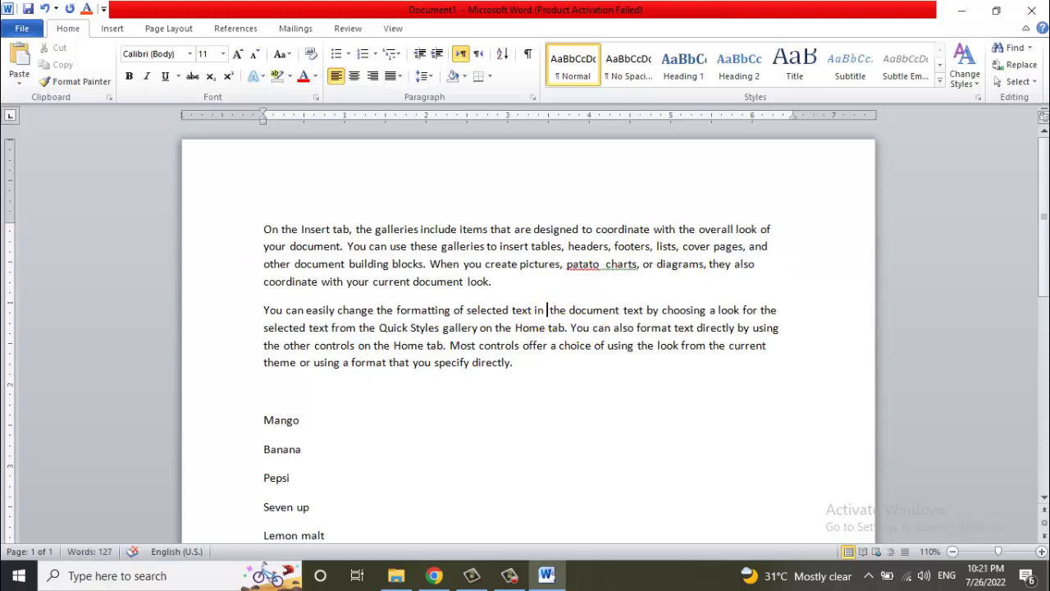
type("onion")
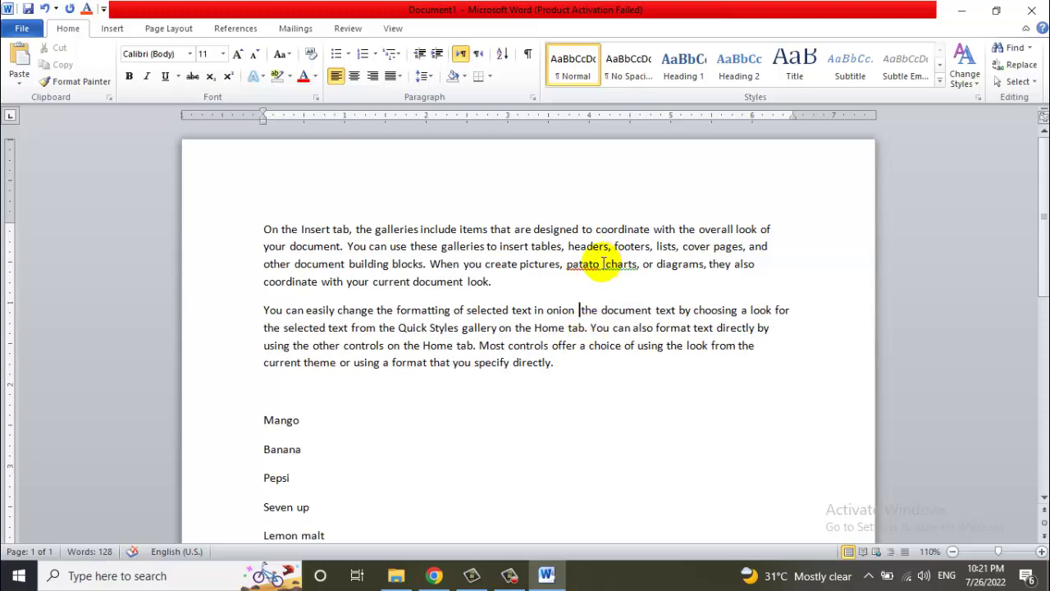
Select 'patato' and start marking it as a citation, browsing the category list.
double_click(576, 263)
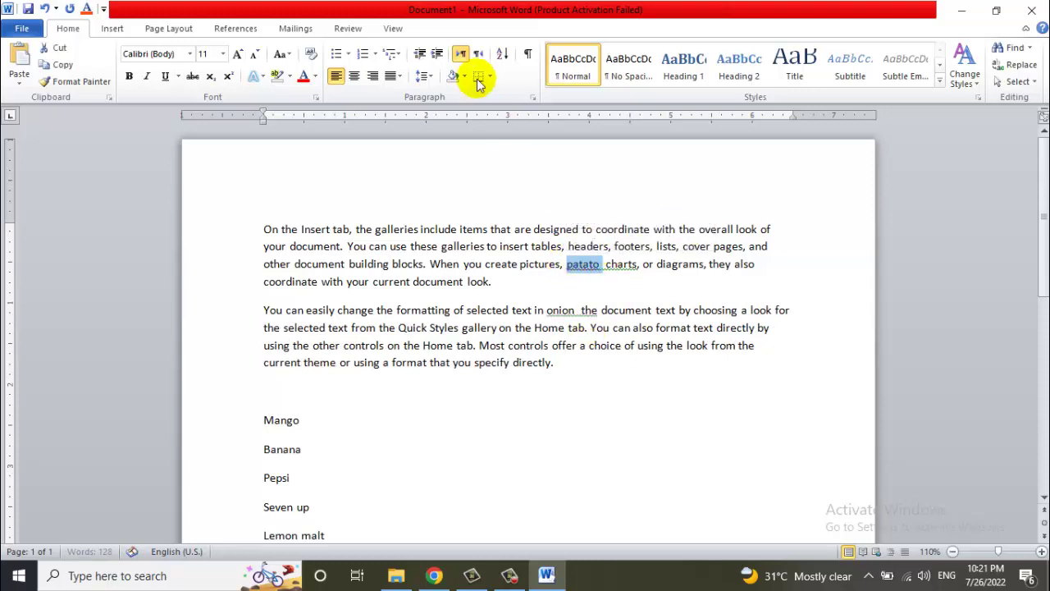
left_click(238, 29)
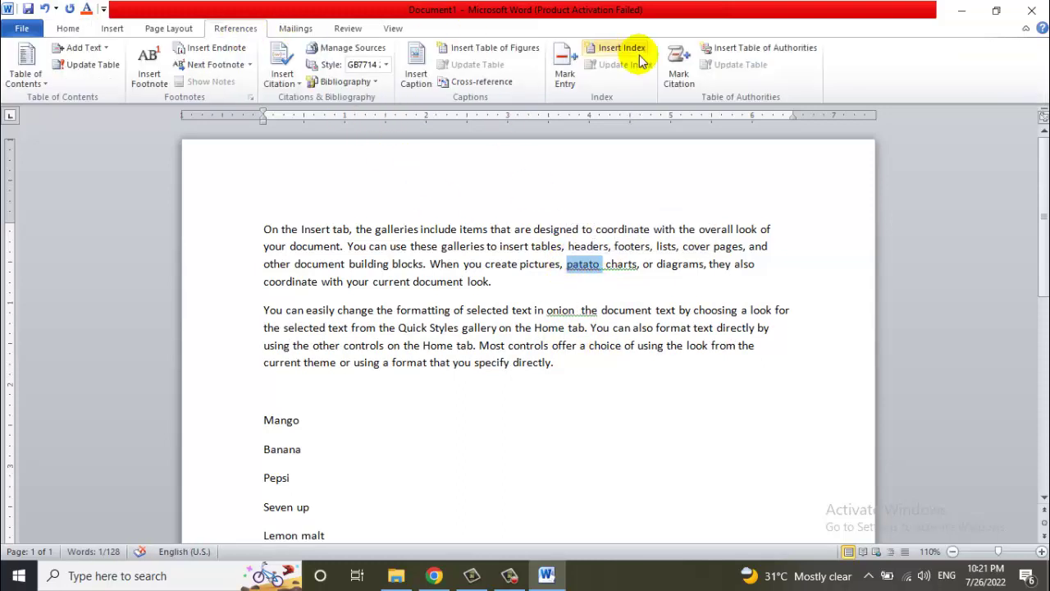
left_click(674, 81)
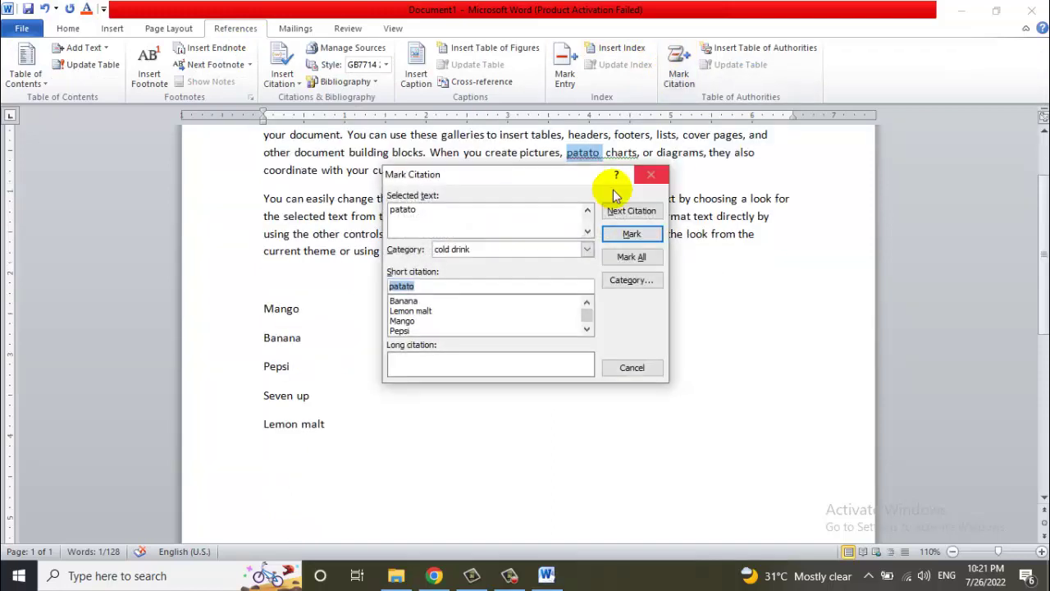
left_click(574, 249)
scroll(509, 283, "down", 1)
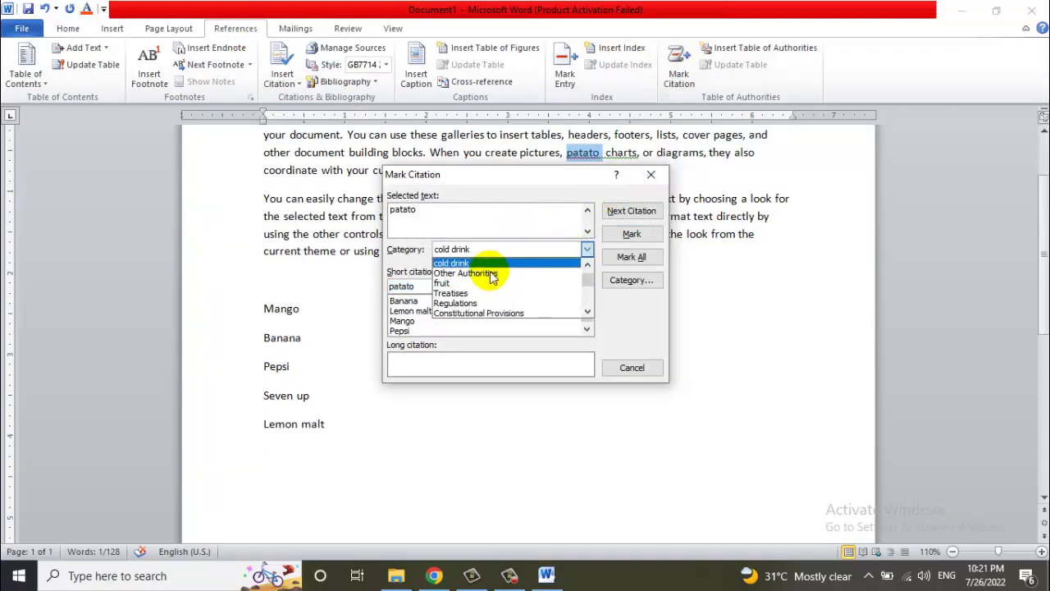
scroll(496, 279, "down", 1)
scroll(490, 277, "down", 1)
scroll(491, 279, "down", 1)
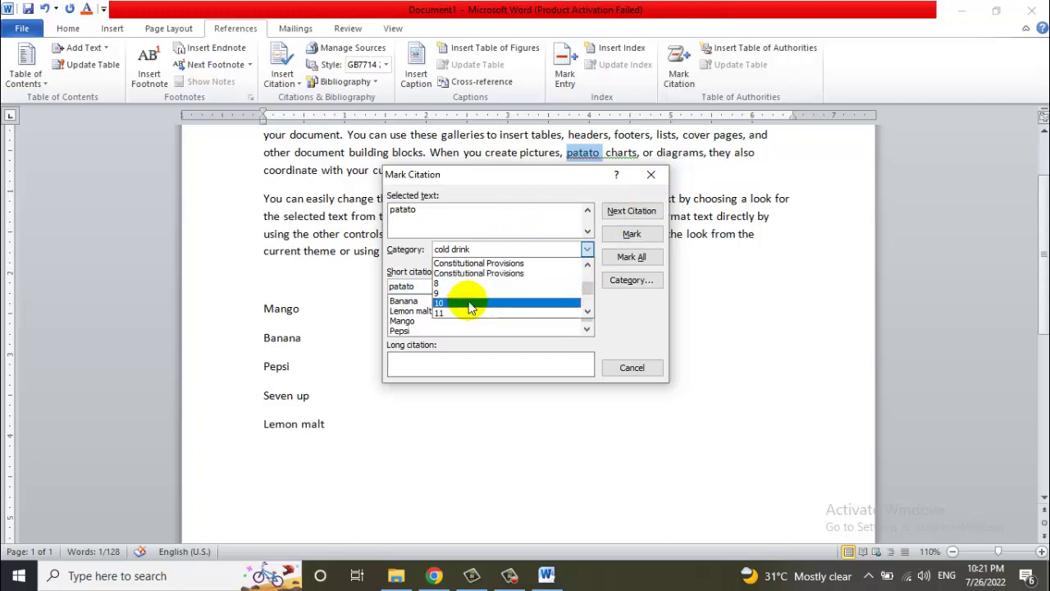
scroll(472, 300, "up", 2)
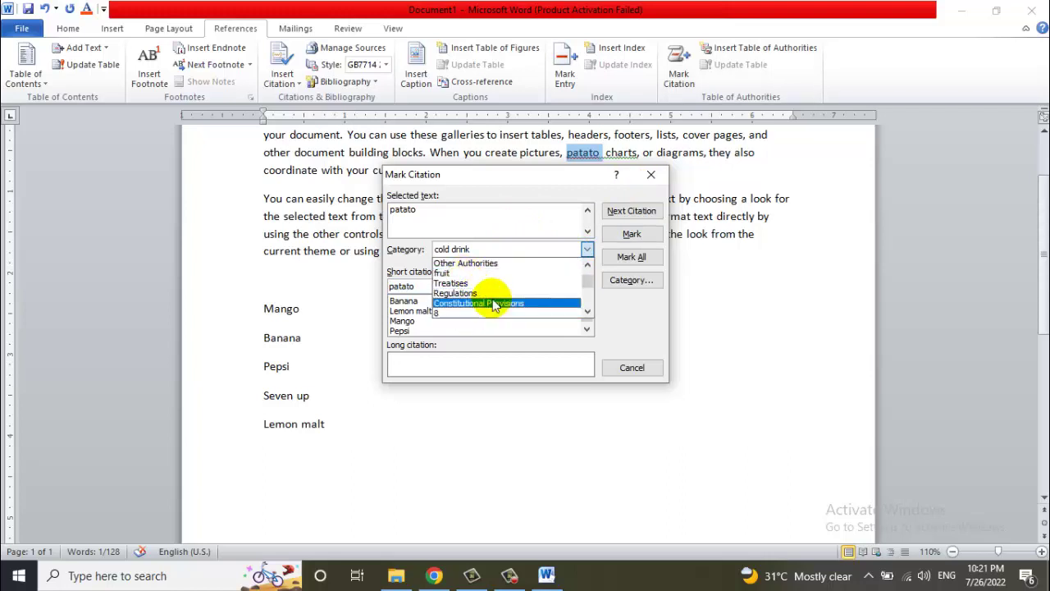
left_click(654, 312)
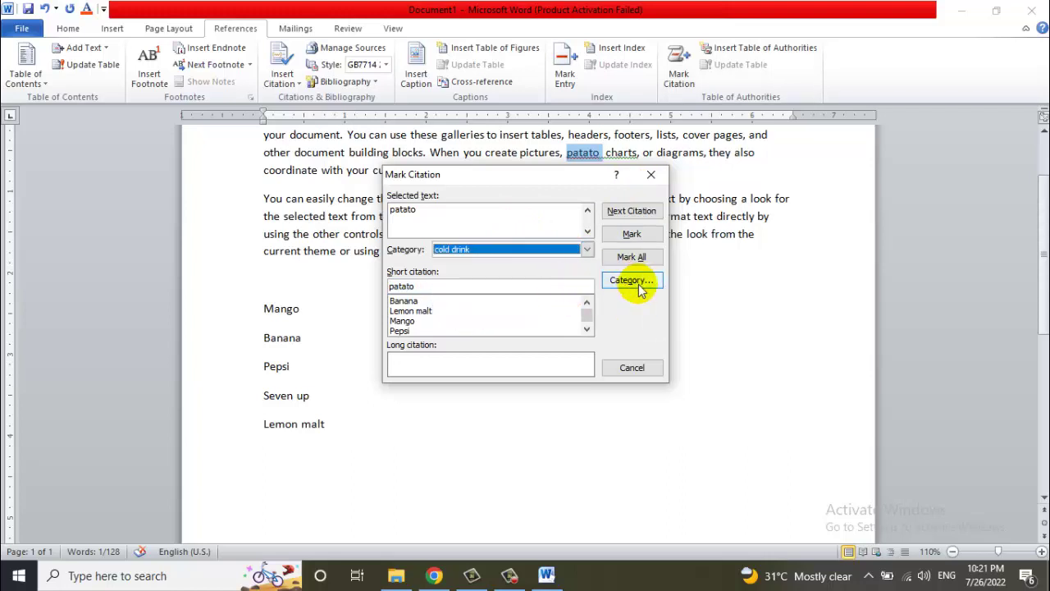
Rename citation category 8 to 'vegetable' and close the Mark Citation dialog.
left_click(639, 283)
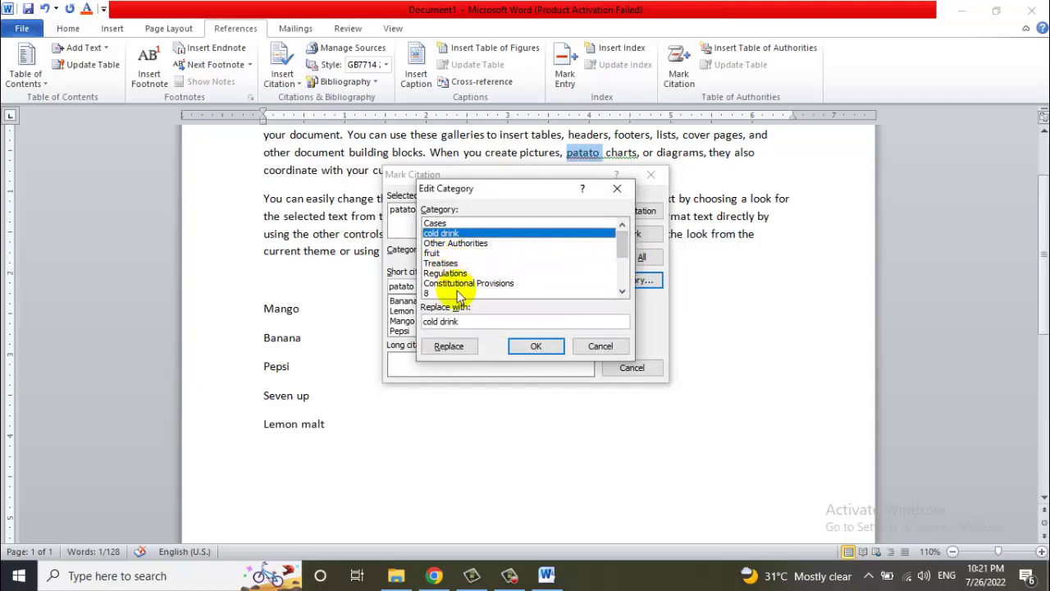
scroll(460, 292, "down", 2)
scroll(473, 288, "down", 1)
scroll(435, 281, "up", 3)
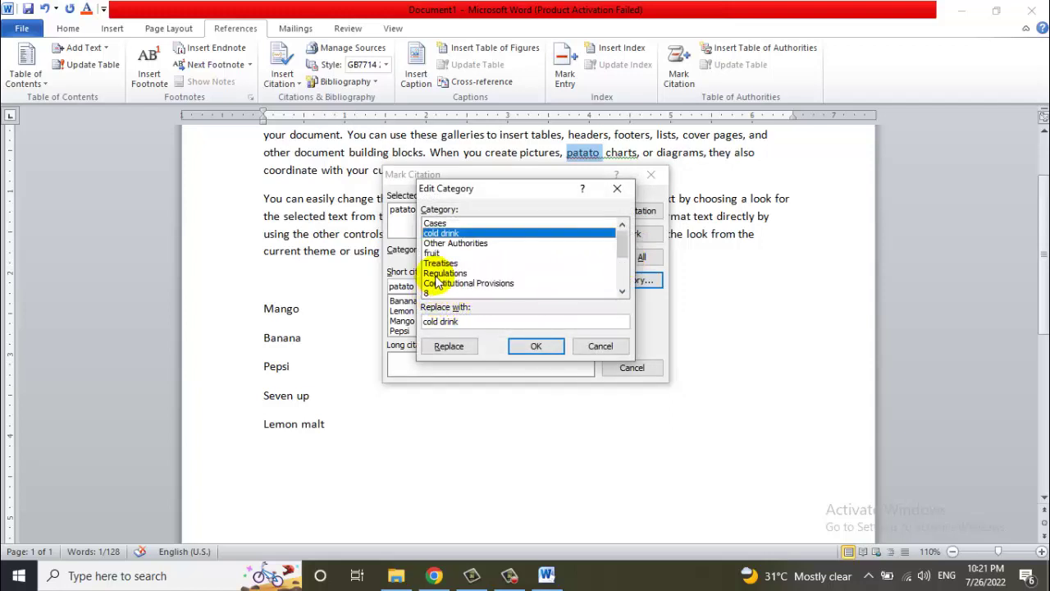
scroll(437, 281, "down", 2)
left_click(429, 234)
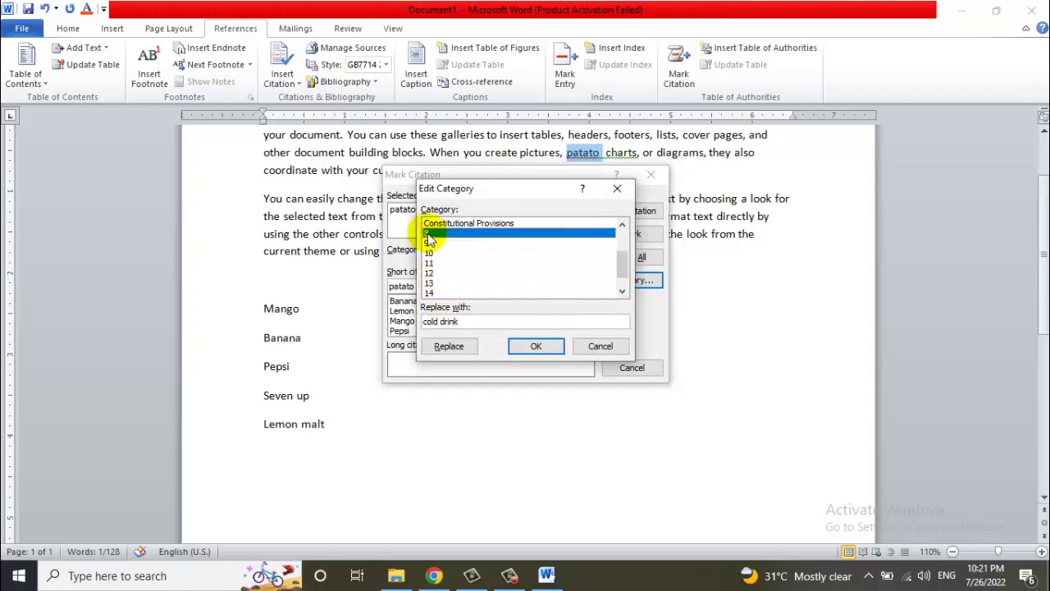
left_click(458, 322)
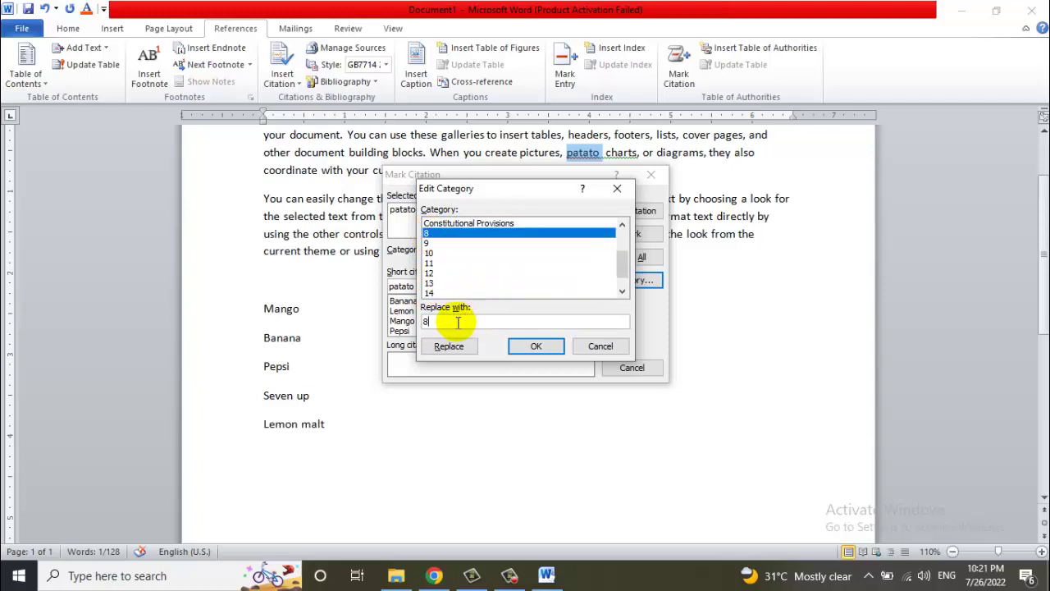
key("BackSpace")
type("vegetable")
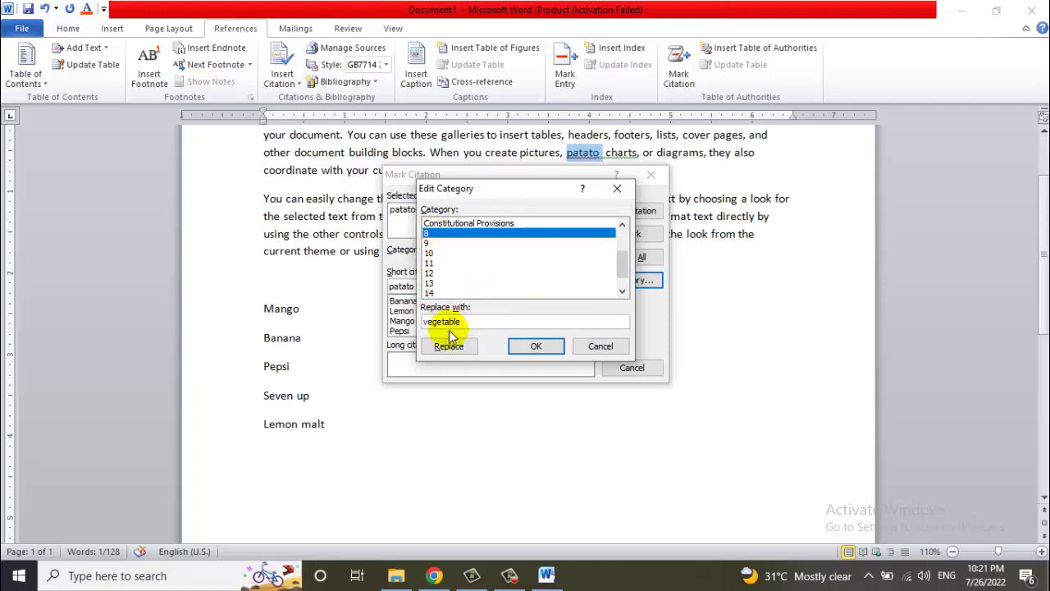
left_click(448, 346)
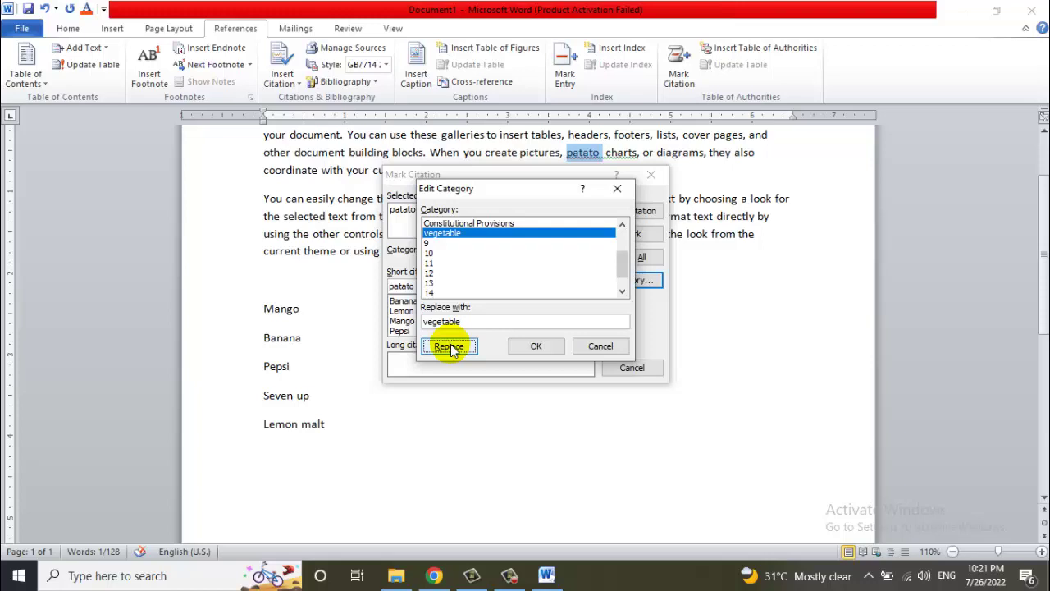
left_click(544, 345)
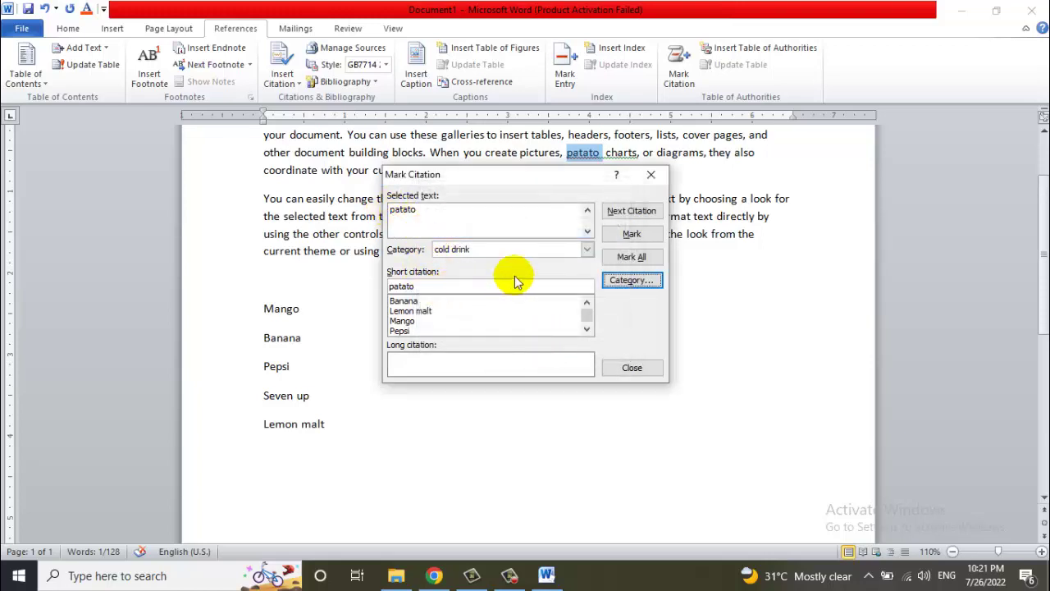
left_click(632, 367)
Mark 'patato' as a citation in the vegetable category.
scroll(563, 293, "up", 2)
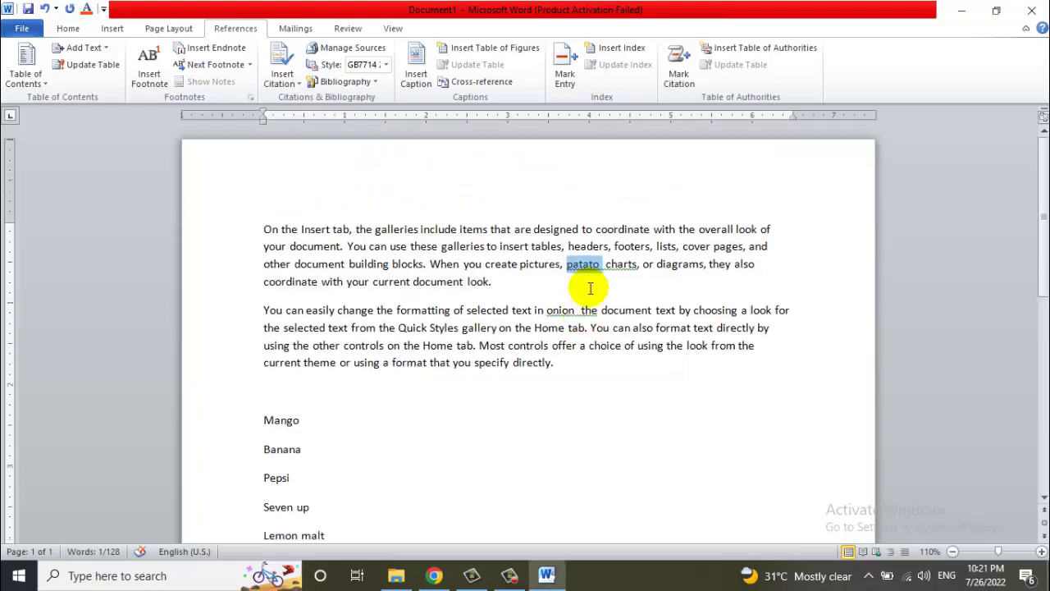
left_click(599, 264)
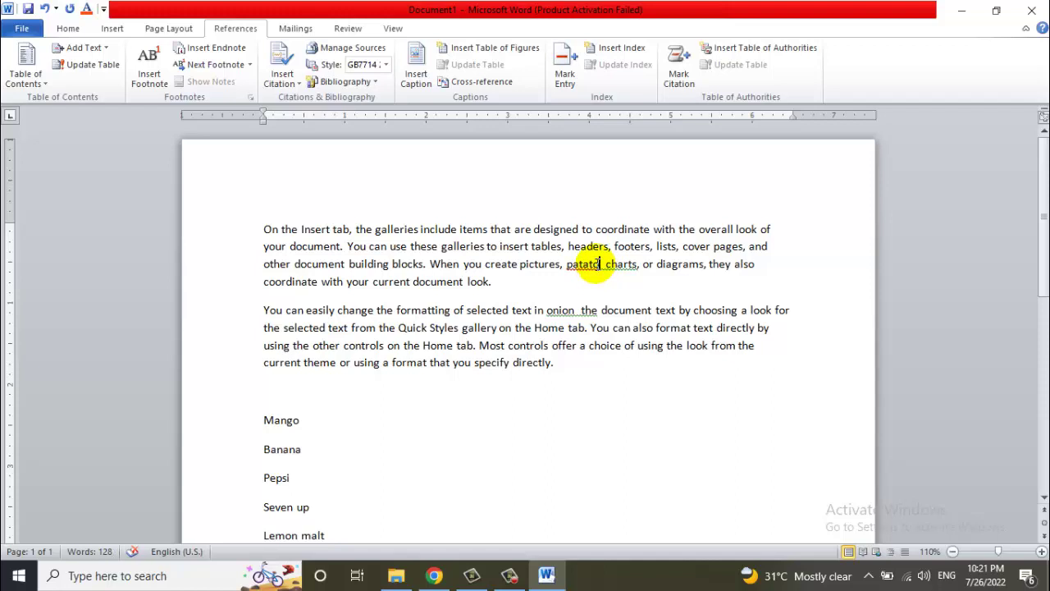
left_click_drag(600, 264, 572, 265)
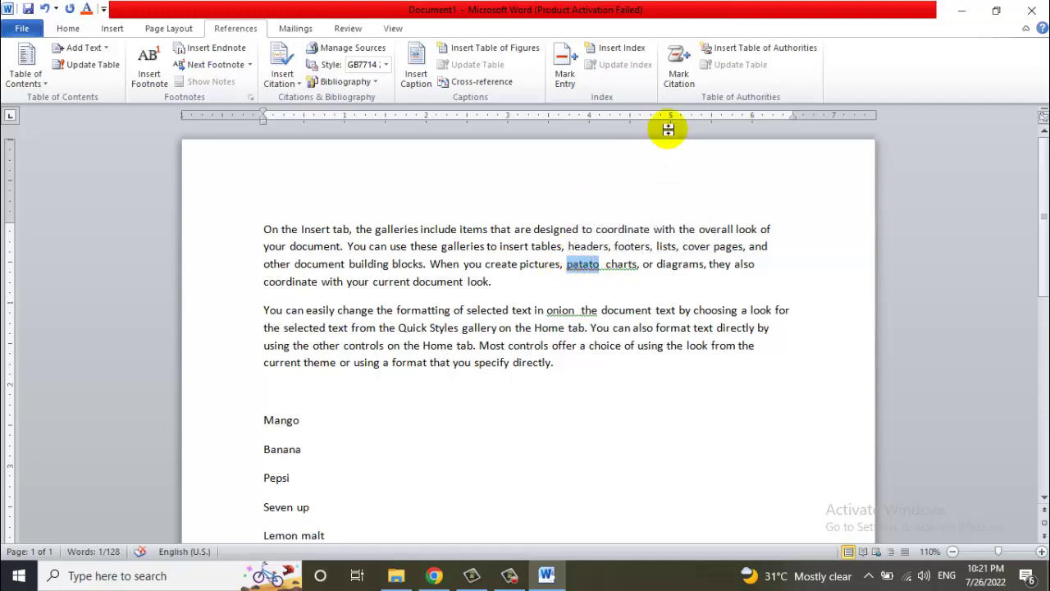
left_click(686, 88)
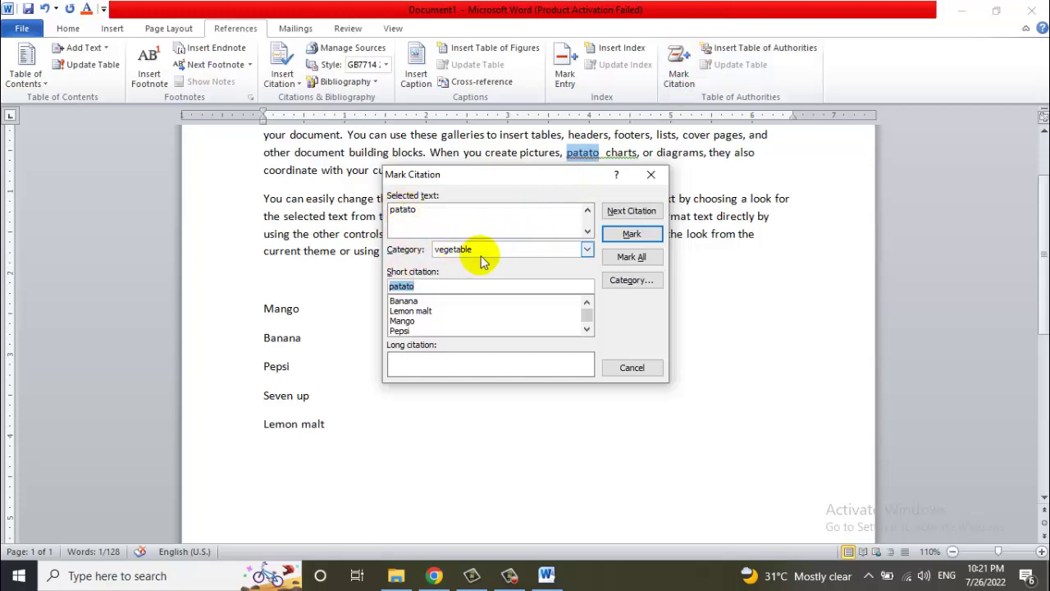
left_click(632, 233)
left_click(644, 369)
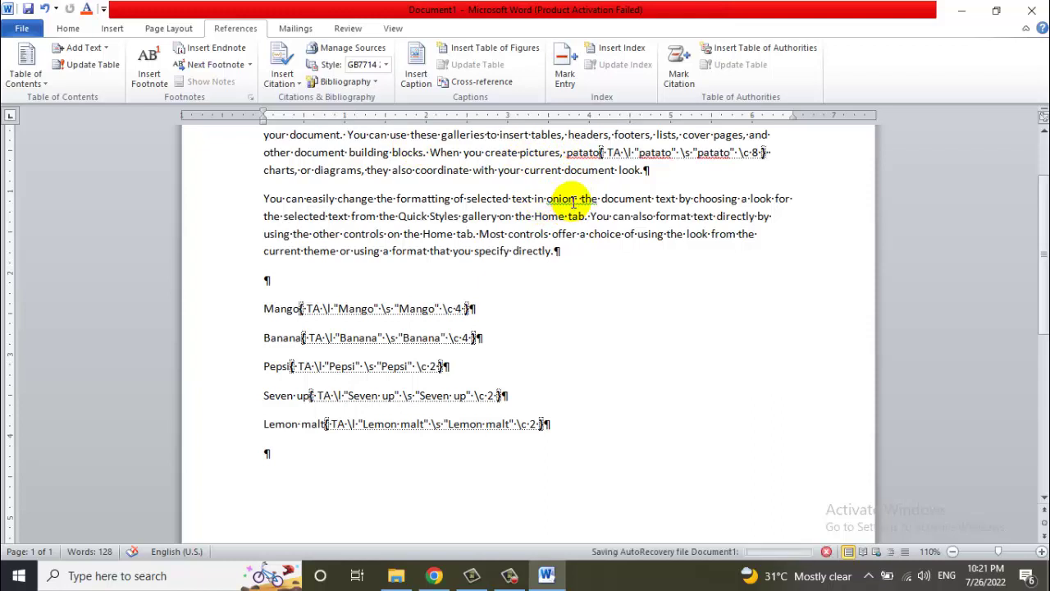
Mark 'onion' as a citation in the vegetable category.
double_click(557, 200)
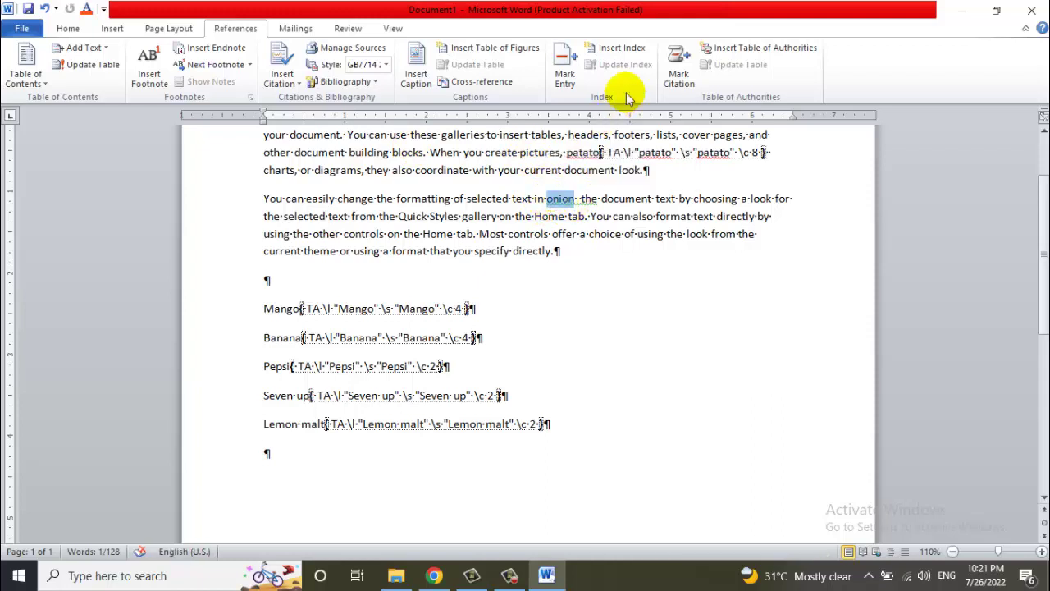
left_click(677, 75)
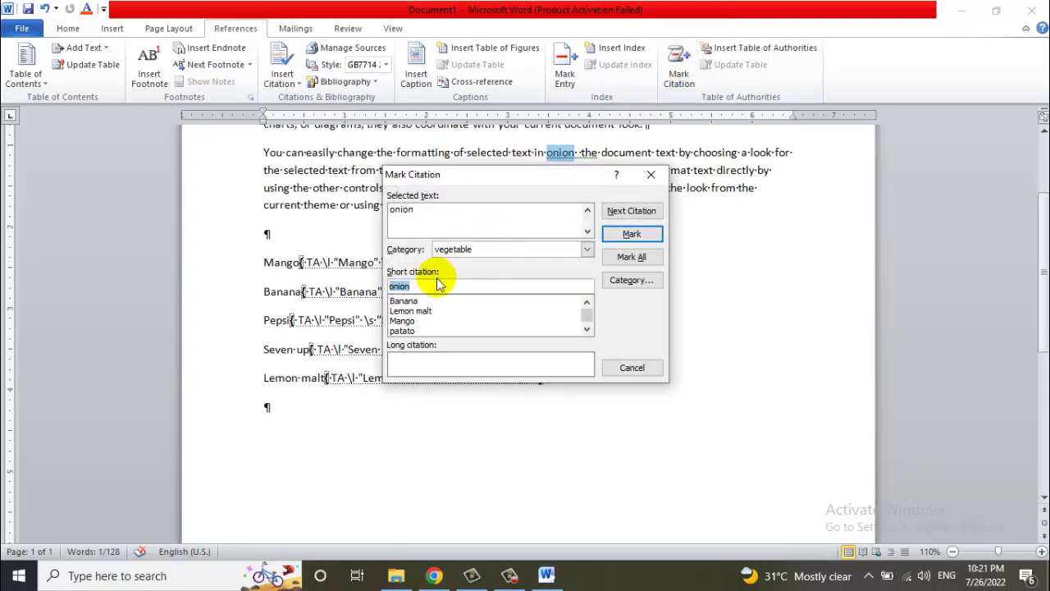
left_click(461, 251)
left_click(461, 253)
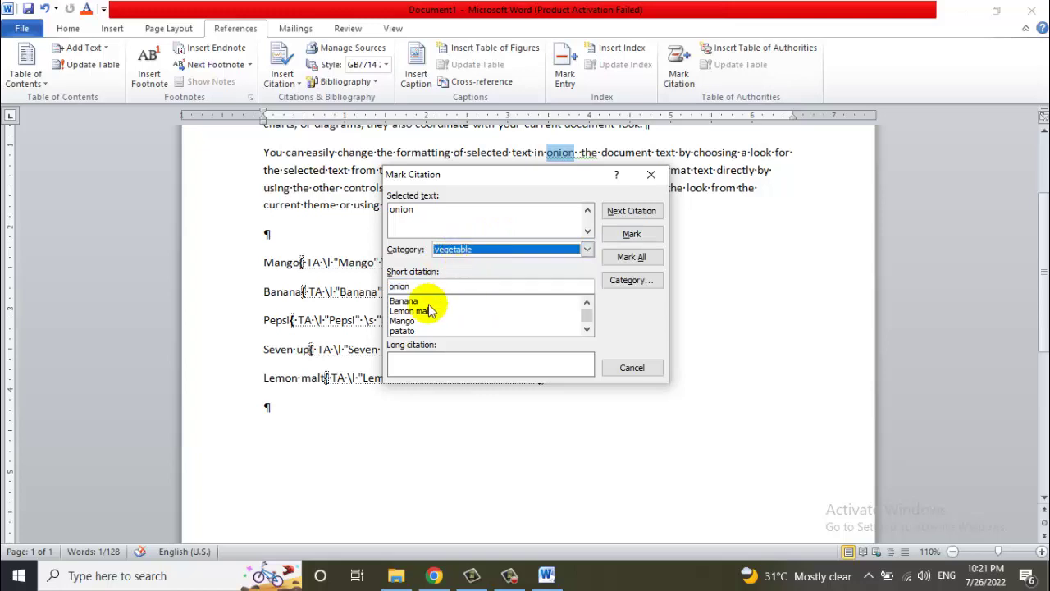
left_click(631, 235)
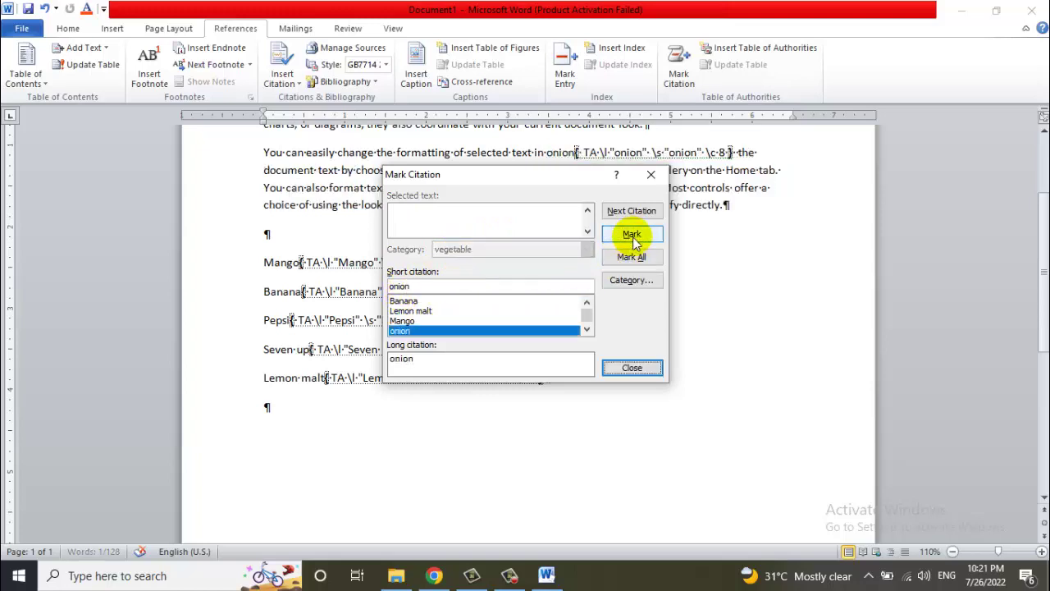
left_click(631, 368)
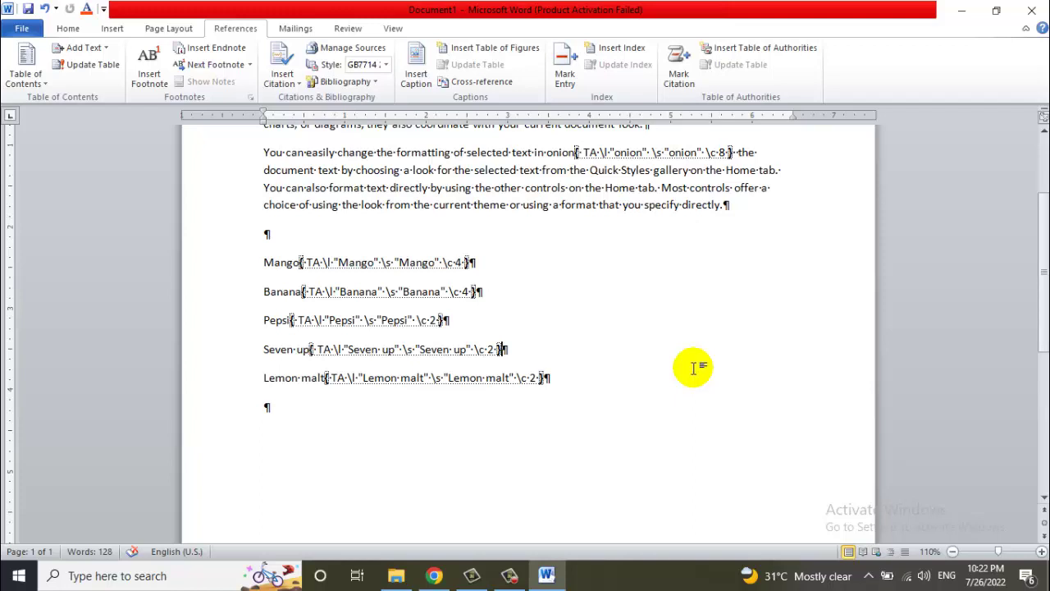
Hide formatting marks and field codes with Show/Hide ¶.
left_click(69, 28)
left_click(528, 54)
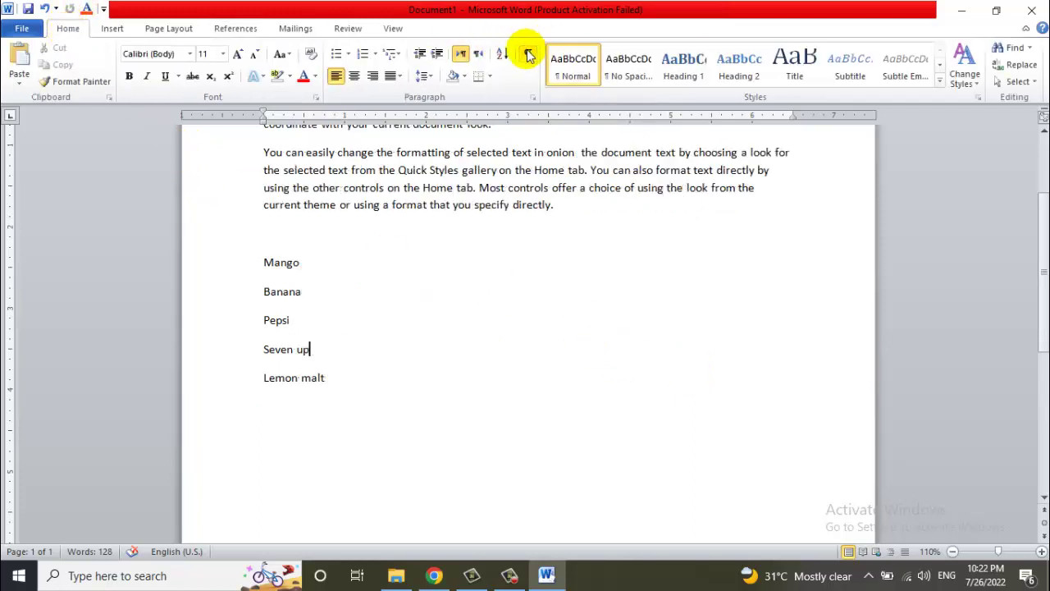
left_click(699, 237)
scroll(626, 195, "up", 3)
scroll(626, 195, "down", 8)
Insert a page break after Lemon malt to create a blank page 2.
left_click(503, 257)
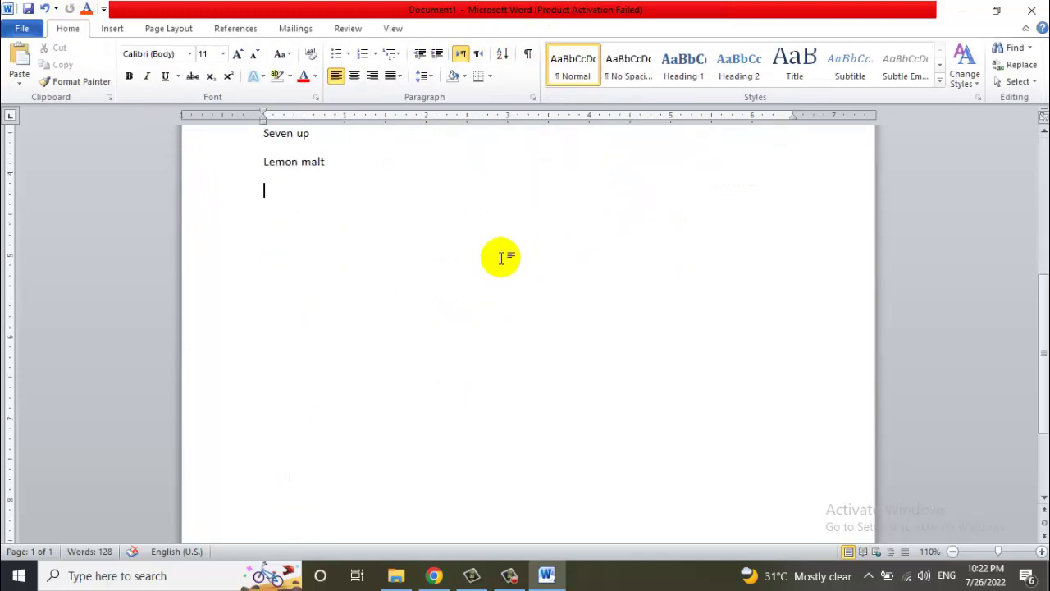
key("ctrl+Return")
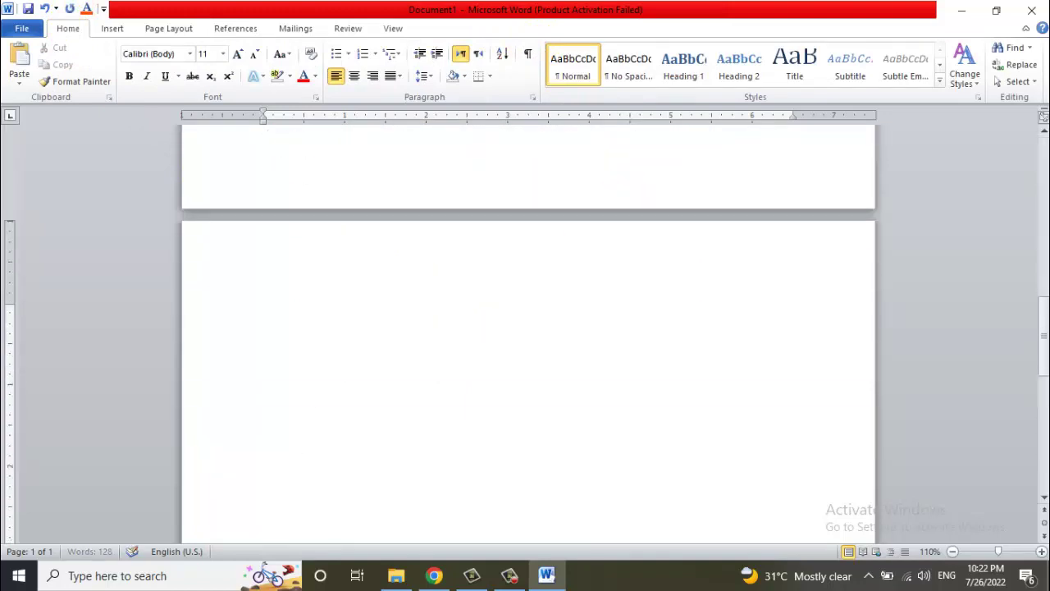
scroll(525, 238, "up", 2)
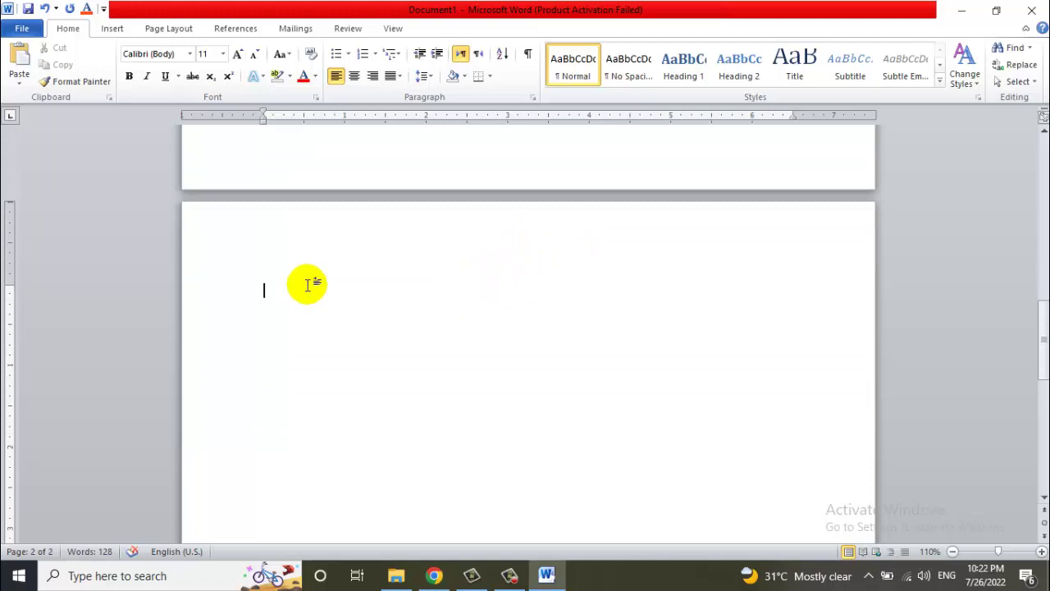
left_click(241, 31)
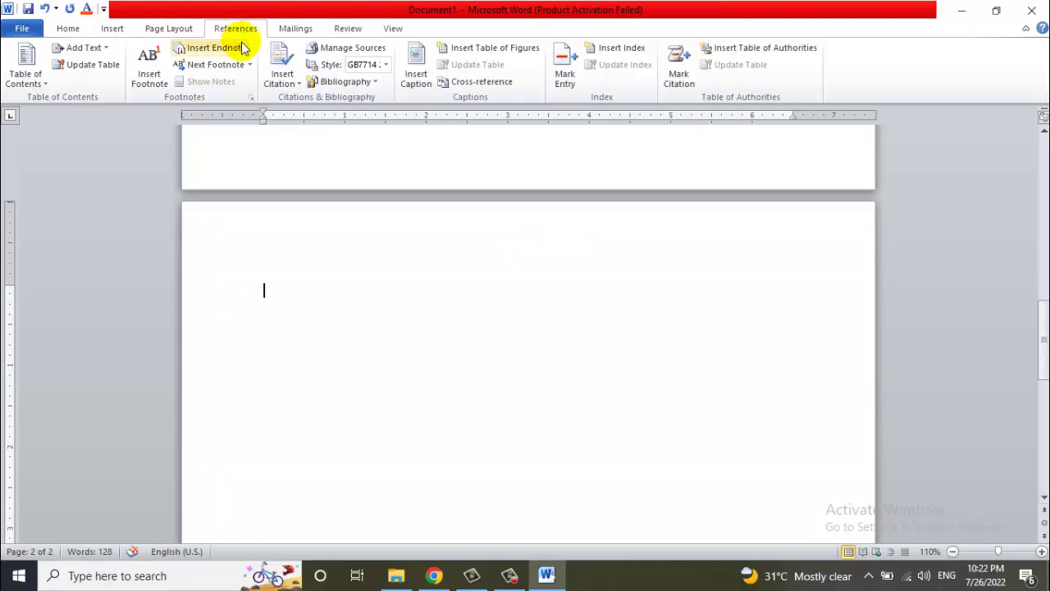
Insert a cold drink table of authorities on page 2 with an underline tab leader.
left_click(736, 51)
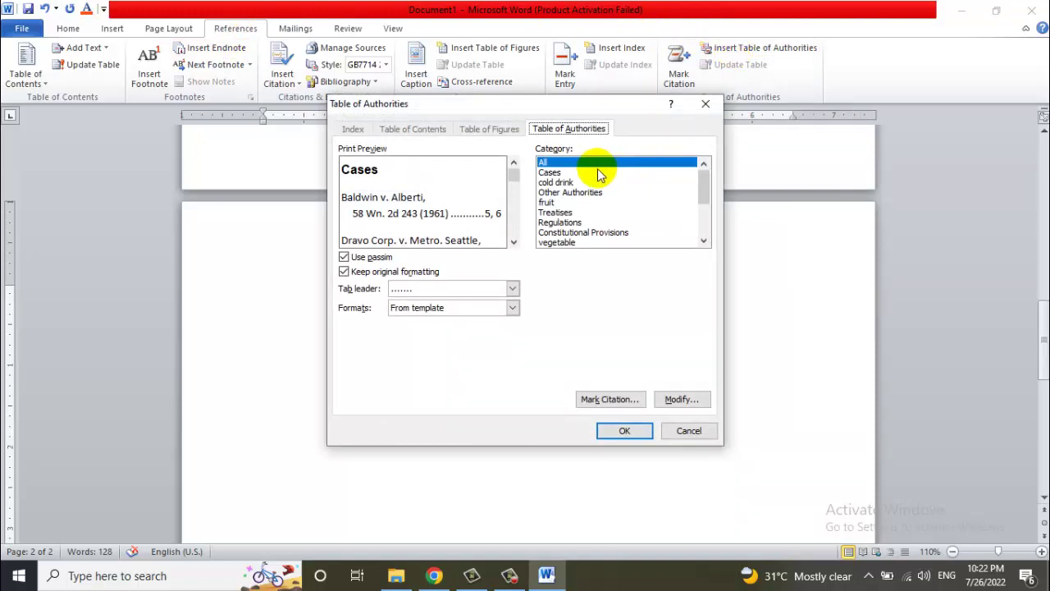
left_click(566, 184)
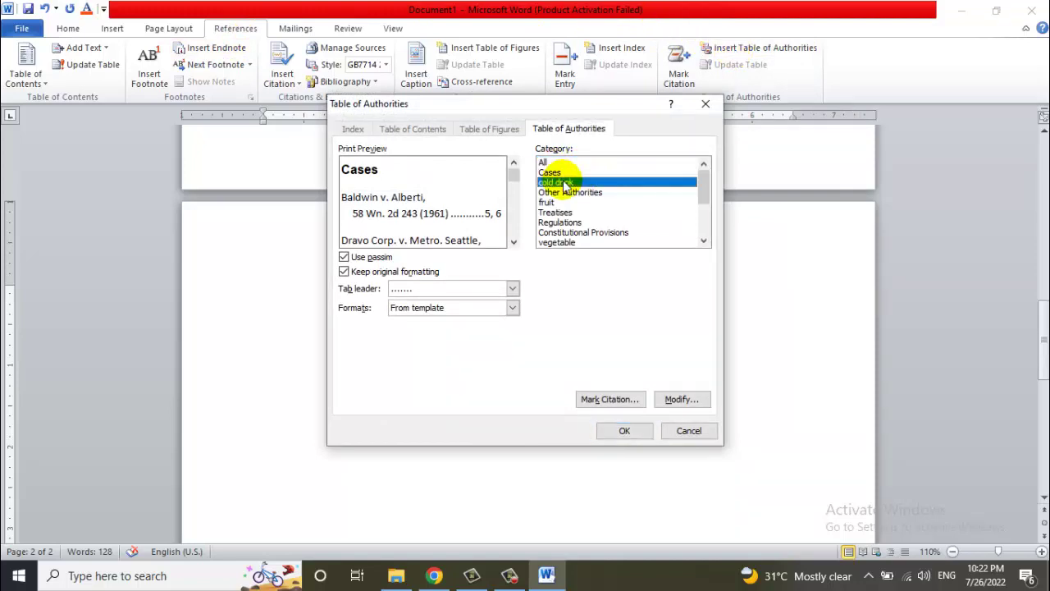
left_click(504, 286)
left_click(504, 287)
left_click(504, 288)
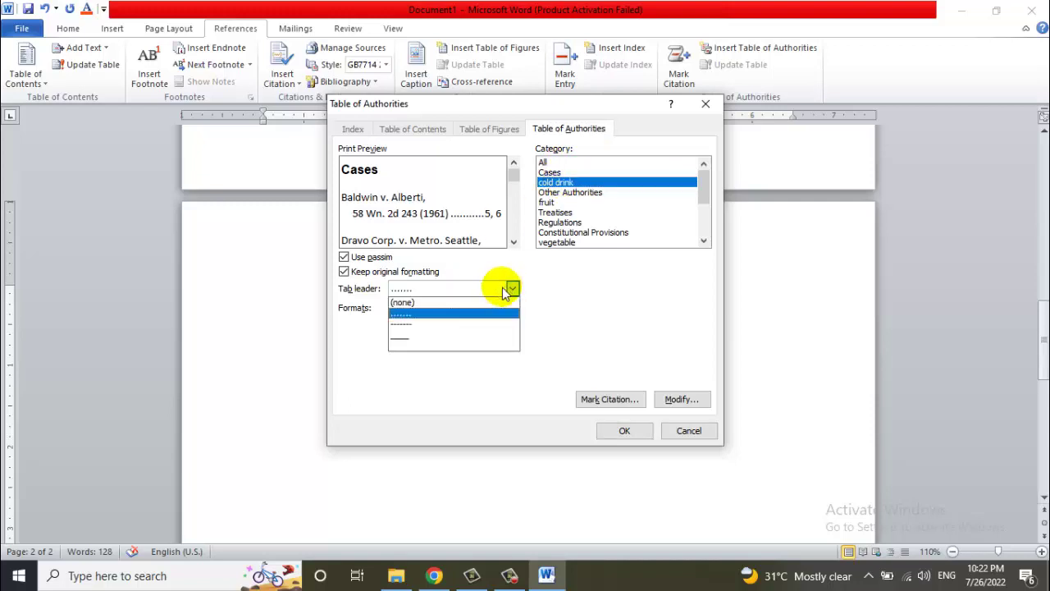
left_click(451, 338)
left_click(621, 433)
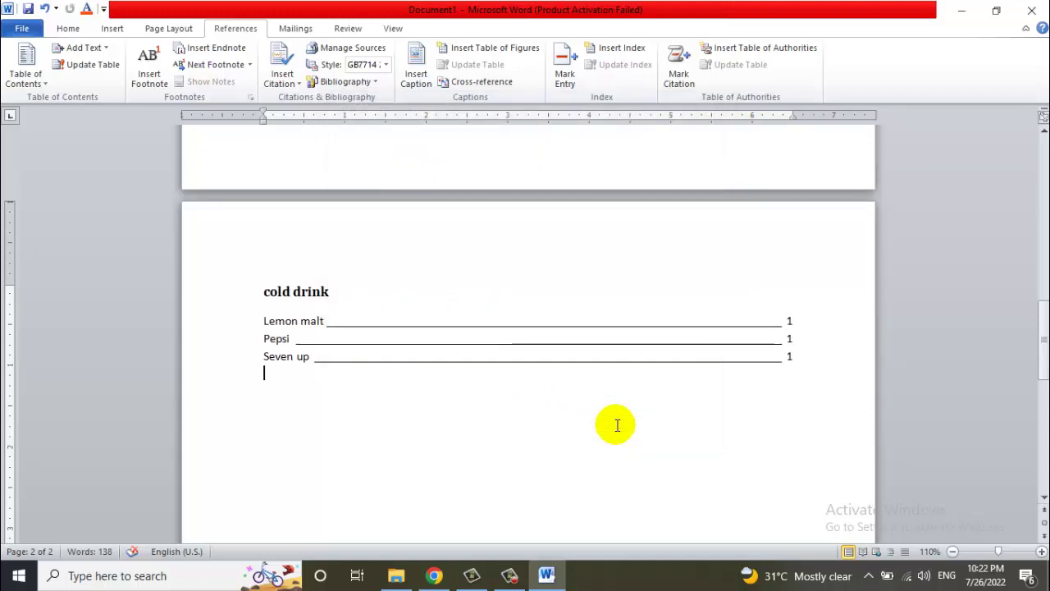
left_click(678, 78)
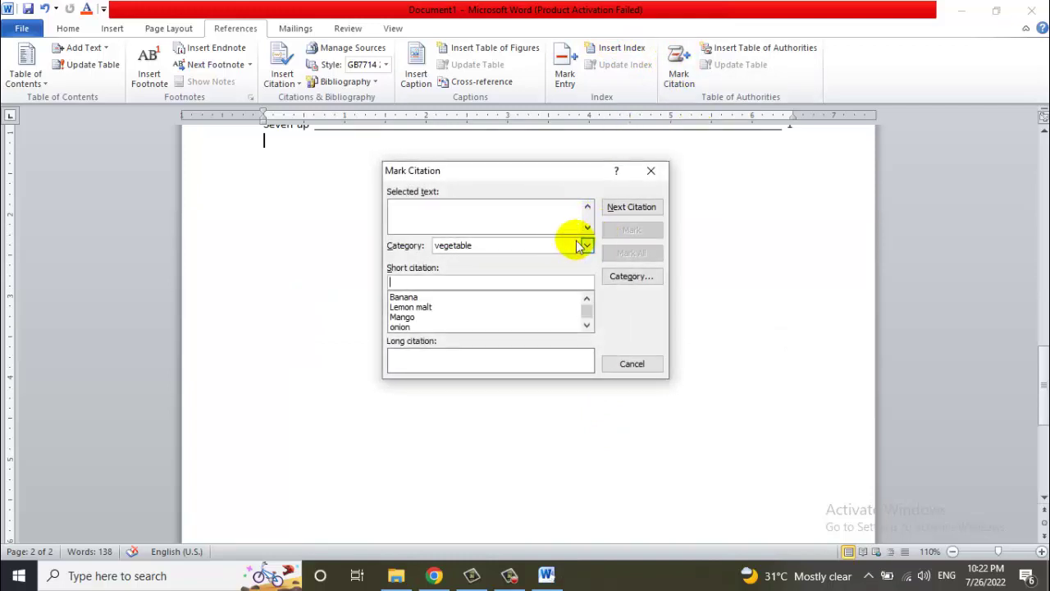
left_click(632, 363)
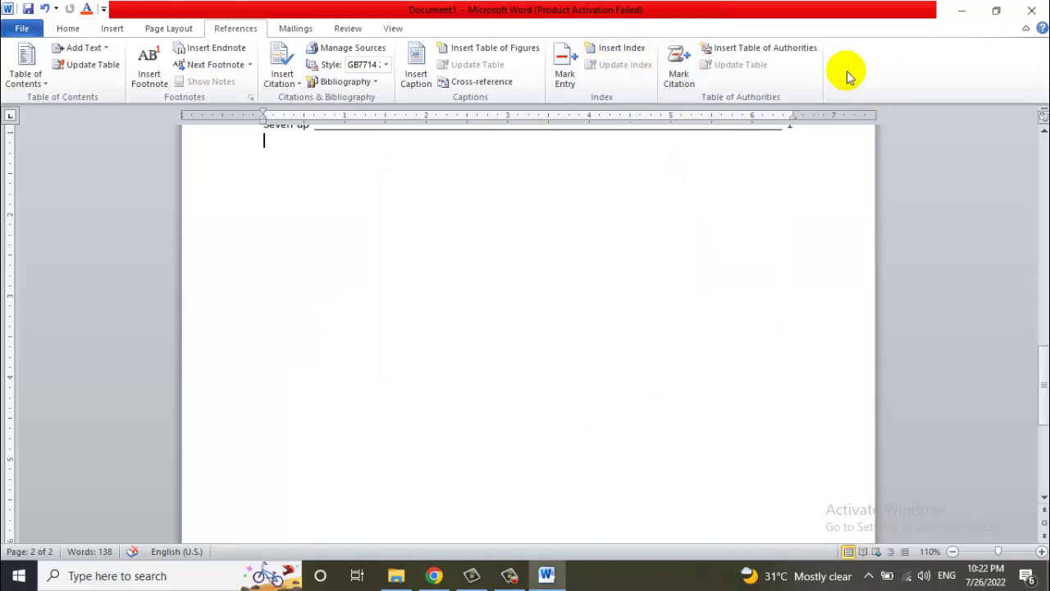
left_click(786, 49)
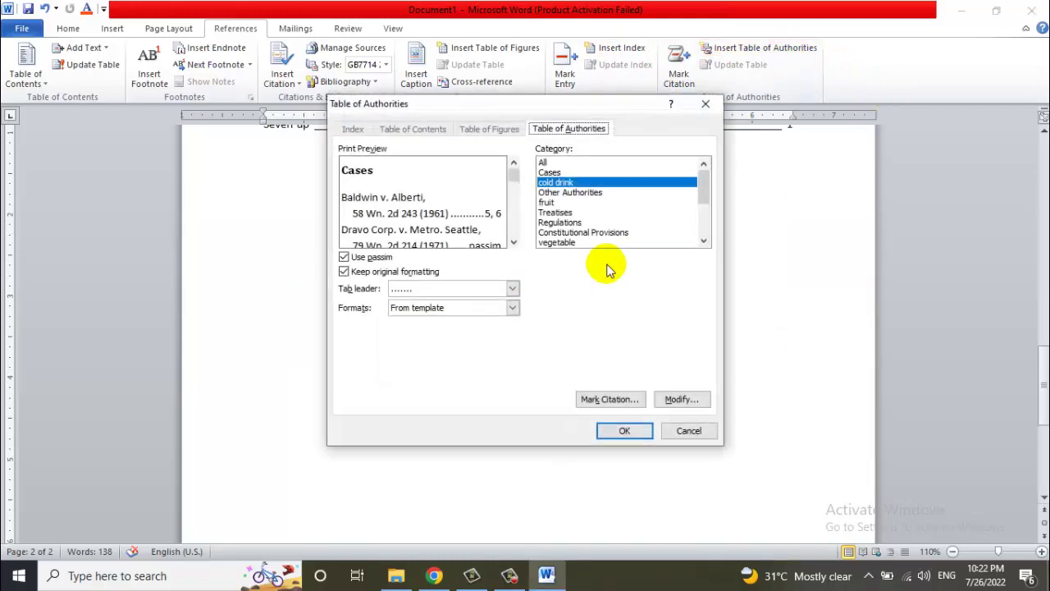
left_click(549, 202)
left_click(628, 429)
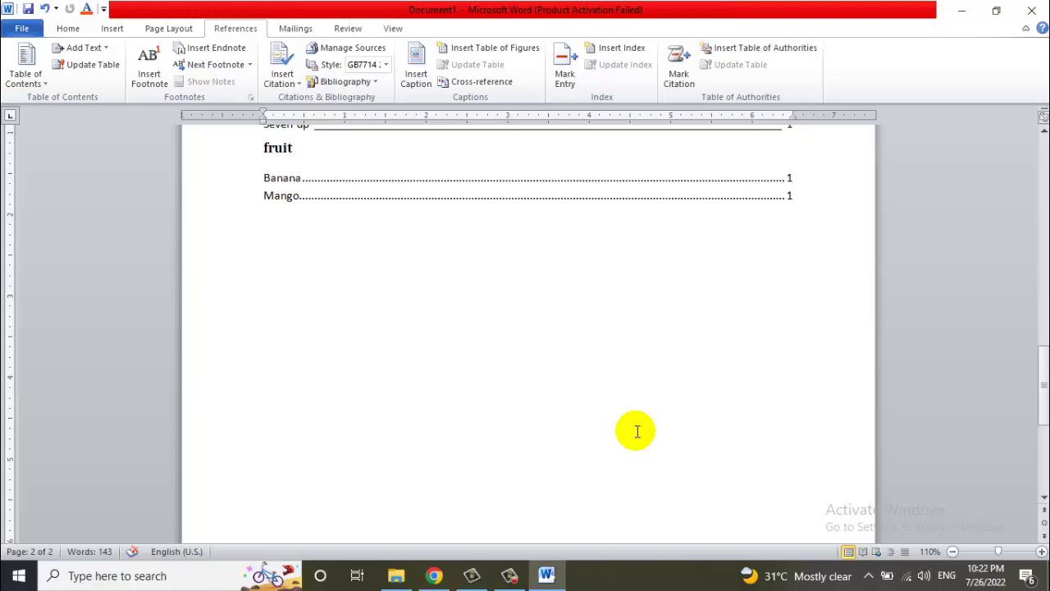
scroll(637, 429, "up", 2)
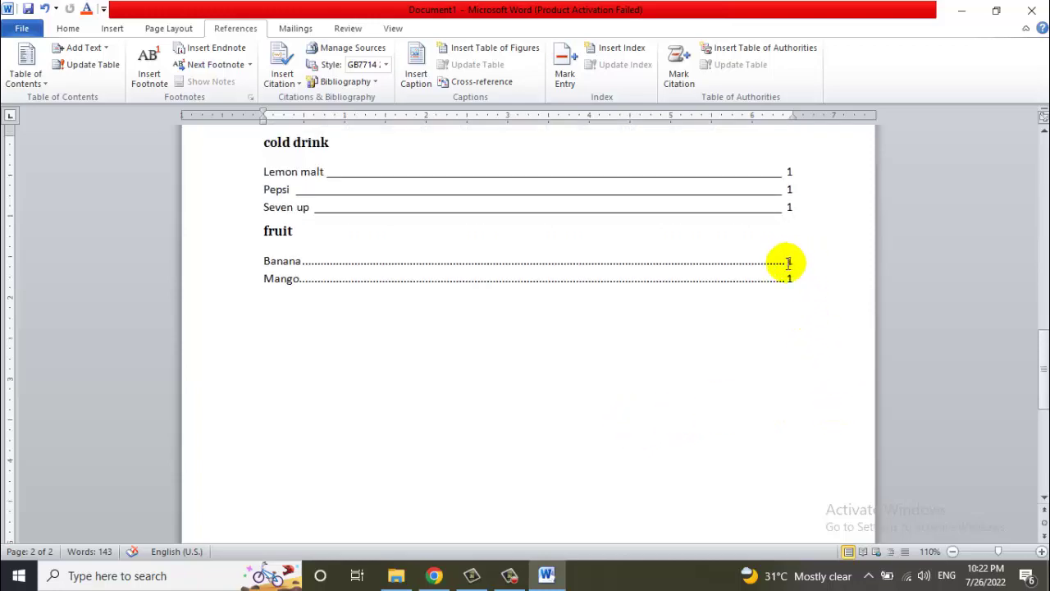
scroll(730, 312, "up", 15)
scroll(575, 311, "down", 6)
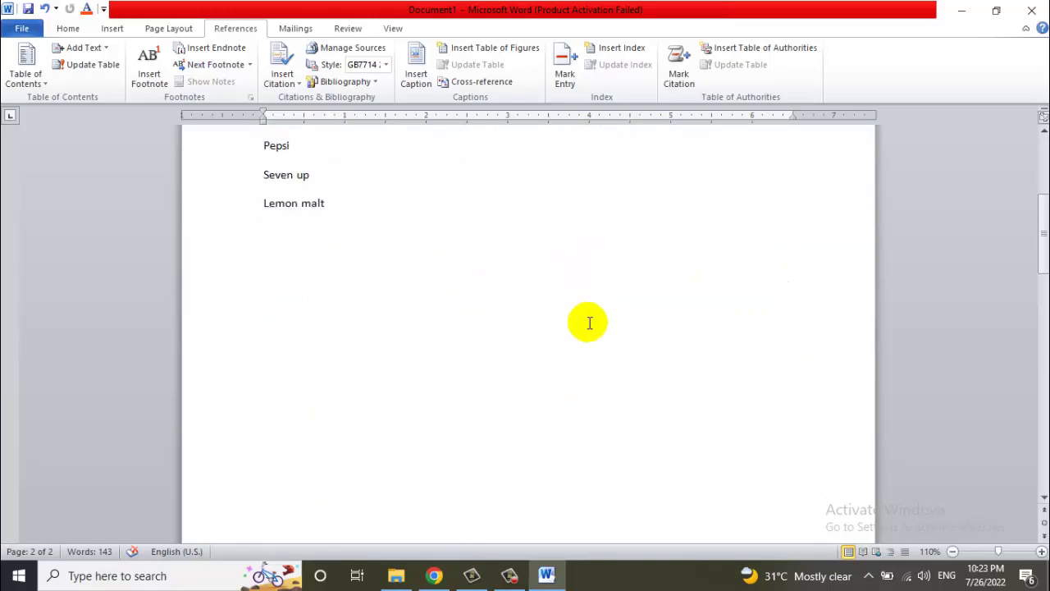
scroll(671, 368, "down", 5)
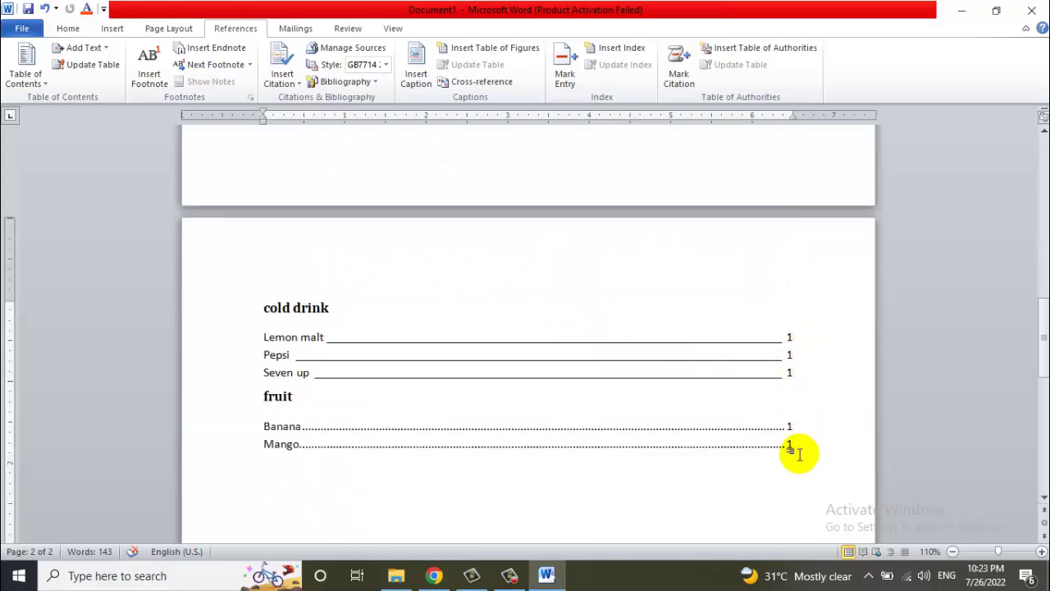
scroll(460, 402, "down", 2)
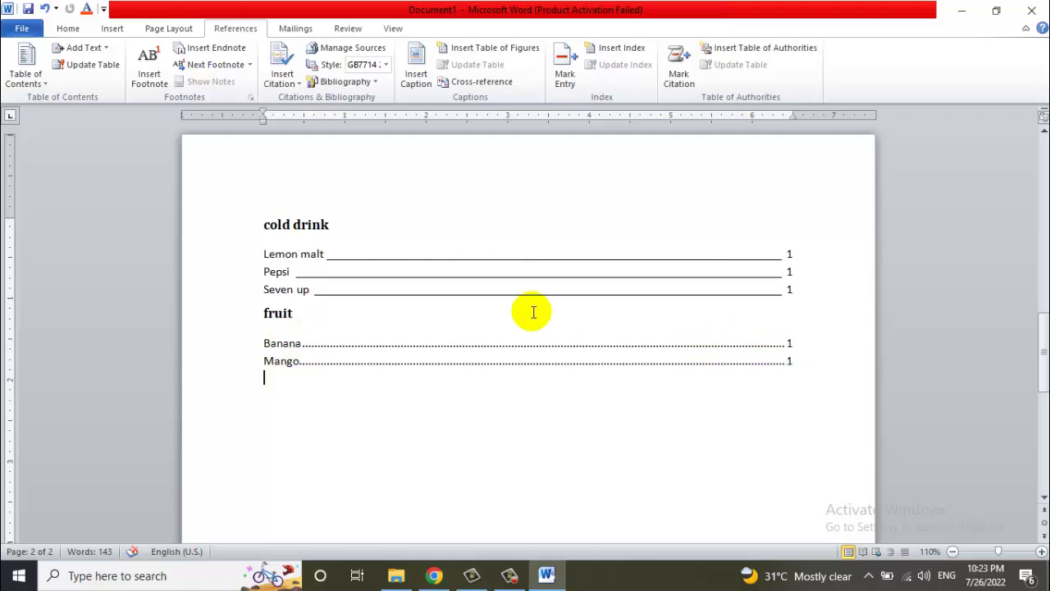
scroll(525, 310, "up", 10)
scroll(512, 310, "up", 2)
scroll(512, 311, "down", 9)
scroll(513, 312, "down", 5)
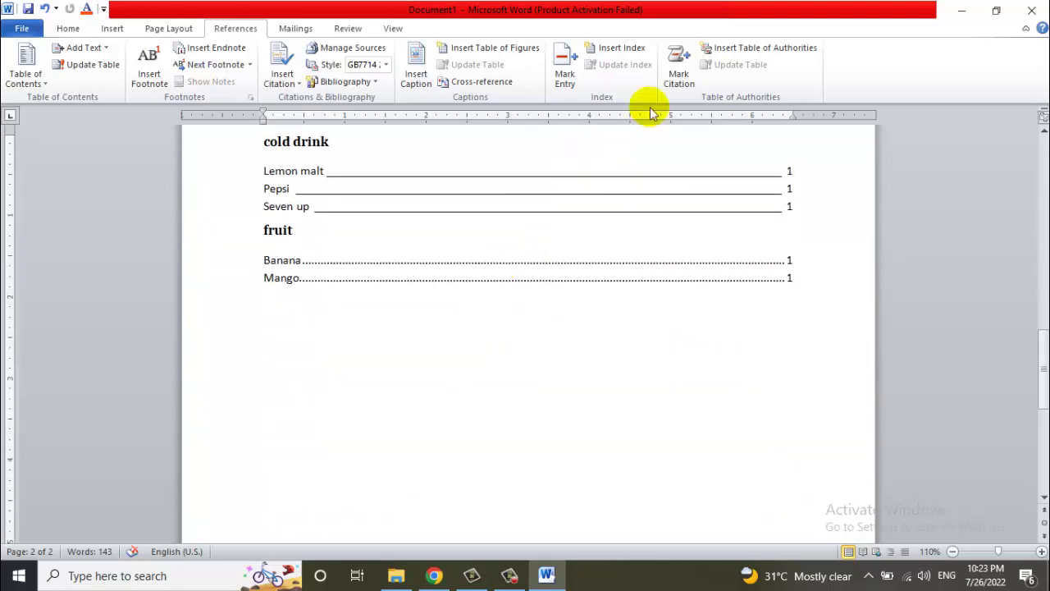
Insert a vegetable-only table of authorities, then select and delete it.
left_click(760, 49)
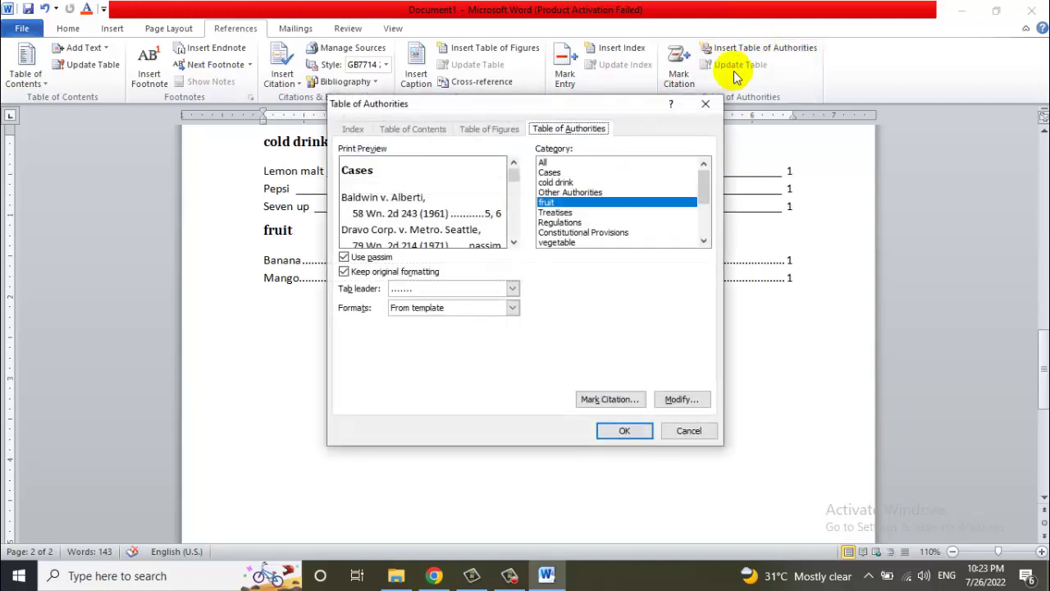
left_click(550, 172)
left_click(566, 243)
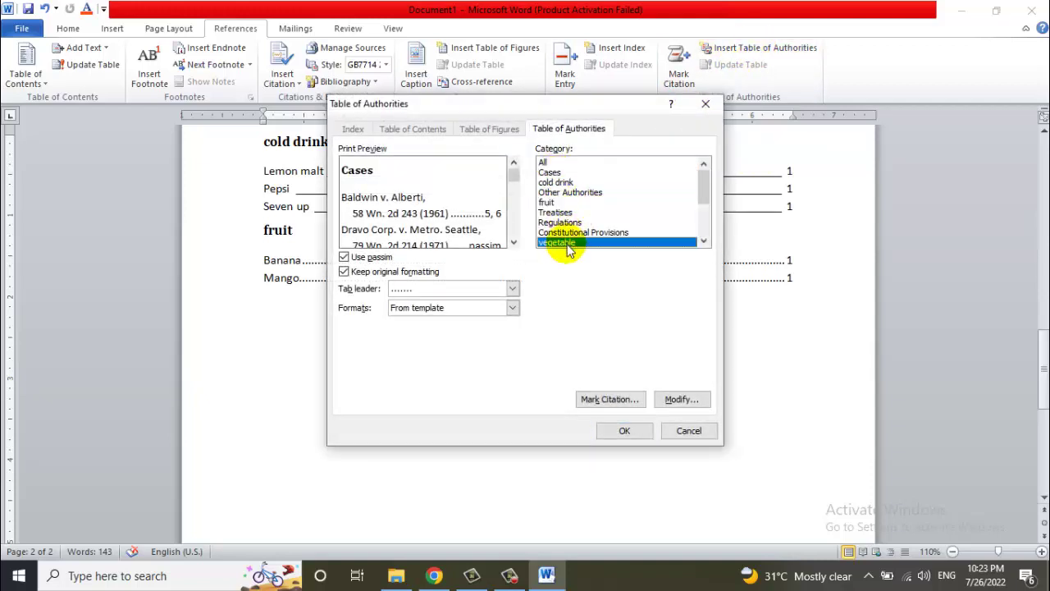
left_click(632, 431)
left_click_drag(563, 410, 150, 193)
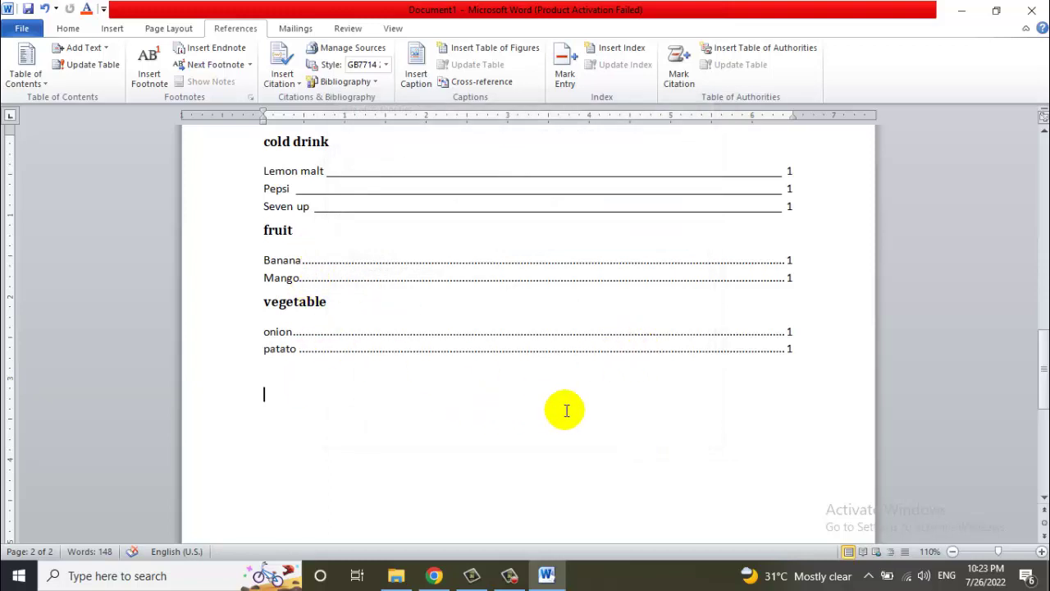
key("Delete")
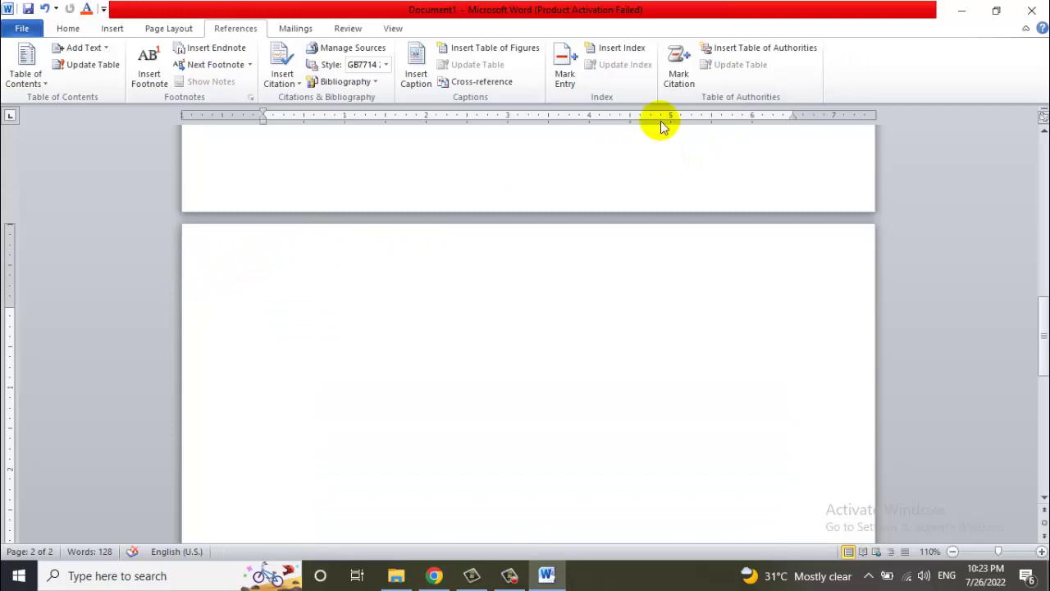
Reinsert the table of authorities with Category set to All and update it.
left_click(735, 49)
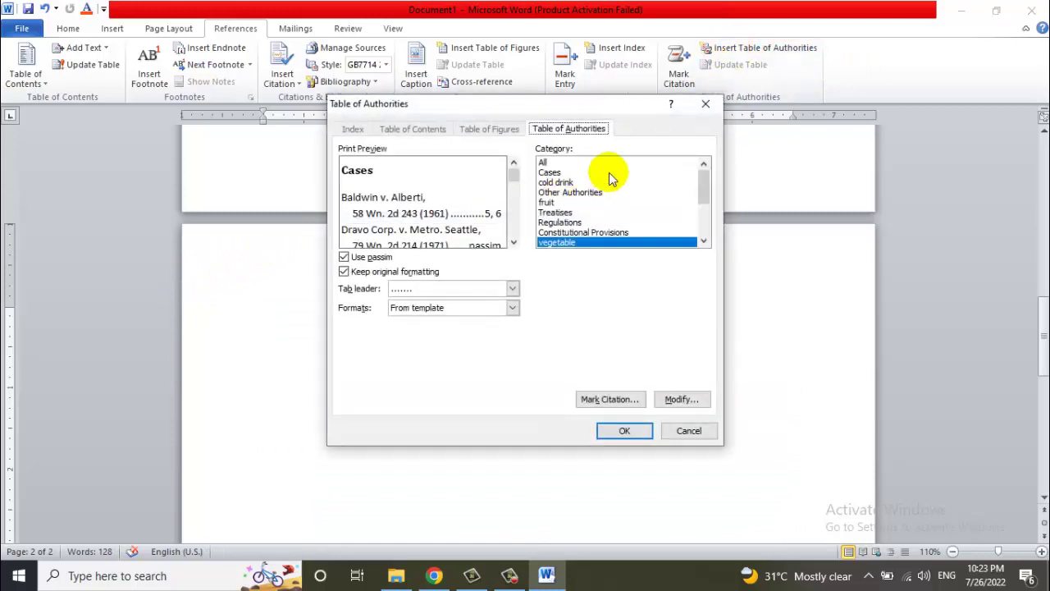
left_click(543, 163)
left_click(623, 432)
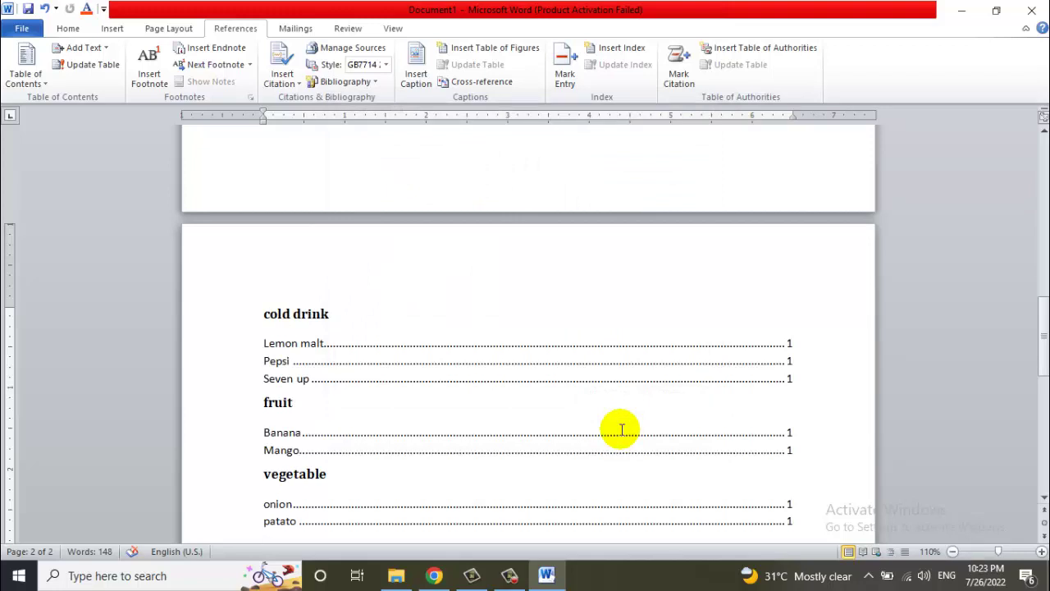
left_click(722, 64)
Add blank paragraphs before the first paragraph to push the body text onto page 2.
scroll(581, 394, "up", 8)
scroll(582, 394, "up", 5)
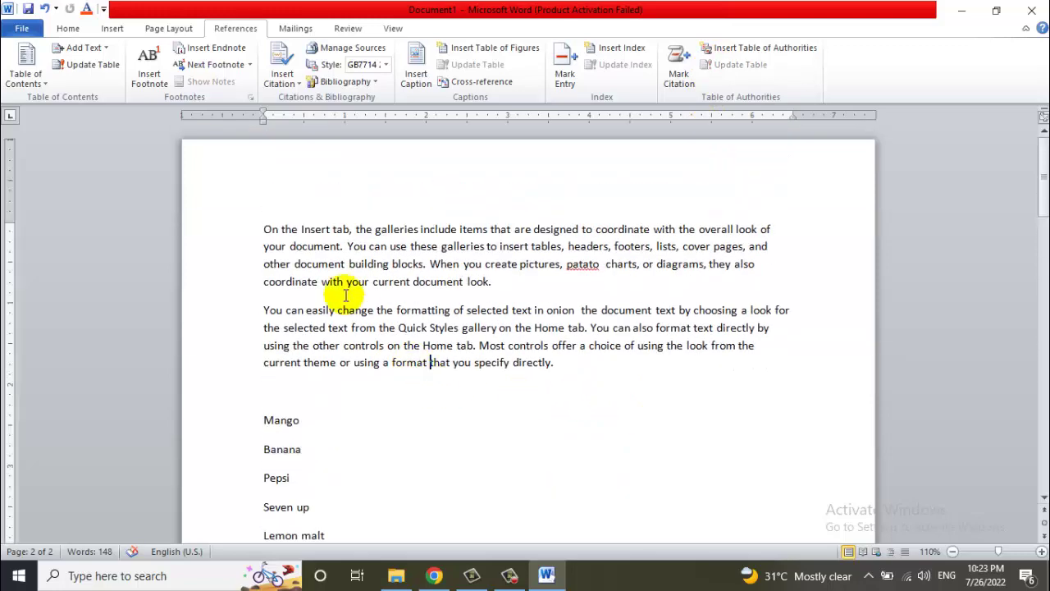
left_click(263, 229)
key("Return")
type(".")
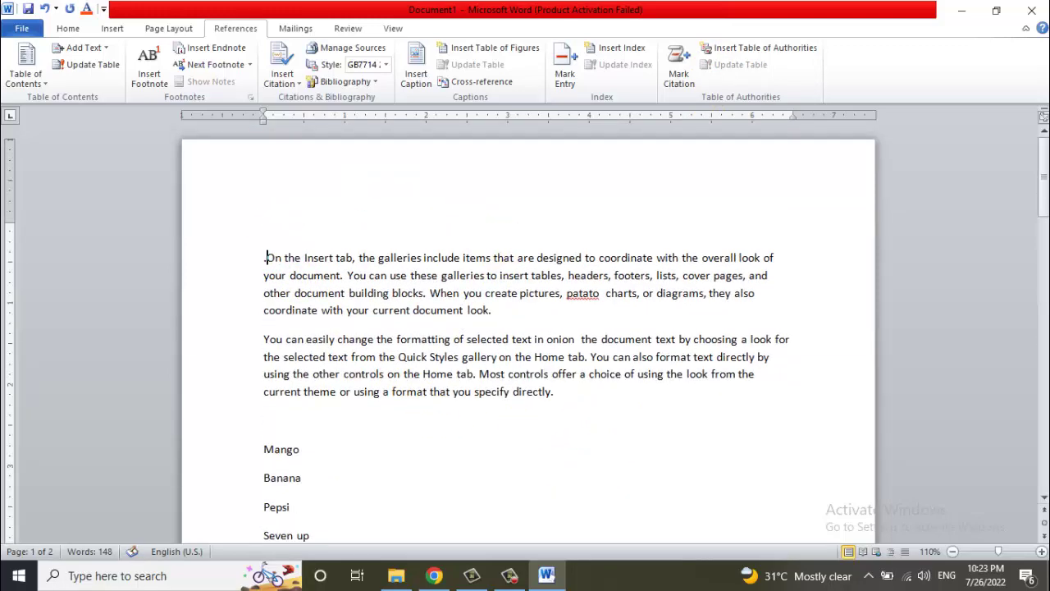
key("Return")
key("Return")
key("Return")
key("Return")
key("Return")
key("Return")
key("Return")
key("Return")
key("Return")
key("Return")
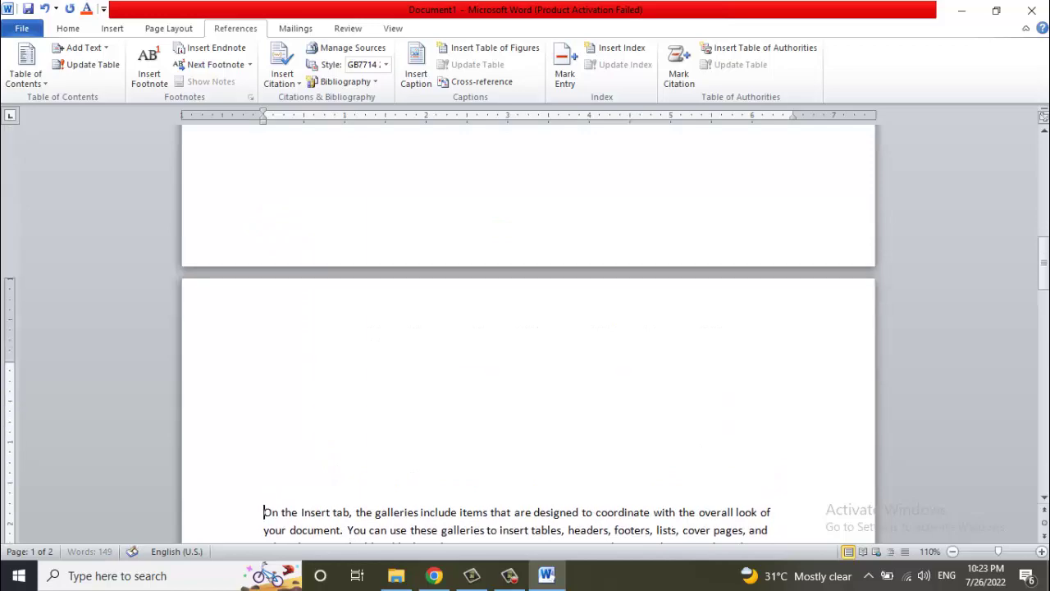
Update the cold drink, fruit and vegetable entries so each shows page 2.
scroll(517, 340, "down", 10)
scroll(517, 340, "down", 10)
scroll(519, 338, "down", 5)
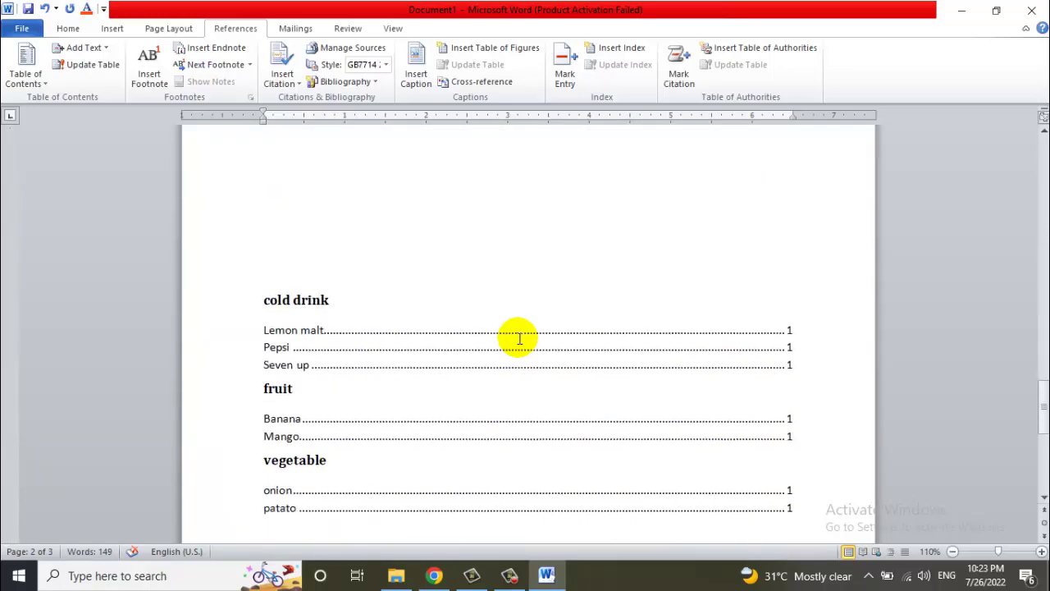
scroll(519, 339, "down", 3)
left_click(541, 317)
left_click(595, 208)
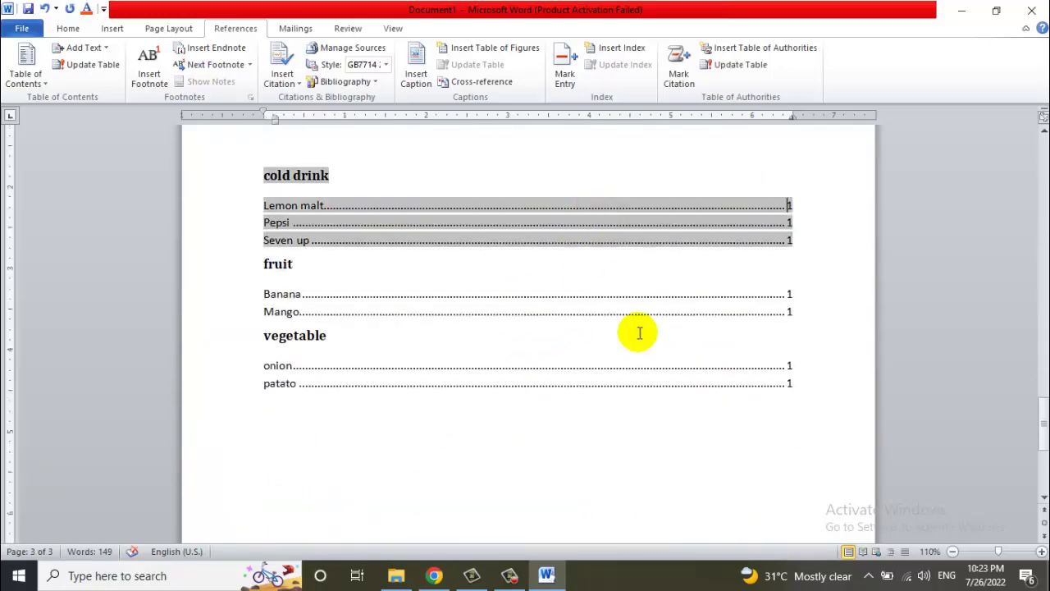
left_click(755, 64)
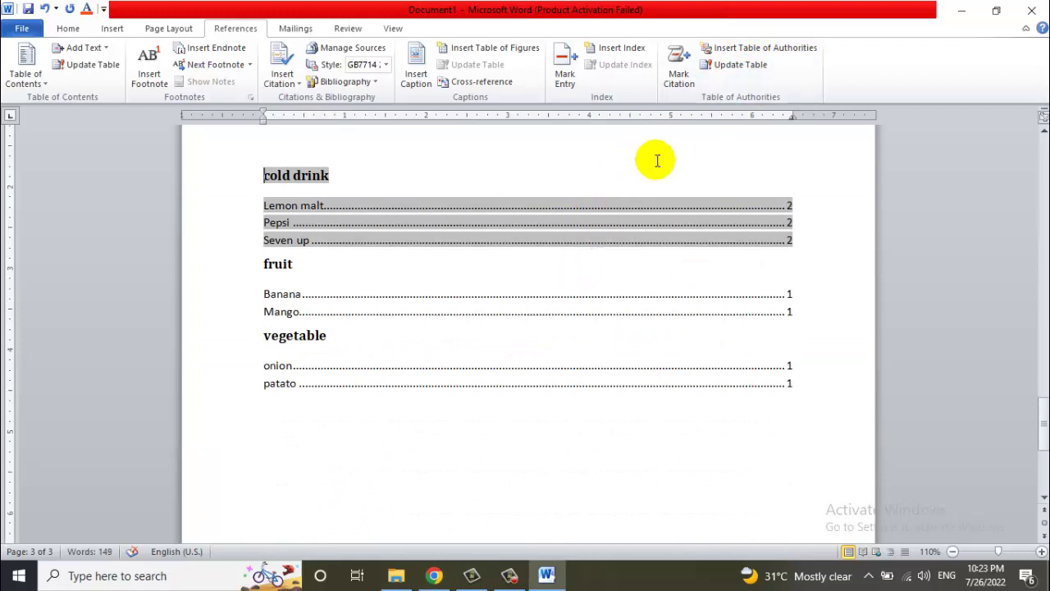
left_click(684, 299)
left_click(735, 64)
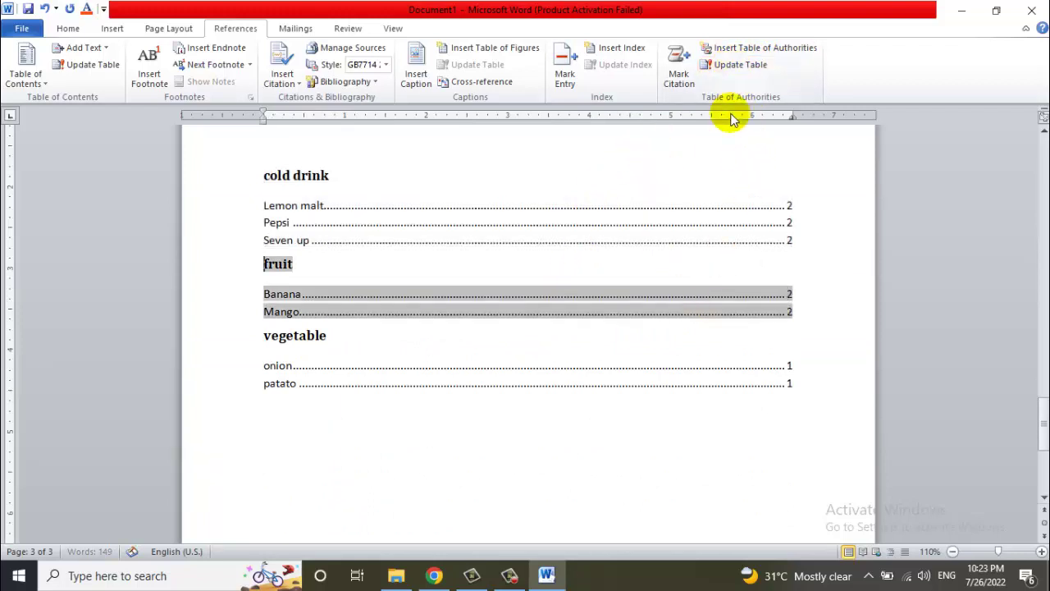
left_click(730, 375)
left_click(740, 64)
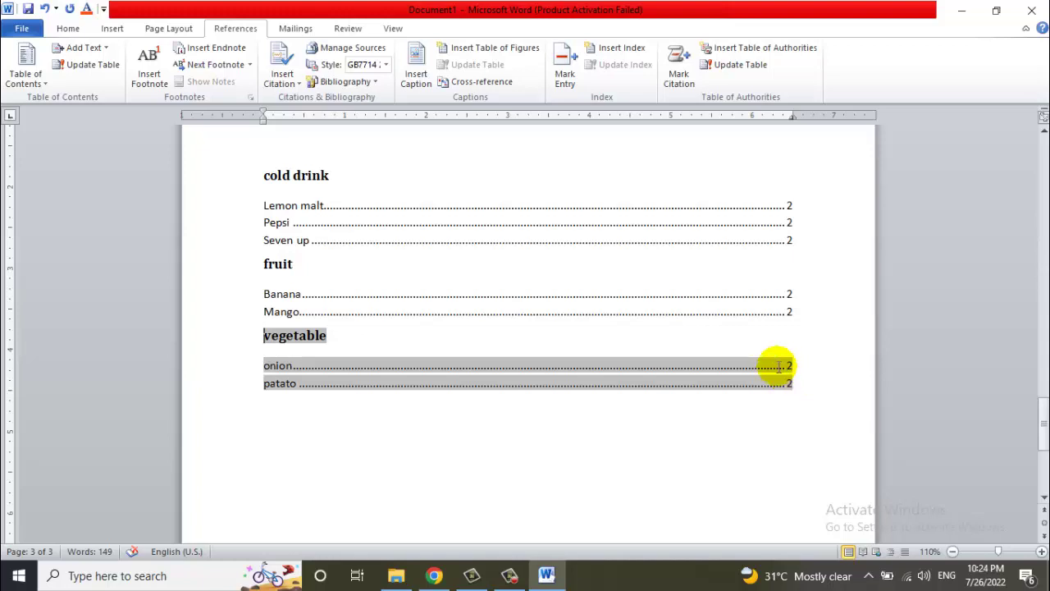
Look through the Review and View tabs, ending on the Mailings tab.
left_click(296, 28)
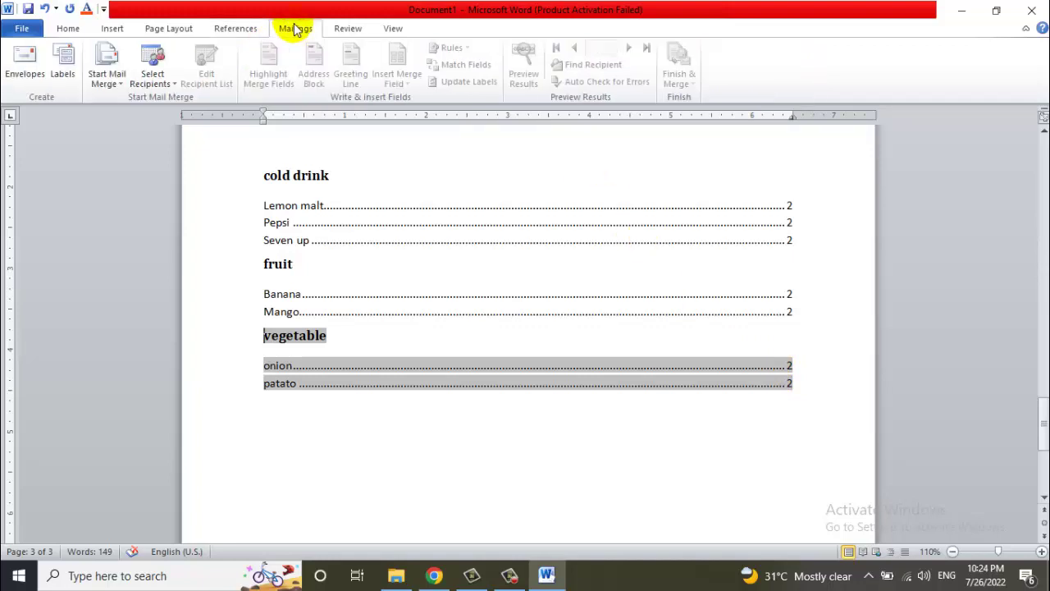
left_click(348, 29)
left_click(393, 28)
left_click(385, 30)
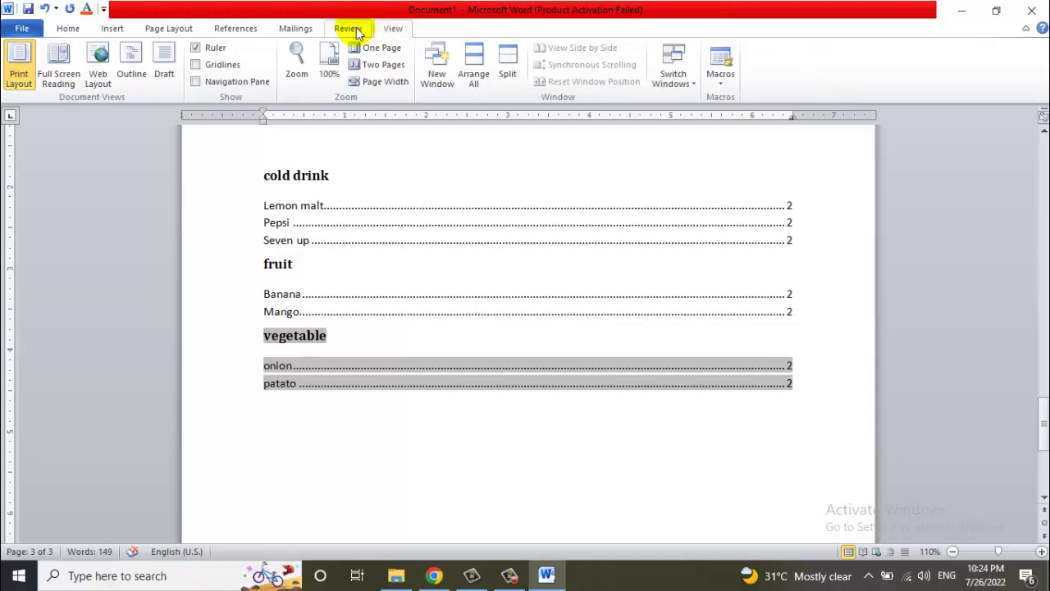
left_click(297, 29)
left_click(525, 250)
Place the cursor on page 1, then switch from Word to another program.
scroll(525, 250, "up", 5)
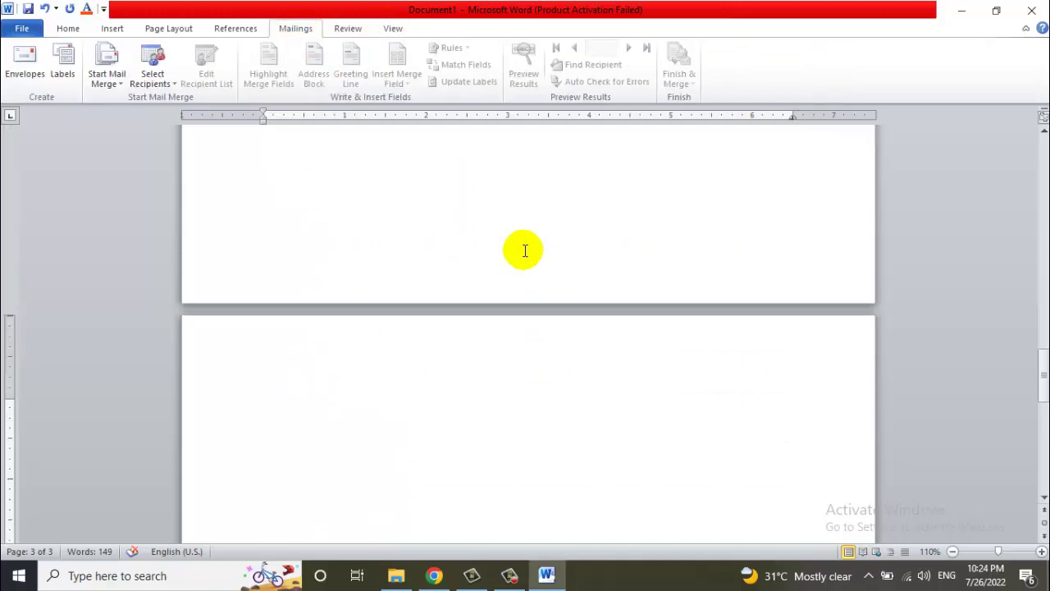
scroll(525, 250, "up", 5)
scroll(525, 250, "up", 5)
scroll(525, 251, "up", 3)
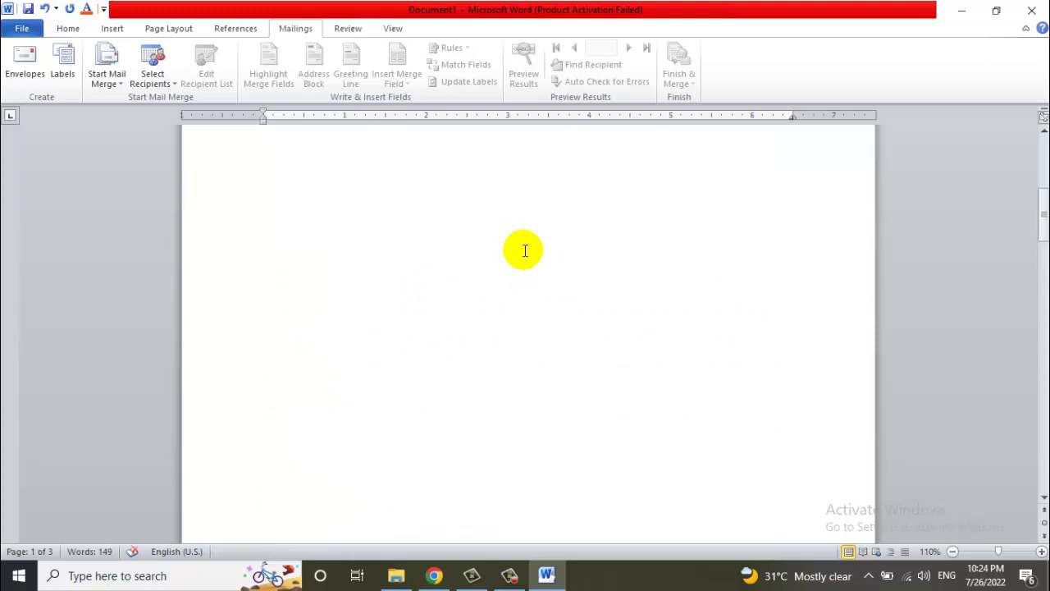
scroll(525, 251, "up", 2)
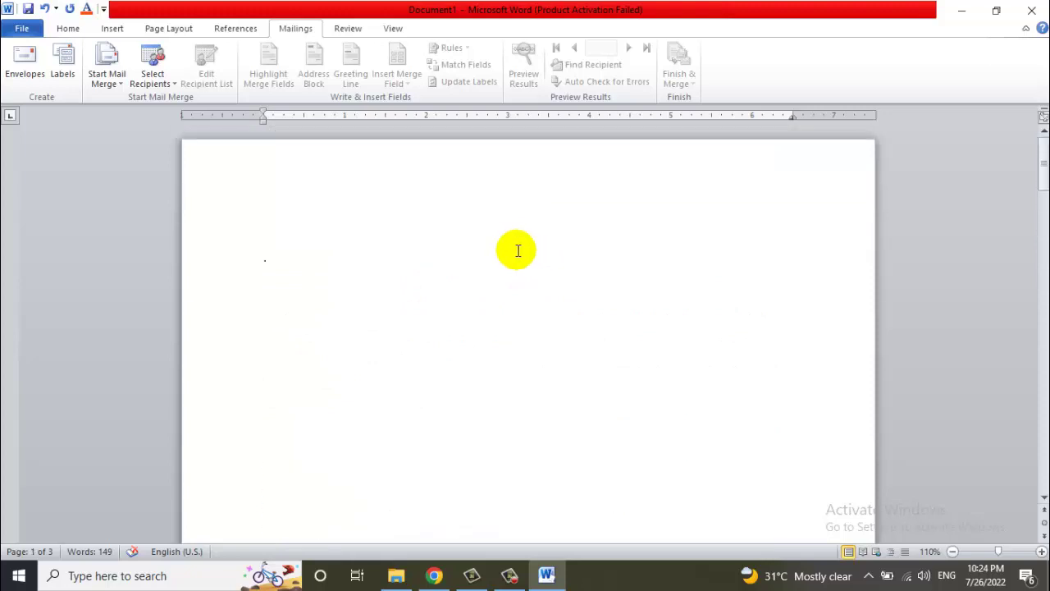
left_click(514, 254)
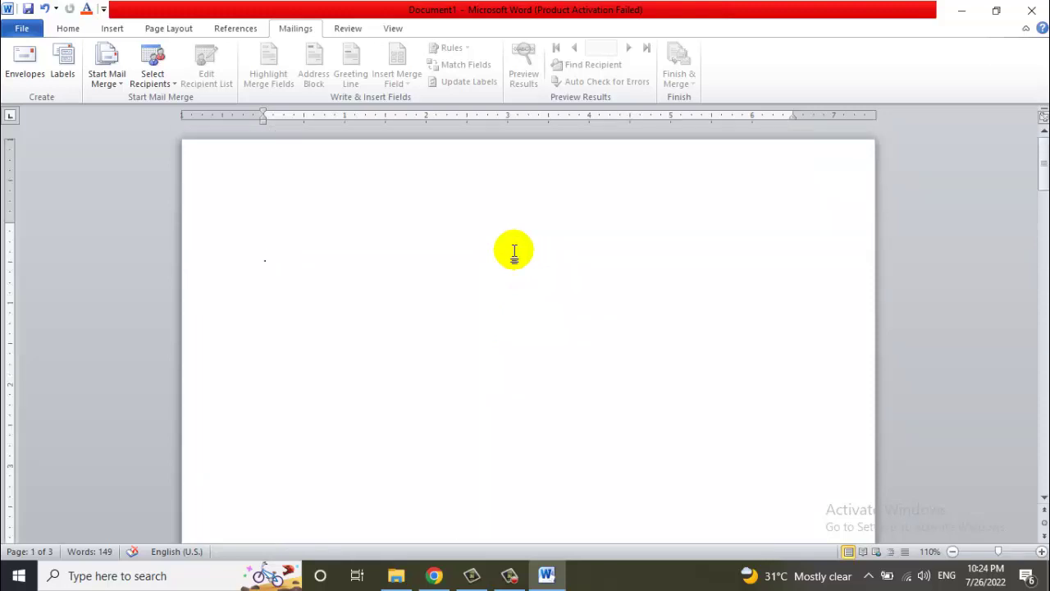
left_click(511, 574)
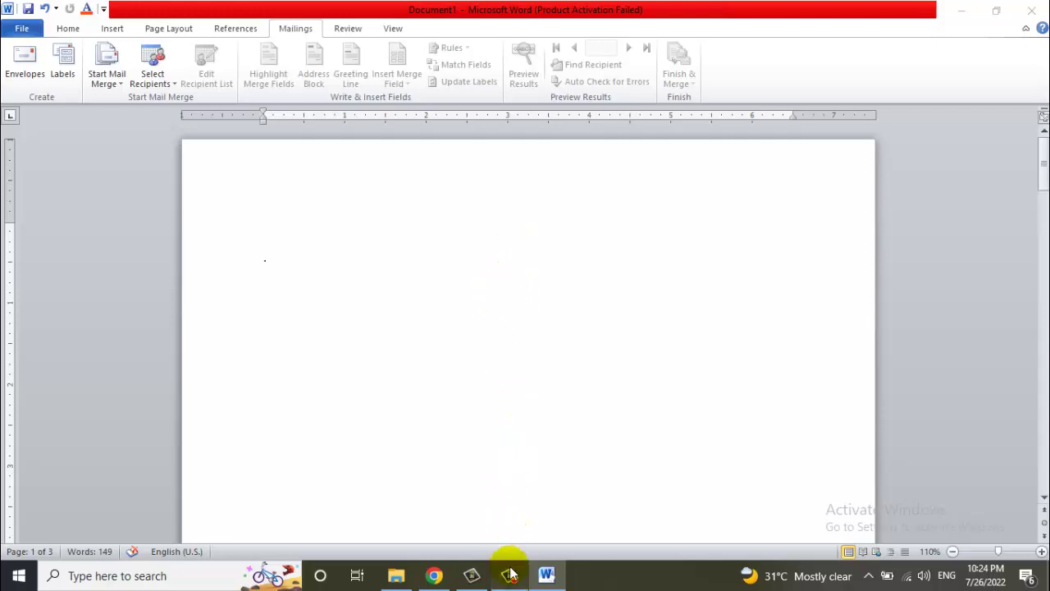